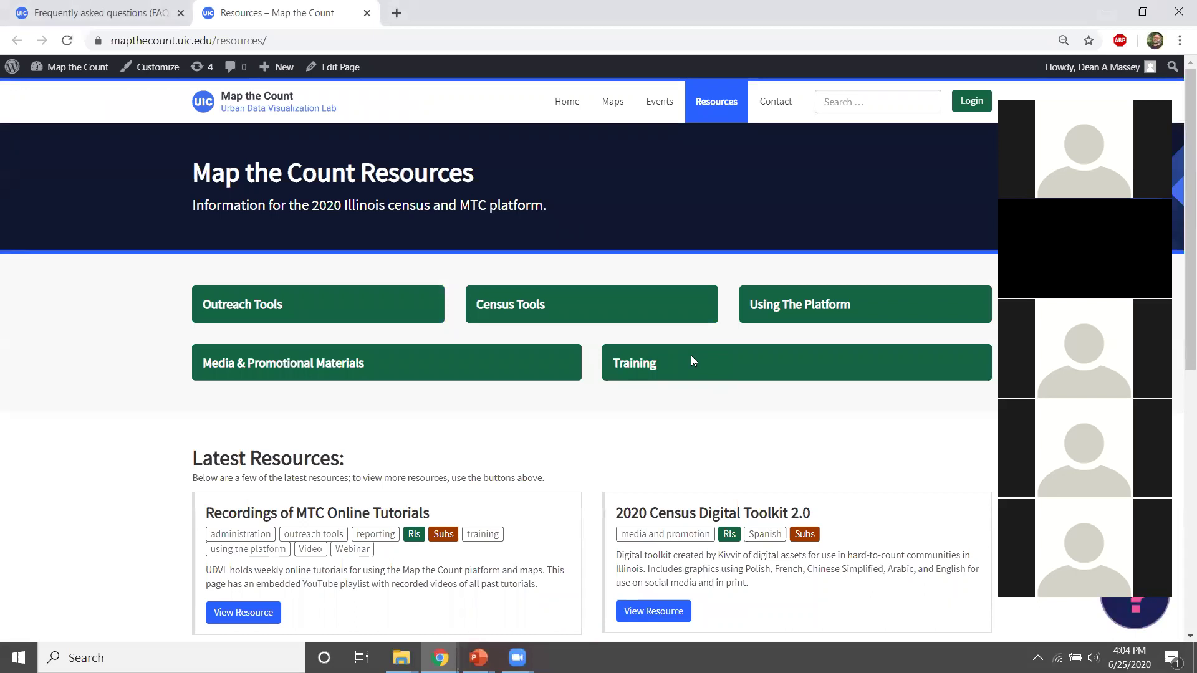
View the Using the Platform resource category and return to the site's home page
{"action": "left_click", "coordinate": [798, 308]}
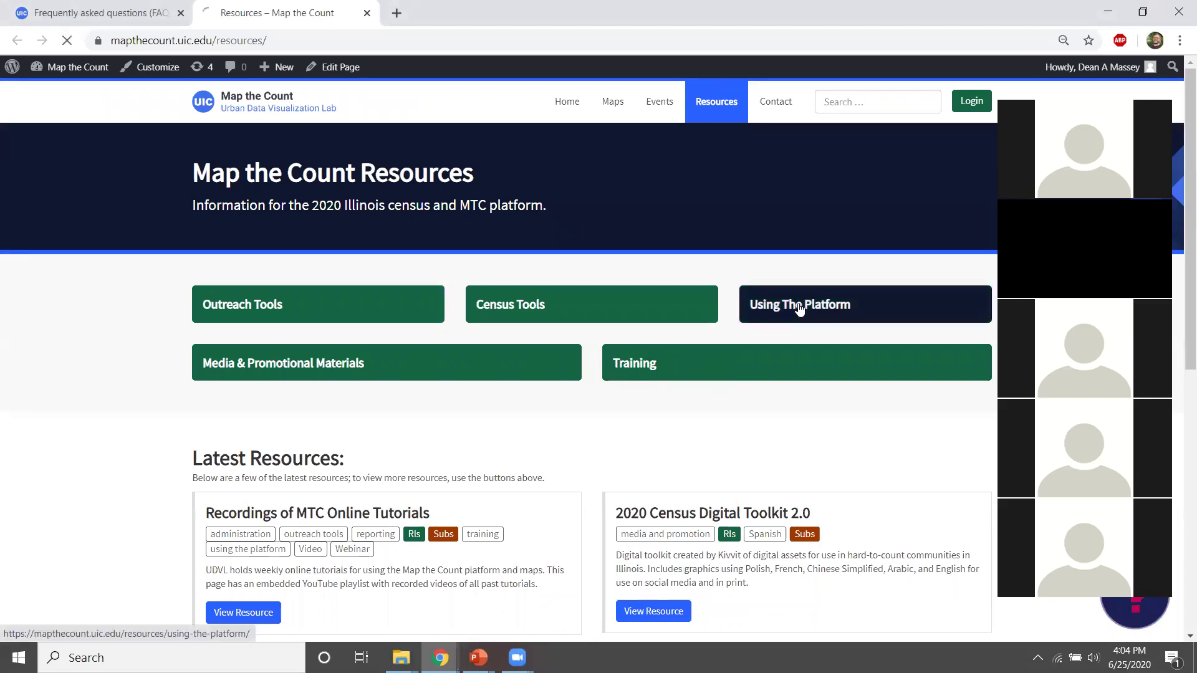
{"action": "scroll", "coordinate": [624, 267], "scroll_direction": "down", "scroll_amount": 1}
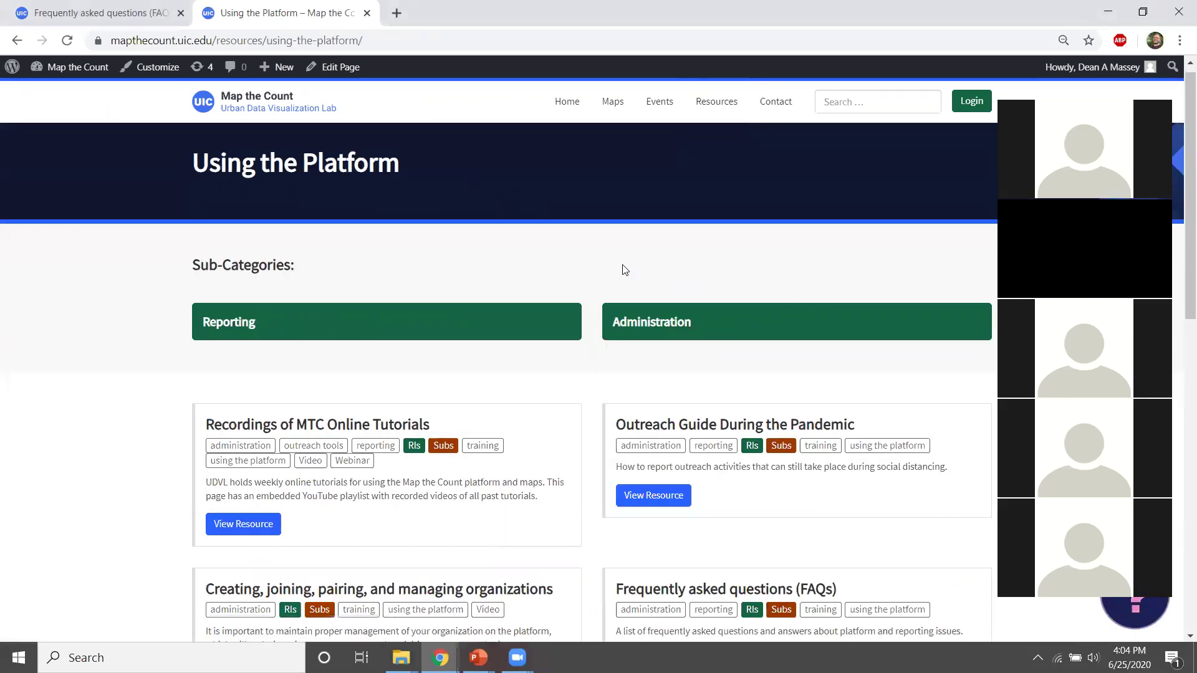
{"action": "scroll", "coordinate": [521, 248], "scroll_direction": "up", "scroll_amount": 1}
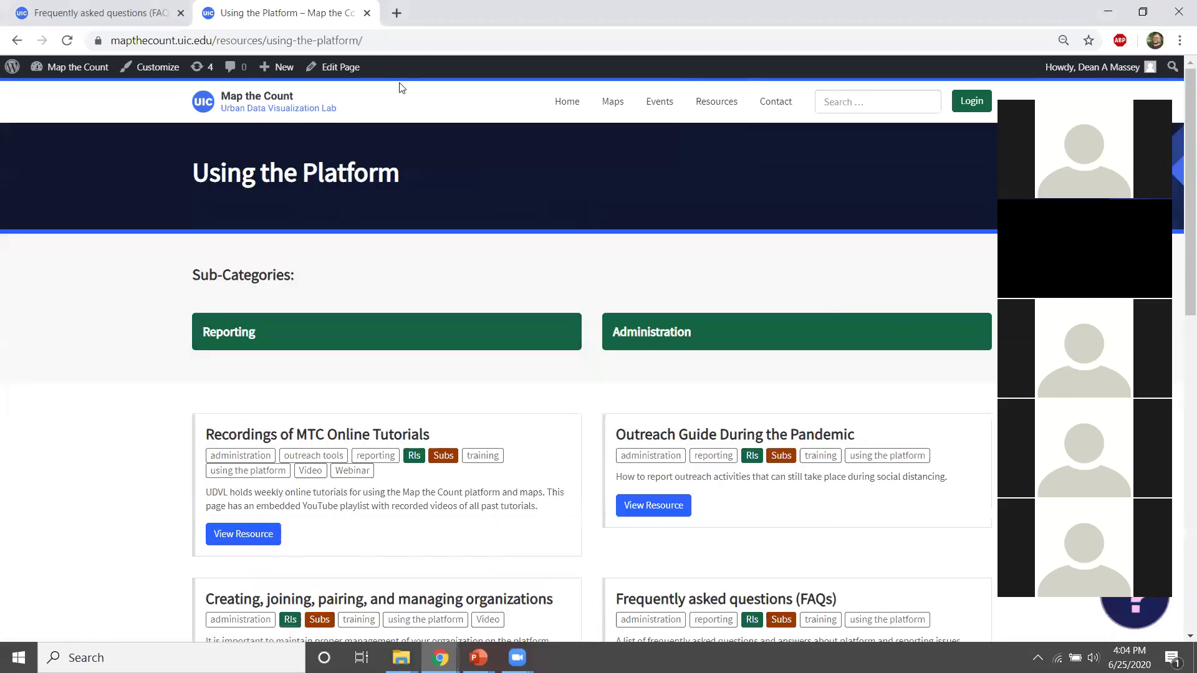
{"action": "left_click", "coordinate": [560, 105]}
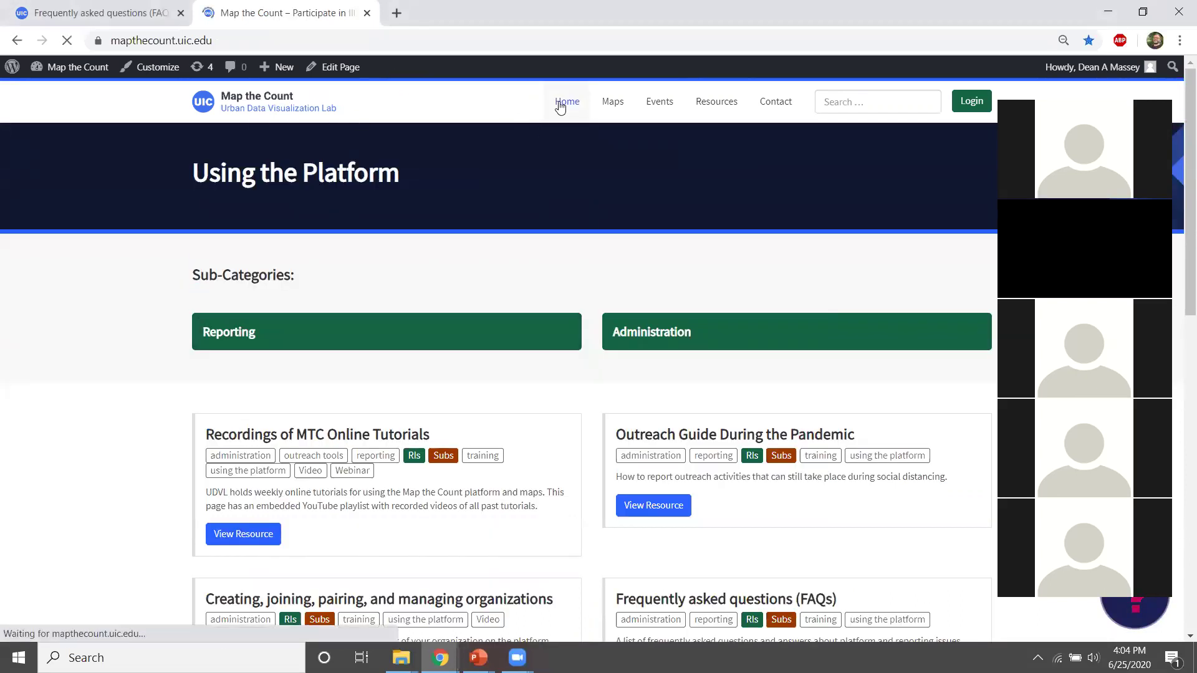
Open the Administration sub-category of the Using the Platform resources
{"action": "left_click", "coordinate": [717, 103]}
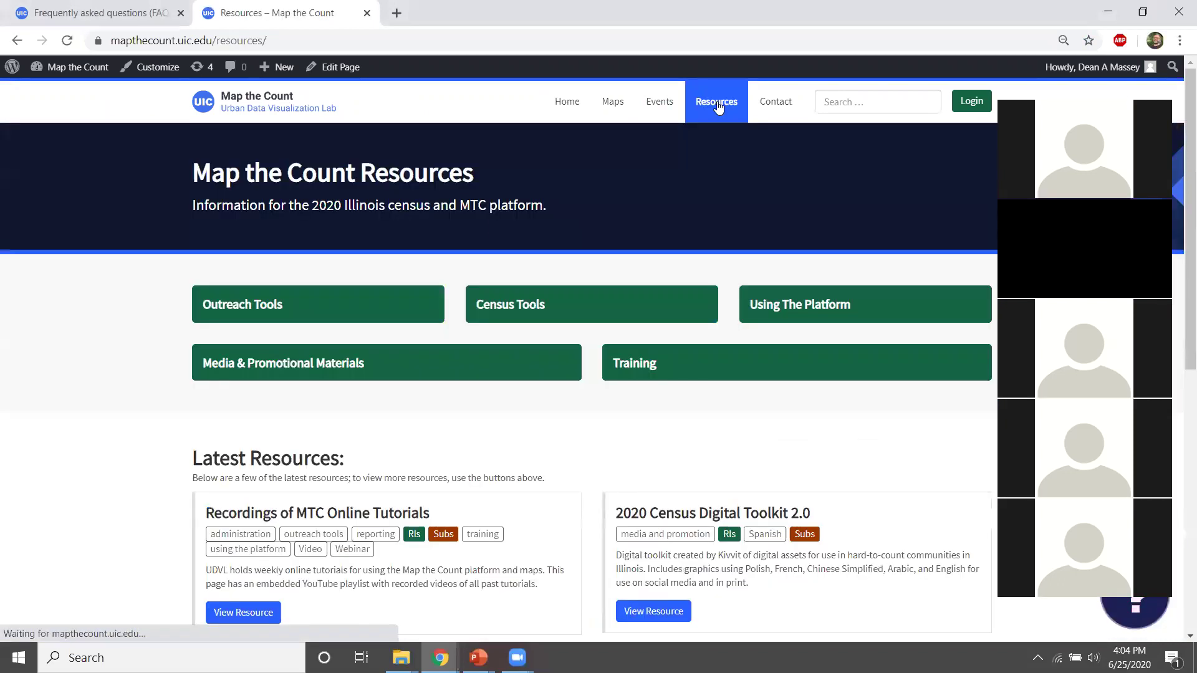
{"action": "left_click", "coordinate": [779, 307]}
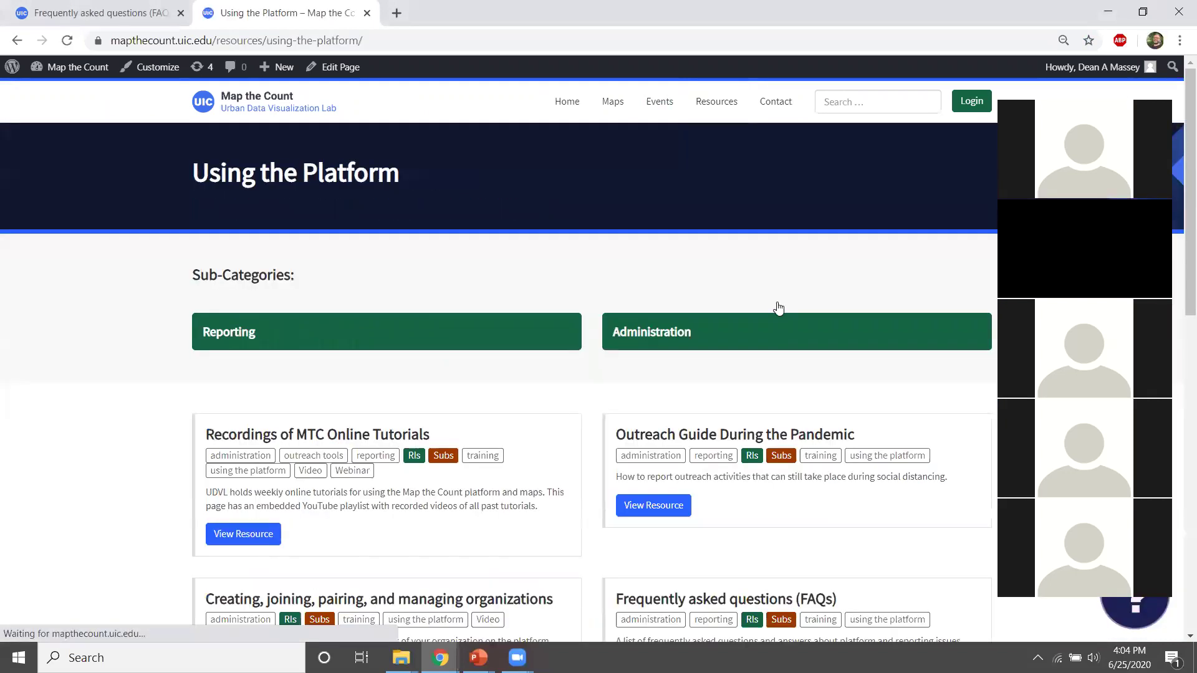
{"action": "left_click", "coordinate": [663, 335]}
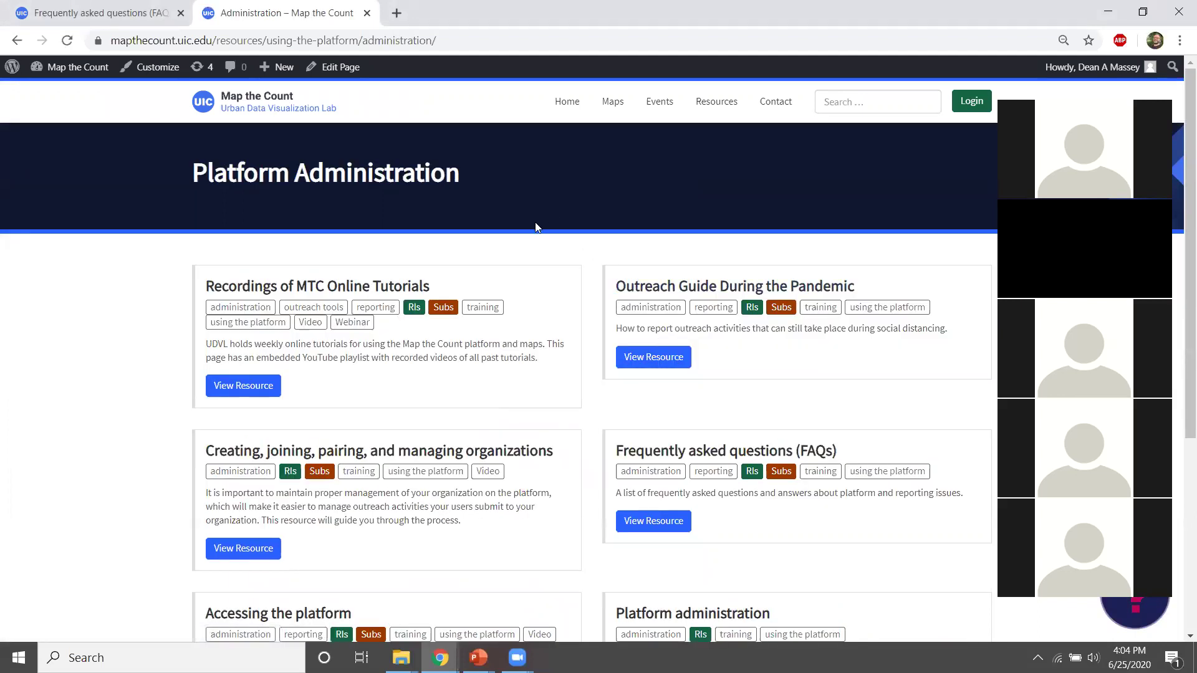
Open the Accessing the platform resource and read its instructions for registering and logging in
{"action": "scroll", "coordinate": [535, 228], "scroll_direction": "down", "scroll_amount": 4}
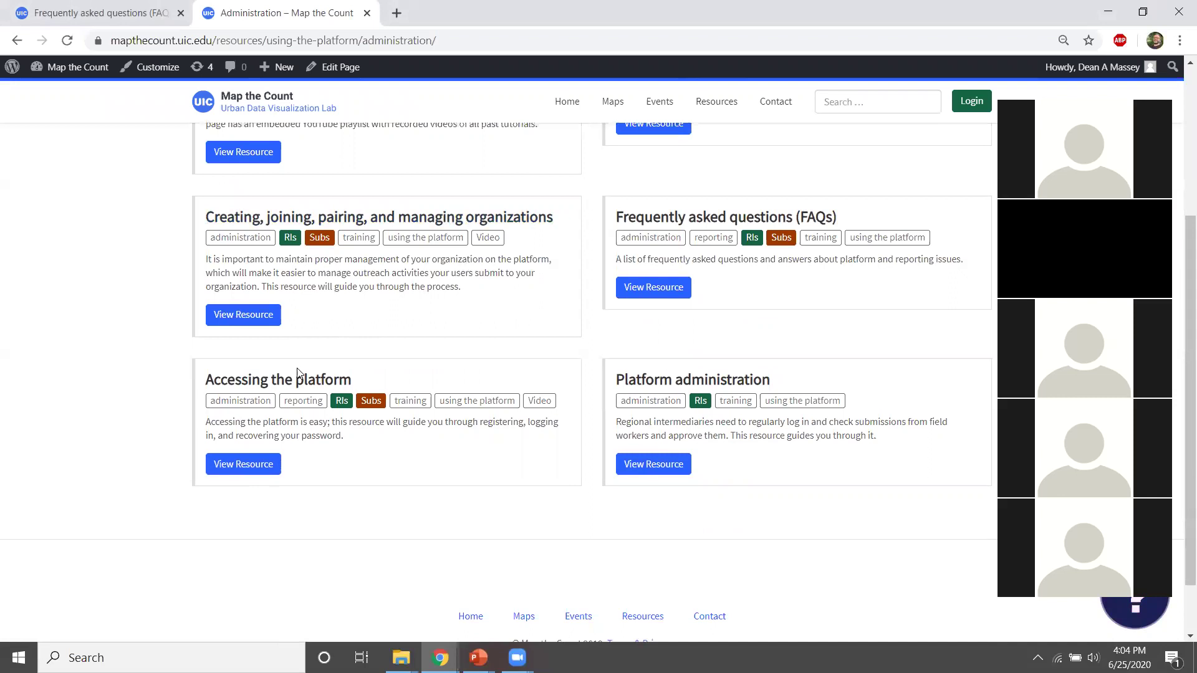
{"action": "left_click", "coordinate": [292, 382]}
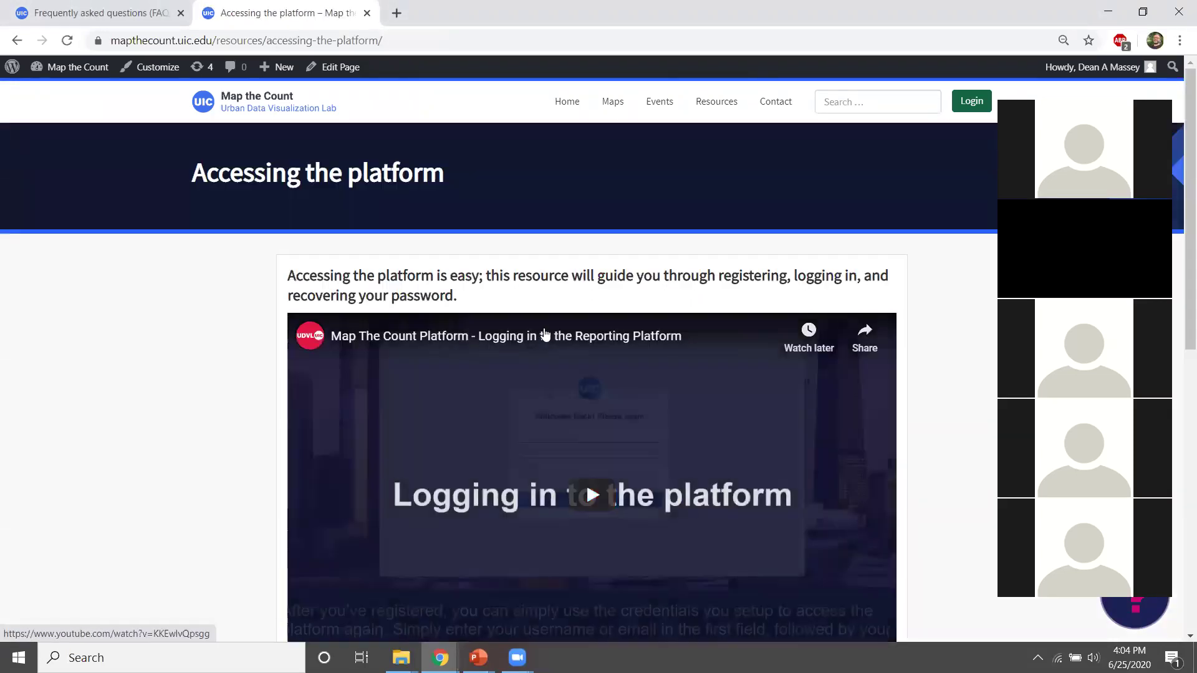
{"action": "scroll", "coordinate": [515, 278], "scroll_direction": "down", "scroll_amount": 4}
{"action": "scroll", "coordinate": [515, 278], "scroll_direction": "down", "scroll_amount": 4}
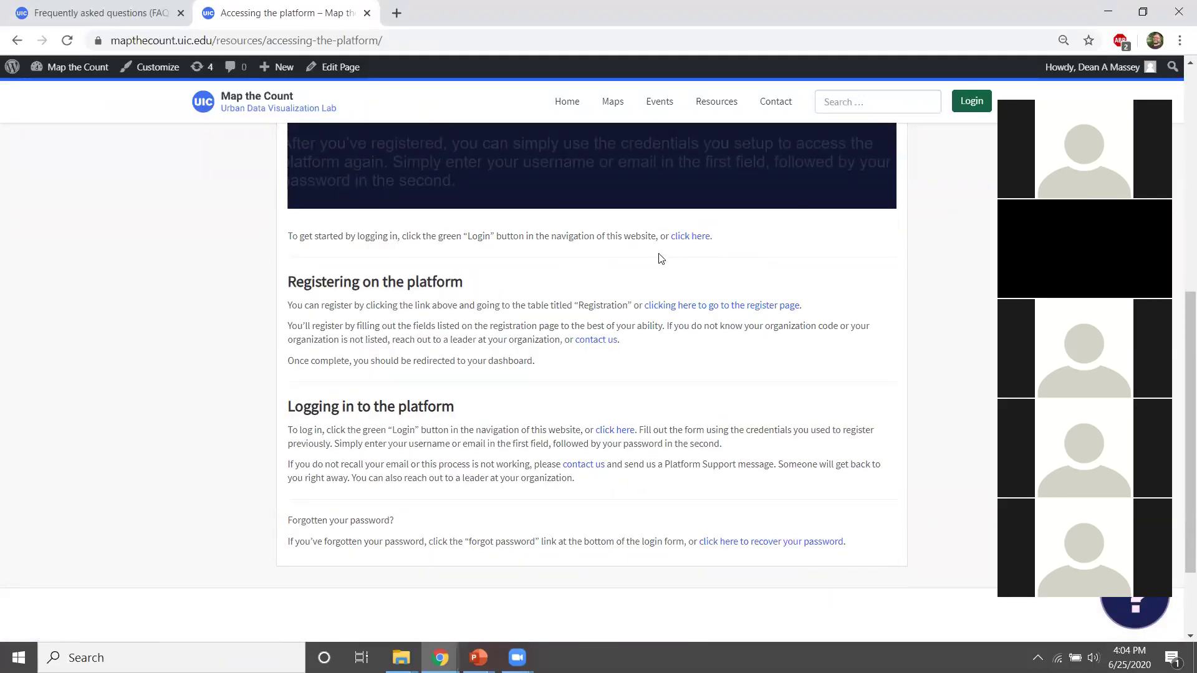
Open the platform's login page in an incognito window and show its account registration form
{"action": "right_click", "coordinate": [689, 242]}
{"action": "left_click", "coordinate": [715, 287]}
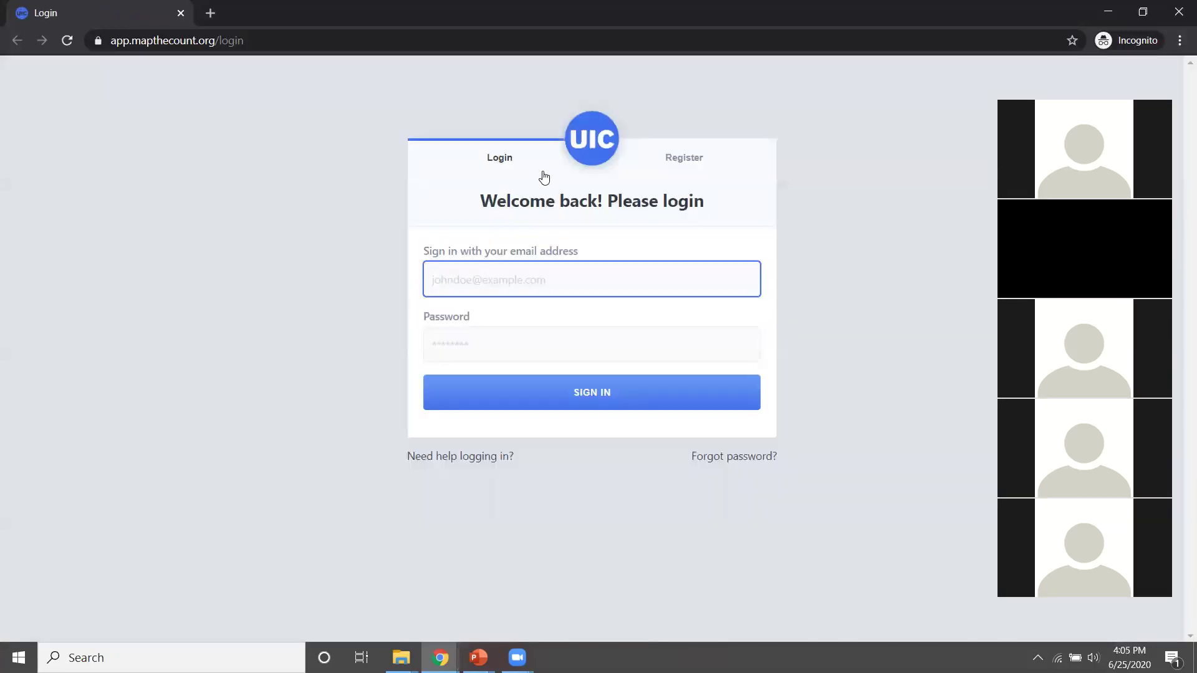
{"action": "left_click", "coordinate": [684, 161]}
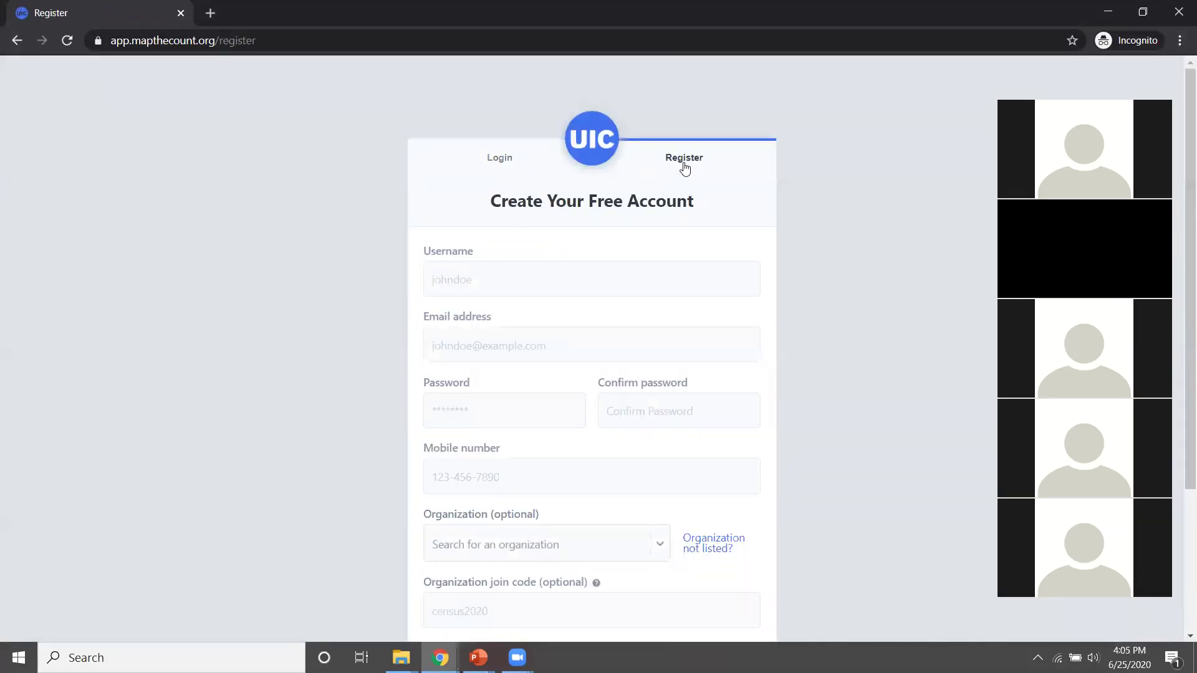
Review the registration form's fields, from username and email address to the organization, join code and terms agreement
{"action": "scroll", "coordinate": [483, 285], "scroll_direction": "down", "scroll_amount": 1}
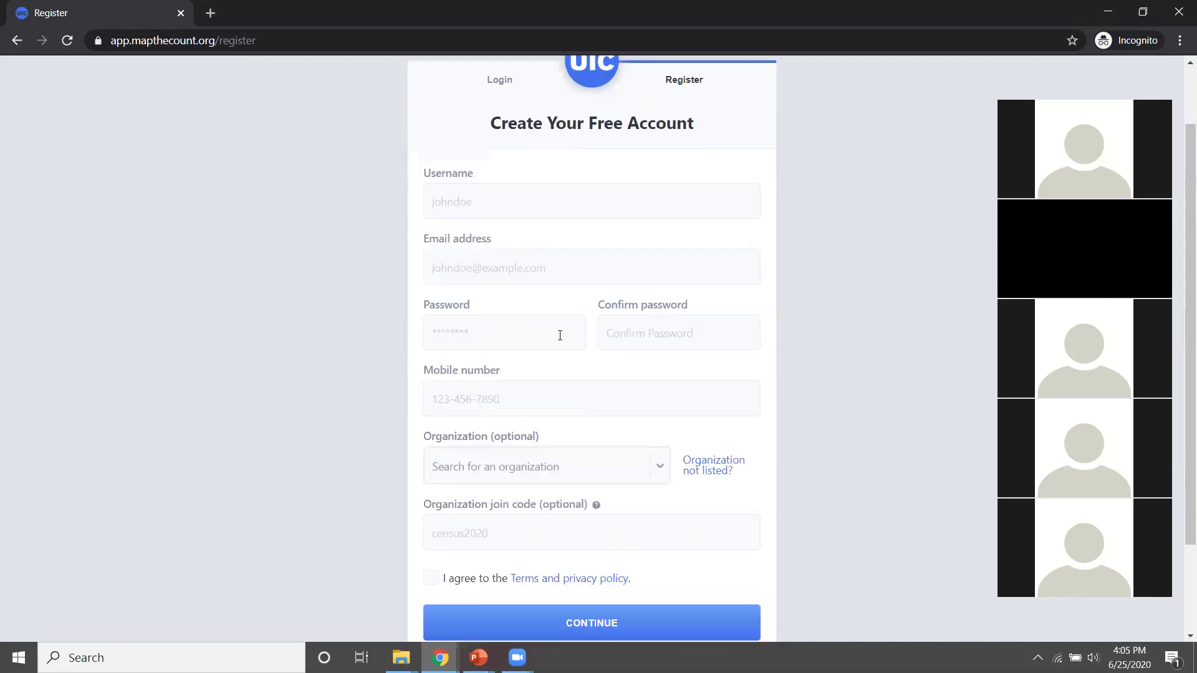
{"action": "scroll", "coordinate": [597, 334], "scroll_direction": "down", "scroll_amount": 2}
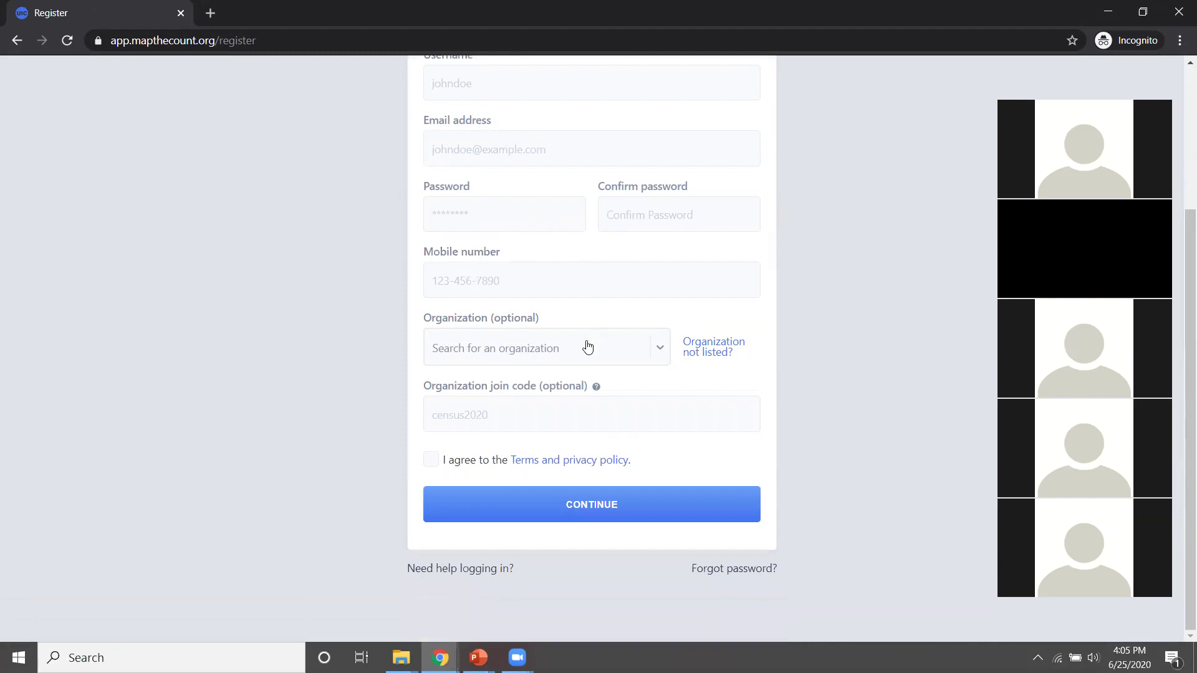
{"action": "scroll", "coordinate": [505, 261], "scroll_direction": "up", "scroll_amount": 2}
{"action": "left_click", "coordinate": [485, 306]}
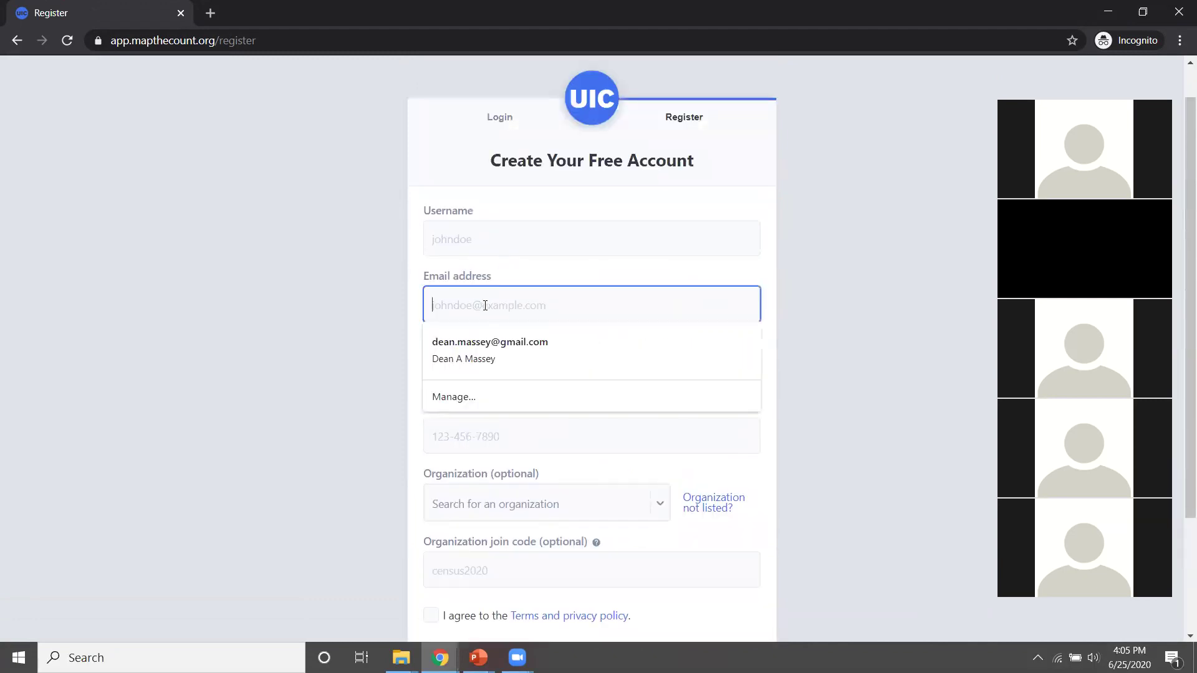
{"action": "left_click", "coordinate": [815, 224]}
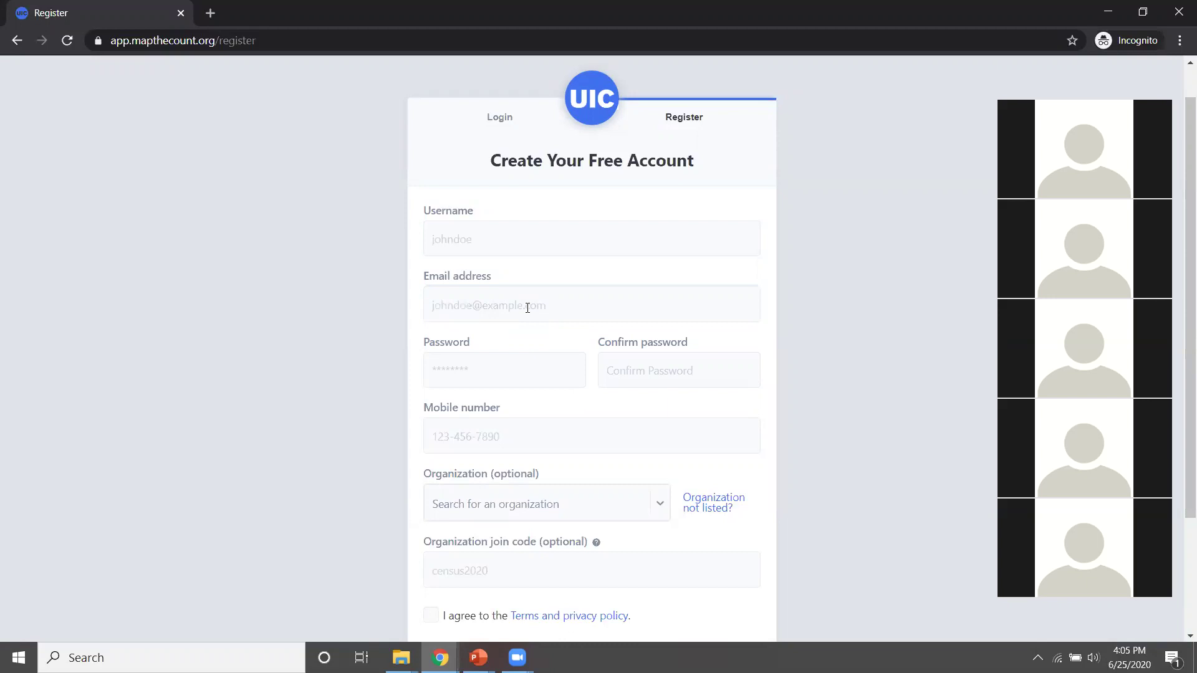
{"action": "scroll", "coordinate": [528, 308], "scroll_direction": "down", "scroll_amount": 3}
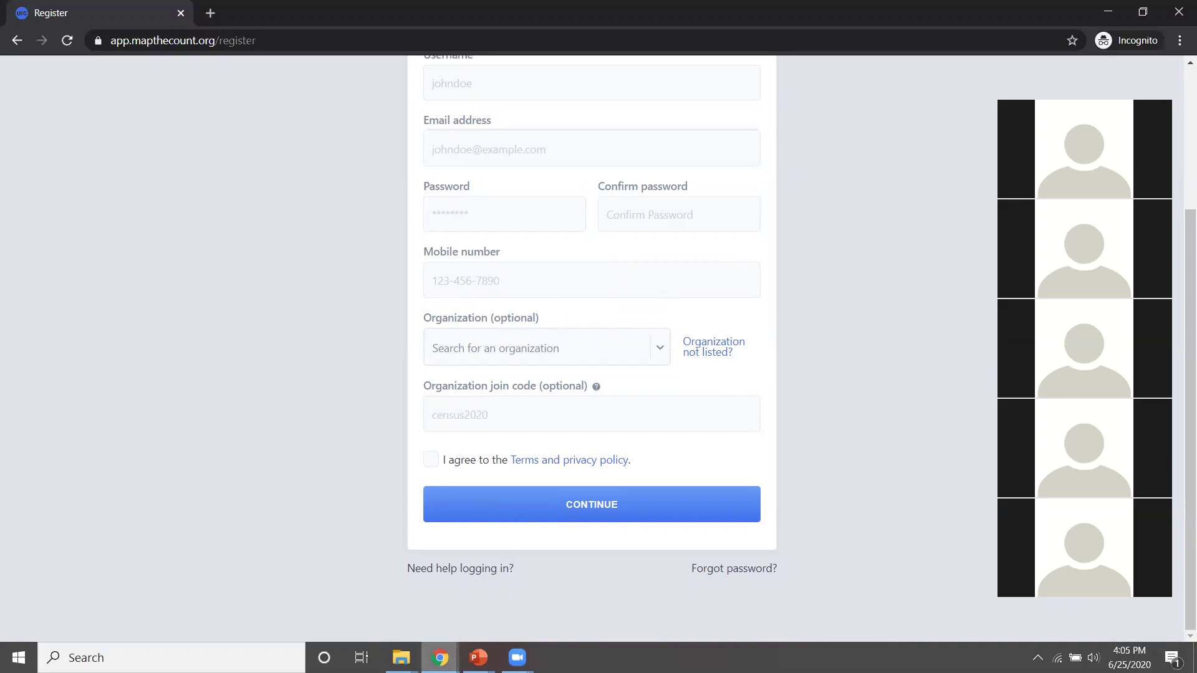
Switch to the dashboard window and open the user list of the A Just Harvest - Chicago organization
{"action": "left_click", "coordinate": [440, 658]}
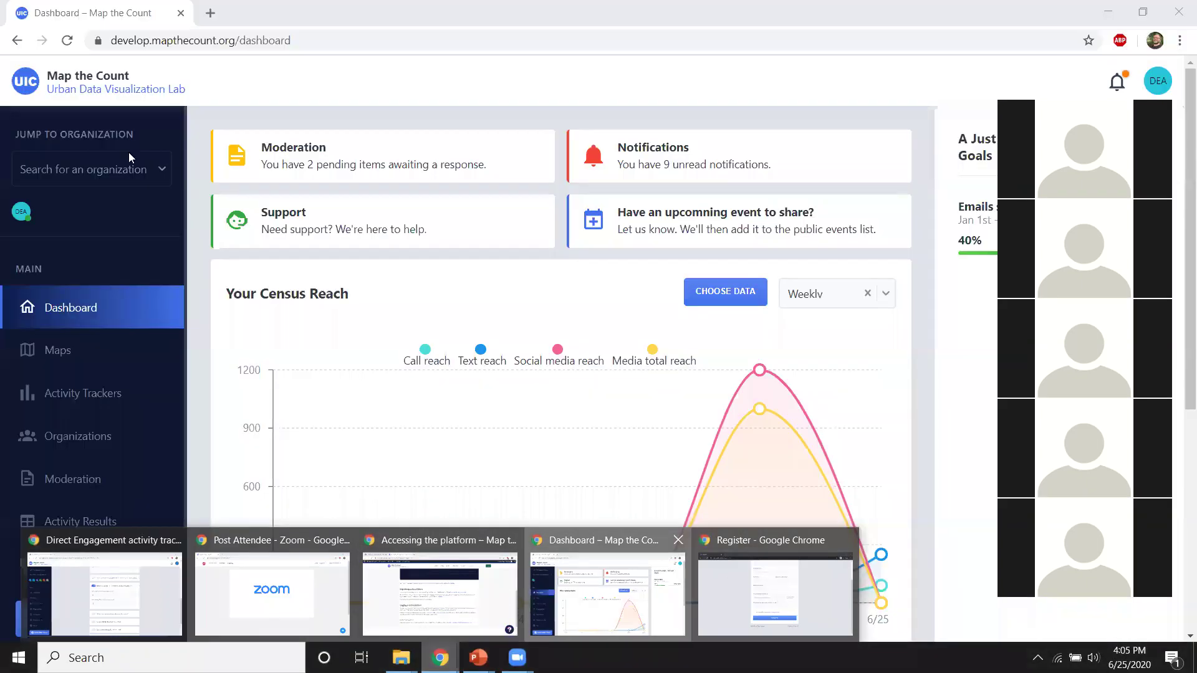
{"action": "left_click", "coordinate": [624, 597]}
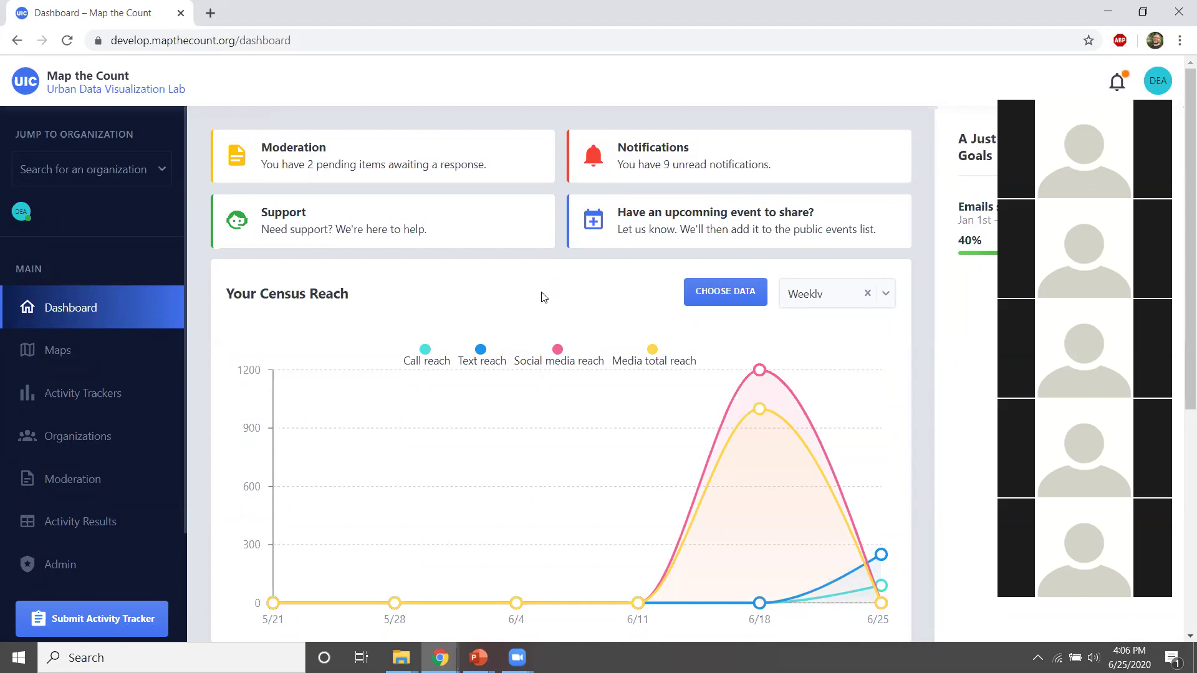
{"action": "left_click", "coordinate": [84, 443]}
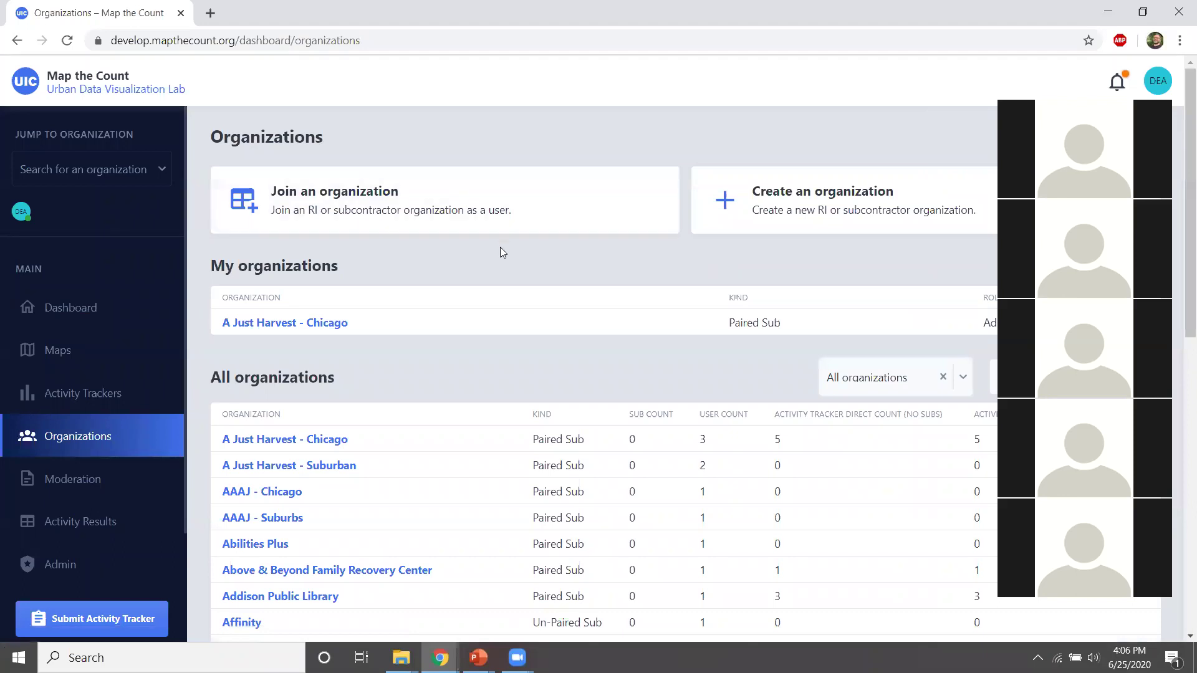
{"action": "left_click", "coordinate": [234, 328]}
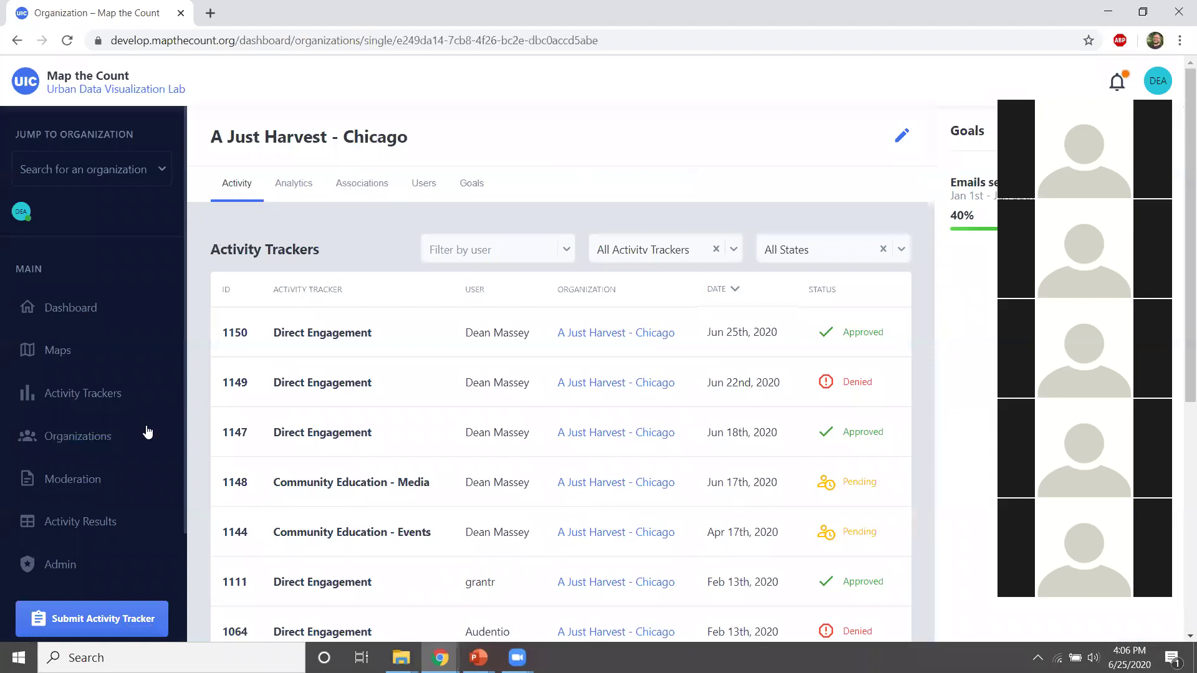
{"action": "left_click", "coordinate": [92, 446]}
{"action": "left_click", "coordinate": [330, 322]}
{"action": "left_click", "coordinate": [429, 189]}
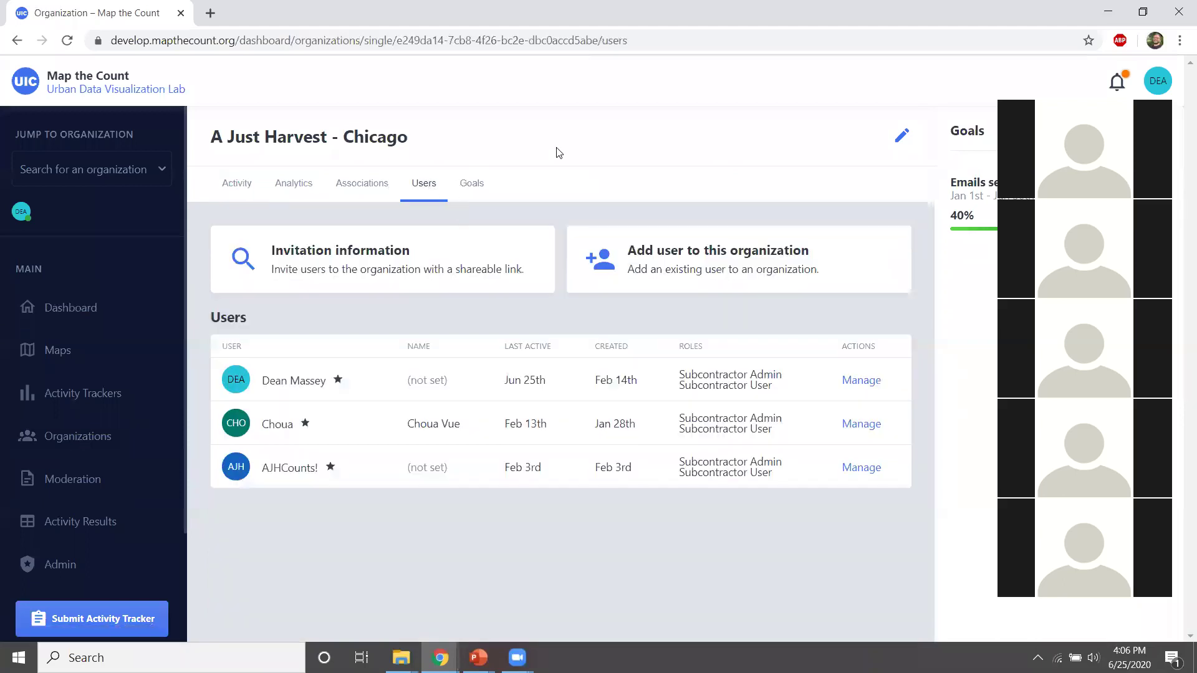
Open the organization's invitation information and copy its invitation link to the clipboard
{"action": "left_click", "coordinate": [320, 268]}
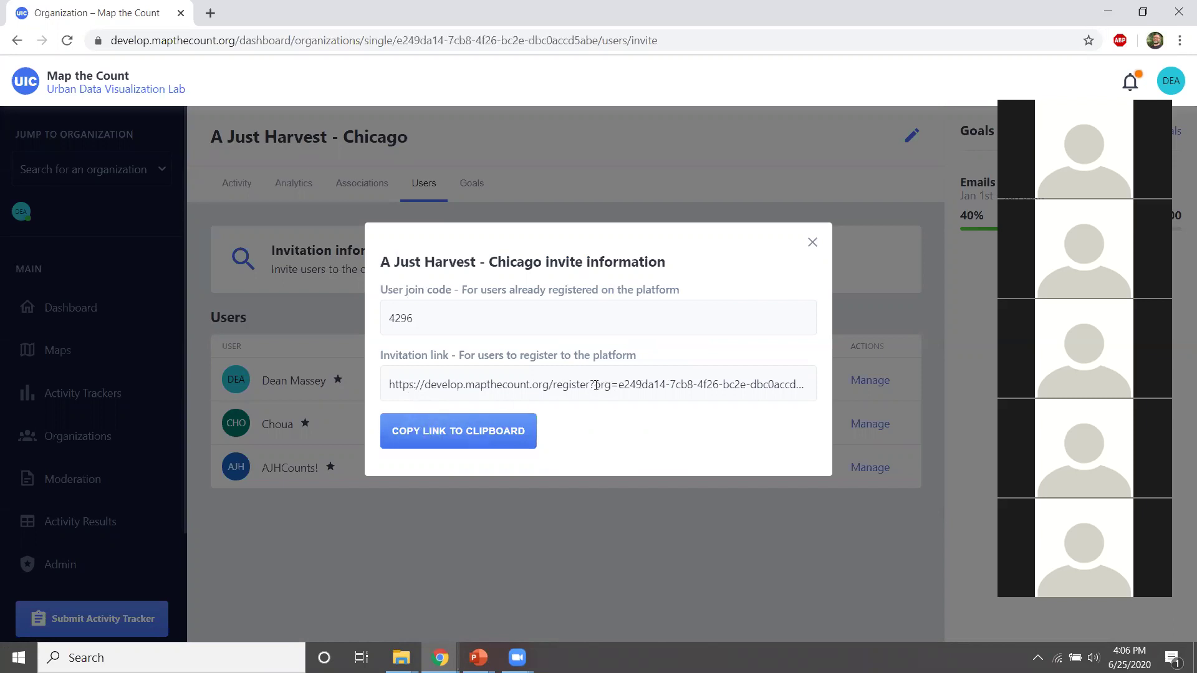
{"action": "left_click", "coordinate": [484, 428]}
{"action": "left_click", "coordinate": [475, 378]}
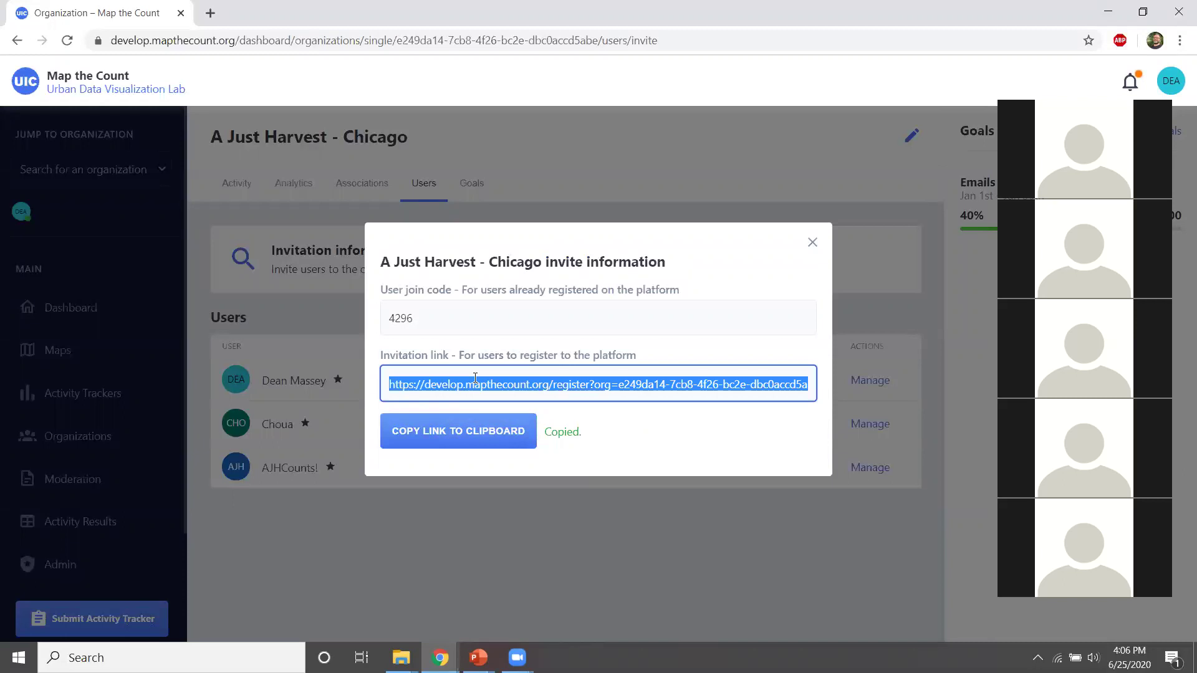
Try the invitation link in a new tab, and close both that tab and the invitation information
{"action": "right_click", "coordinate": [475, 382]}
{"action": "left_click", "coordinate": [498, 404]}
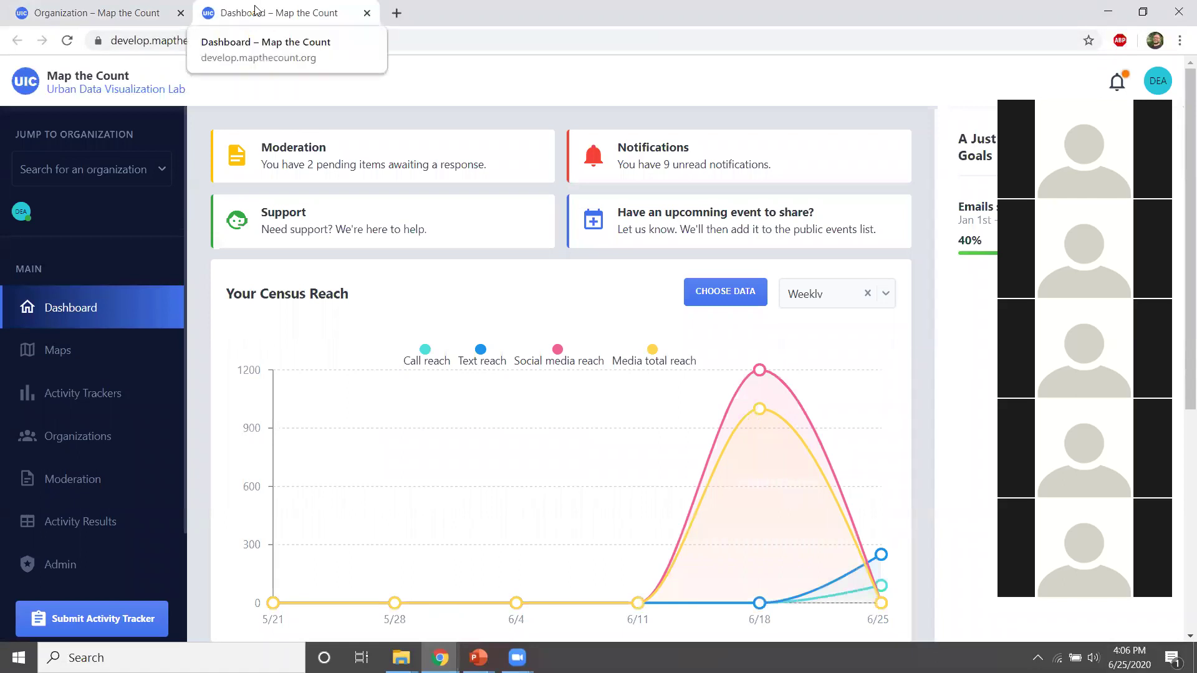
{"action": "middle_click", "coordinate": [259, 14]}
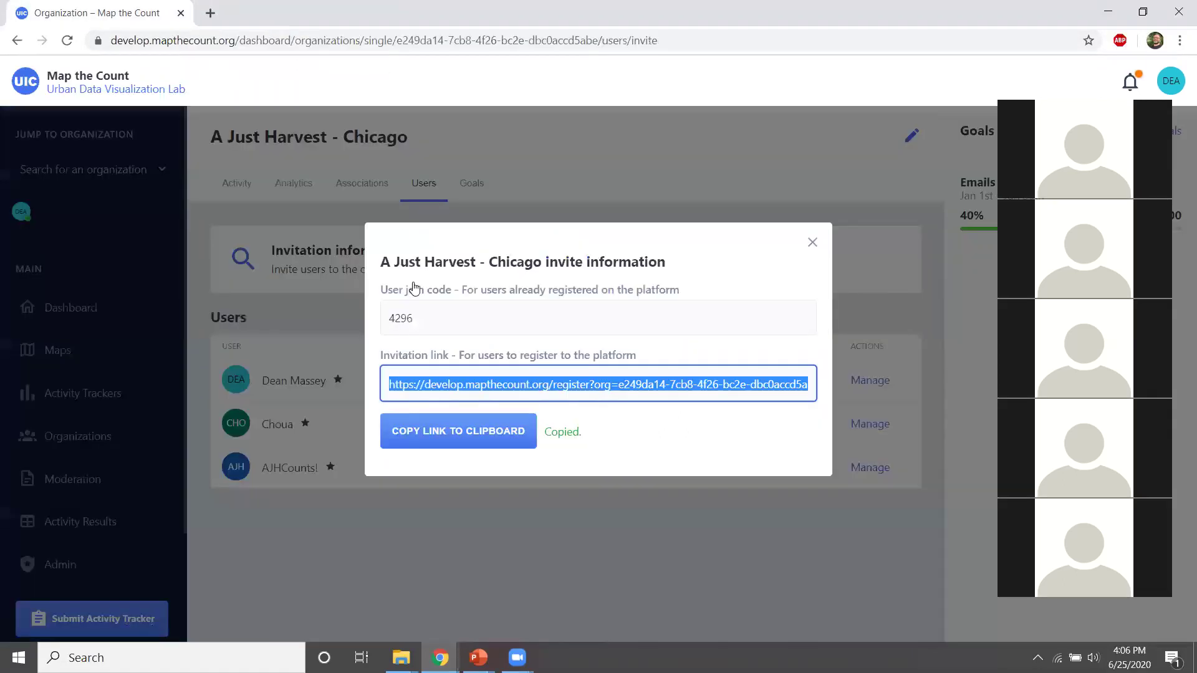
{"action": "left_click", "coordinate": [813, 243]}
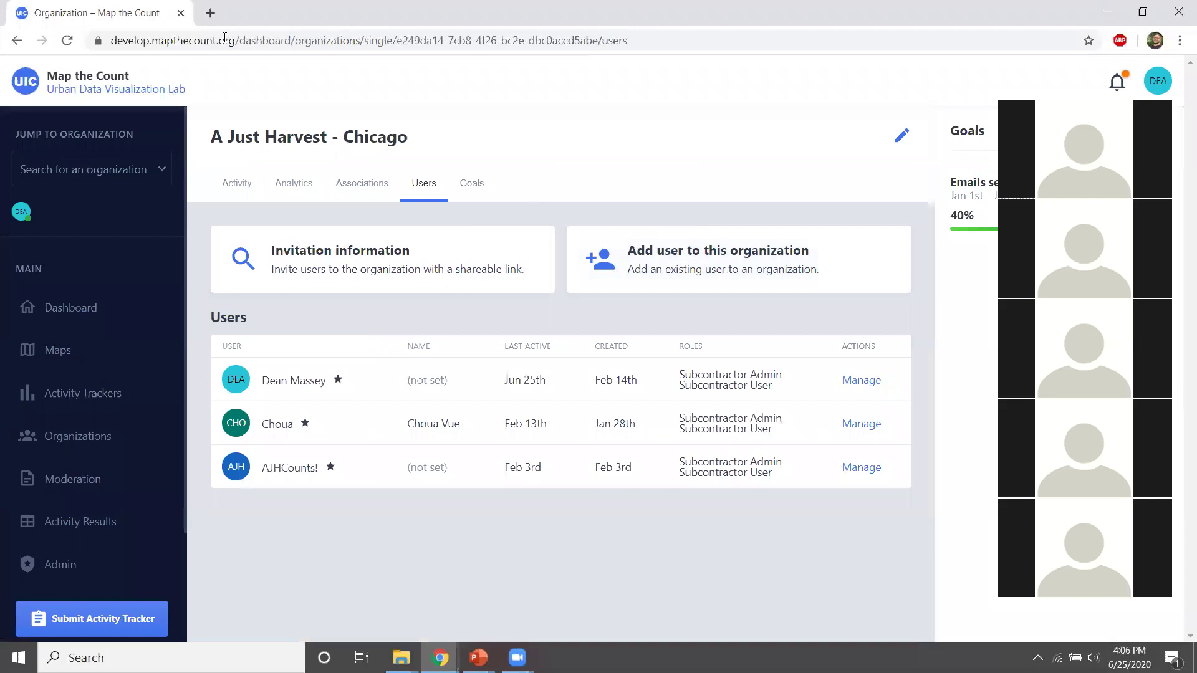
Return to the registration form to examine the organization join code field, and close the incognito window
{"action": "key", "text": "alt+Tab"}
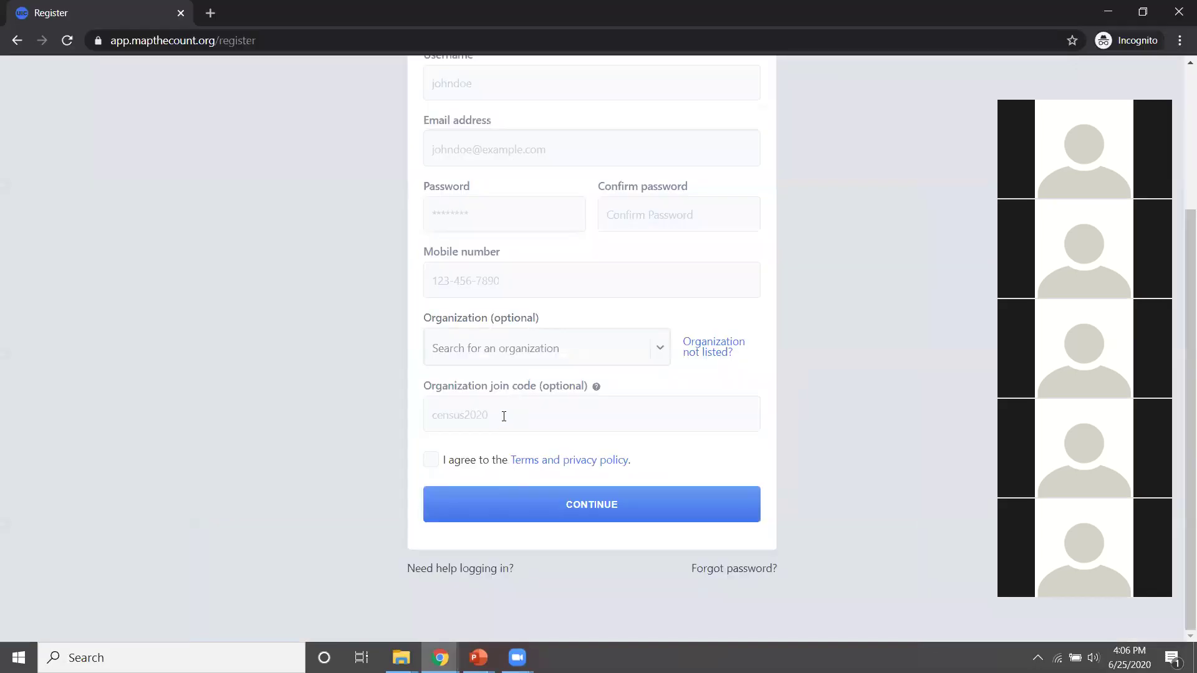
{"action": "left_click", "coordinate": [503, 417]}
{"action": "left_click", "coordinate": [365, 359]}
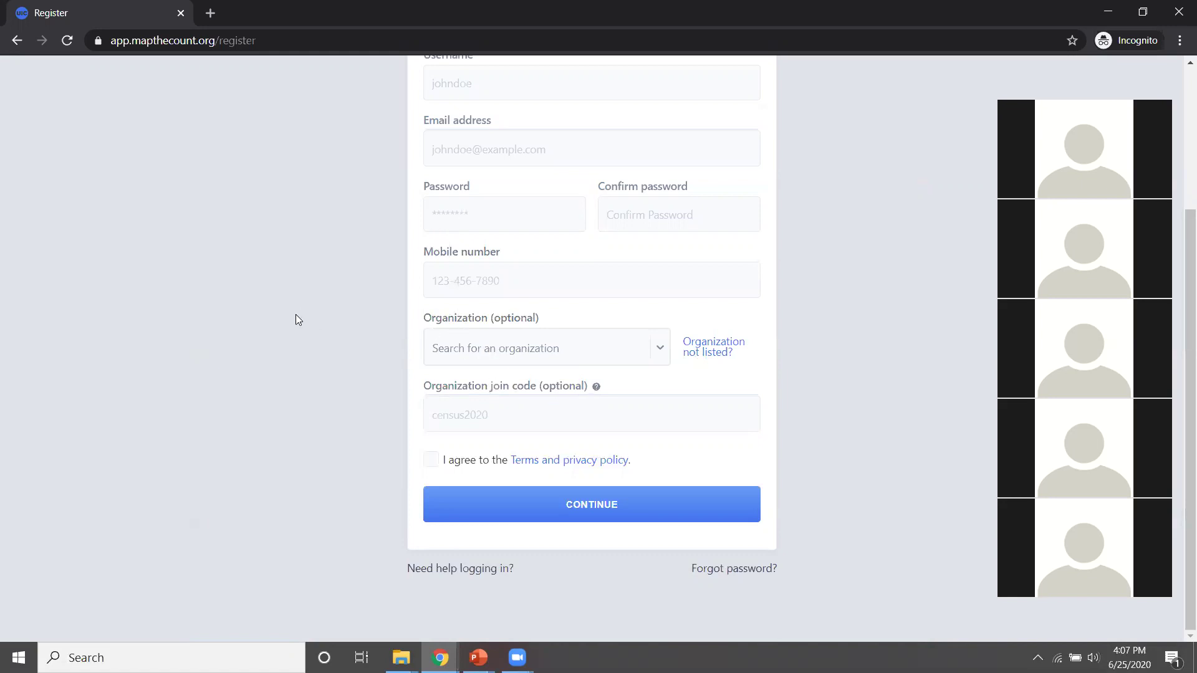
{"action": "scroll", "coordinate": [296, 322], "scroll_direction": "up", "scroll_amount": 1}
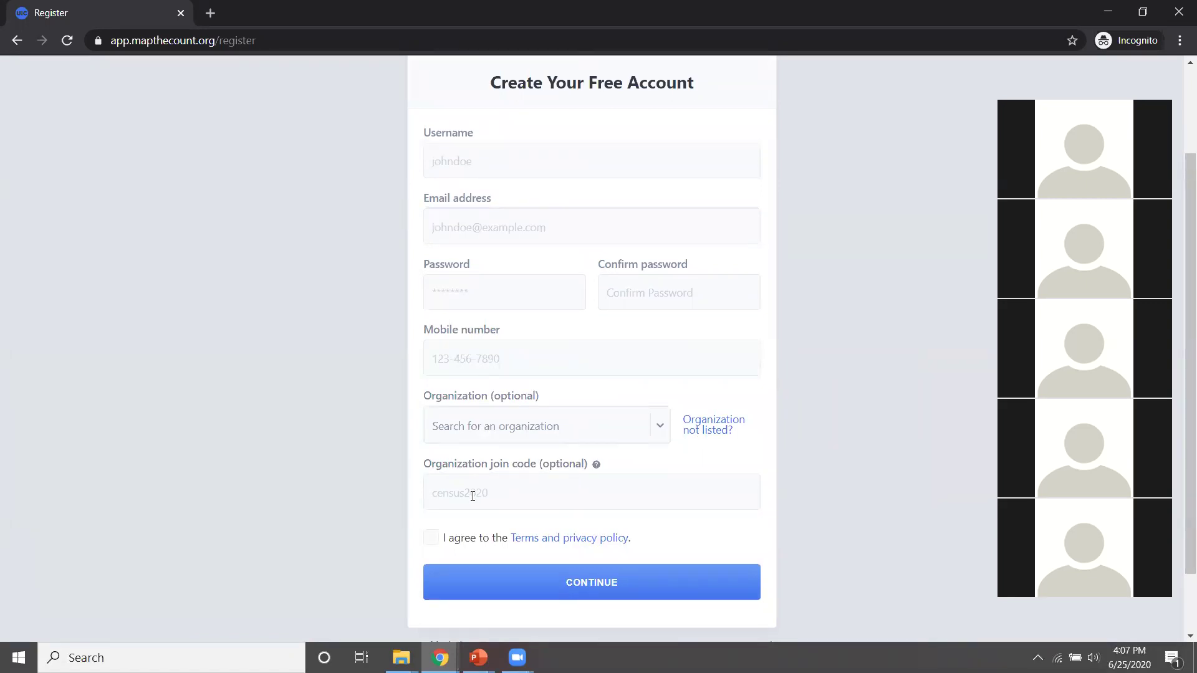
{"action": "scroll", "coordinate": [337, 378], "scroll_direction": "up", "scroll_amount": 2}
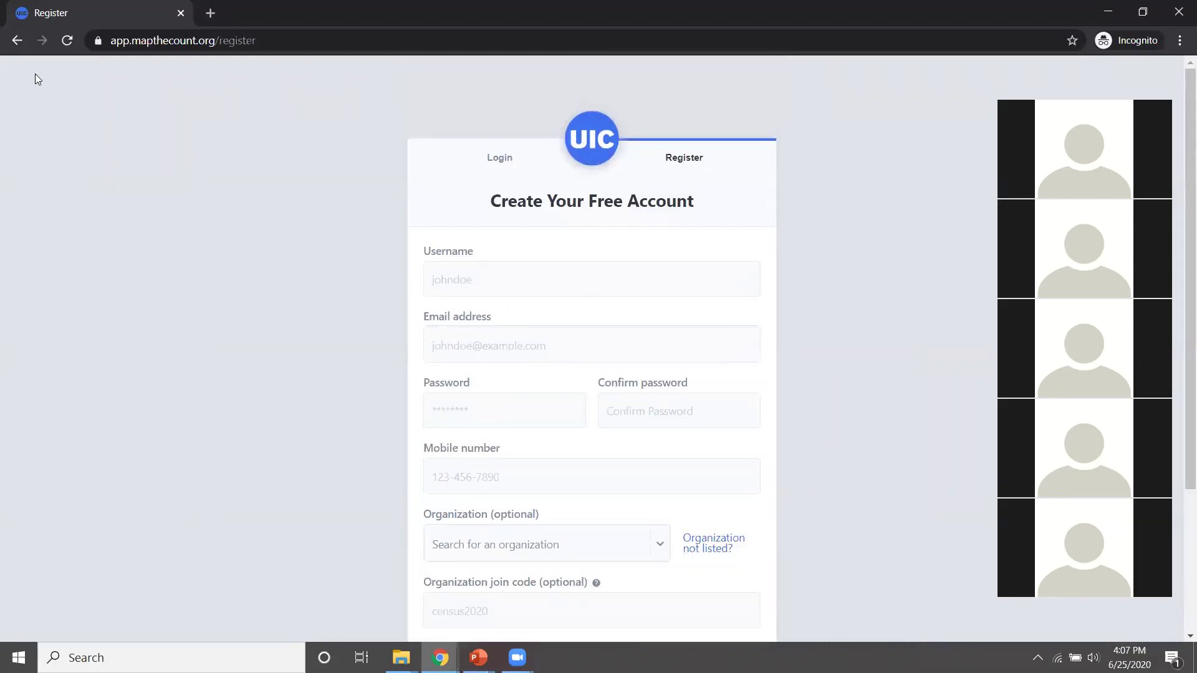
{"action": "left_click", "coordinate": [1179, 10]}
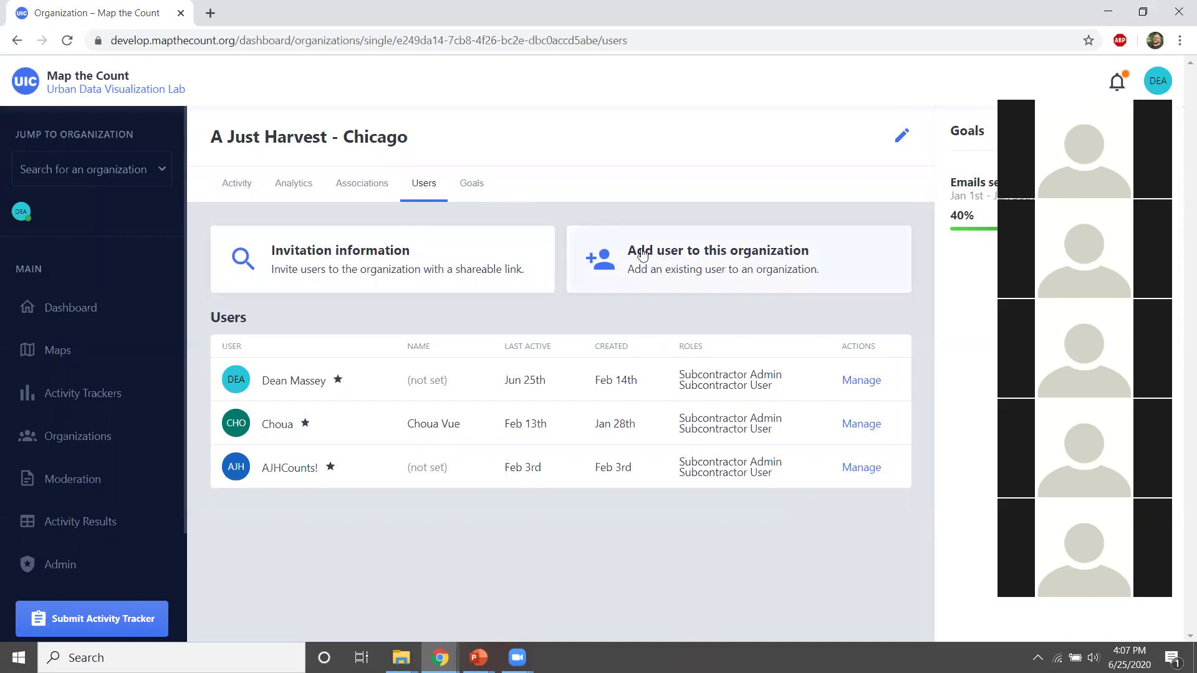
View the form for adding an existing user to A Just Harvest - Chicago, and return to the organizations list
{"action": "left_click", "coordinate": [657, 268]}
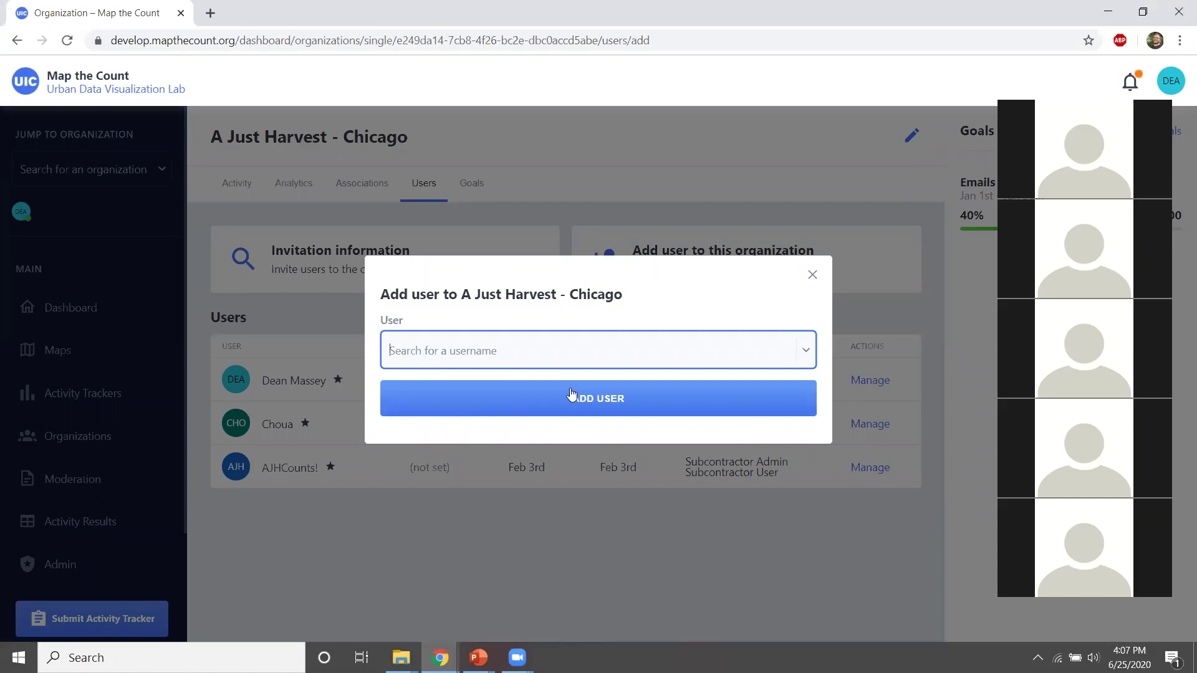
{"action": "left_click", "coordinate": [814, 277]}
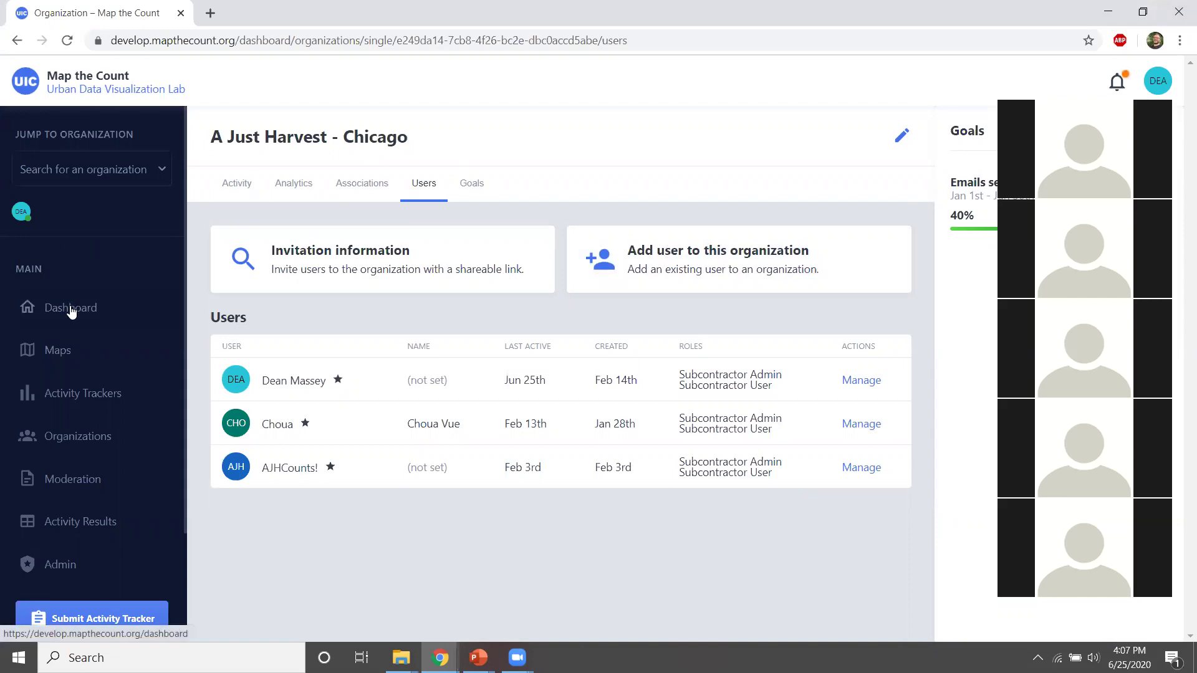
{"action": "left_click", "coordinate": [72, 444]}
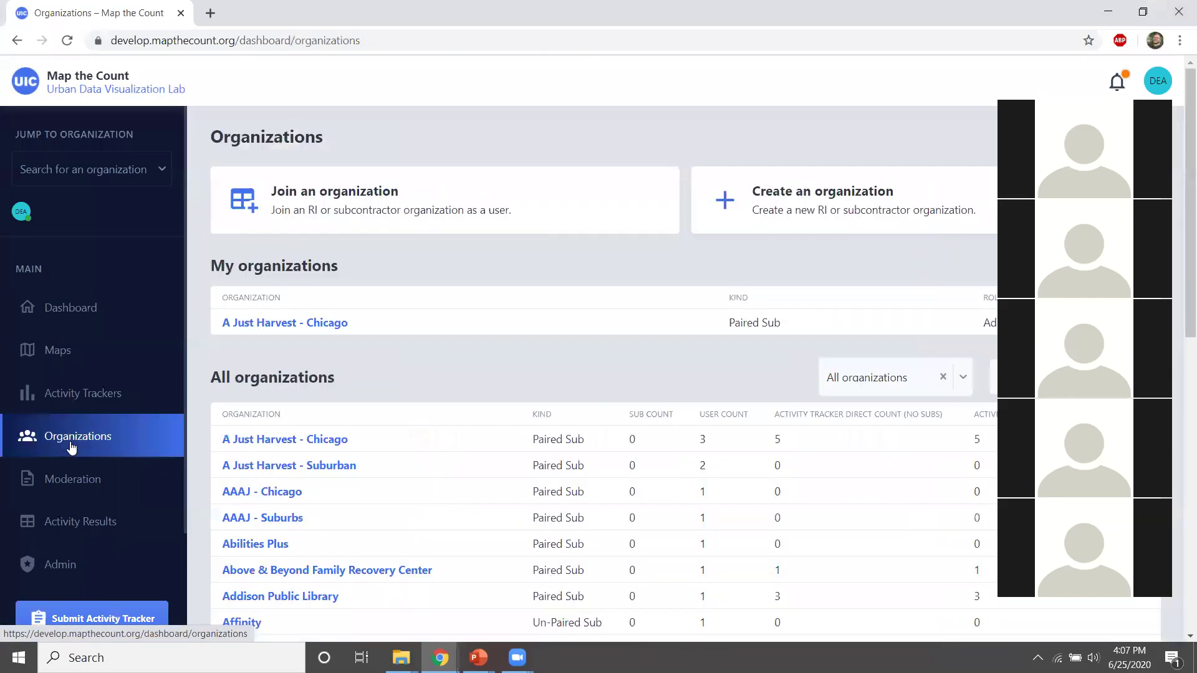
View the form for joining an organization as a user, and return to the organizations list
{"action": "left_click", "coordinate": [304, 215]}
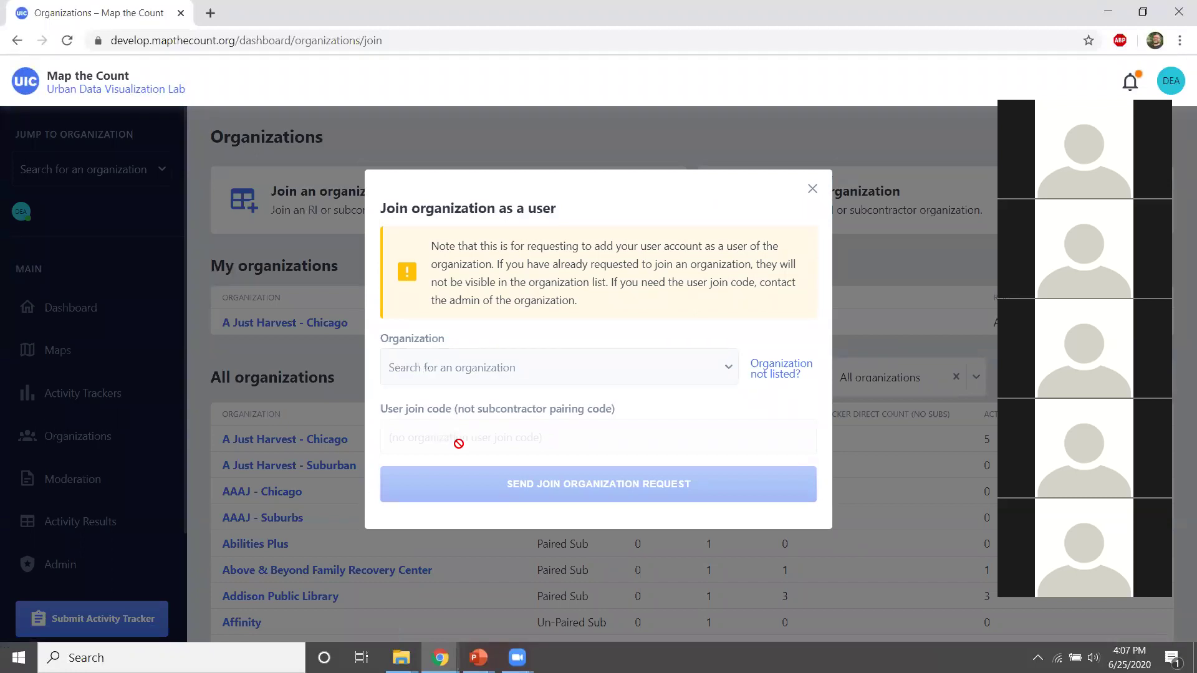
{"action": "left_click", "coordinate": [474, 375]}
{"action": "left_click", "coordinate": [226, 238]}
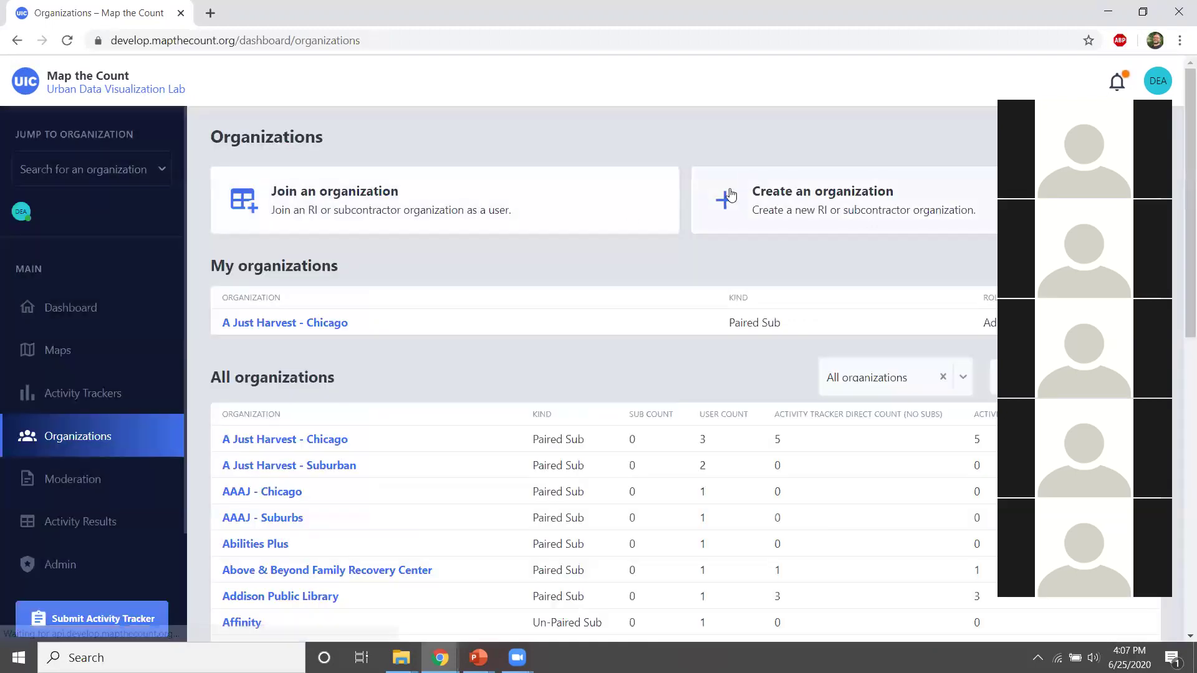
View the user invitation information of A Just Harvest - Chicago, close it, and open the moderation page's pending requests
{"action": "left_click", "coordinate": [310, 335]}
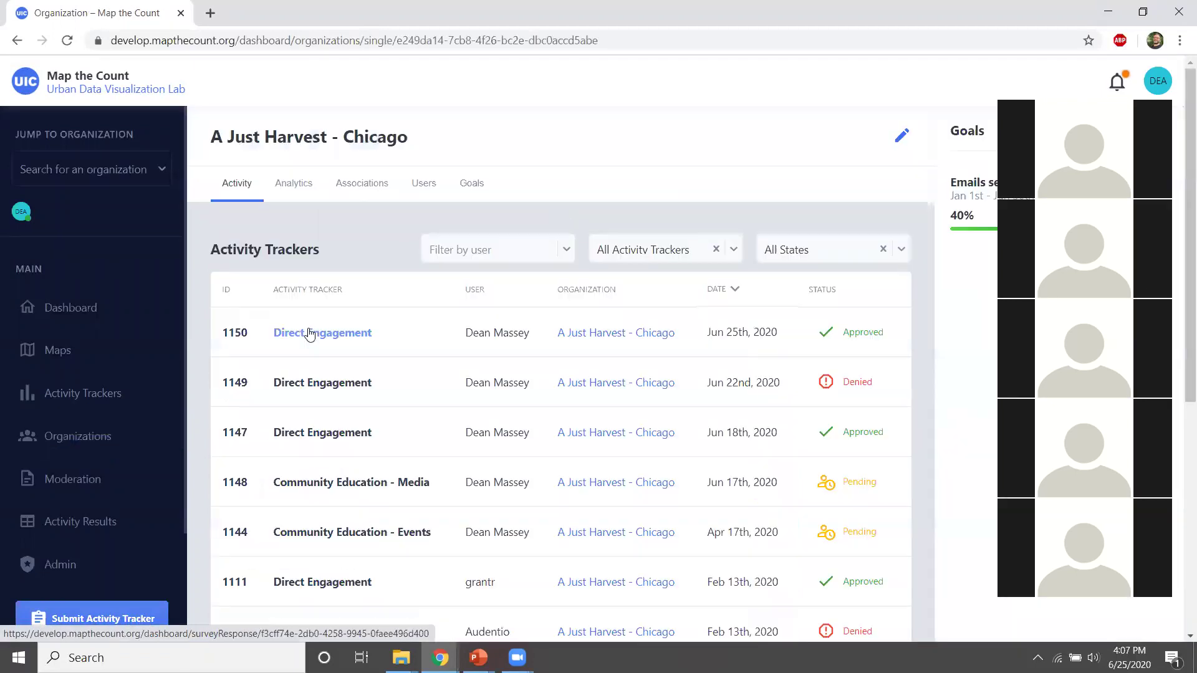
{"action": "left_click", "coordinate": [424, 189]}
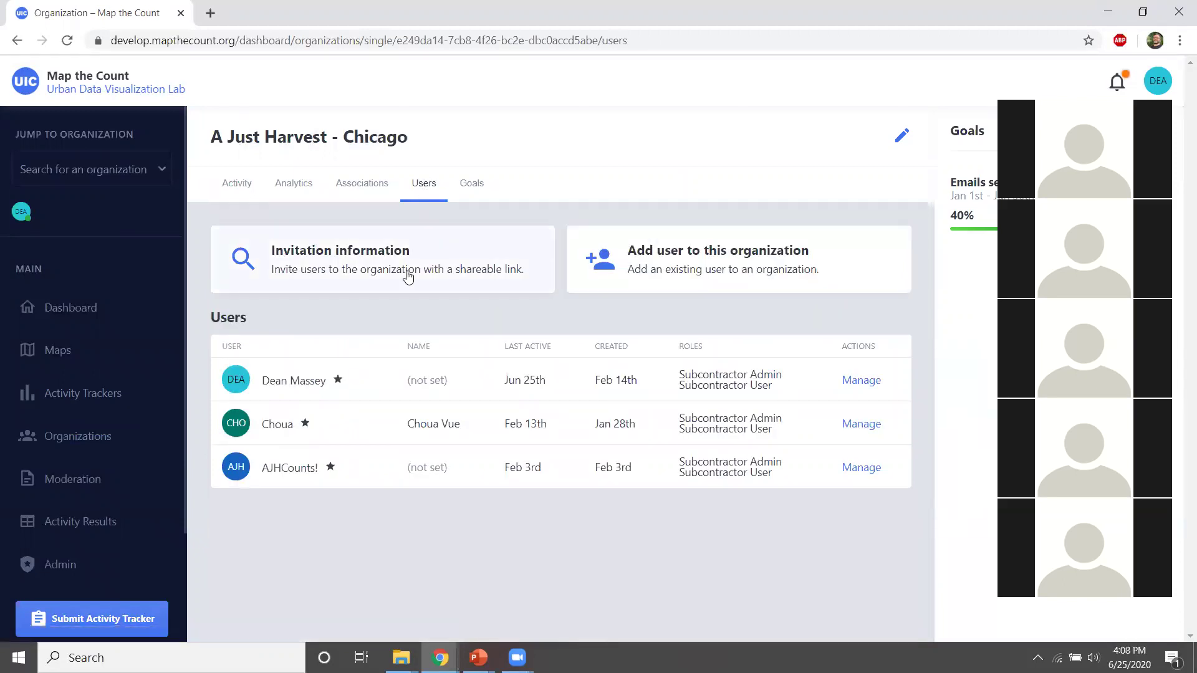
{"action": "left_click", "coordinate": [451, 270]}
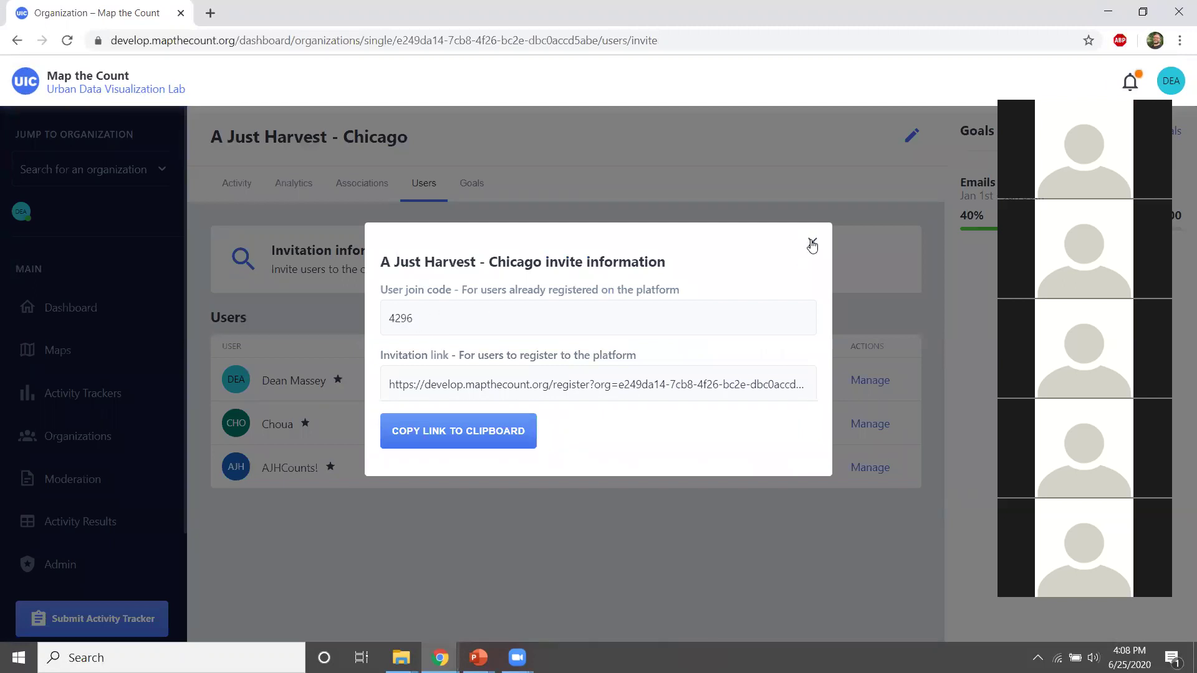
{"action": "left_click", "coordinate": [812, 243]}
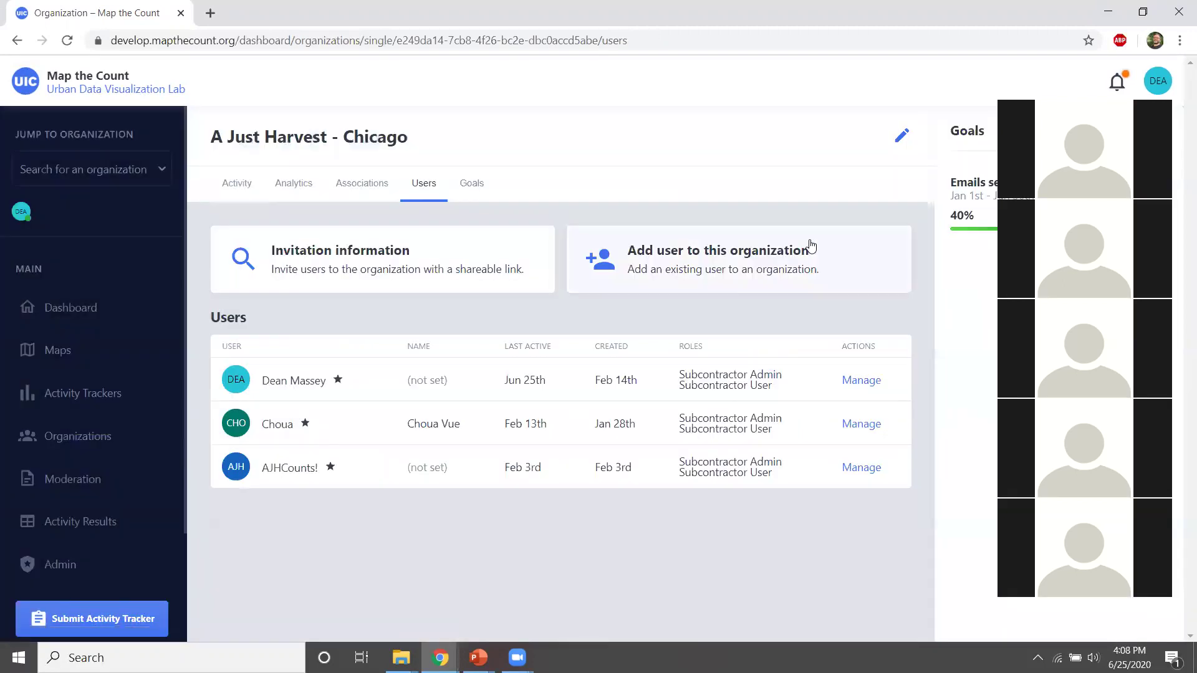
{"action": "left_click", "coordinate": [89, 485]}
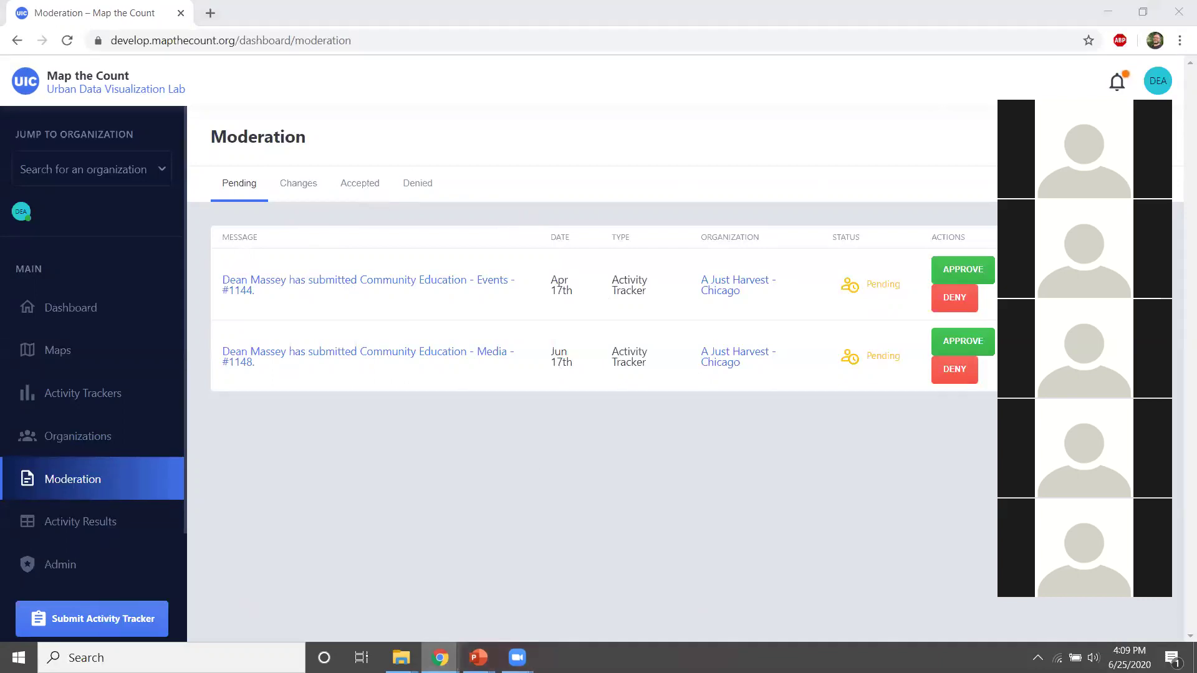
Switch to the browser window with the Accessing the platform resource and review its video, registration, login and password recovery sections
{"action": "mouse_move", "coordinate": [441, 657]}
{"action": "left_click", "coordinate": [542, 603]}
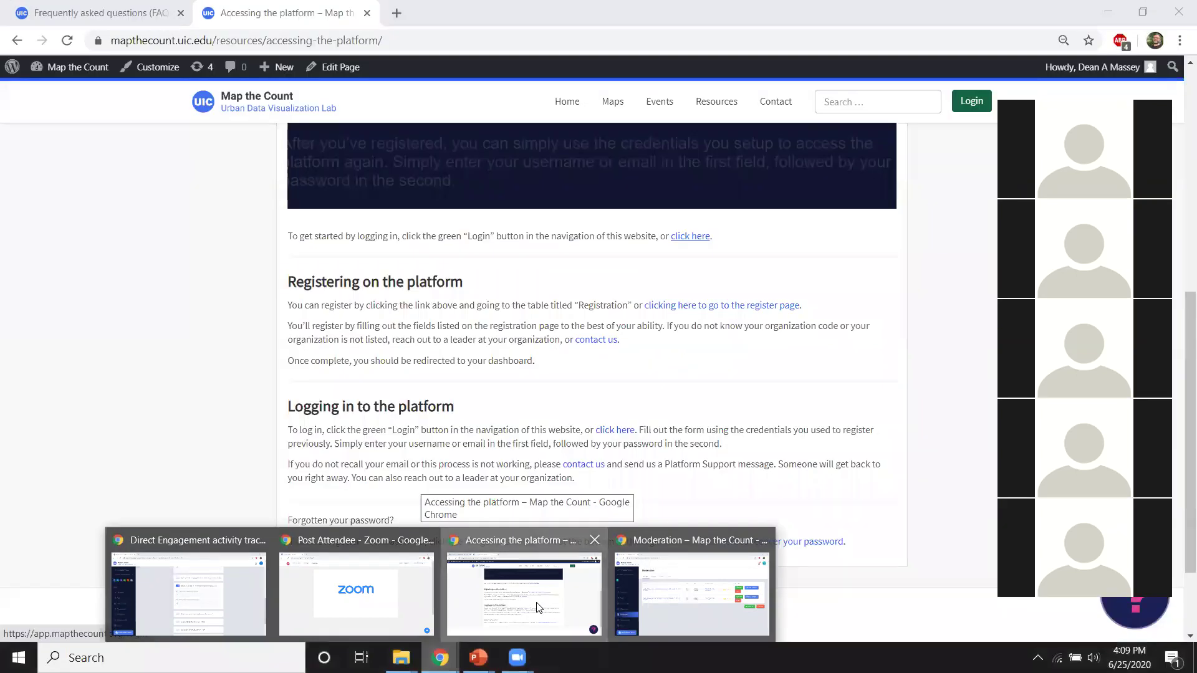
{"action": "scroll", "coordinate": [463, 309], "scroll_direction": "up", "scroll_amount": 6}
{"action": "scroll", "coordinate": [312, 320], "scroll_direction": "down", "scroll_amount": 2}
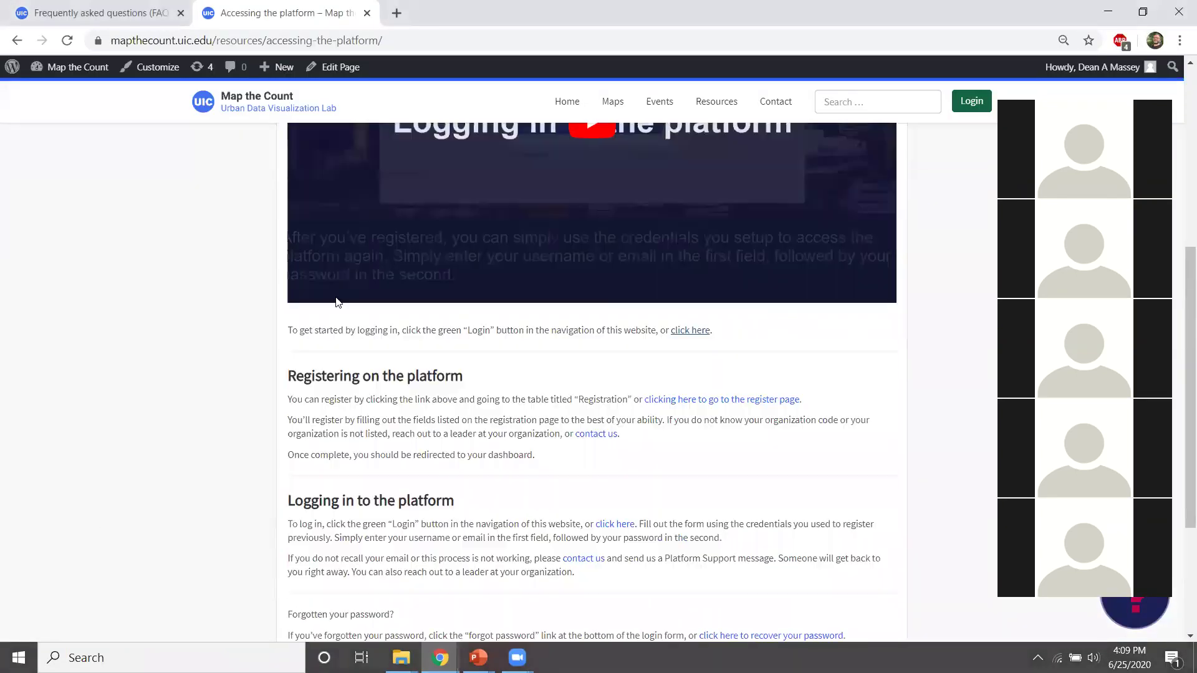
{"action": "scroll", "coordinate": [608, 274], "scroll_direction": "up", "scroll_amount": 1}
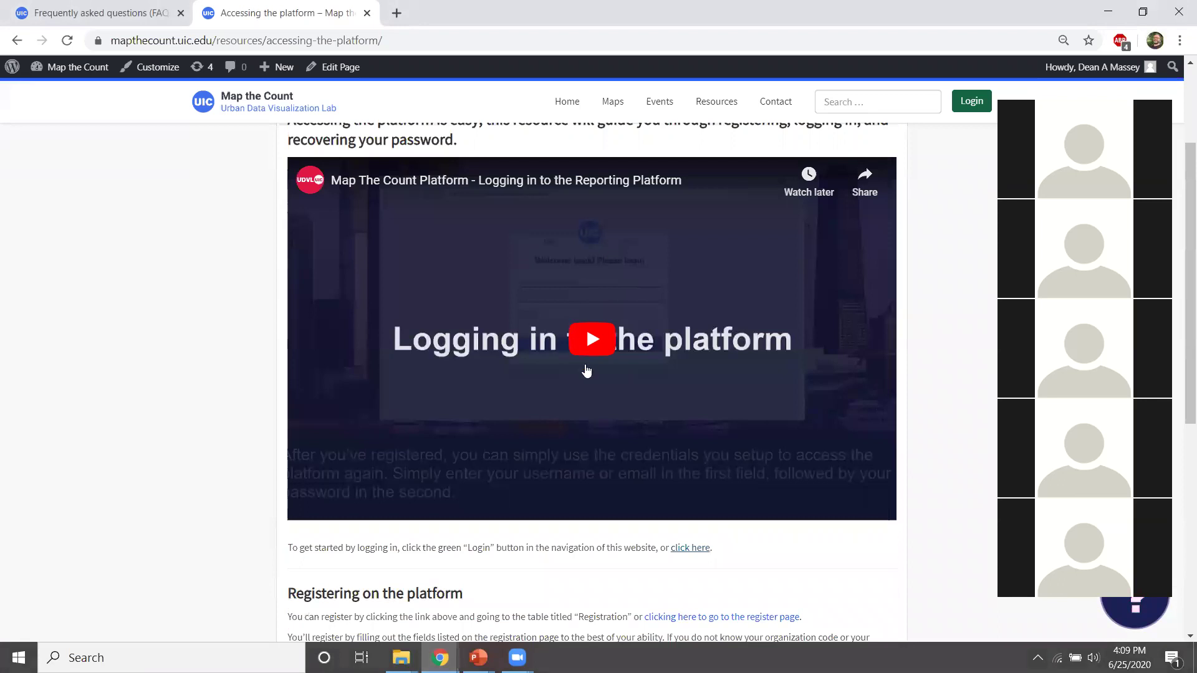
{"action": "scroll", "coordinate": [593, 349], "scroll_direction": "down", "scroll_amount": 4}
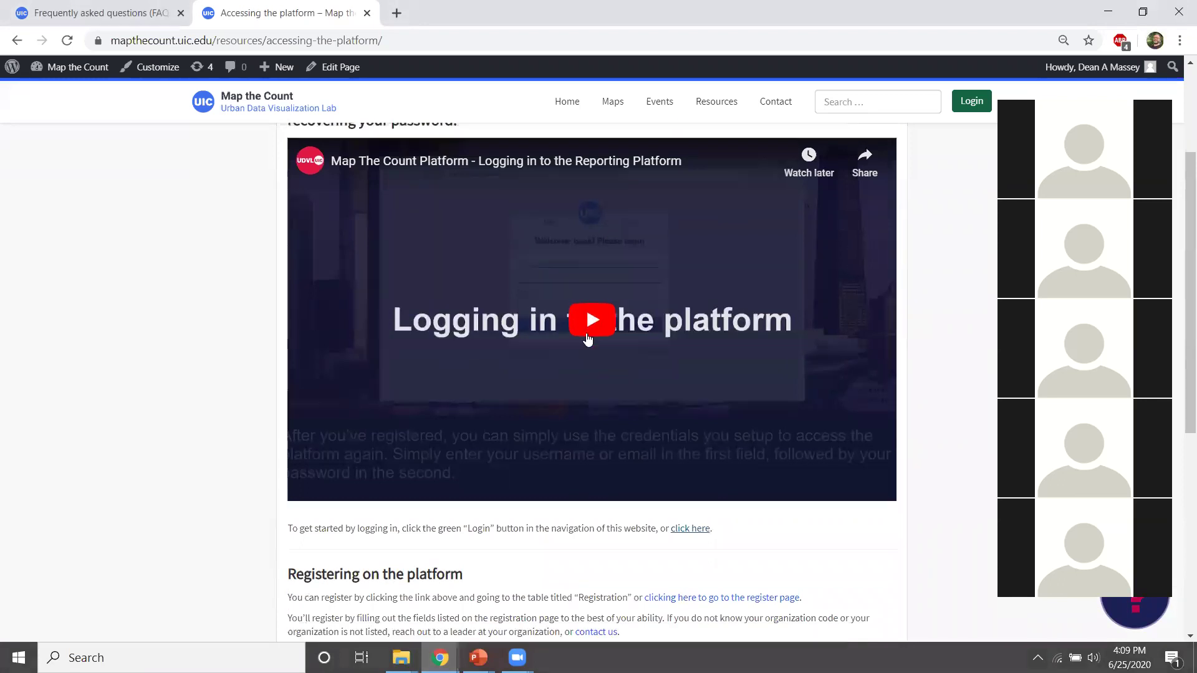
{"action": "scroll", "coordinate": [462, 324], "scroll_direction": "down", "scroll_amount": 3}
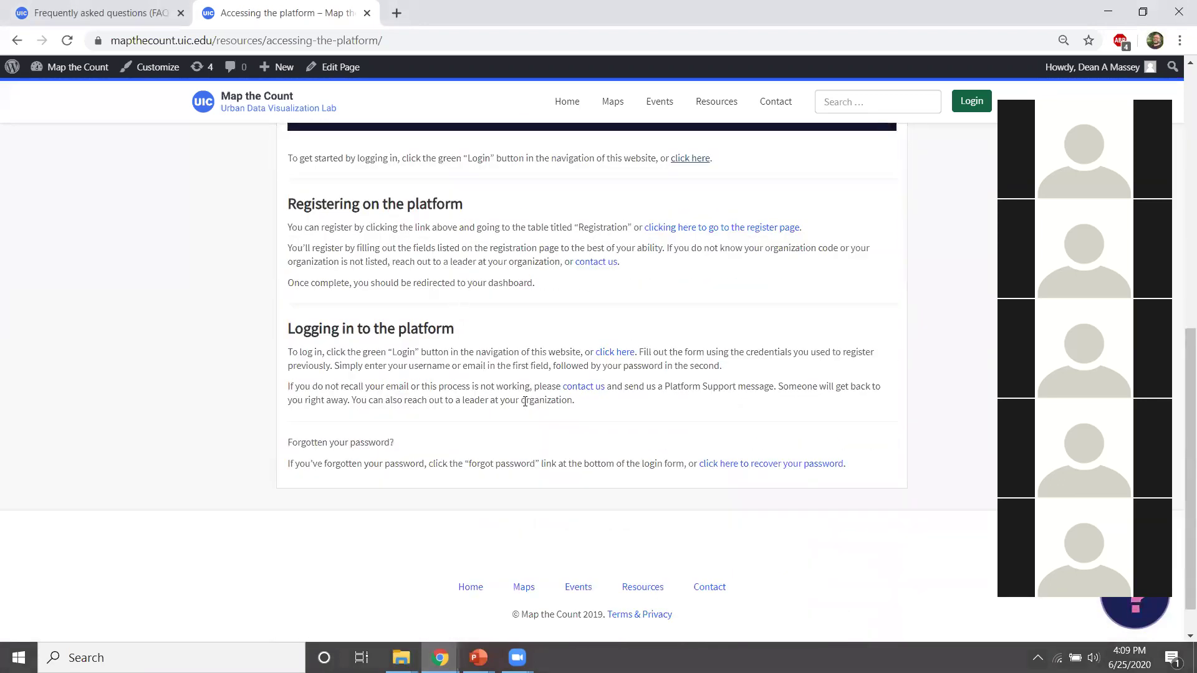
{"action": "scroll", "coordinate": [507, 302], "scroll_direction": "up", "scroll_amount": 4}
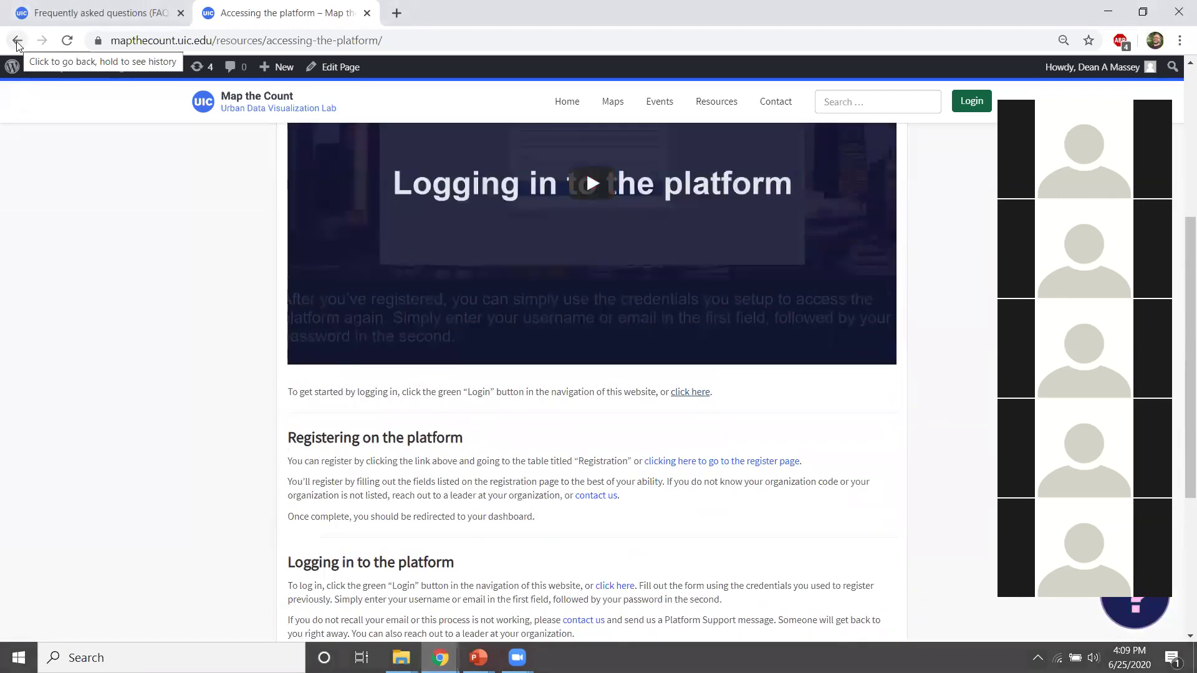
Open the Using The Platform category of the Map the Count resources and look through its guides
{"action": "left_click", "coordinate": [713, 106]}
{"action": "scroll", "coordinate": [554, 281], "scroll_direction": "down", "scroll_amount": 4}
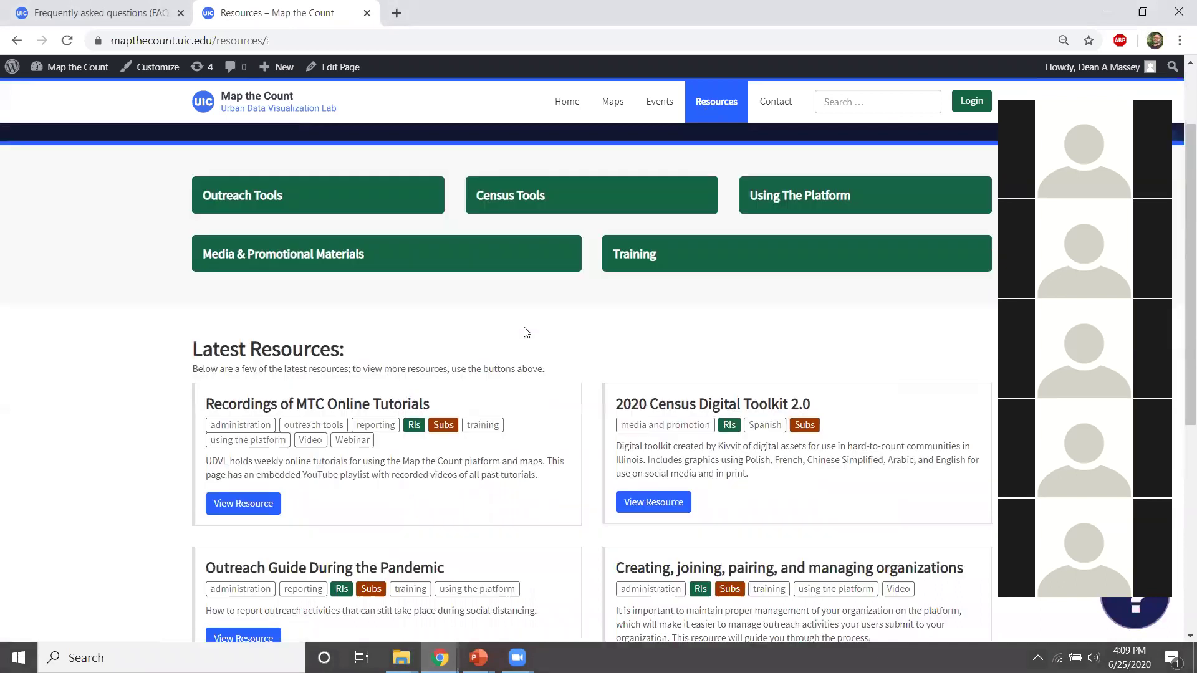
{"action": "scroll", "coordinate": [527, 336], "scroll_direction": "up", "scroll_amount": 3}
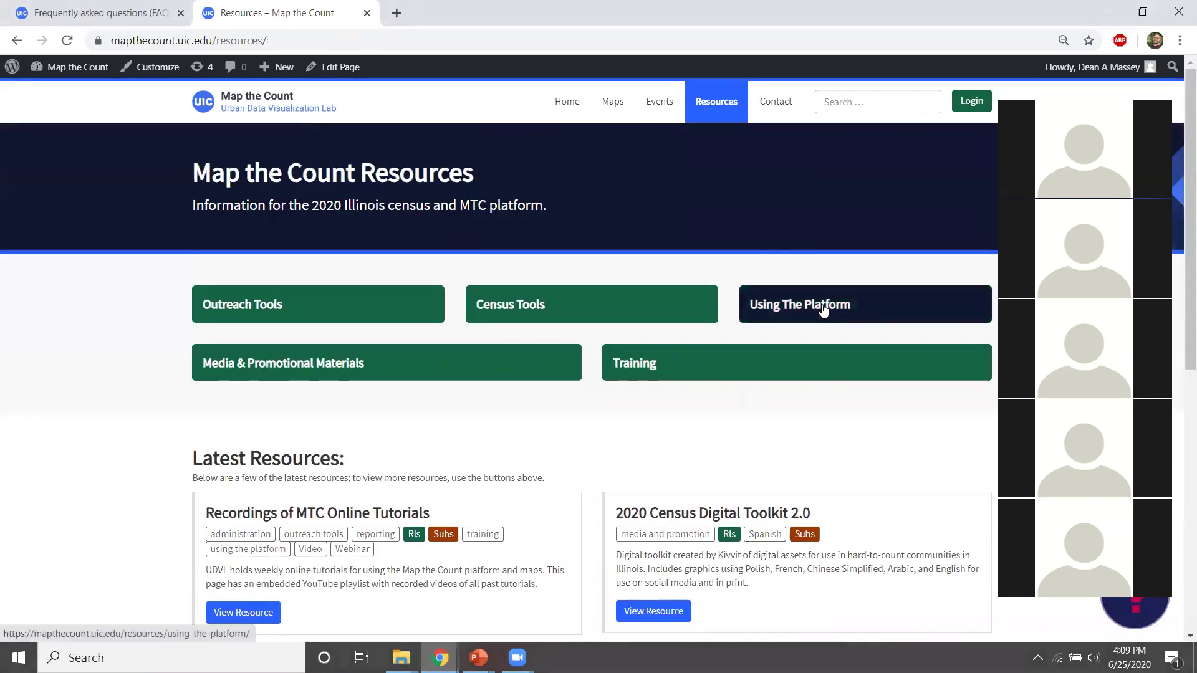
{"action": "left_click", "coordinate": [823, 309]}
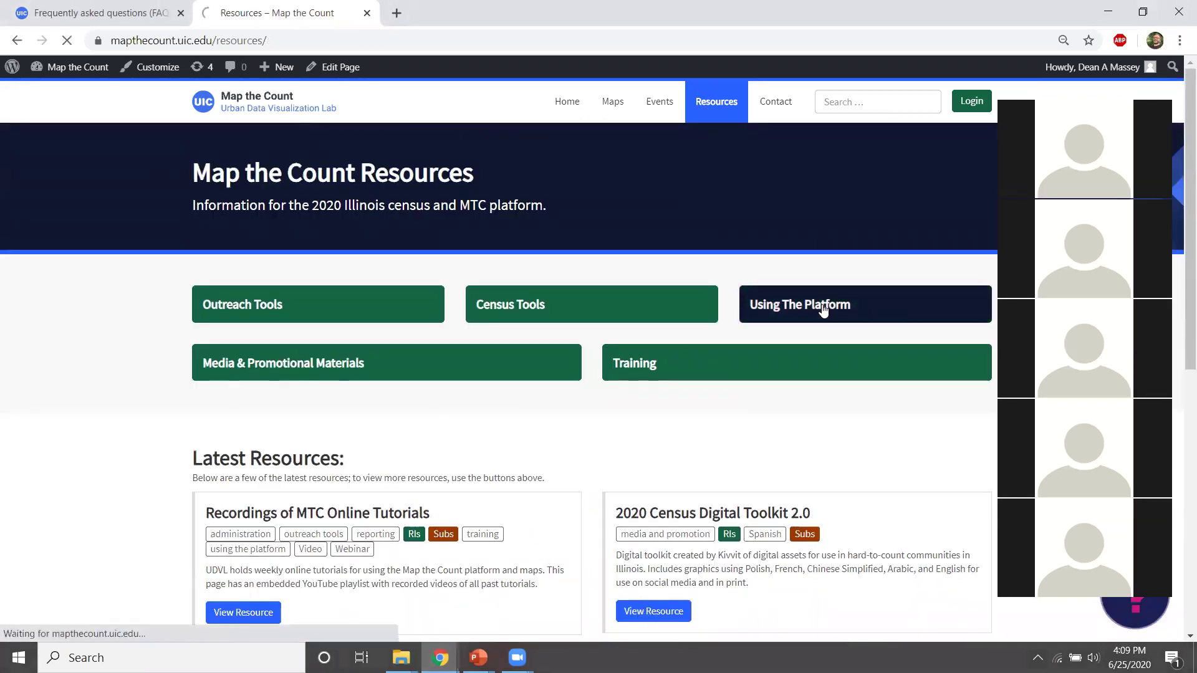
{"action": "scroll", "coordinate": [193, 385], "scroll_direction": "down", "scroll_amount": 1}
{"action": "scroll", "coordinate": [193, 385], "scroll_direction": "down", "scroll_amount": 3}
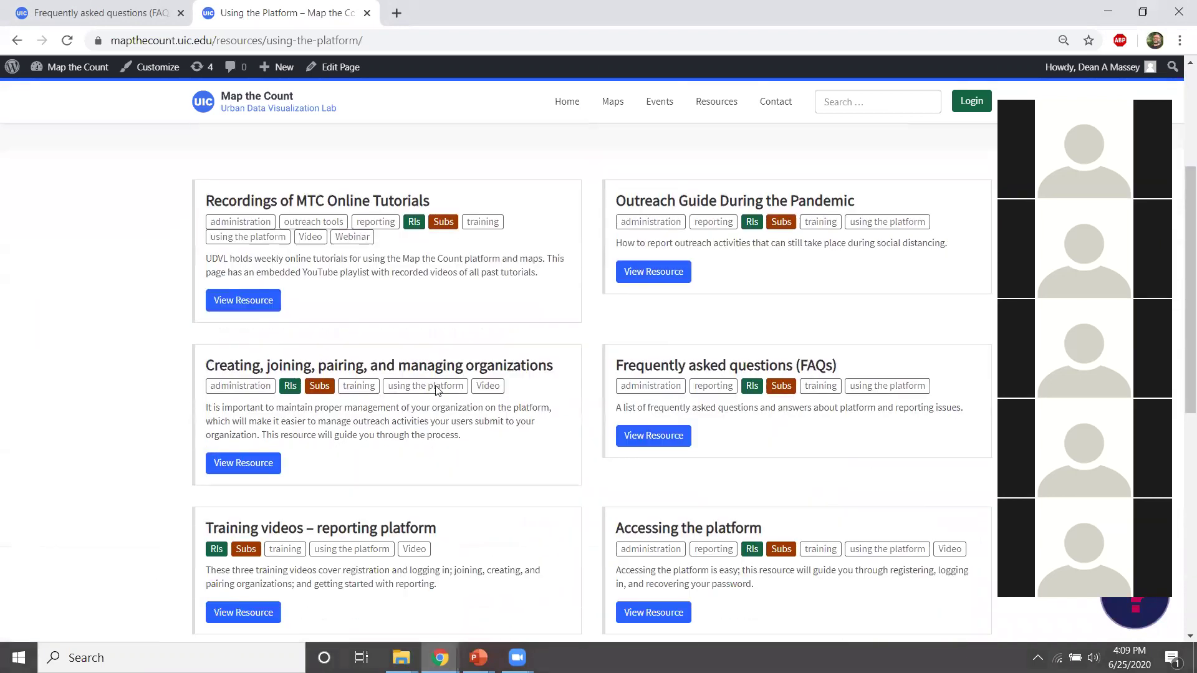
{"action": "scroll", "coordinate": [436, 387], "scroll_direction": "down", "scroll_amount": 3}
{"action": "scroll", "coordinate": [434, 372], "scroll_direction": "up", "scroll_amount": 4}
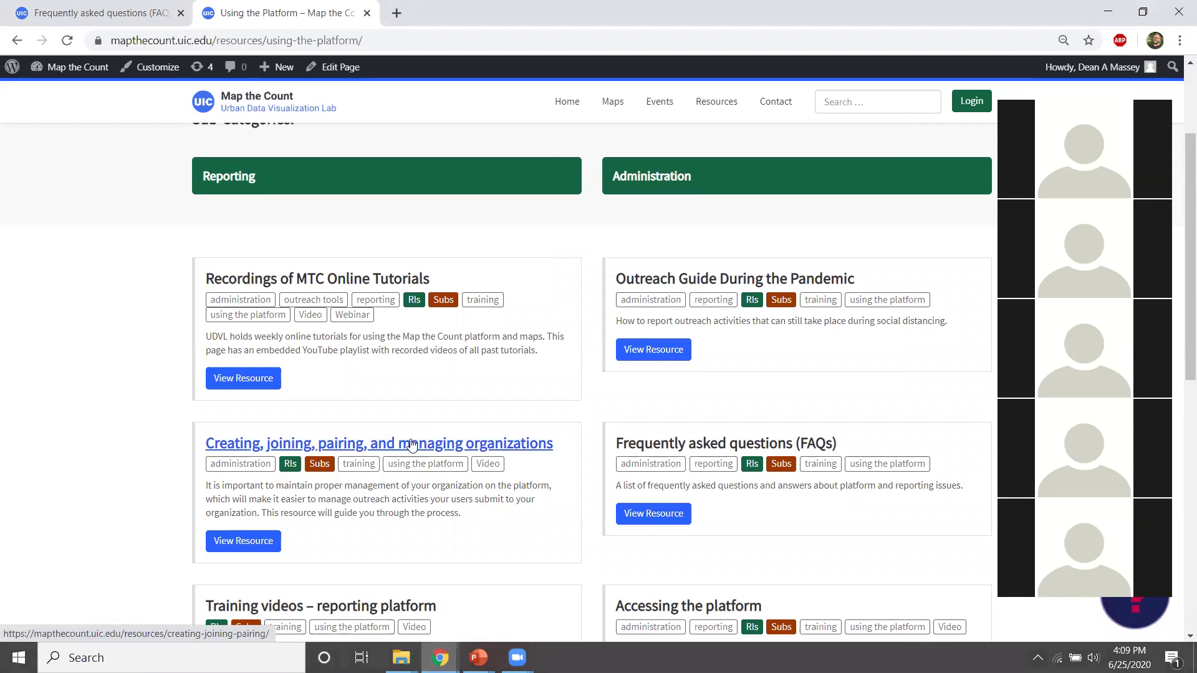
Open the Creating, joining, pairing, and managing organizations guide and read its instructions on join codes, creating organizations, and pairing
{"action": "right_click", "coordinate": [413, 442]}
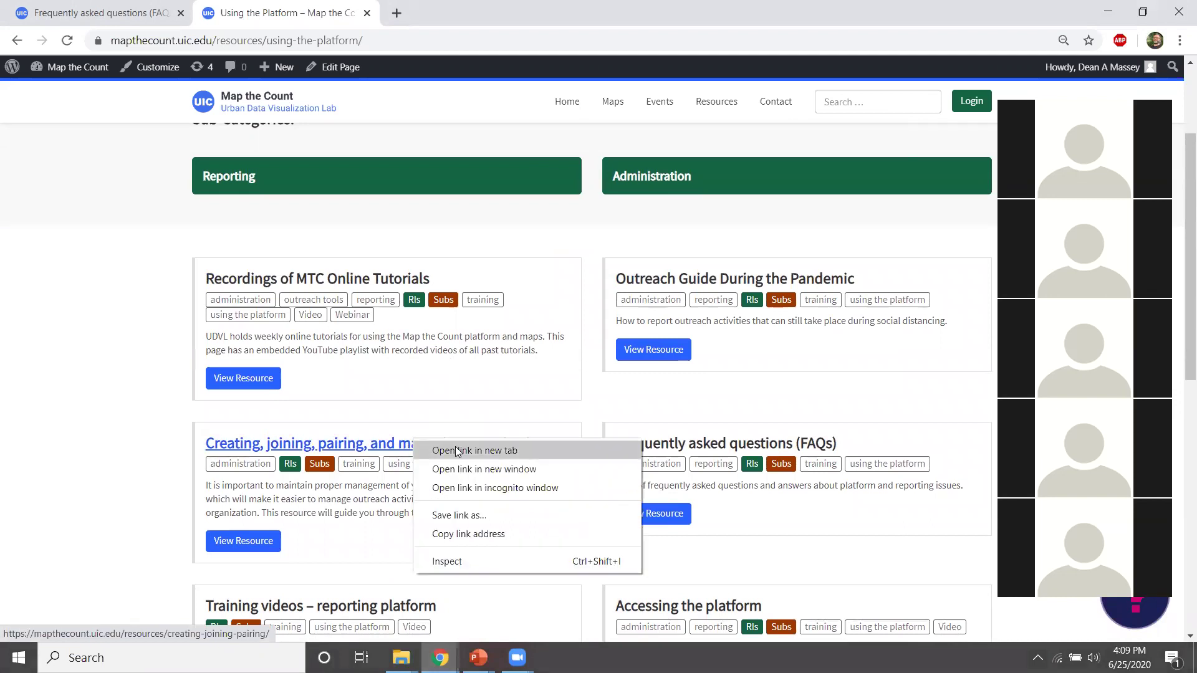
{"action": "left_click", "coordinate": [455, 446]}
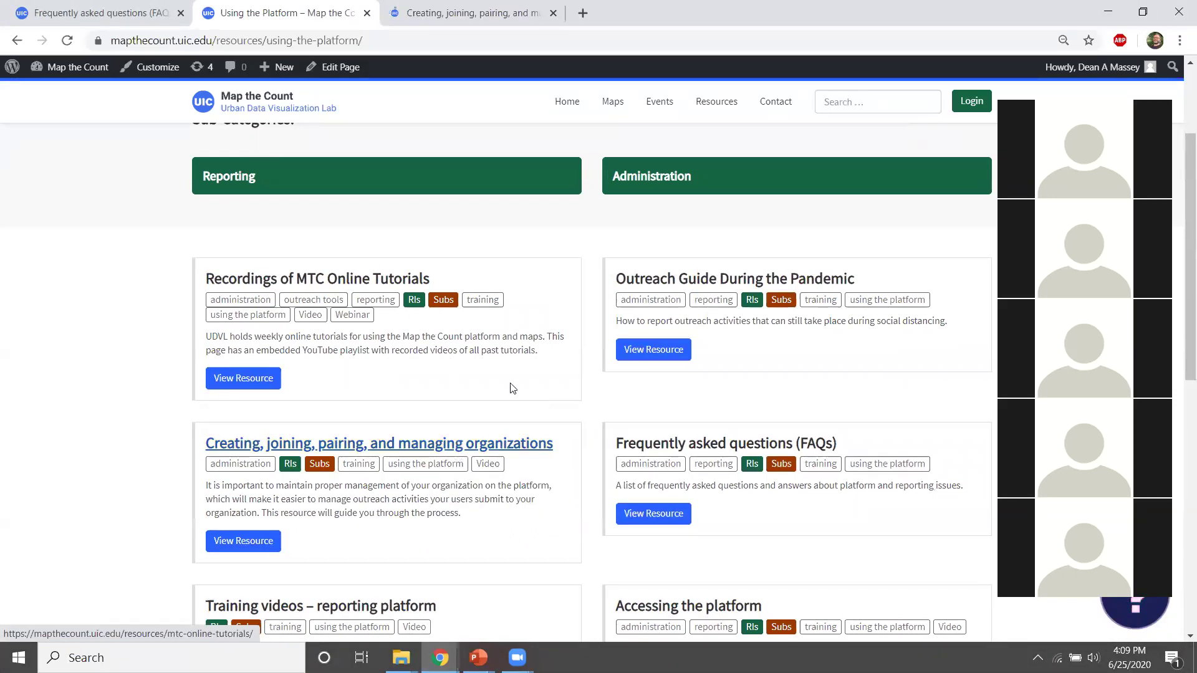
{"action": "left_click", "coordinate": [347, 447]}
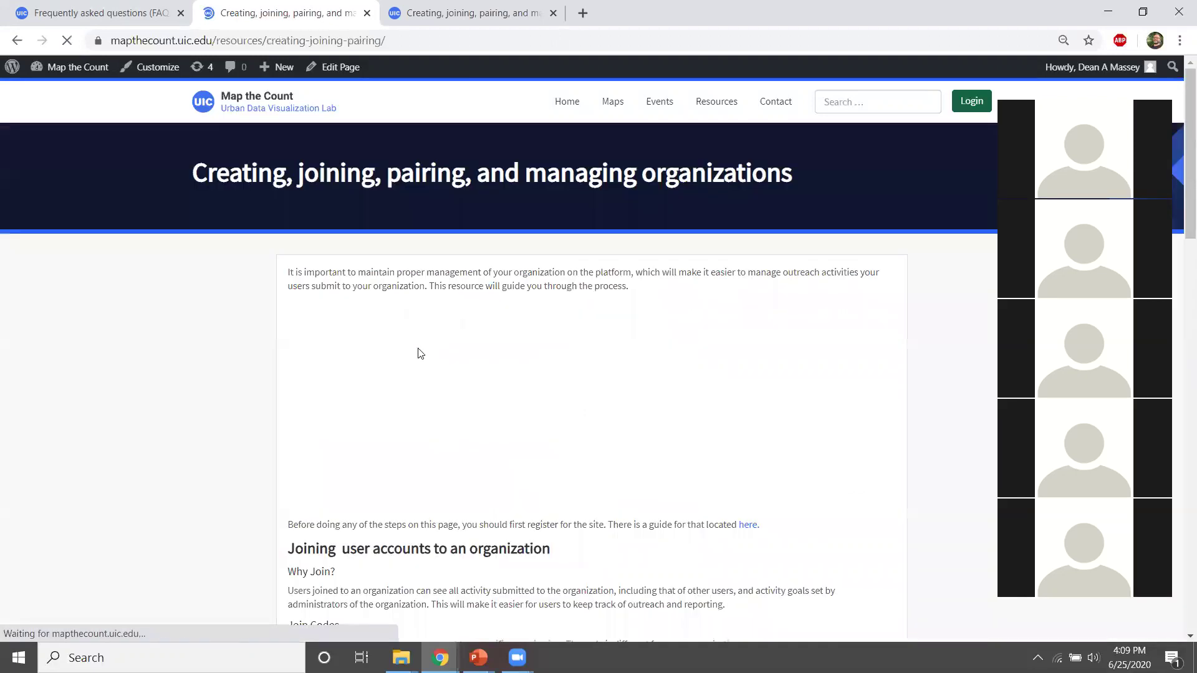
{"action": "scroll", "coordinate": [433, 387], "scroll_direction": "down", "scroll_amount": 3}
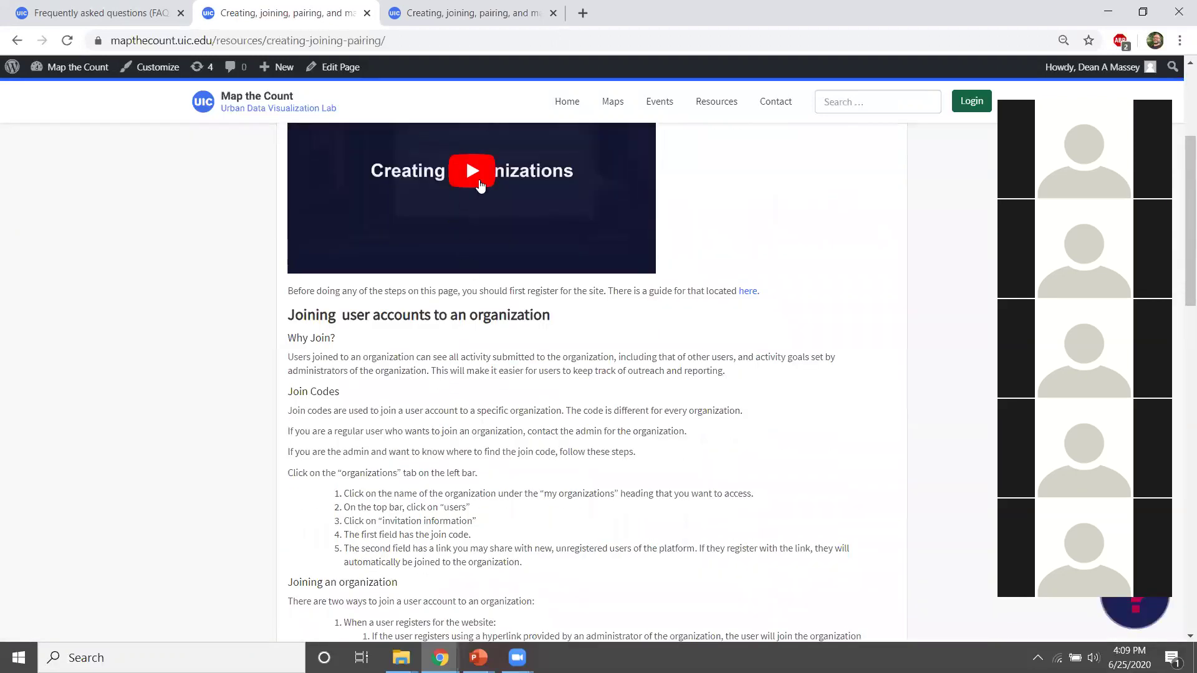
{"action": "scroll", "coordinate": [460, 249], "scroll_direction": "up", "scroll_amount": 1}
{"action": "scroll", "coordinate": [486, 333], "scroll_direction": "down", "scroll_amount": 5}
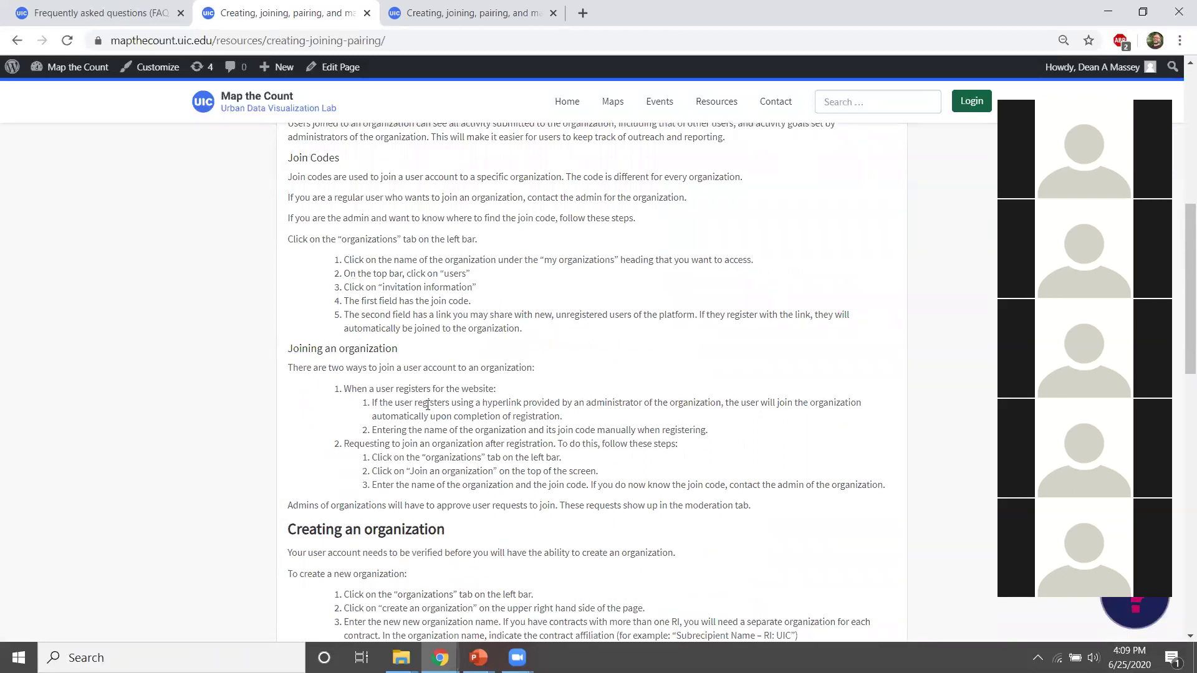
{"action": "scroll", "coordinate": [448, 296], "scroll_direction": "down", "scroll_amount": 2}
{"action": "scroll", "coordinate": [448, 295], "scroll_direction": "down", "scroll_amount": 1}
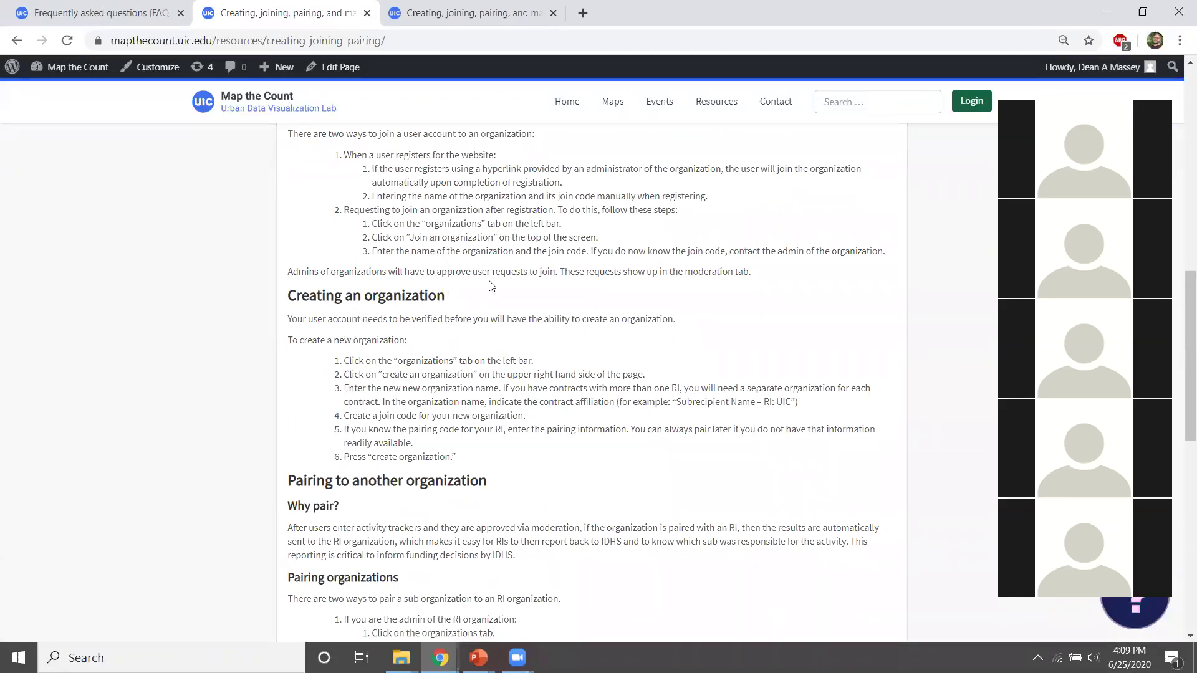
{"action": "scroll", "coordinate": [491, 284], "scroll_direction": "down", "scroll_amount": 3}
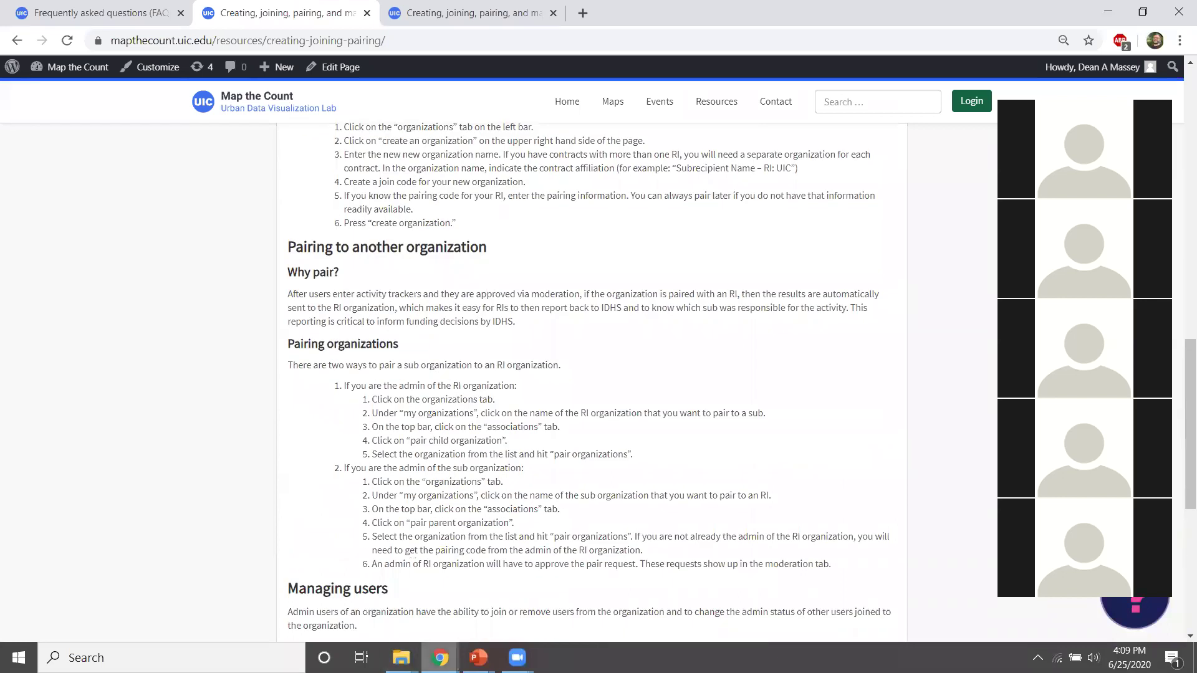
Return to the platform's dashboard window and open the form for creating a subcontractor organization from the organizations page
{"action": "mouse_move", "coordinate": [440, 658]}
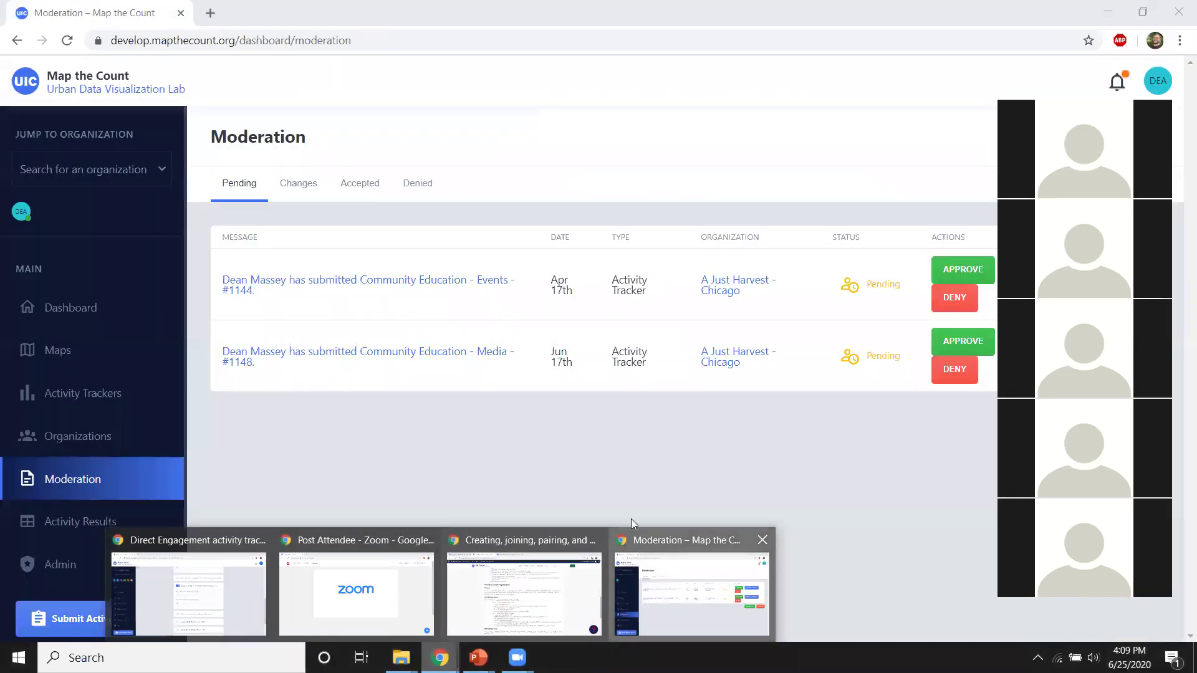
{"action": "left_click", "coordinate": [688, 594]}
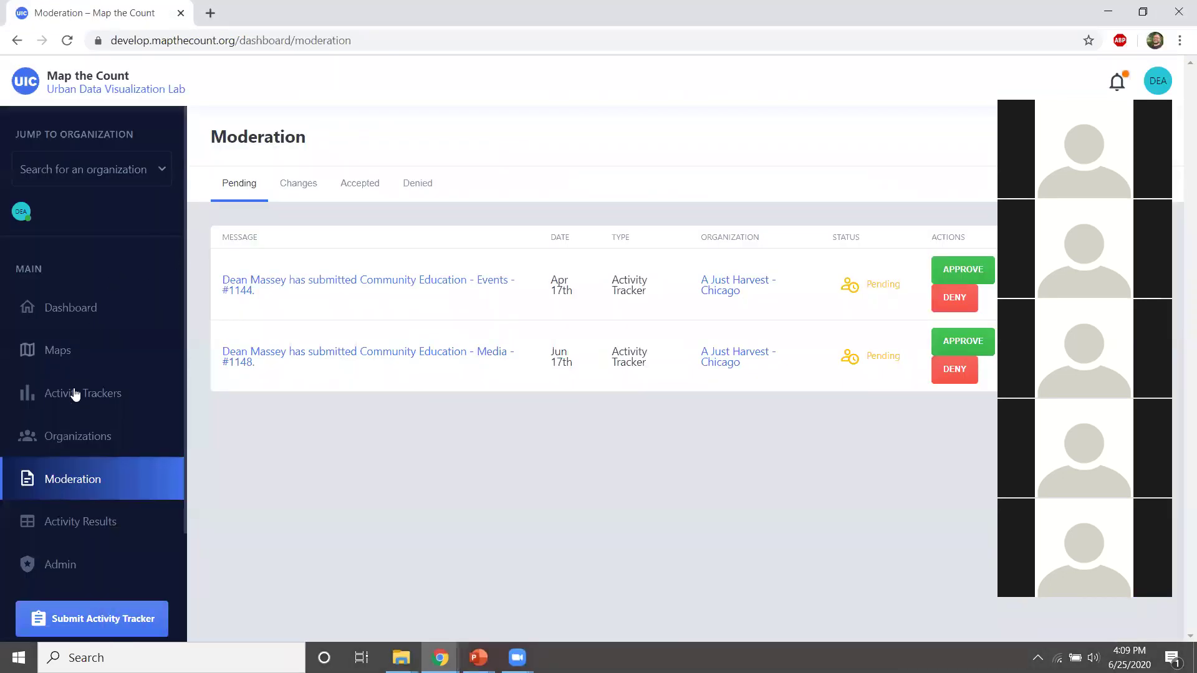
{"action": "left_click", "coordinate": [74, 440]}
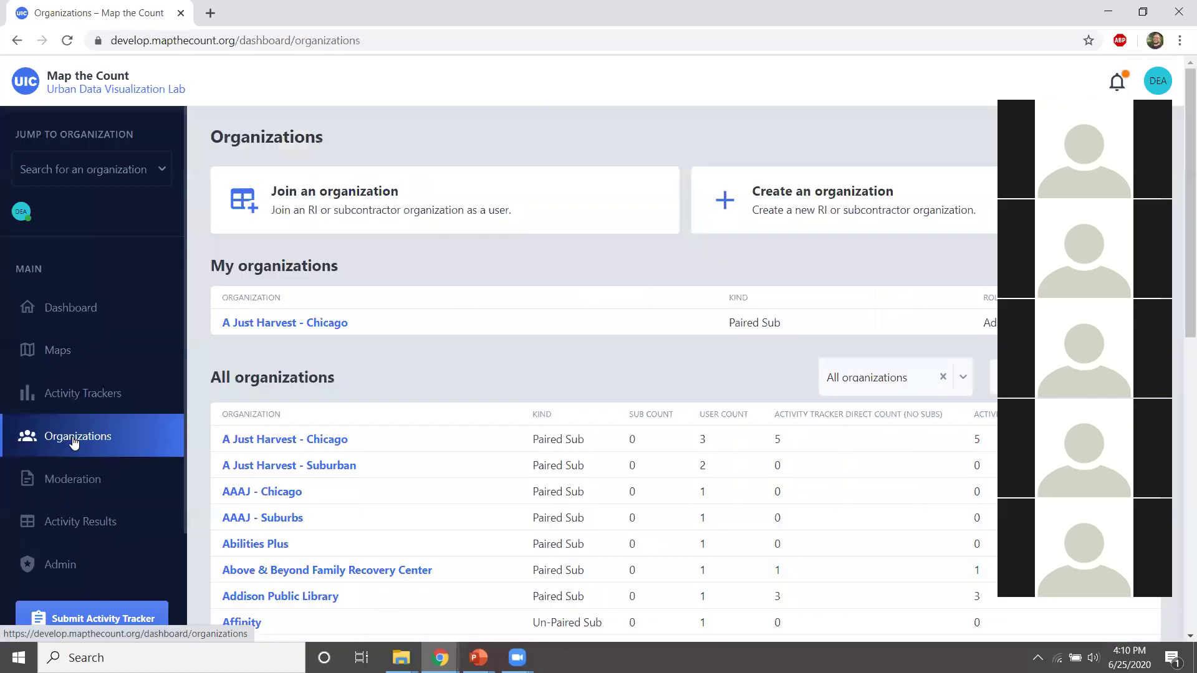
{"action": "left_click", "coordinate": [781, 207]}
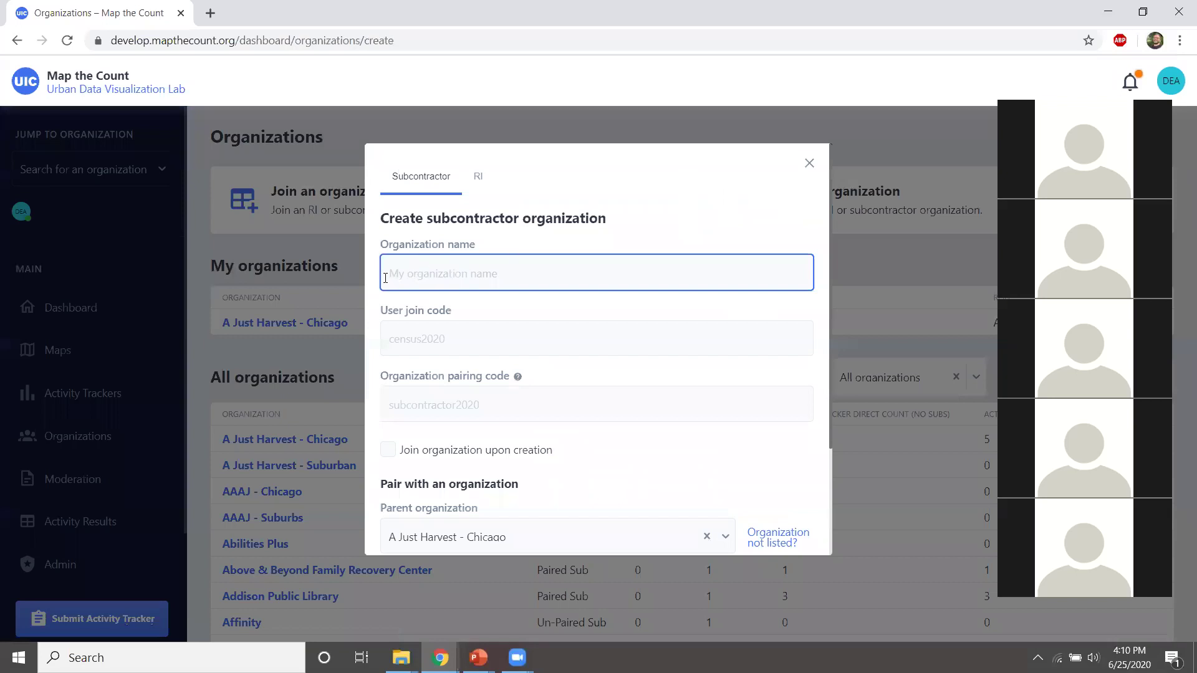
Examine the user join code, pairing code and parent organization choices in the creation form, and close it without creating an organization
{"action": "left_click", "coordinate": [463, 338]}
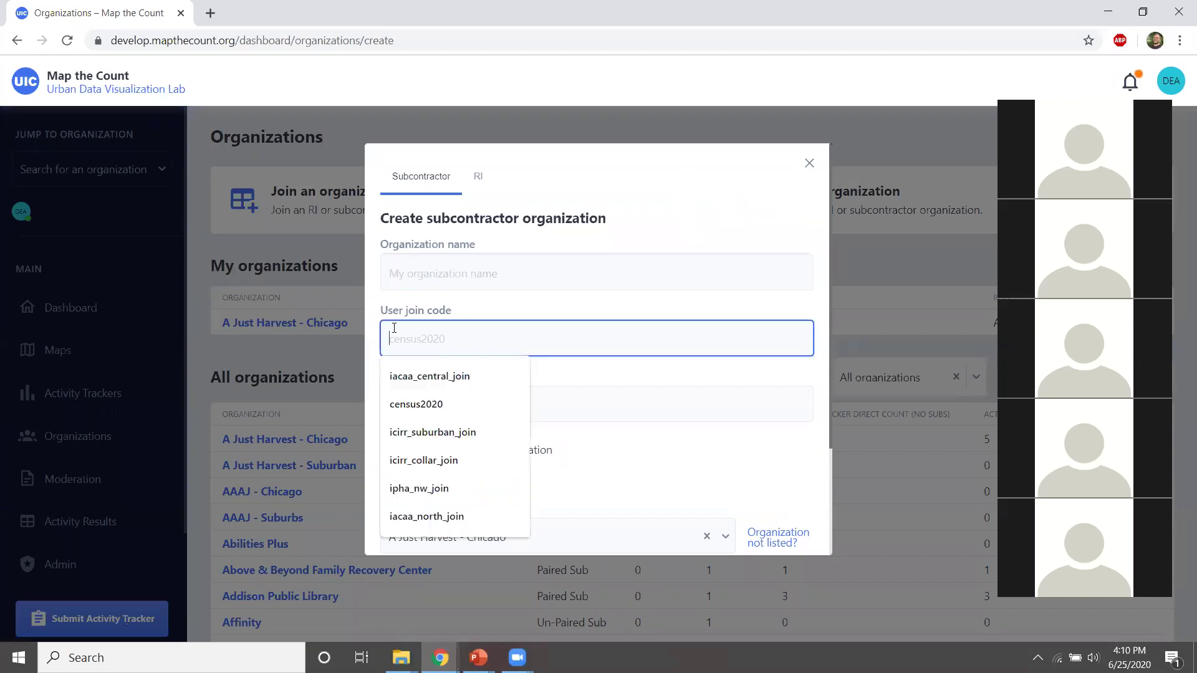
{"action": "left_click", "coordinate": [635, 312]}
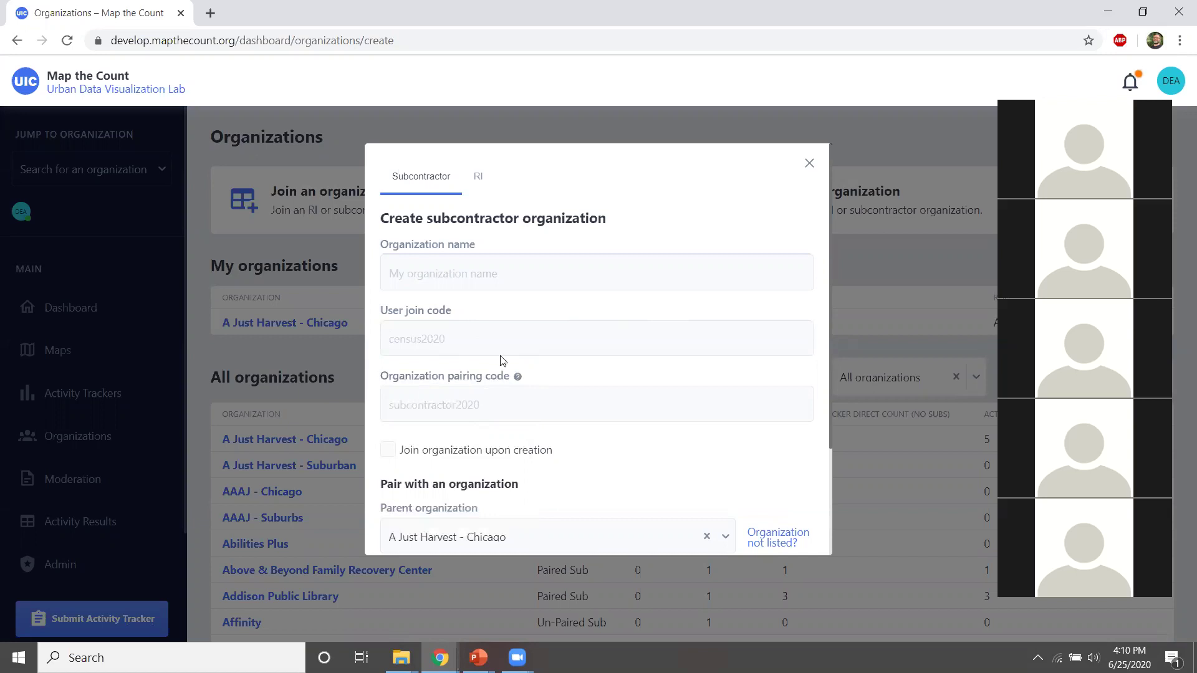
{"action": "scroll", "coordinate": [496, 367], "scroll_direction": "down", "scroll_amount": 3}
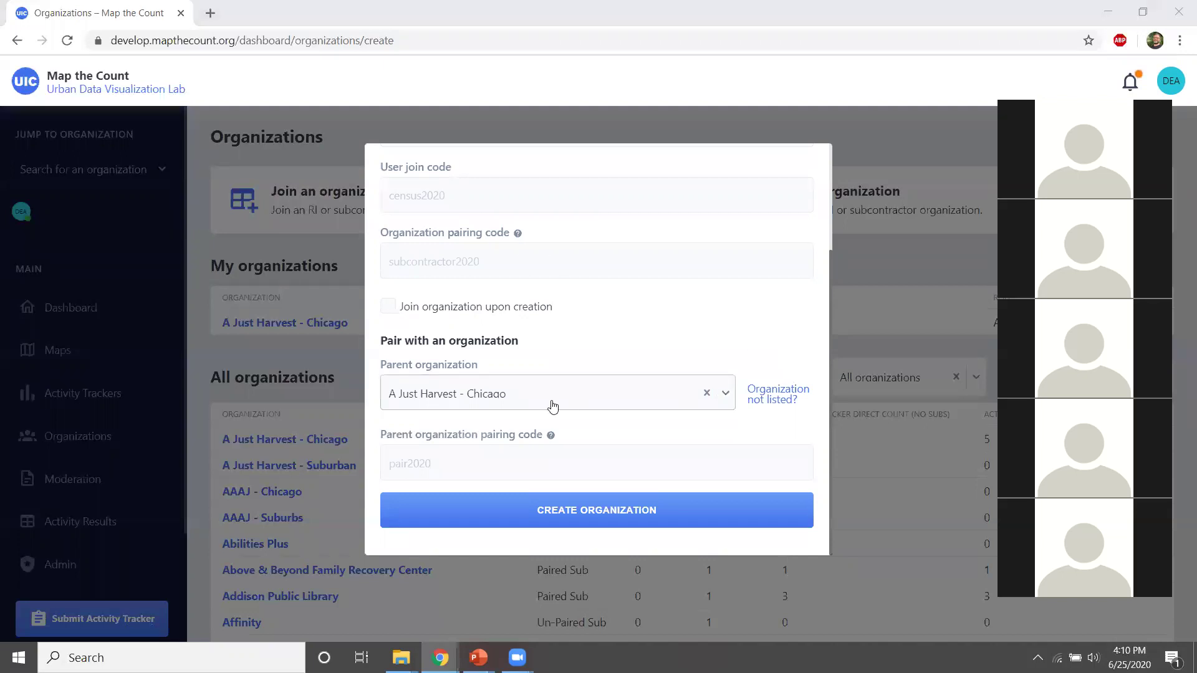
{"action": "left_click", "coordinate": [725, 402]}
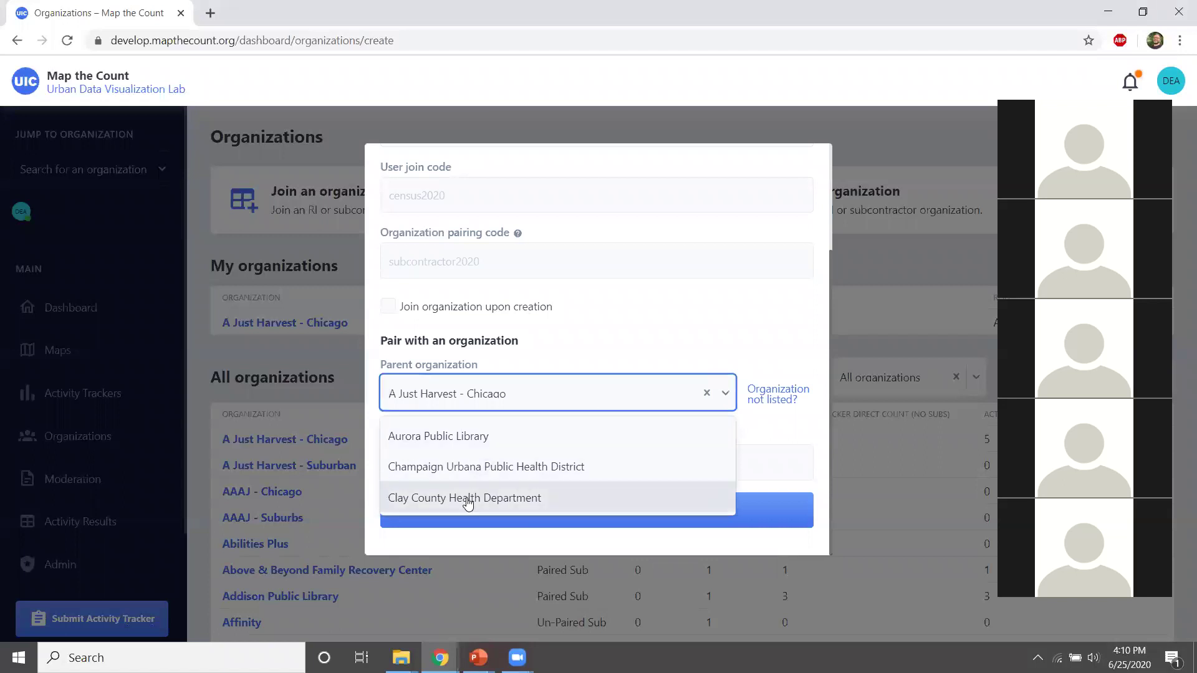
{"action": "left_click", "coordinate": [740, 318]}
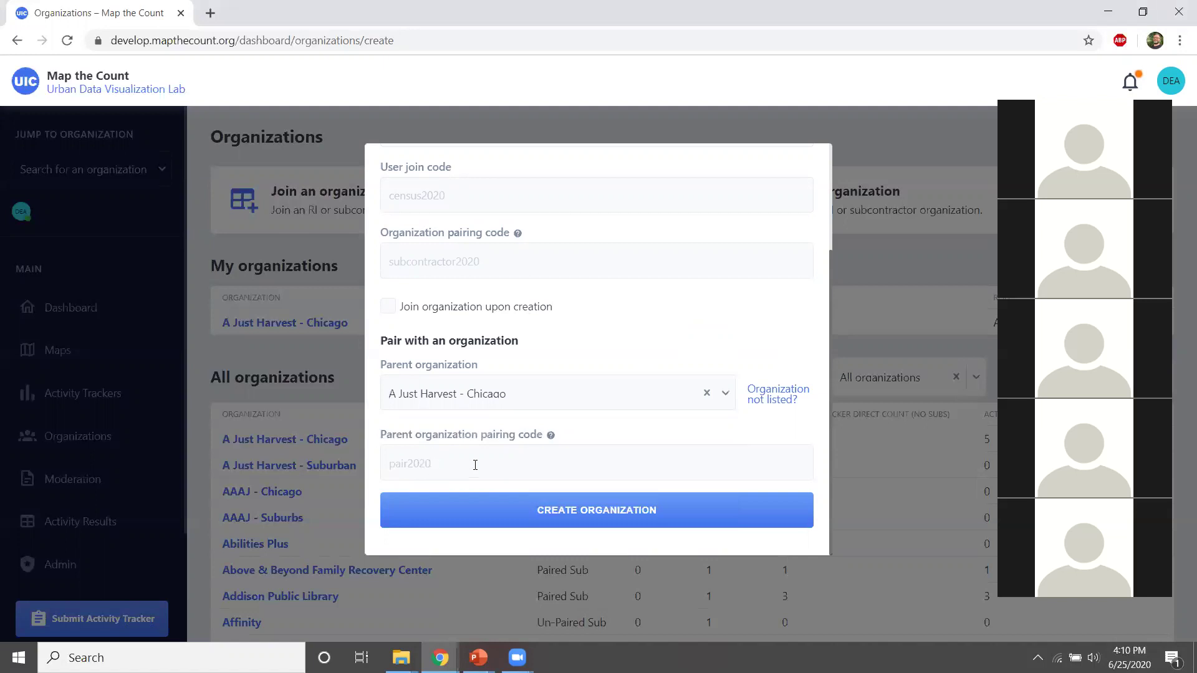
{"action": "left_click", "coordinate": [670, 114]}
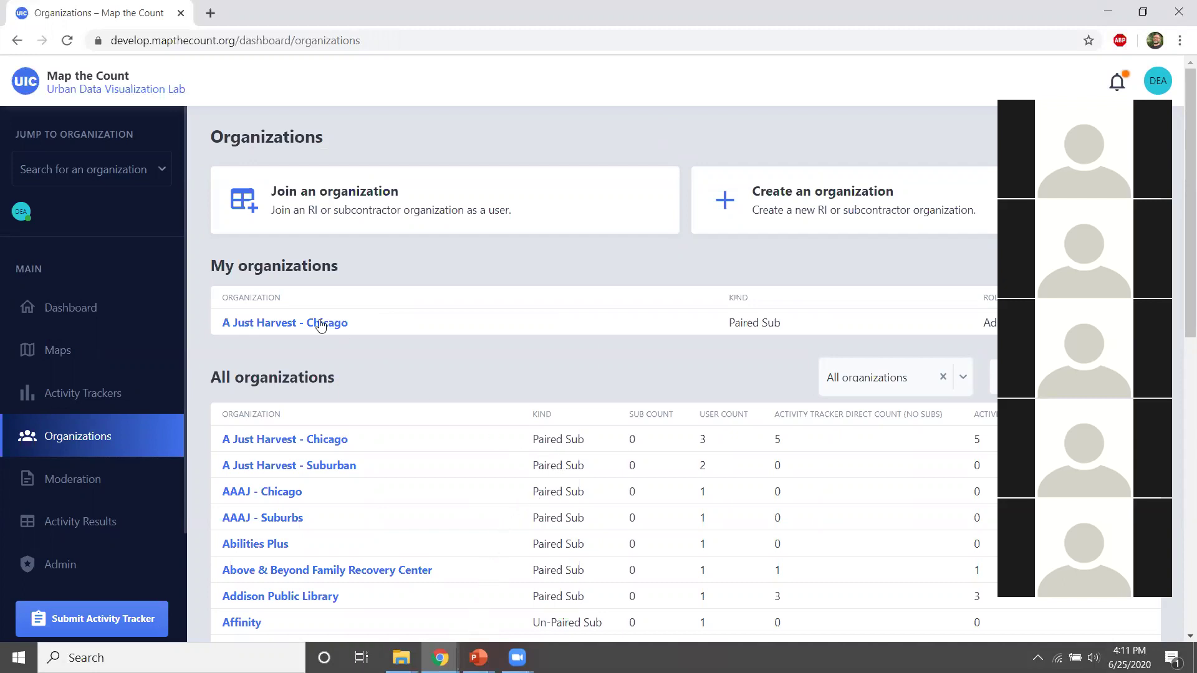
Open the organization A Just Harvest - Chicago and view its users and its associated parent and child organizations
{"action": "left_click", "coordinate": [290, 436]}
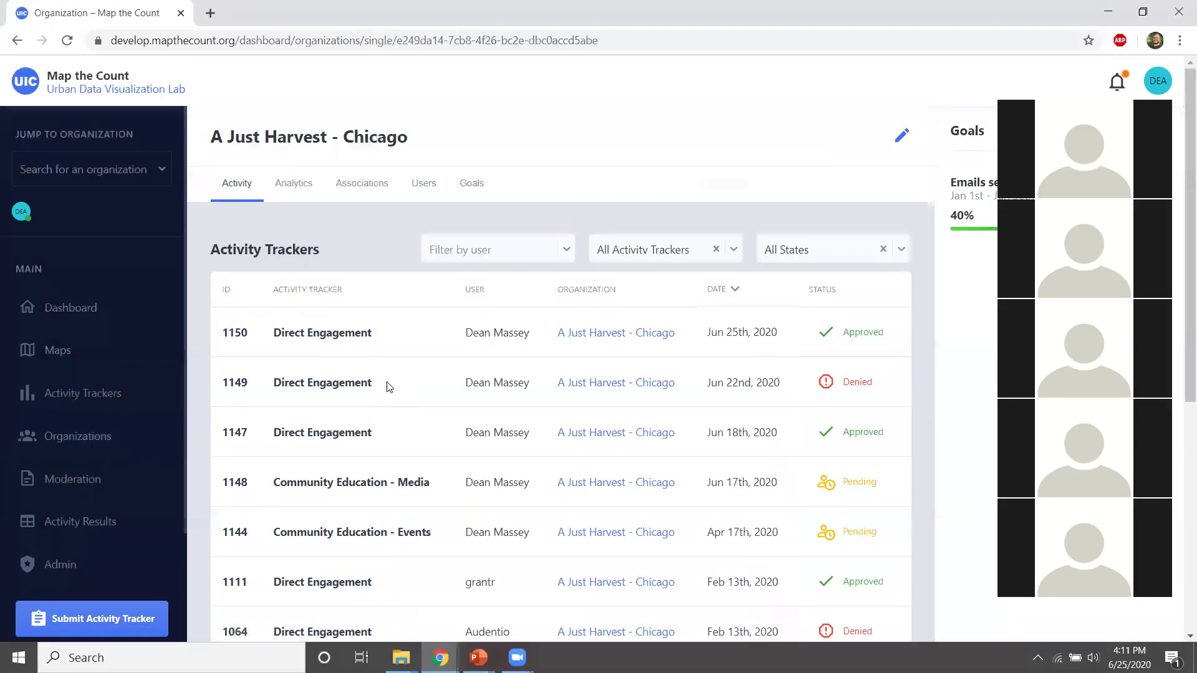
{"action": "scroll", "coordinate": [399, 311], "scroll_direction": "down", "scroll_amount": 1}
{"action": "scroll", "coordinate": [468, 193], "scroll_direction": "up", "scroll_amount": 1}
{"action": "left_click", "coordinate": [424, 183]}
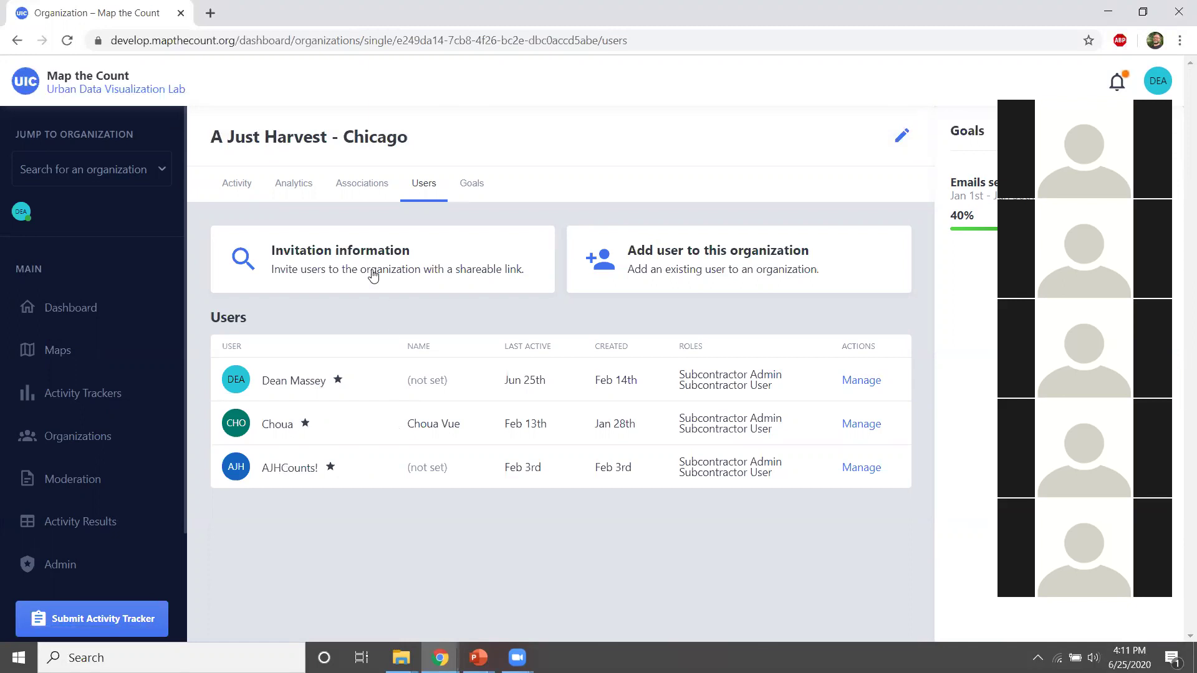
{"action": "left_click", "coordinate": [352, 190]}
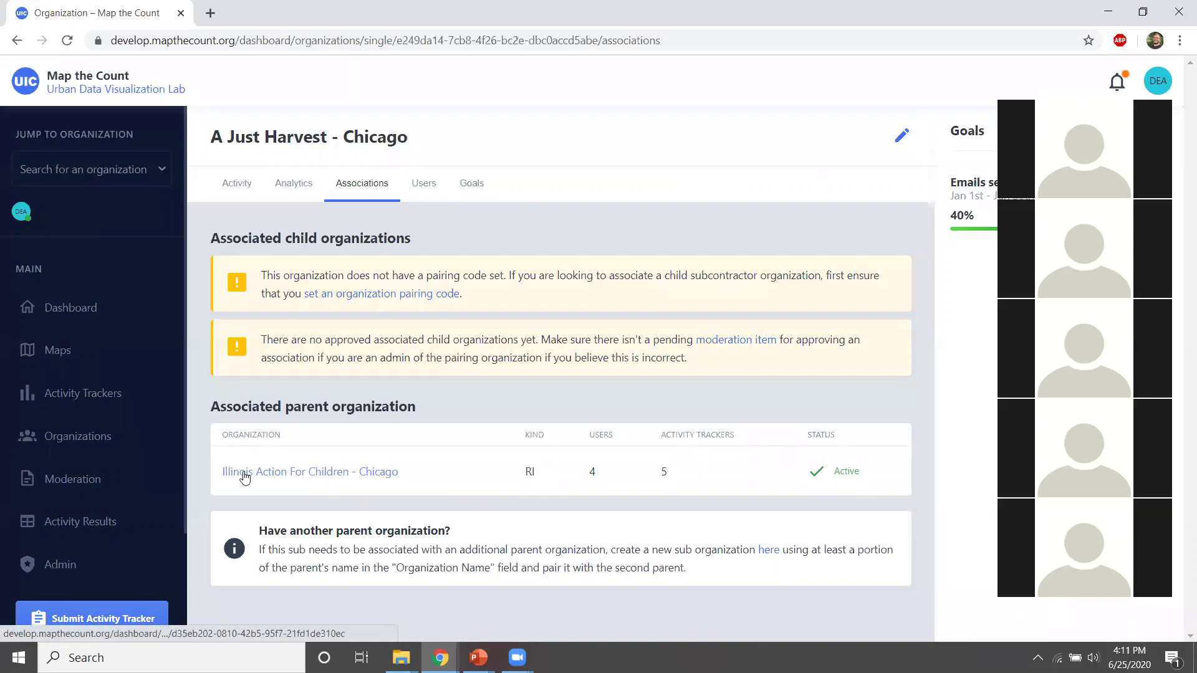
From the parent organization Illinois Action For Children - Chicago, open the form for pairing a child subcontractor and close it without pairing
{"action": "left_click", "coordinate": [290, 476]}
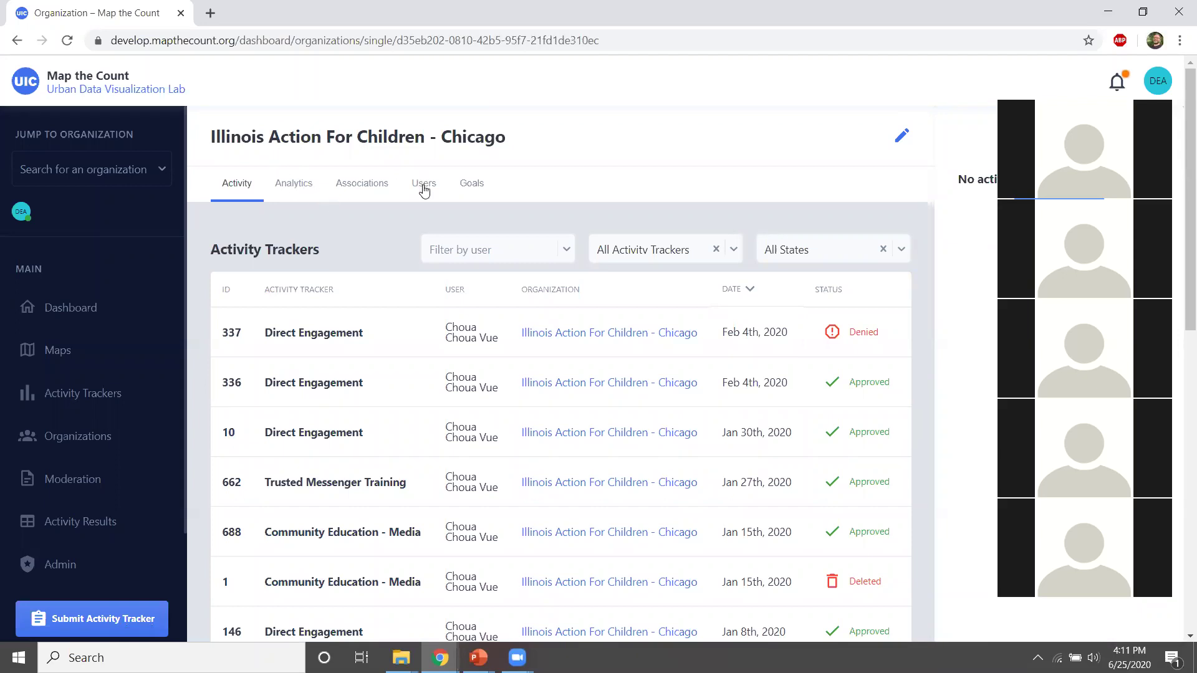
{"action": "left_click", "coordinate": [353, 191]}
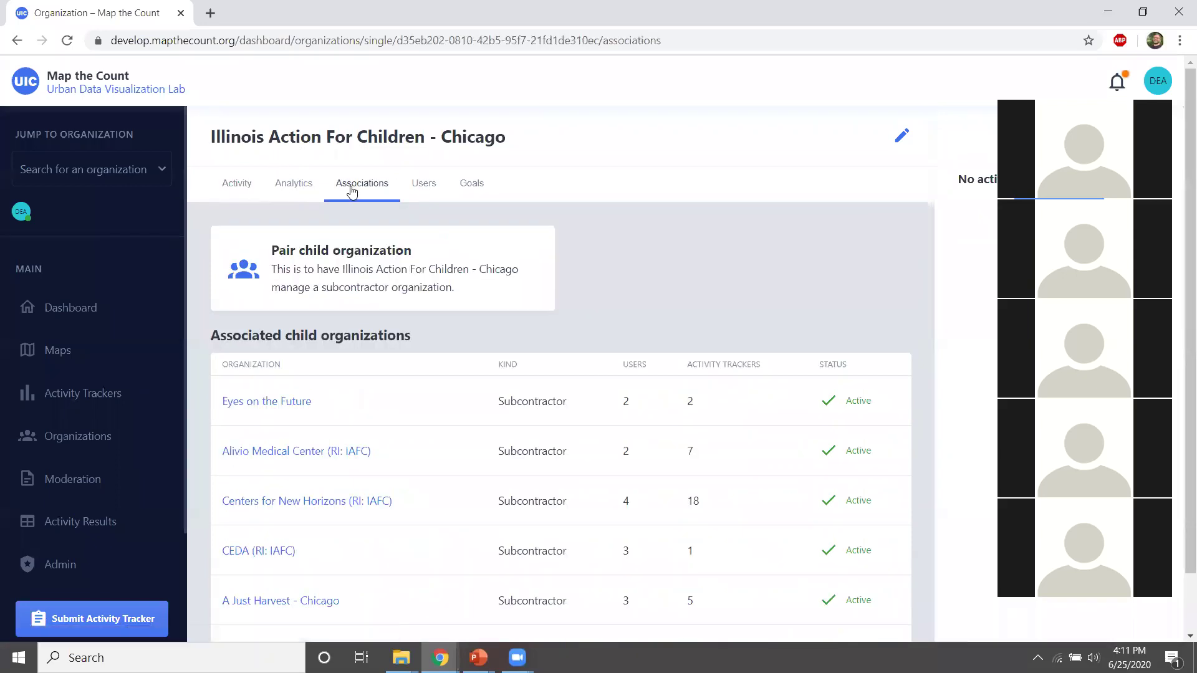
{"action": "left_click", "coordinate": [312, 261]}
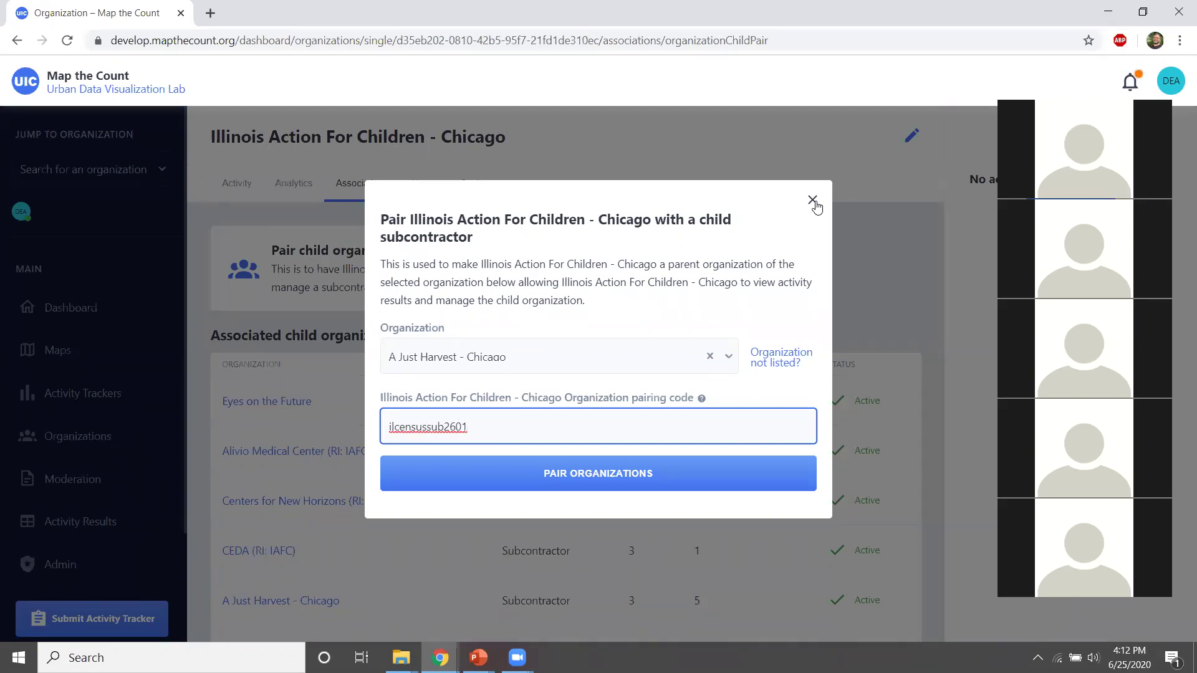
{"action": "left_click", "coordinate": [813, 200]}
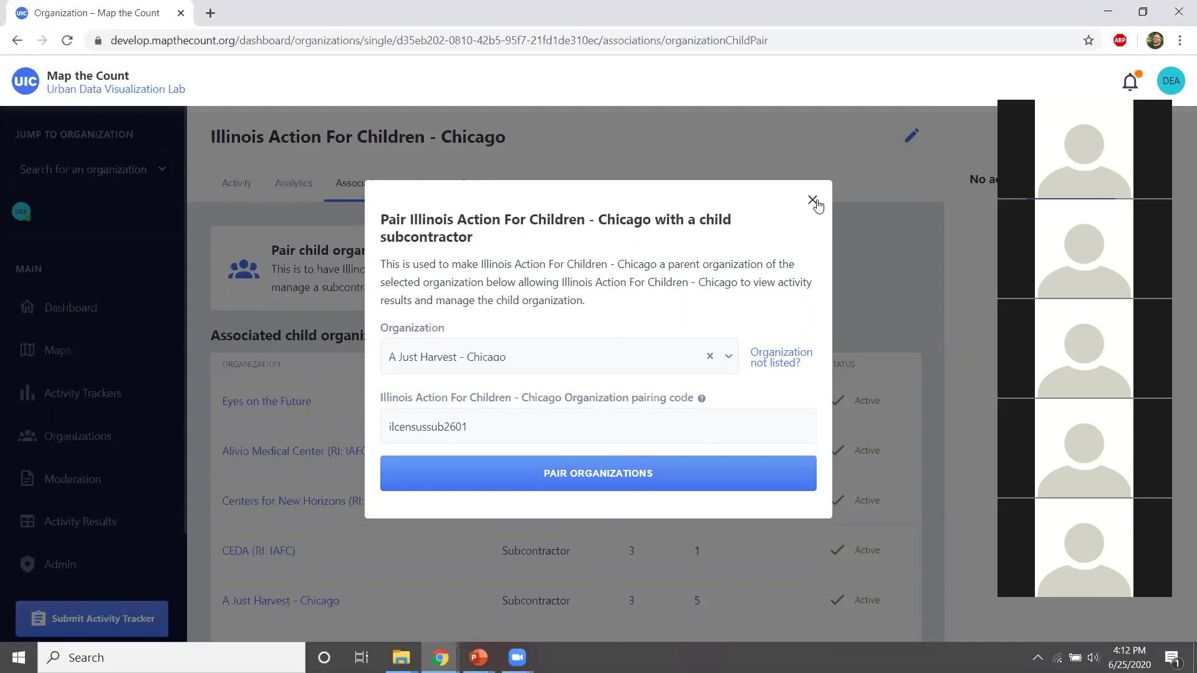
Switch to the resources website window and open the Frequently asked questions (FAQs) guide from the Using the Platform category
{"action": "key", "text": "alt+Tab"}
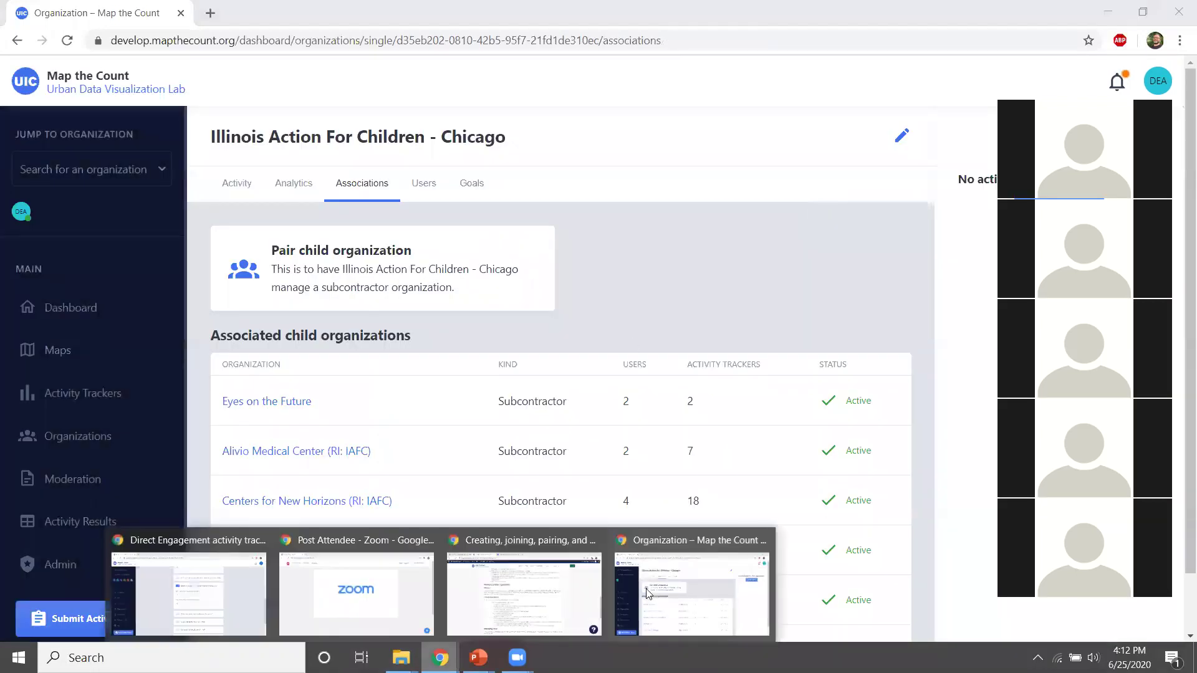
{"action": "scroll", "coordinate": [555, 212], "scroll_direction": "up", "scroll_amount": 3}
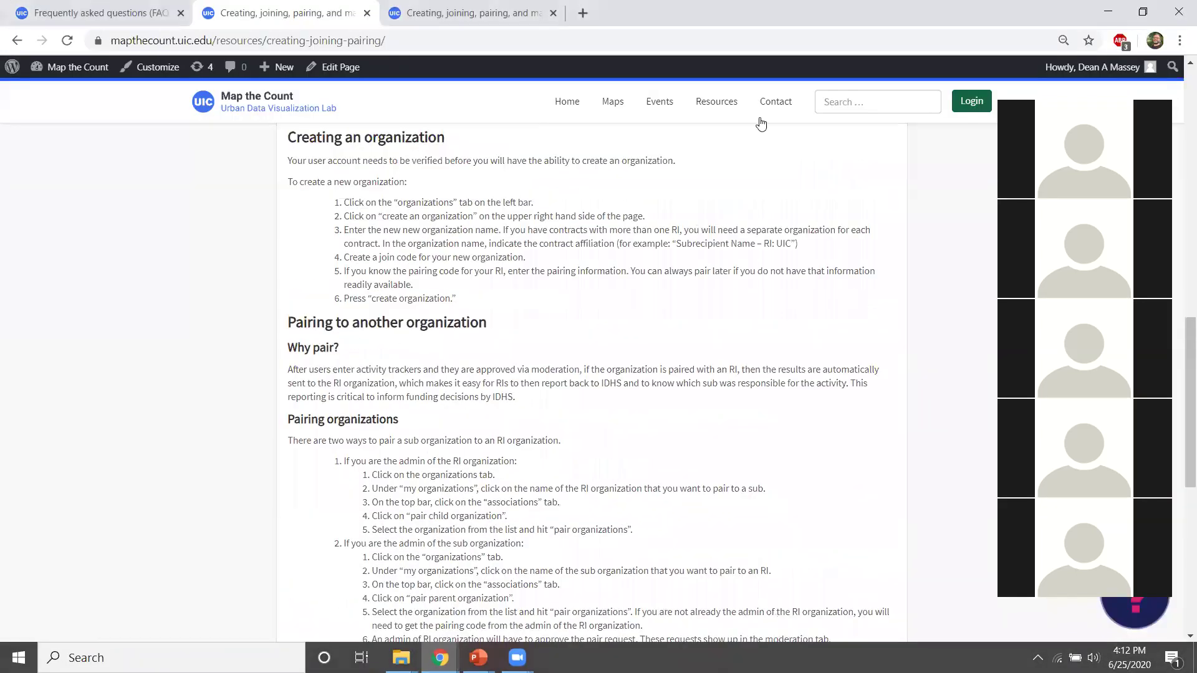
{"action": "left_click", "coordinate": [14, 40]}
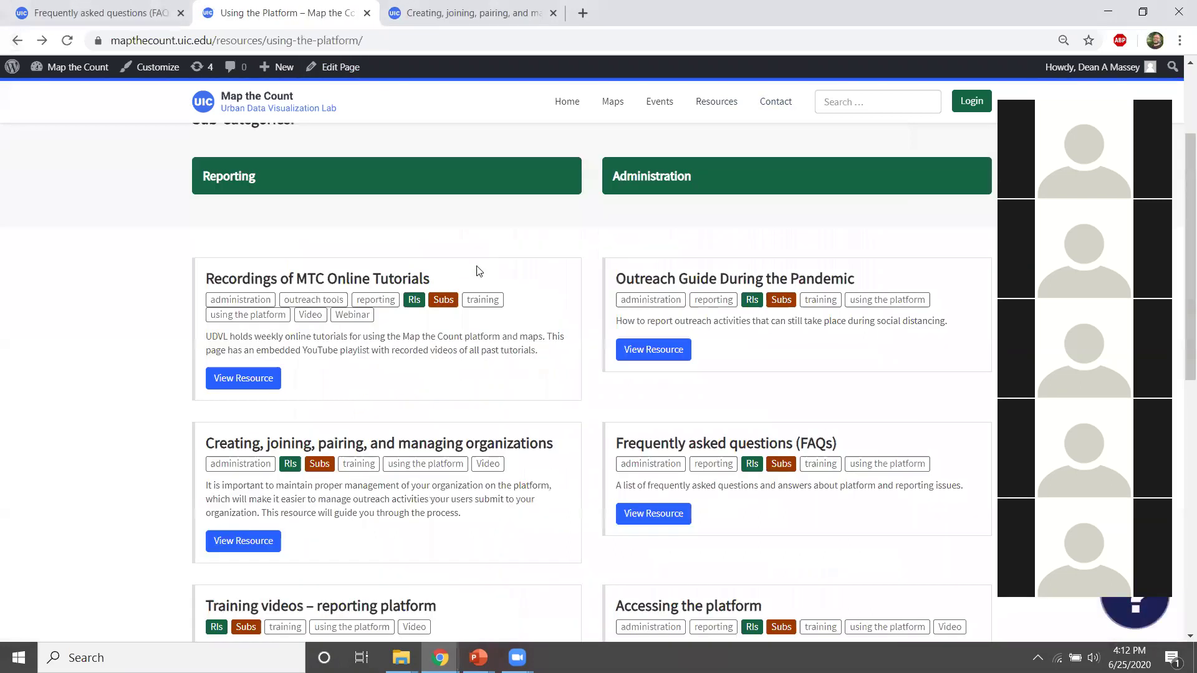
{"action": "scroll", "coordinate": [673, 262], "scroll_direction": "down", "scroll_amount": 1}
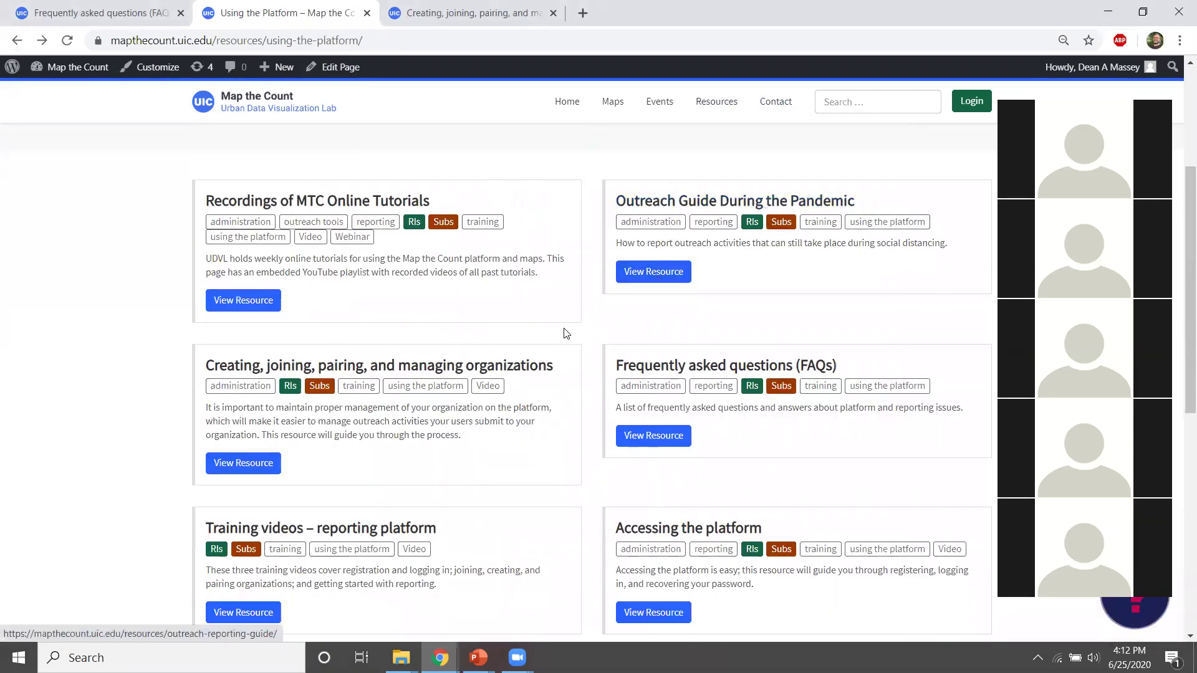
{"action": "scroll", "coordinate": [624, 312], "scroll_direction": "down", "scroll_amount": 1}
{"action": "left_click", "coordinate": [681, 288]}
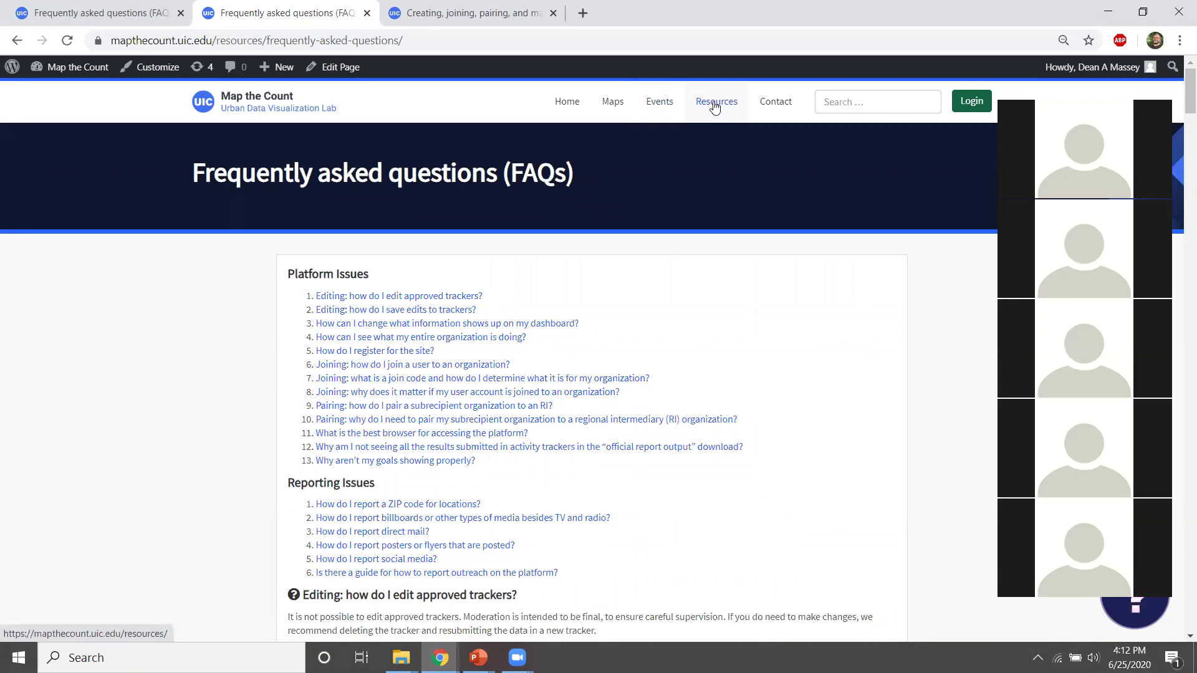
Go back to the main Resources page and retrace the path through Using The Platform to the Frequently asked questions (FAQs)
{"action": "left_click", "coordinate": [10, 41]}
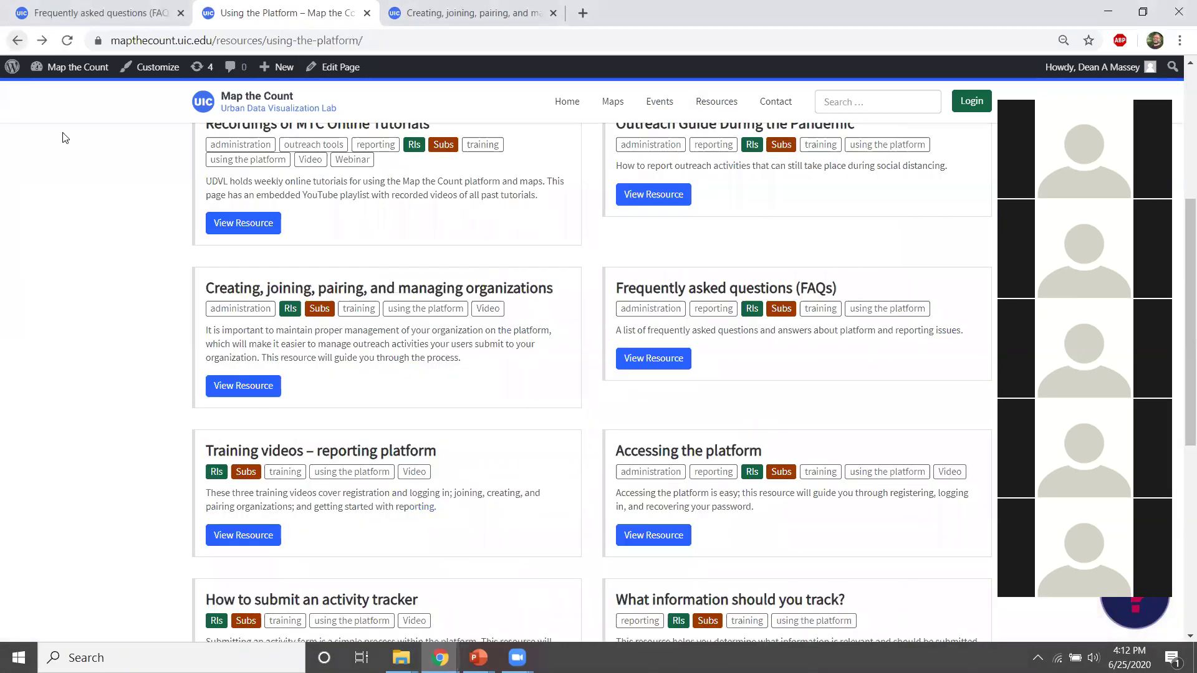
{"action": "scroll", "coordinate": [125, 206], "scroll_direction": "up", "scroll_amount": 5}
{"action": "left_click", "coordinate": [15, 41]}
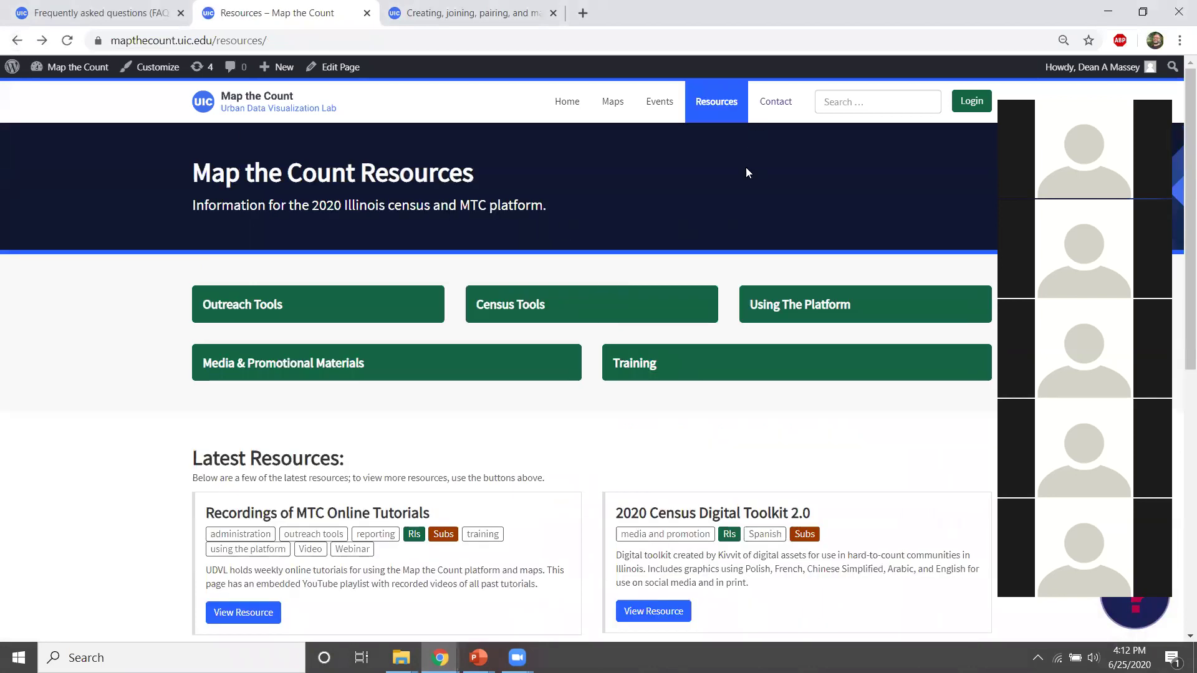
{"action": "left_click", "coordinate": [807, 314]}
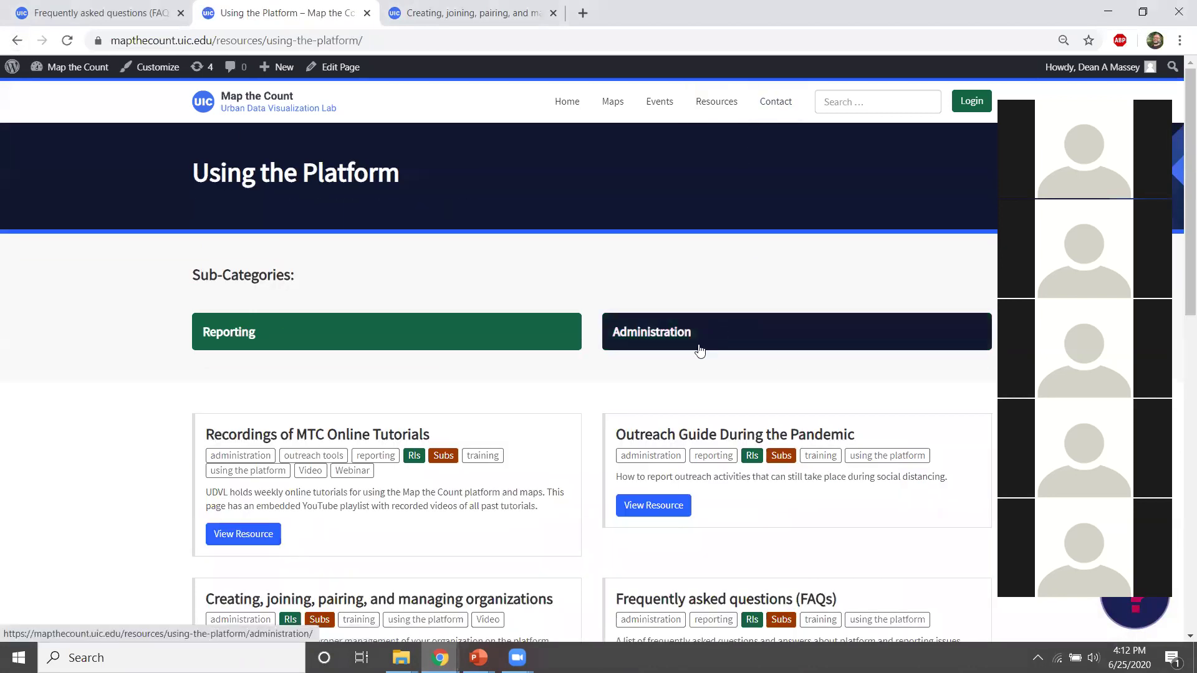
{"action": "scroll", "coordinate": [652, 318], "scroll_direction": "down", "scroll_amount": 8}
{"action": "scroll", "coordinate": [650, 319], "scroll_direction": "down", "scroll_amount": 1}
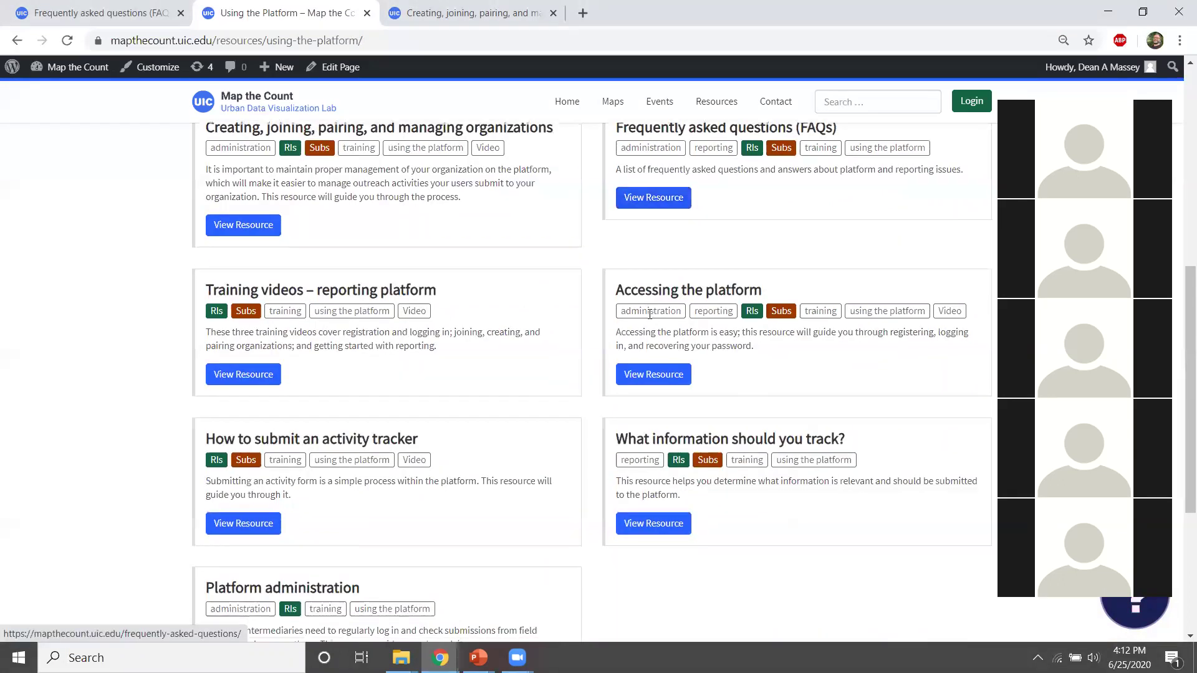
{"action": "scroll", "coordinate": [661, 375], "scroll_direction": "up", "scroll_amount": 3}
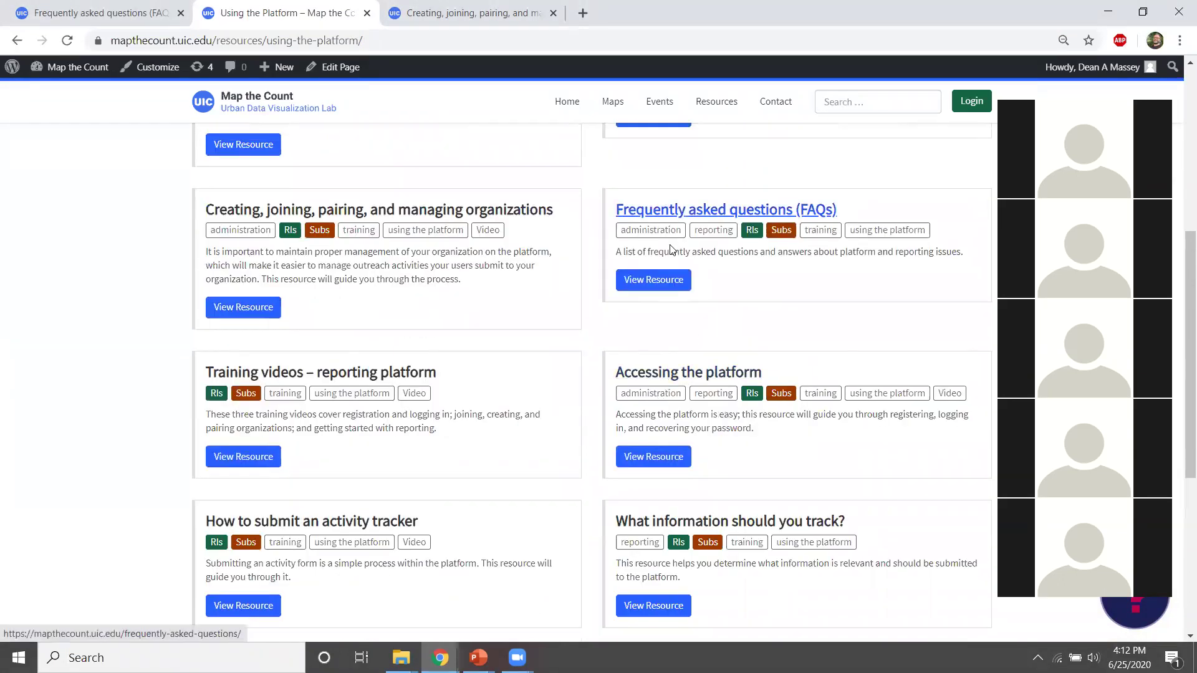
{"action": "scroll", "coordinate": [698, 349], "scroll_direction": "up", "scroll_amount": 1}
{"action": "left_click", "coordinate": [702, 299]}
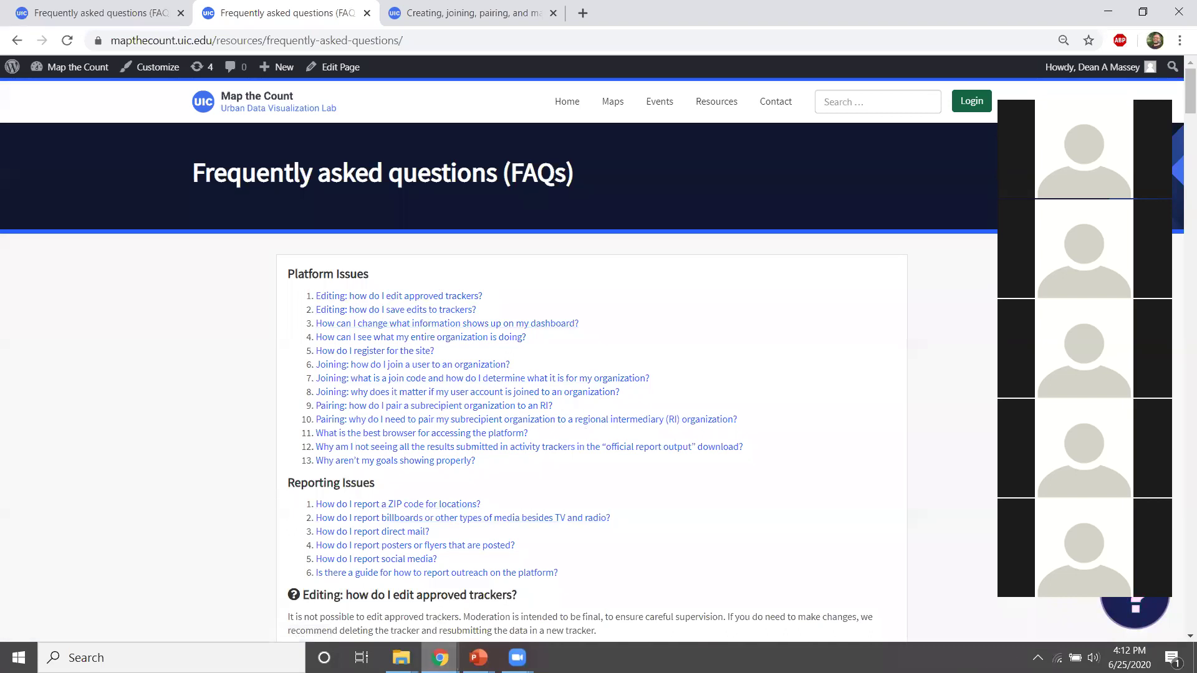
Return to the dashboard window and open the outreach reporting guide linked on the Activity Trackers page
{"action": "mouse_move", "coordinate": [449, 654]}
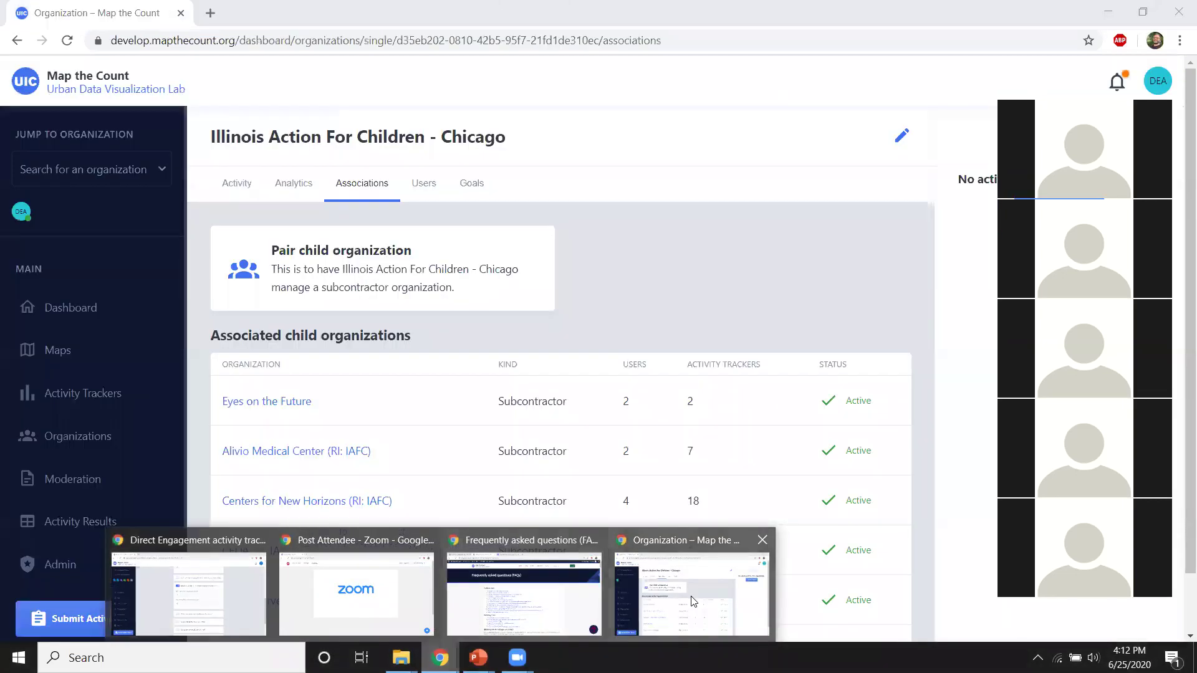
{"action": "left_click", "coordinate": [694, 602]}
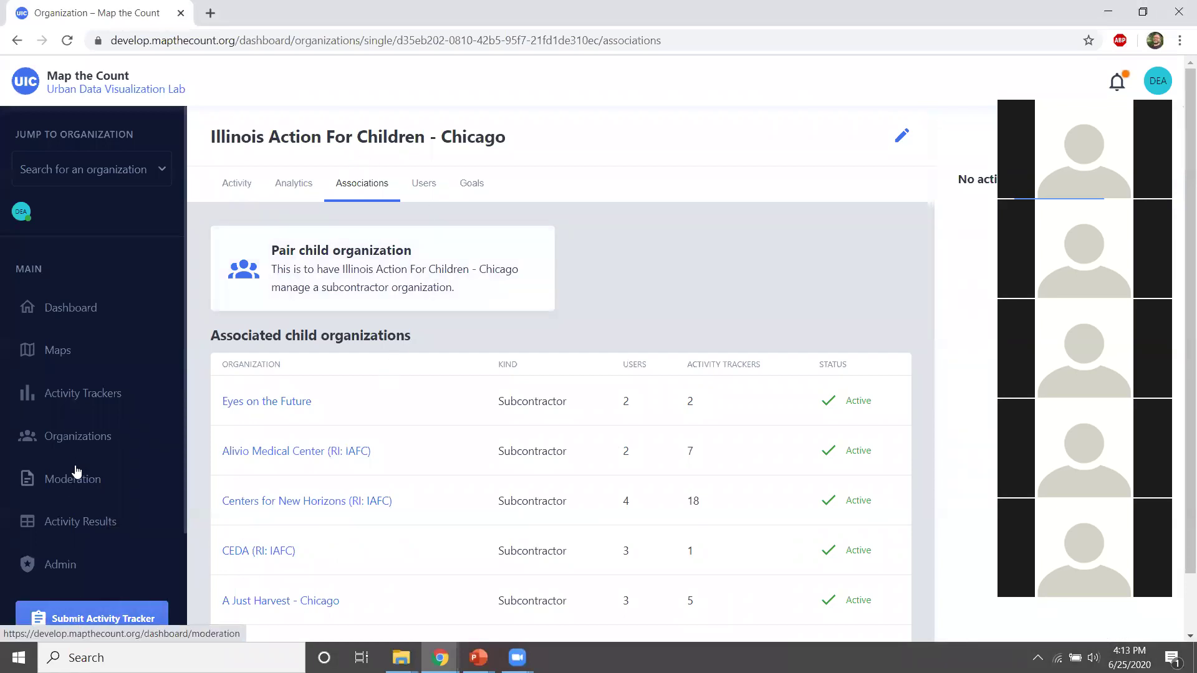
{"action": "scroll", "coordinate": [118, 526], "scroll_direction": "down", "scroll_amount": 2}
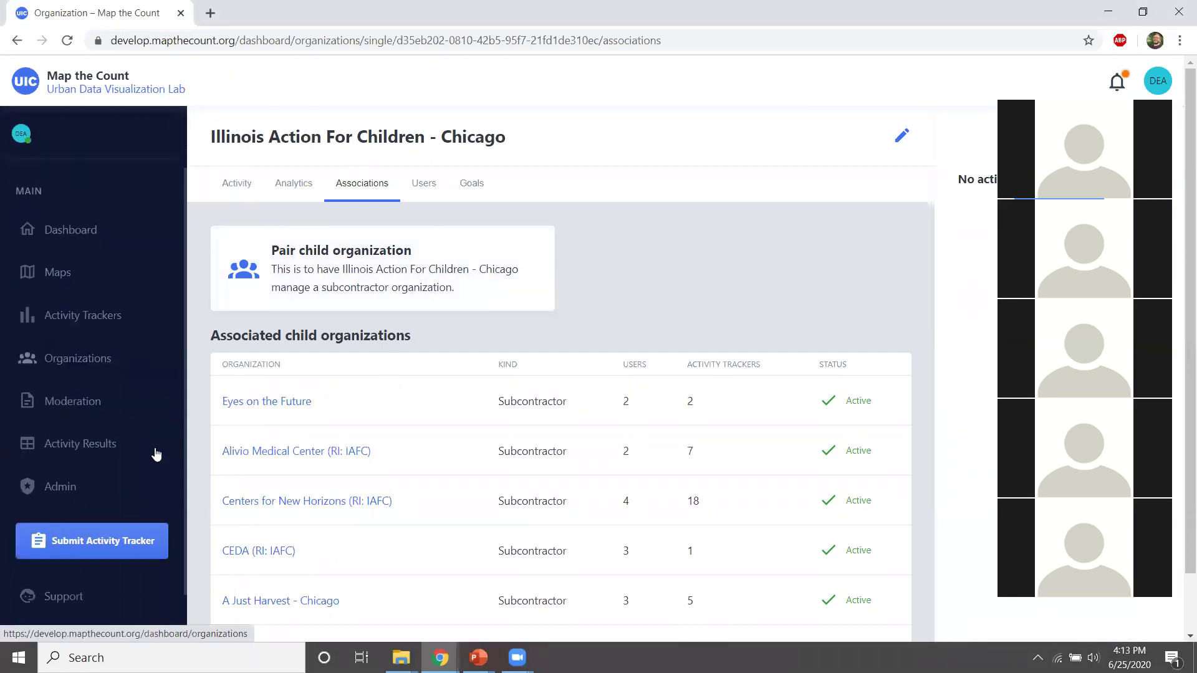
{"action": "left_click", "coordinate": [72, 549]}
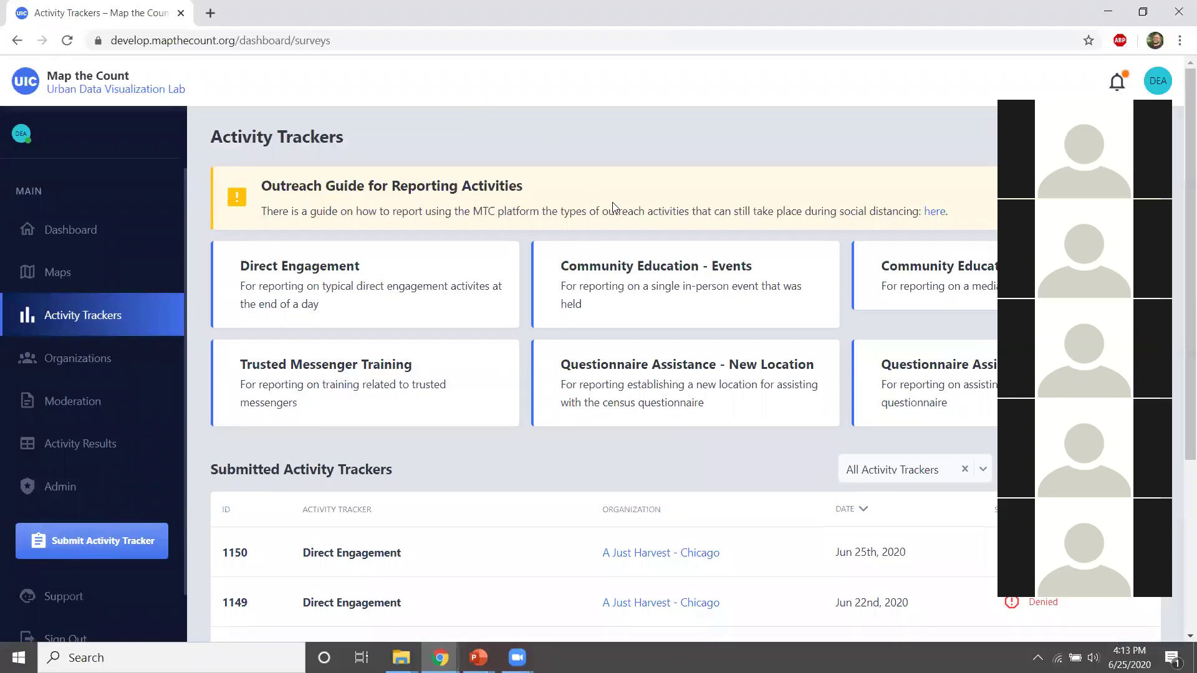
{"action": "left_click", "coordinate": [934, 212]}
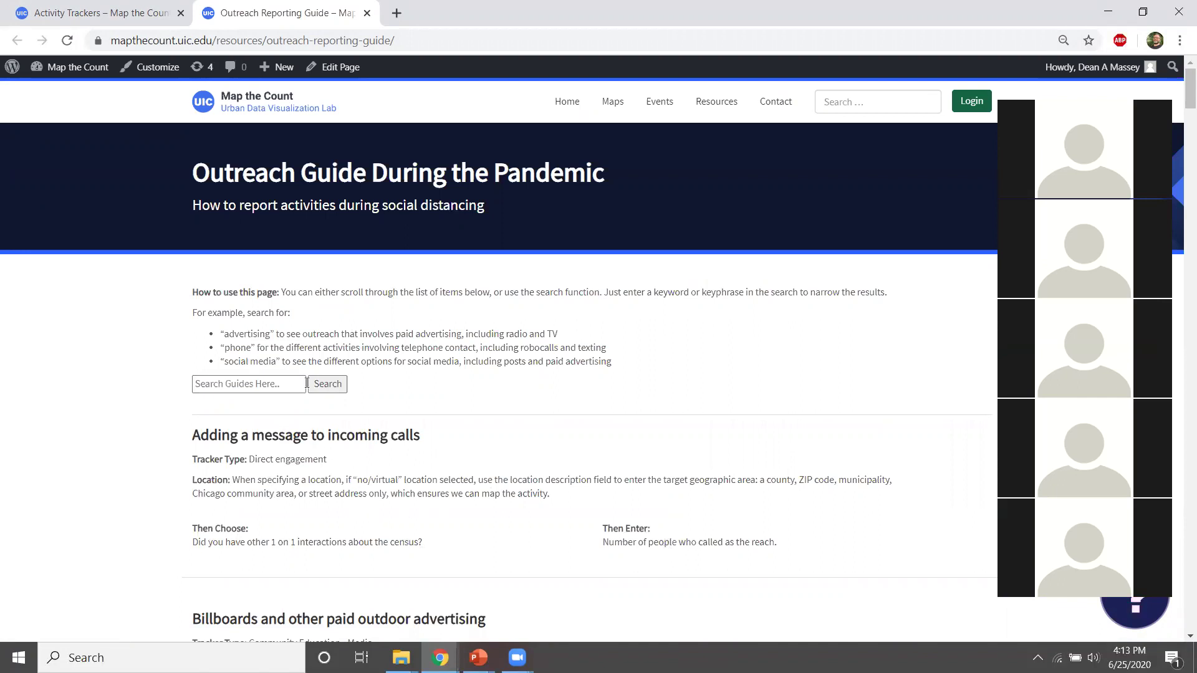
Search the outreach guide for "email" and read the reporting instructions for the matching activities
{"action": "left_click", "coordinate": [245, 379]}
{"action": "left_click", "coordinate": [488, 363]}
{"action": "left_click", "coordinate": [282, 384]}
{"action": "type", "text": "email"}
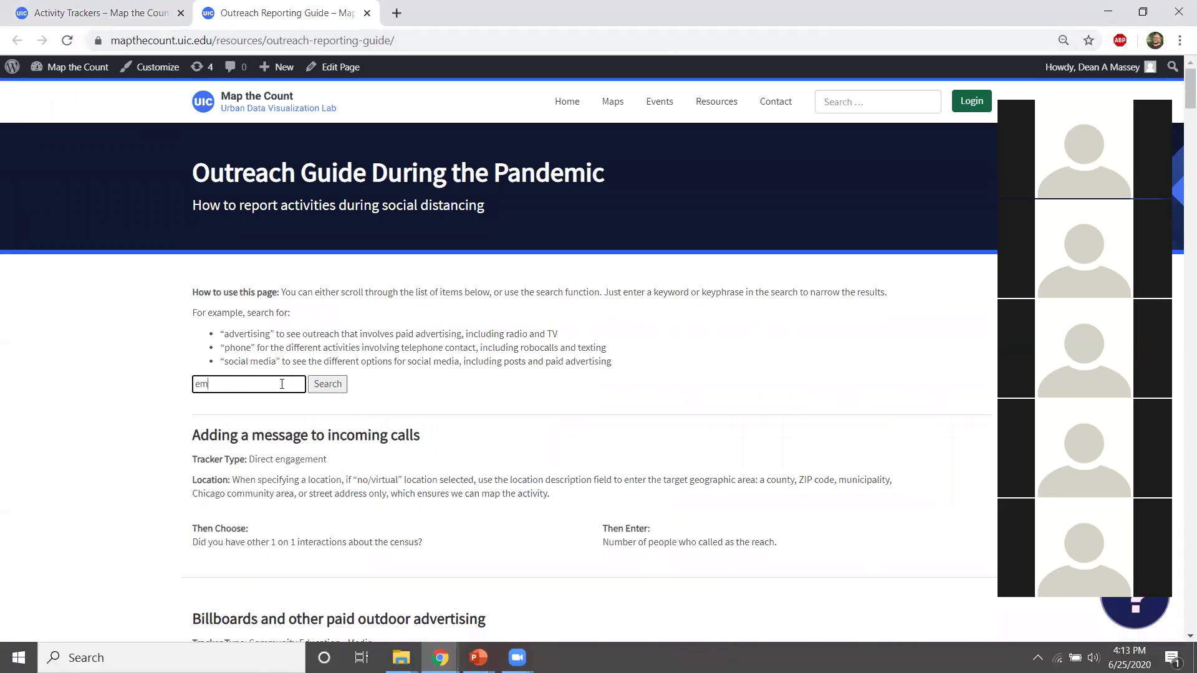
{"action": "key", "text": "Return"}
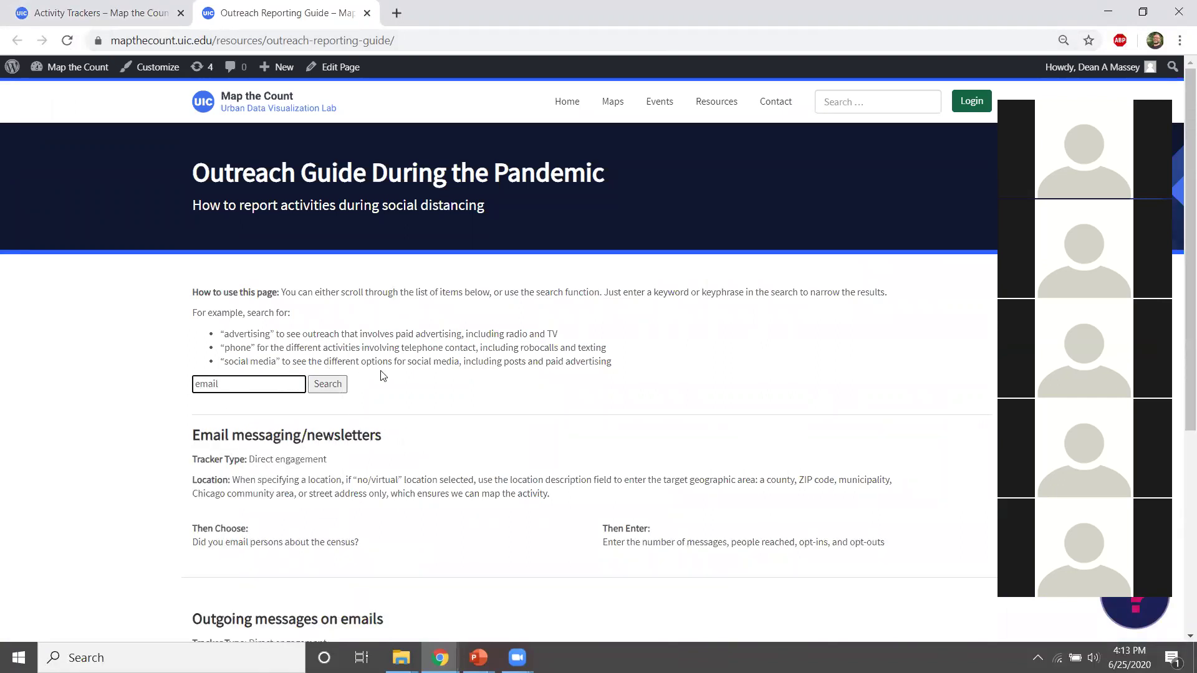
{"action": "scroll", "coordinate": [383, 375], "scroll_direction": "down", "scroll_amount": 4}
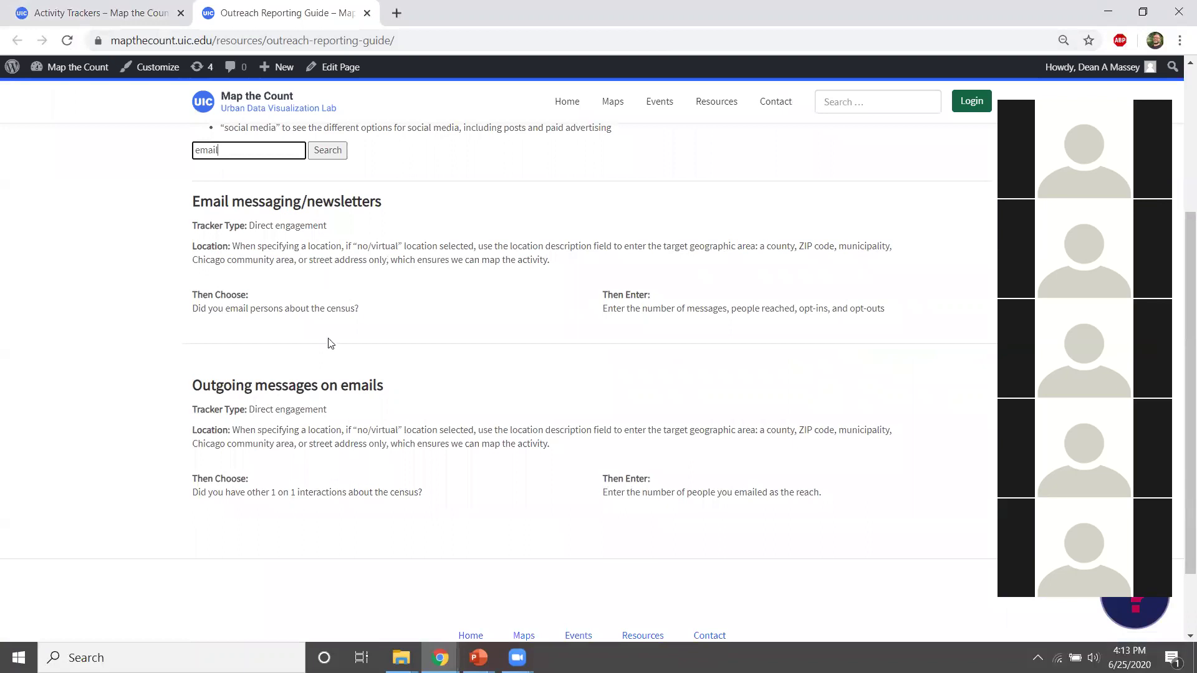
{"action": "scroll", "coordinate": [412, 337], "scroll_direction": "up", "scroll_amount": 1}
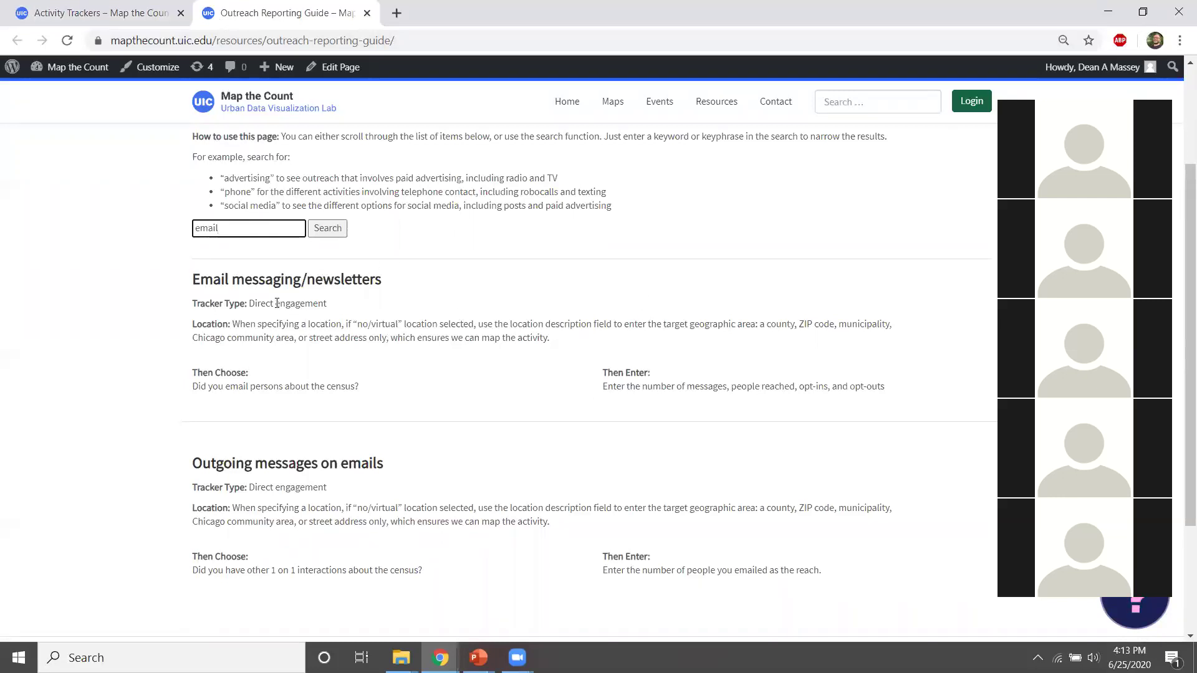
Start a Direct Engagement activity tracker from the Activity Trackers page and set its location type to No / virtual location
{"action": "left_click", "coordinate": [95, 13]}
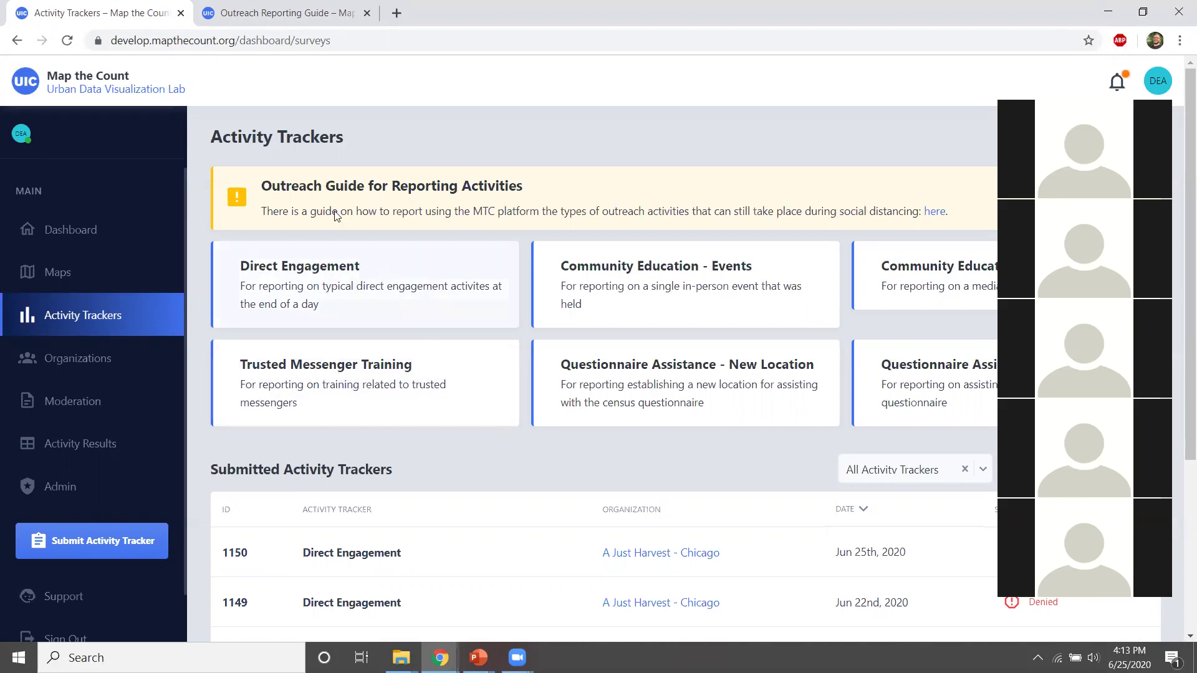
{"action": "left_click", "coordinate": [345, 289]}
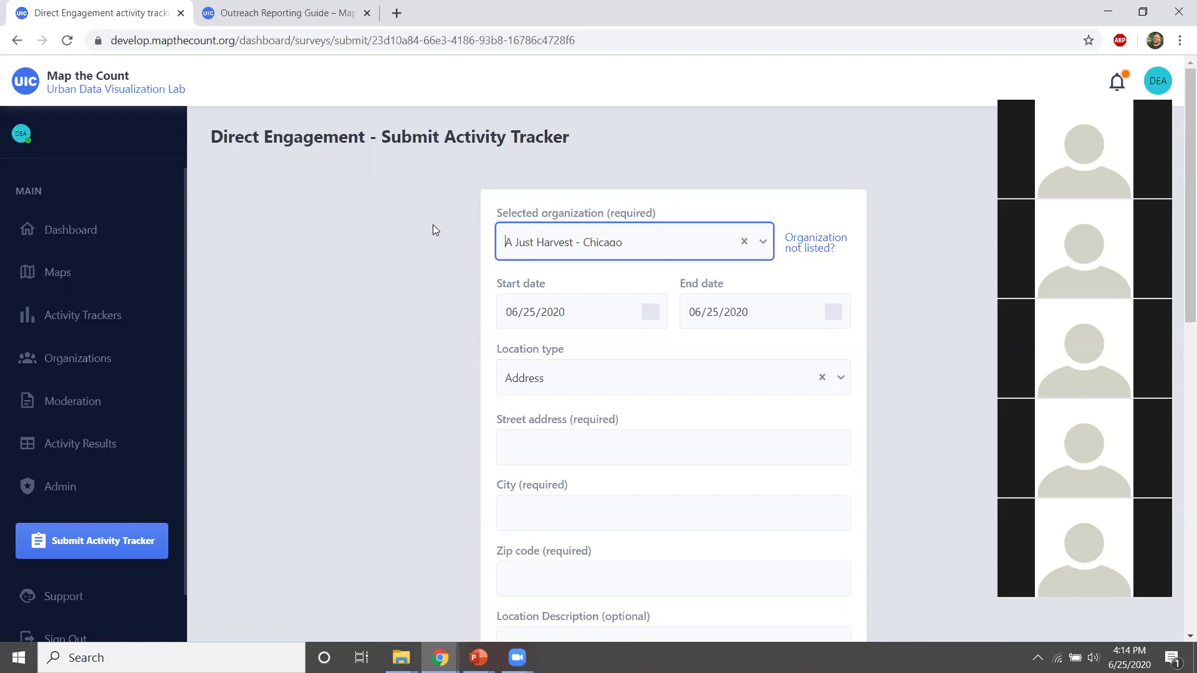
{"action": "scroll", "coordinate": [421, 243], "scroll_direction": "down", "scroll_amount": 1}
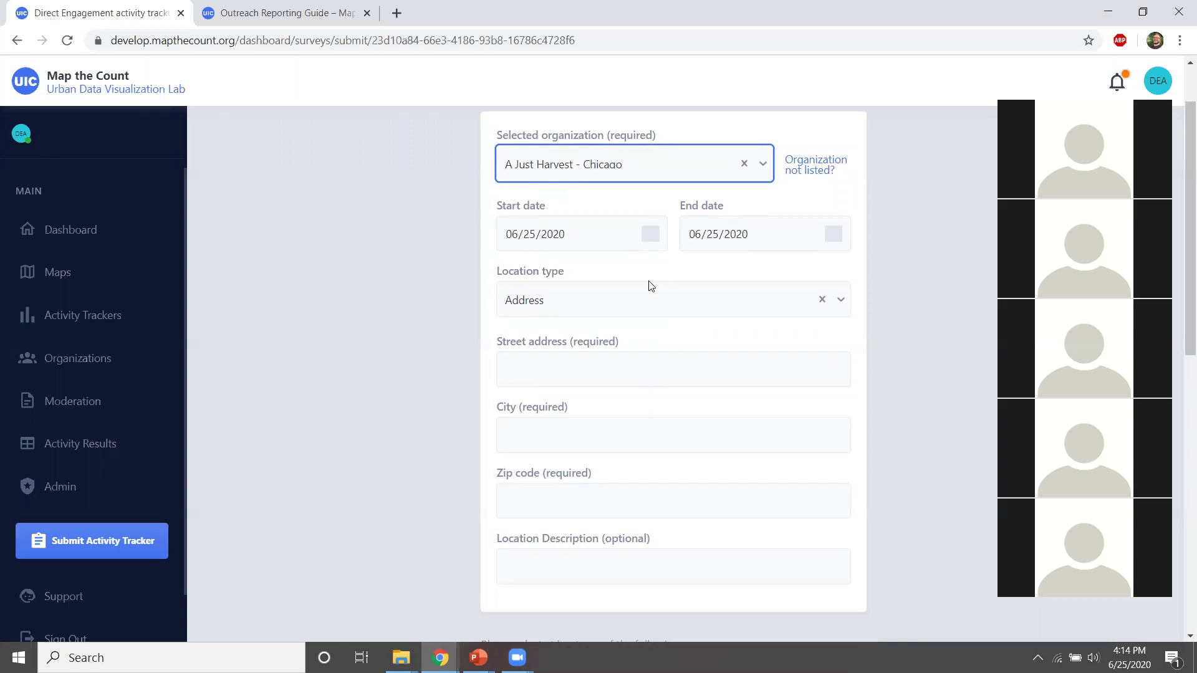
{"action": "left_click", "coordinate": [843, 308]}
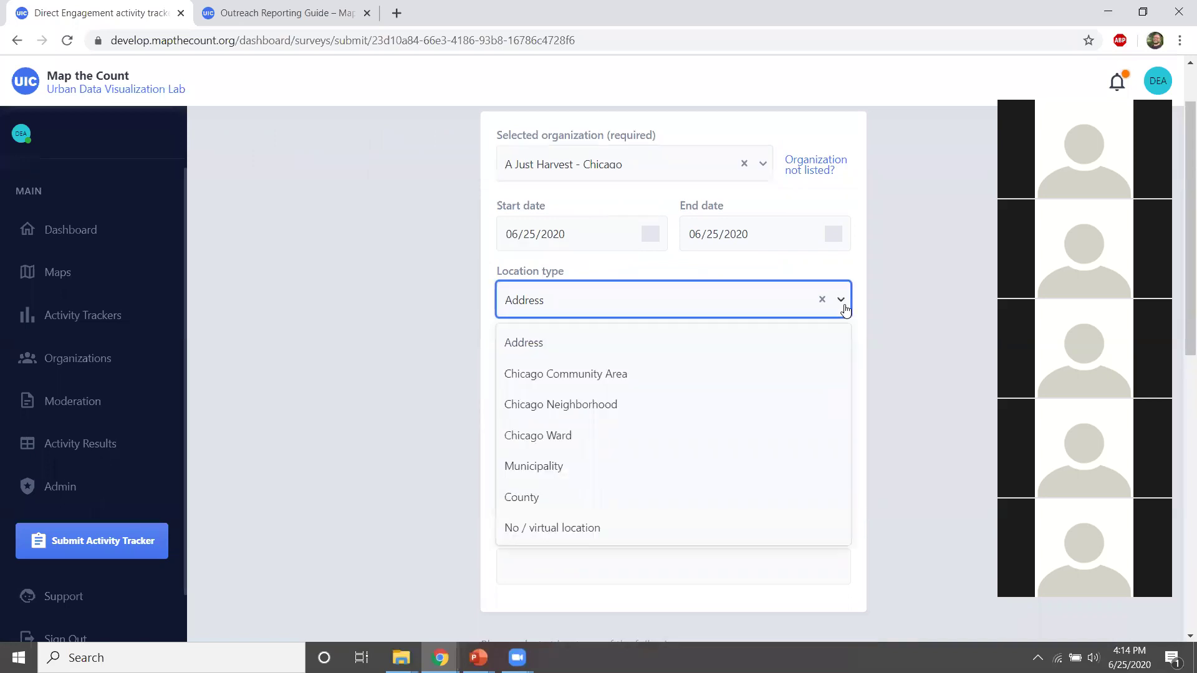
{"action": "left_click", "coordinate": [544, 528]}
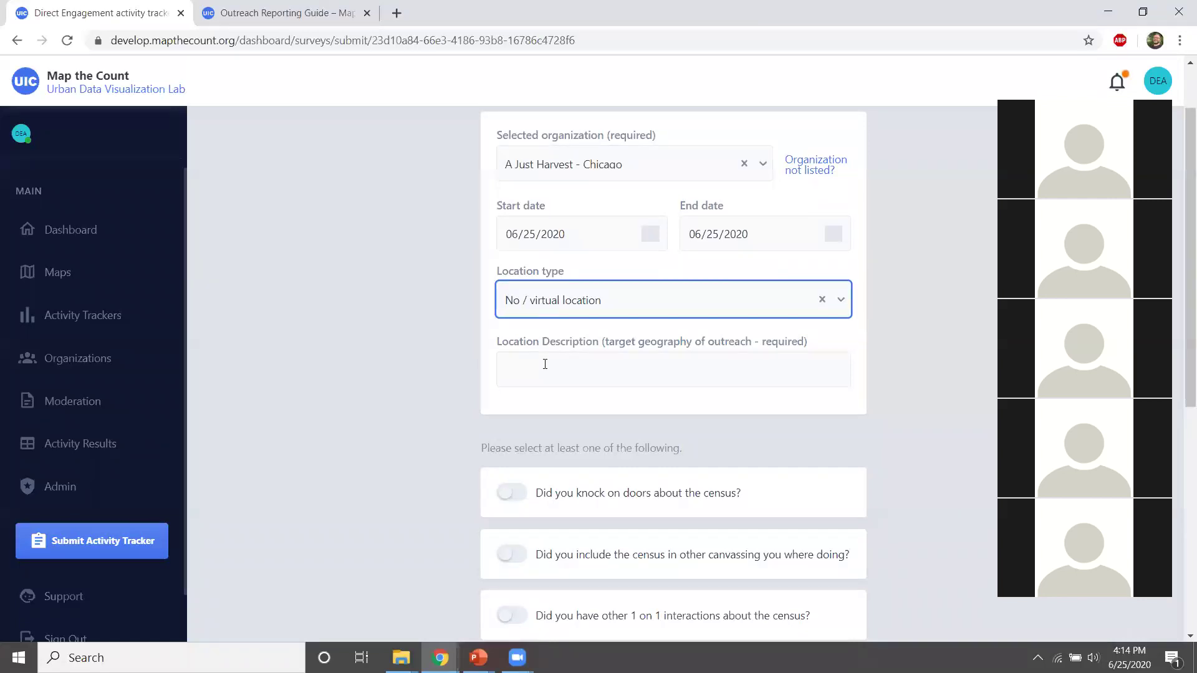
Look through the tracker form's location description and outreach questions, and return to the Outreach Guide During the Pandemic page
{"action": "scroll", "coordinate": [509, 357], "scroll_direction": "down", "scroll_amount": 2}
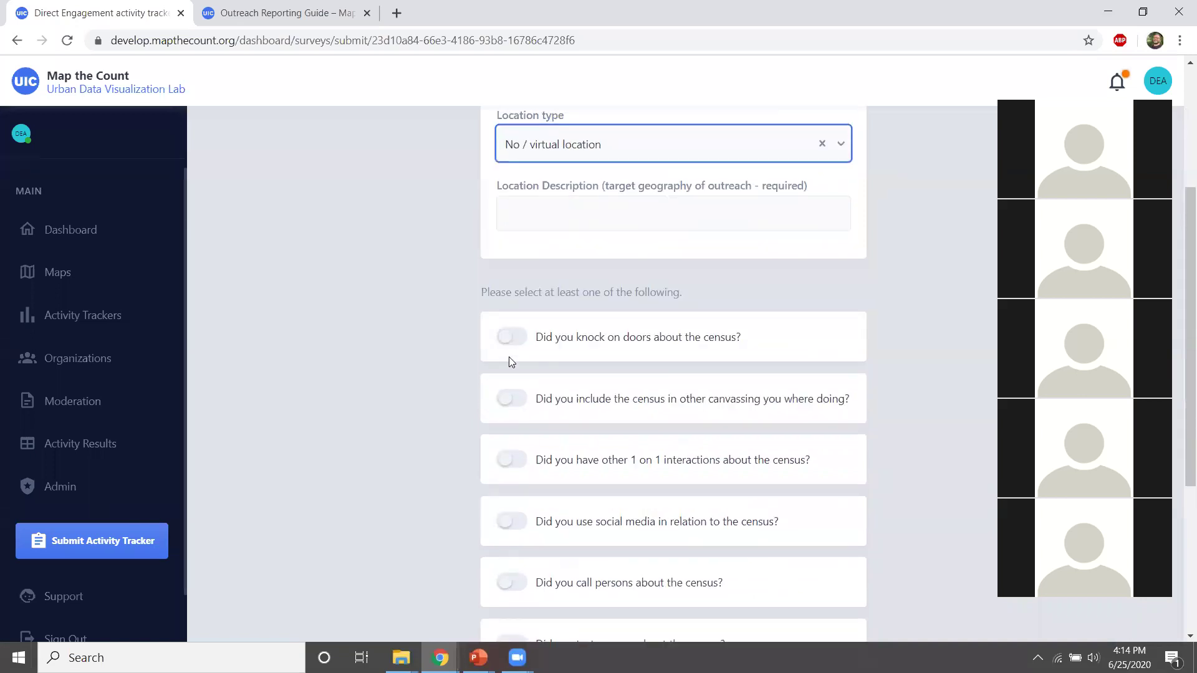
{"action": "scroll", "coordinate": [509, 357], "scroll_direction": "up", "scroll_amount": 4}
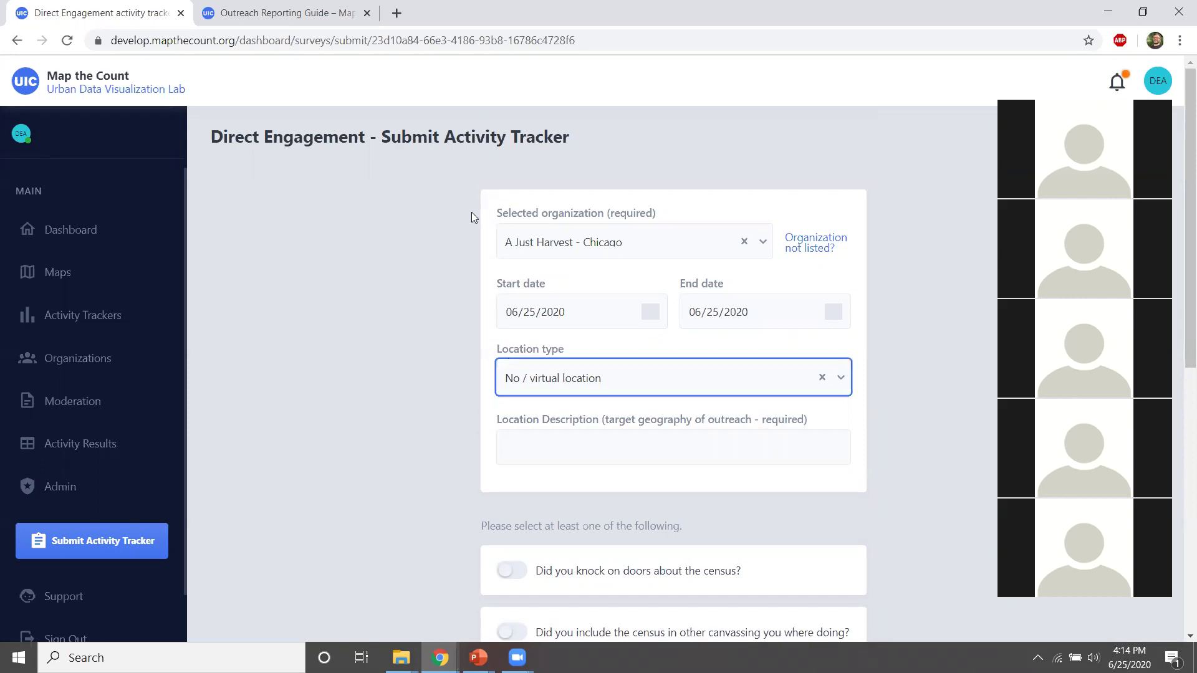
{"action": "left_click", "coordinate": [263, 11]}
{"action": "scroll", "coordinate": [770, 319], "scroll_direction": "up", "scroll_amount": 3}
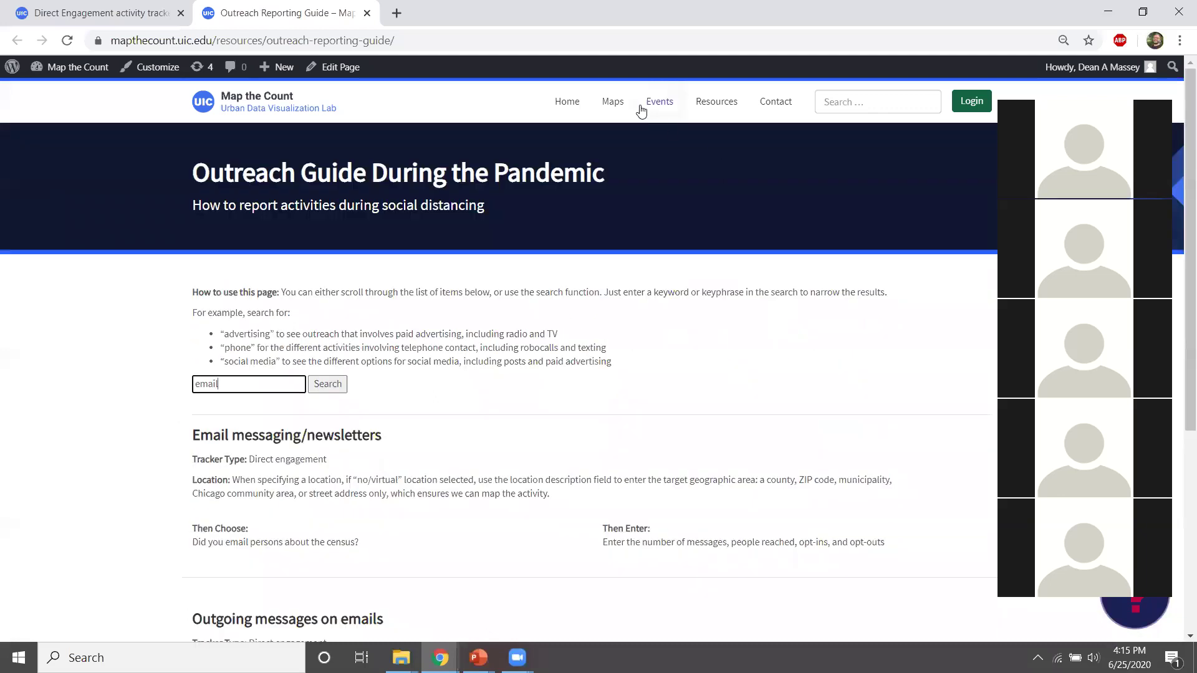
Open the City of Chicago map from the data maps for regional intermediaries and subrecipients
{"action": "left_click", "coordinate": [617, 102]}
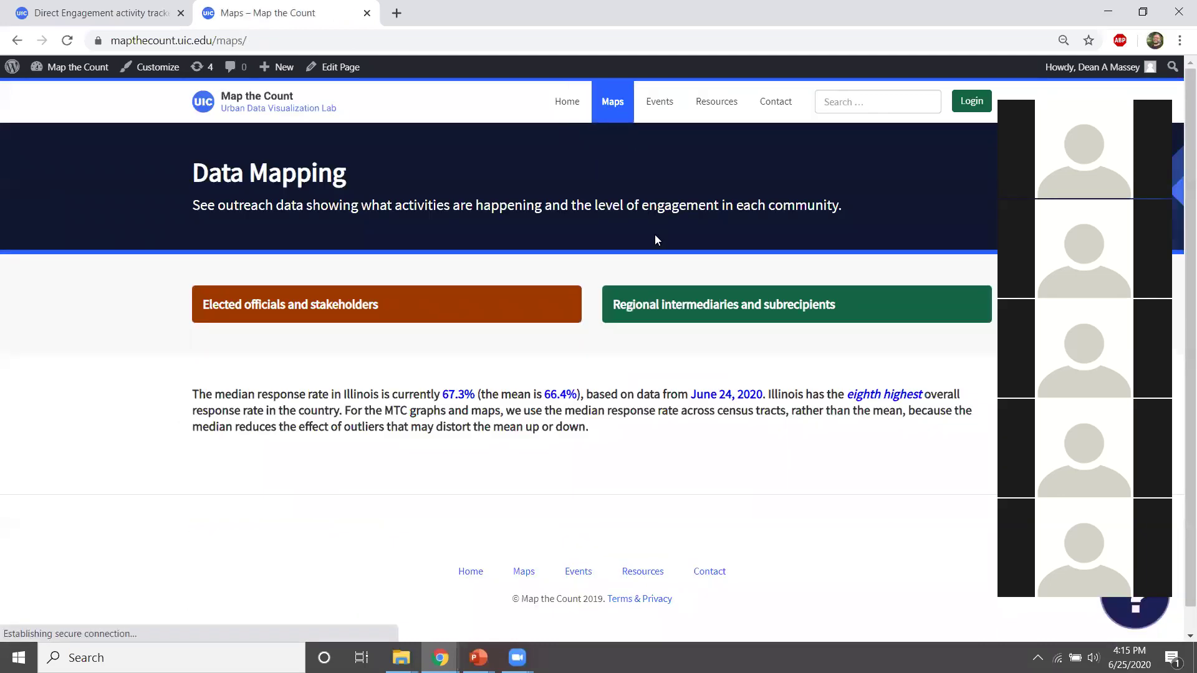
{"action": "left_click", "coordinate": [657, 313]}
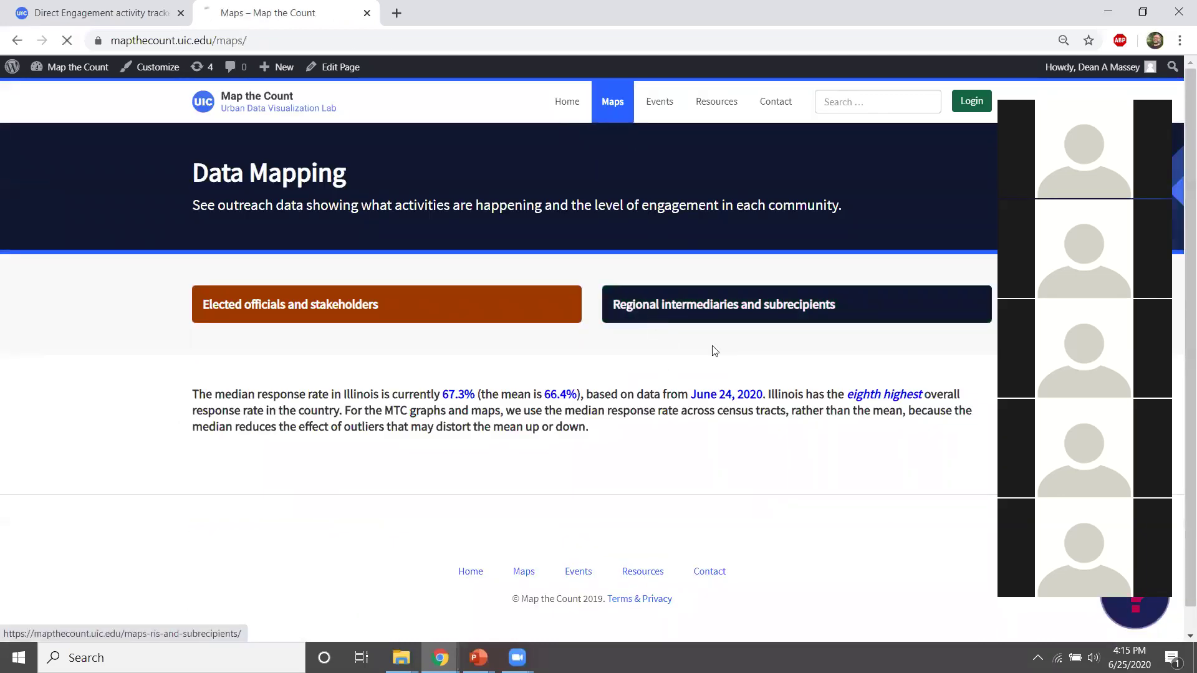
{"action": "scroll", "coordinate": [676, 389], "scroll_direction": "down", "scroll_amount": 4}
{"action": "scroll", "coordinate": [680, 399], "scroll_direction": "down", "scroll_amount": 6}
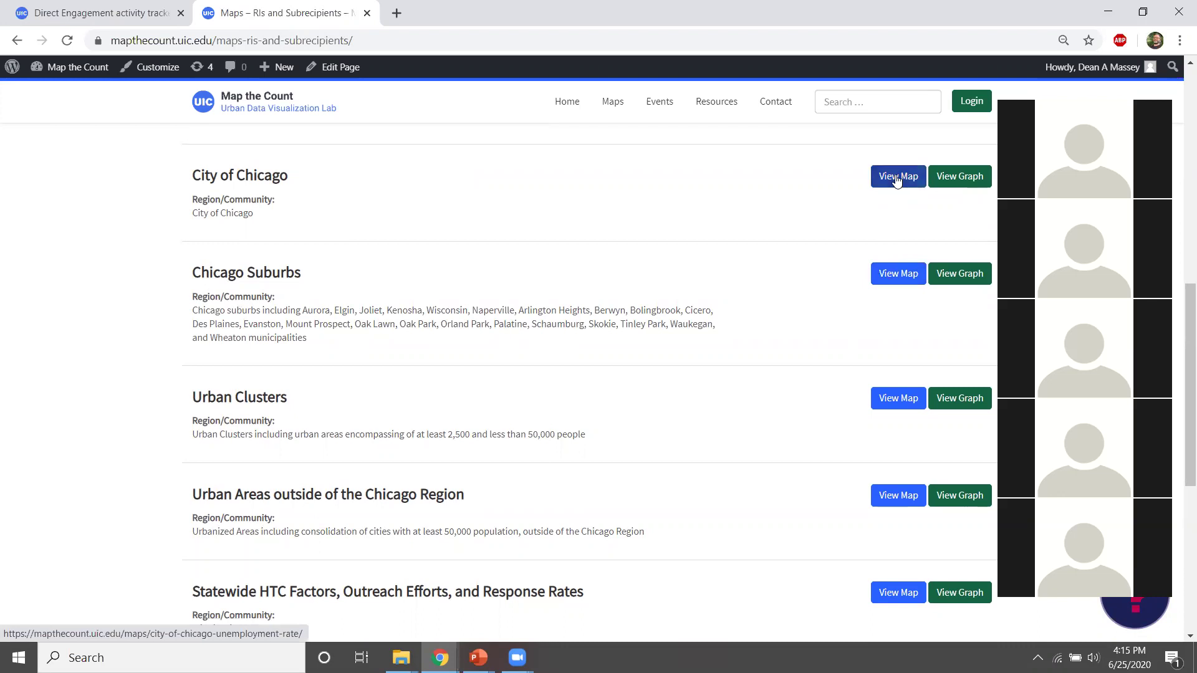
{"action": "right_click", "coordinate": [881, 183]}
{"action": "left_click", "coordinate": [881, 183]}
{"action": "left_click", "coordinate": [885, 181]}
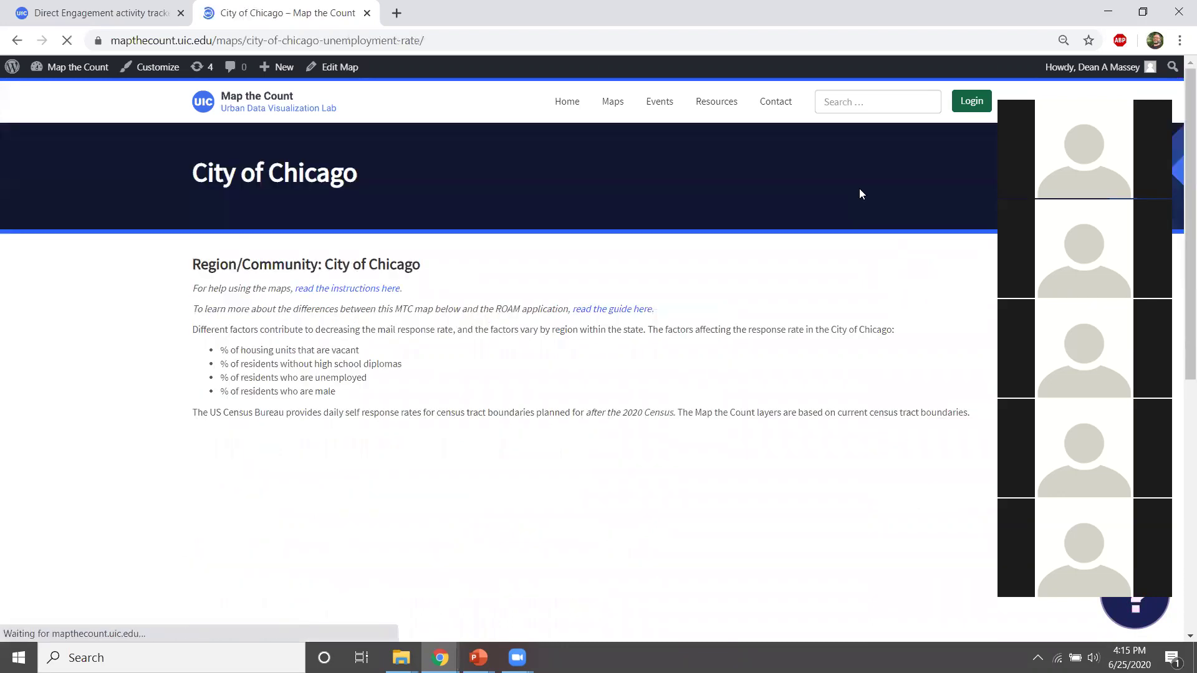
Examine the outreach activities on the City of Chicago map and view the details of one single-event marker
{"action": "scroll", "coordinate": [720, 406], "scroll_direction": "down", "scroll_amount": 2}
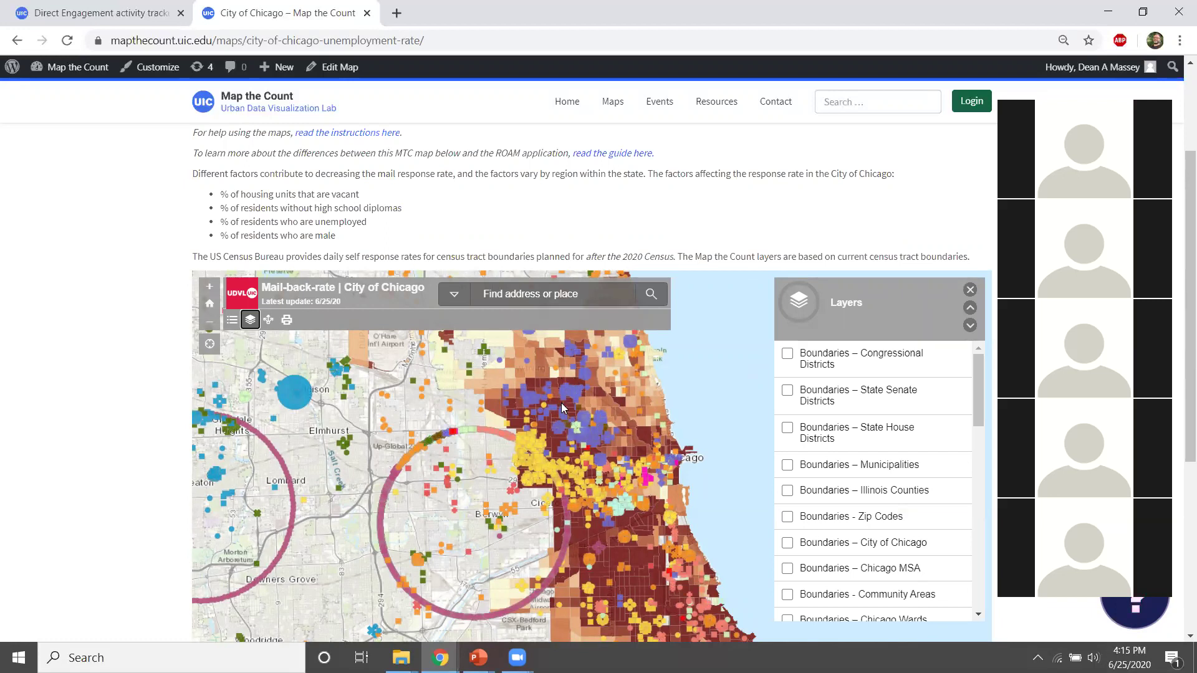
{"action": "scroll", "coordinate": [600, 453], "scroll_direction": "up", "scroll_amount": 1}
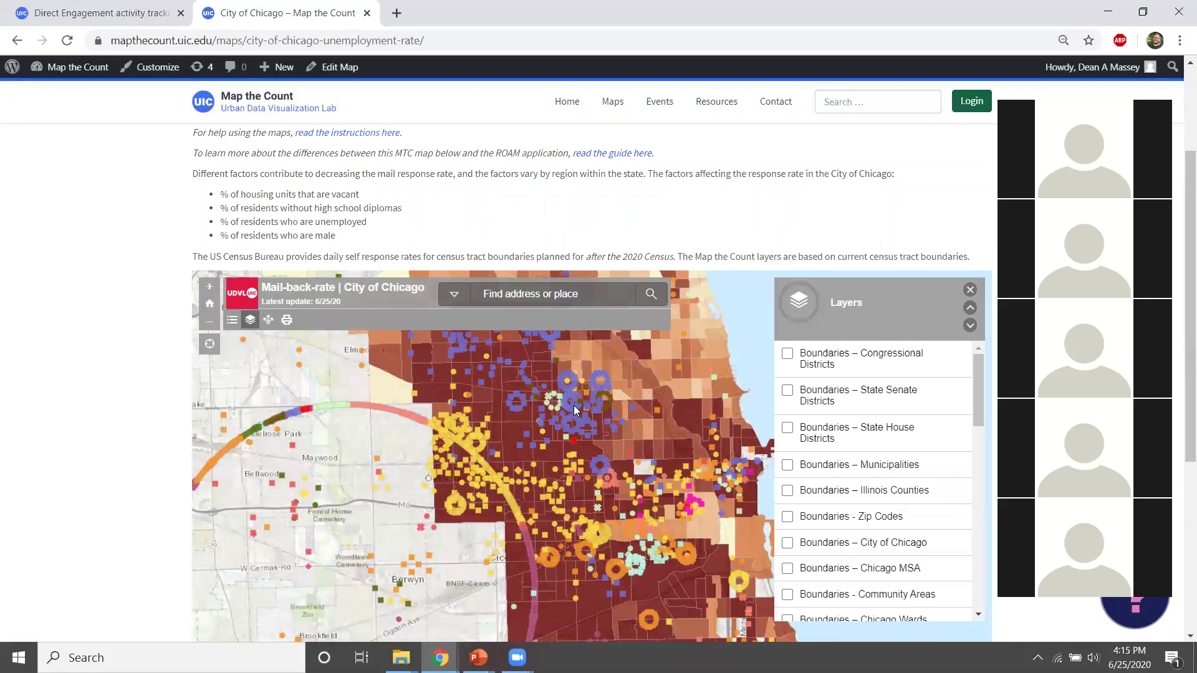
{"action": "left_click", "coordinate": [573, 405]}
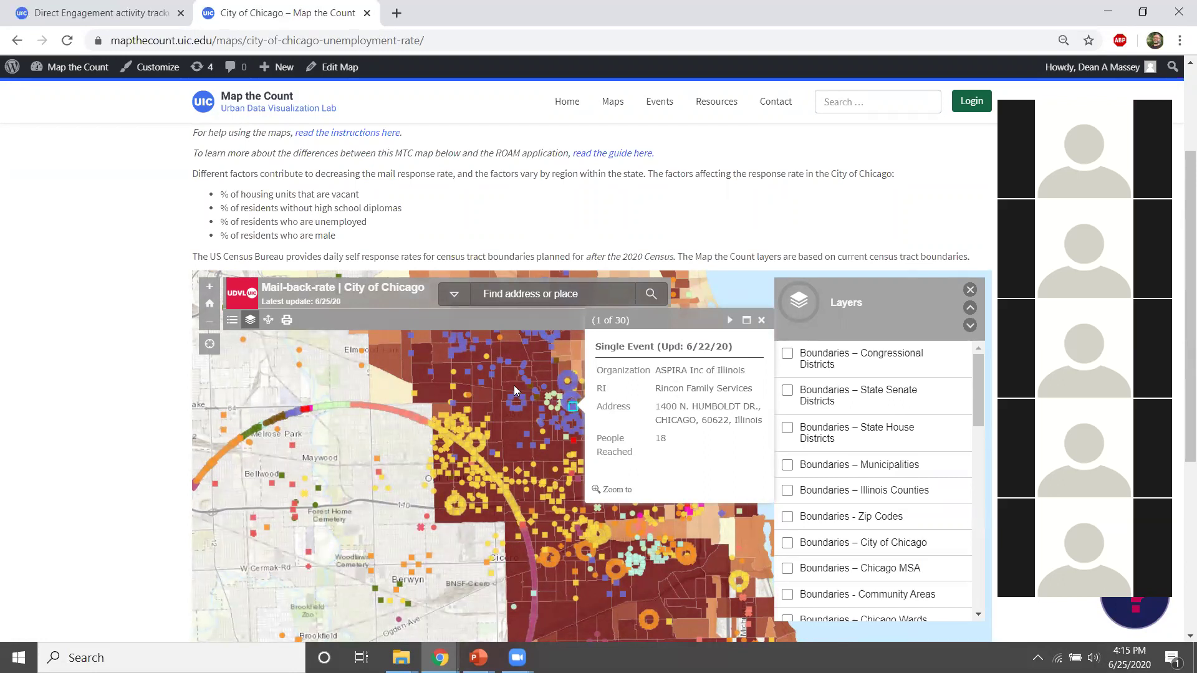
{"action": "left_click", "coordinate": [762, 320]}
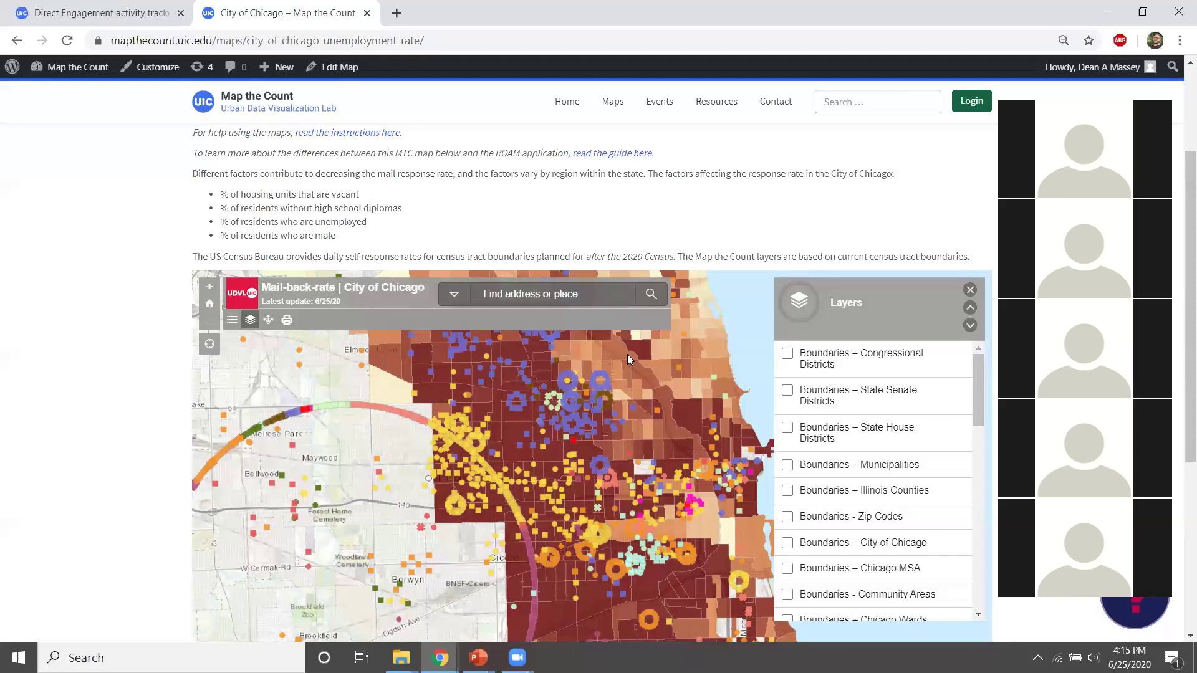
Return to the regional intermediaries and subrecipients map list and open the Statewide Weekly Response Rates and Activities Map
{"action": "left_click", "coordinate": [17, 40]}
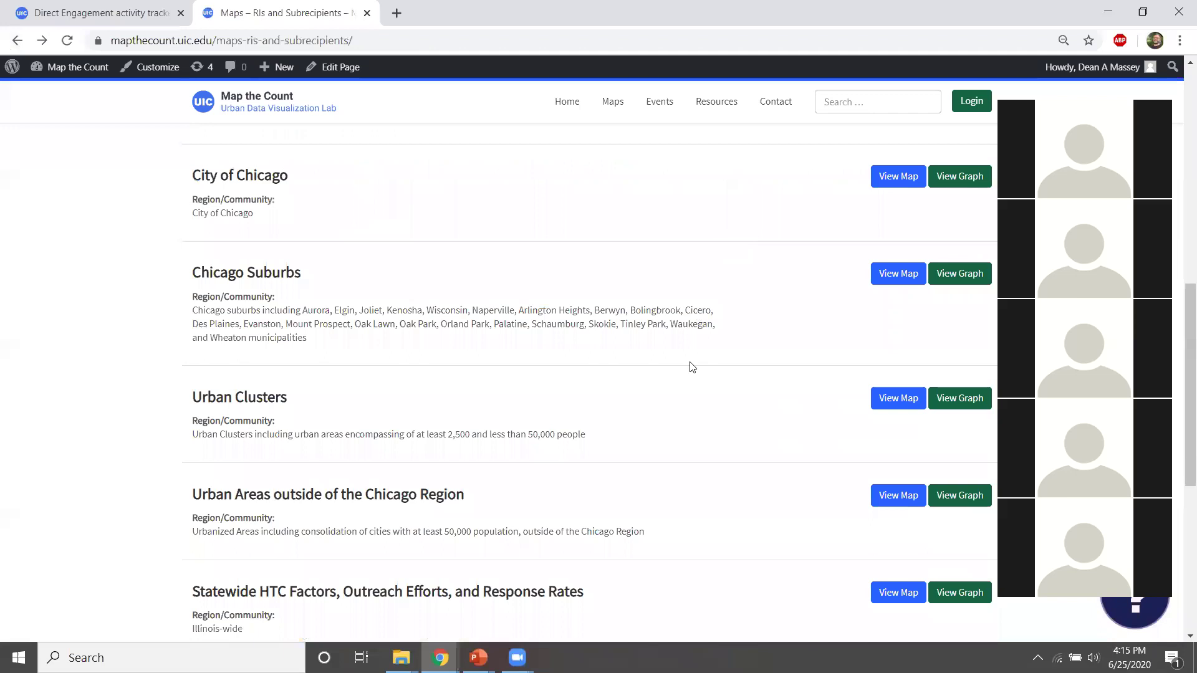
{"action": "scroll", "coordinate": [692, 367], "scroll_direction": "down", "scroll_amount": 5}
{"action": "scroll", "coordinate": [853, 361], "scroll_direction": "down", "scroll_amount": 1}
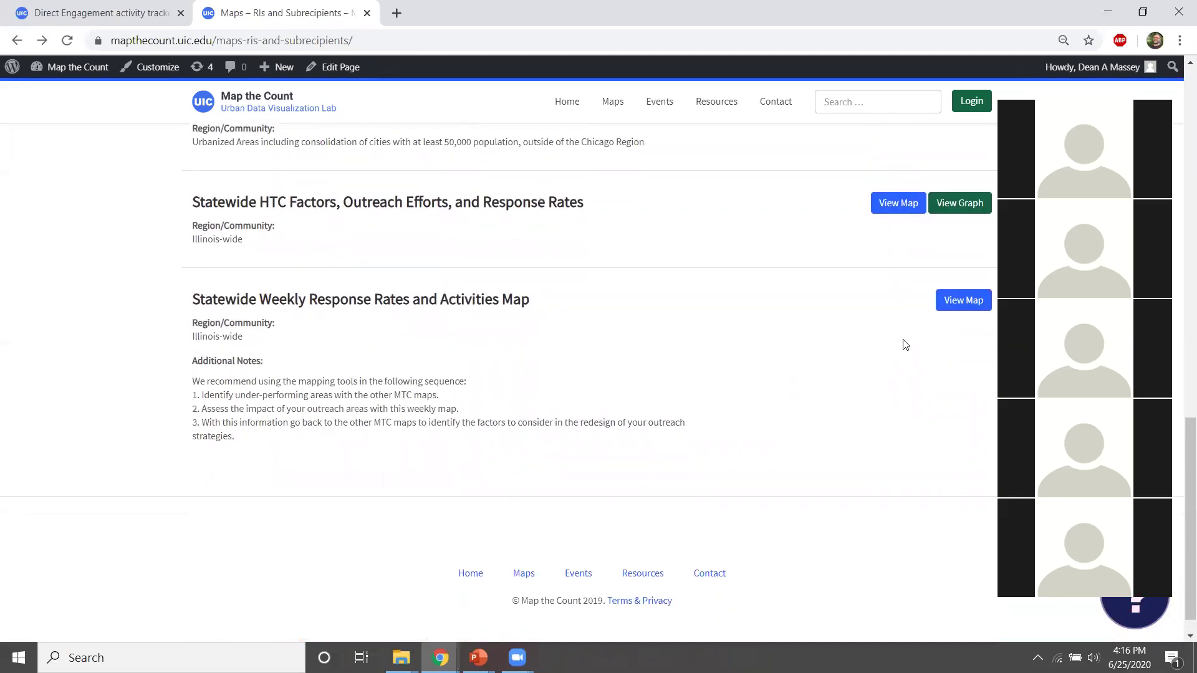
{"action": "scroll", "coordinate": [905, 344], "scroll_direction": "up", "scroll_amount": 1}
{"action": "left_click", "coordinate": [973, 378]}
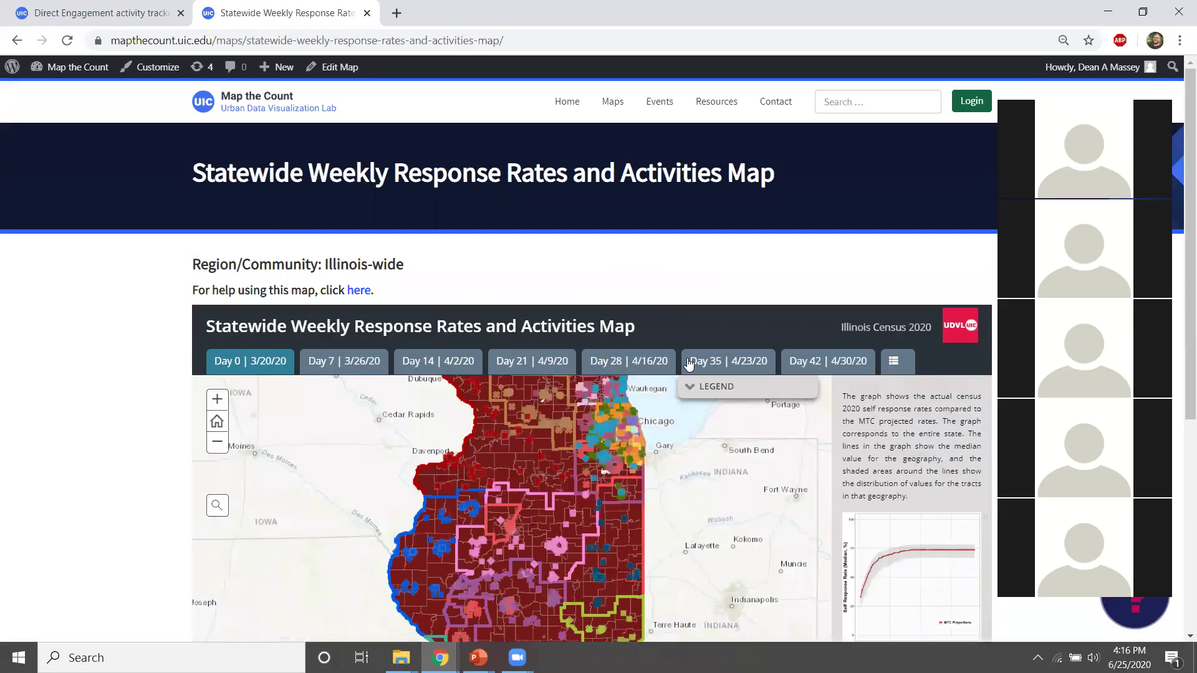
Show the statewide map for Day 91 | 6/18/20 and examine the area around Joliet and Chicago's southern suburbs
{"action": "left_click", "coordinate": [893, 364]}
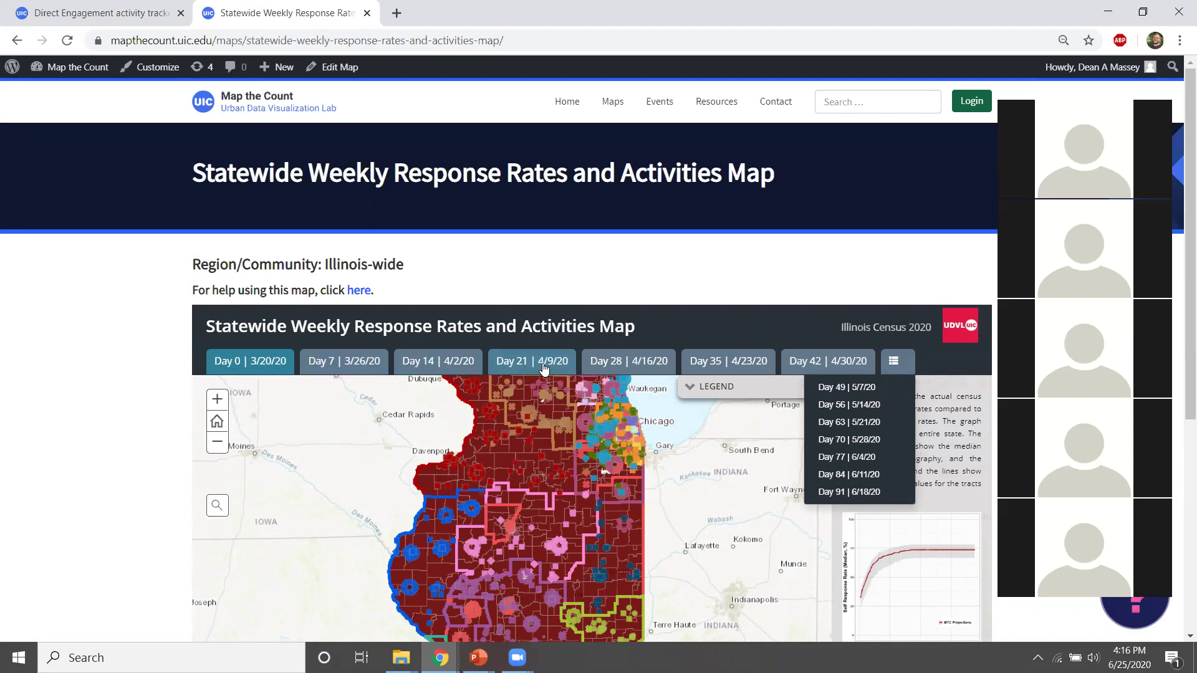
{"action": "left_click", "coordinate": [855, 492]}
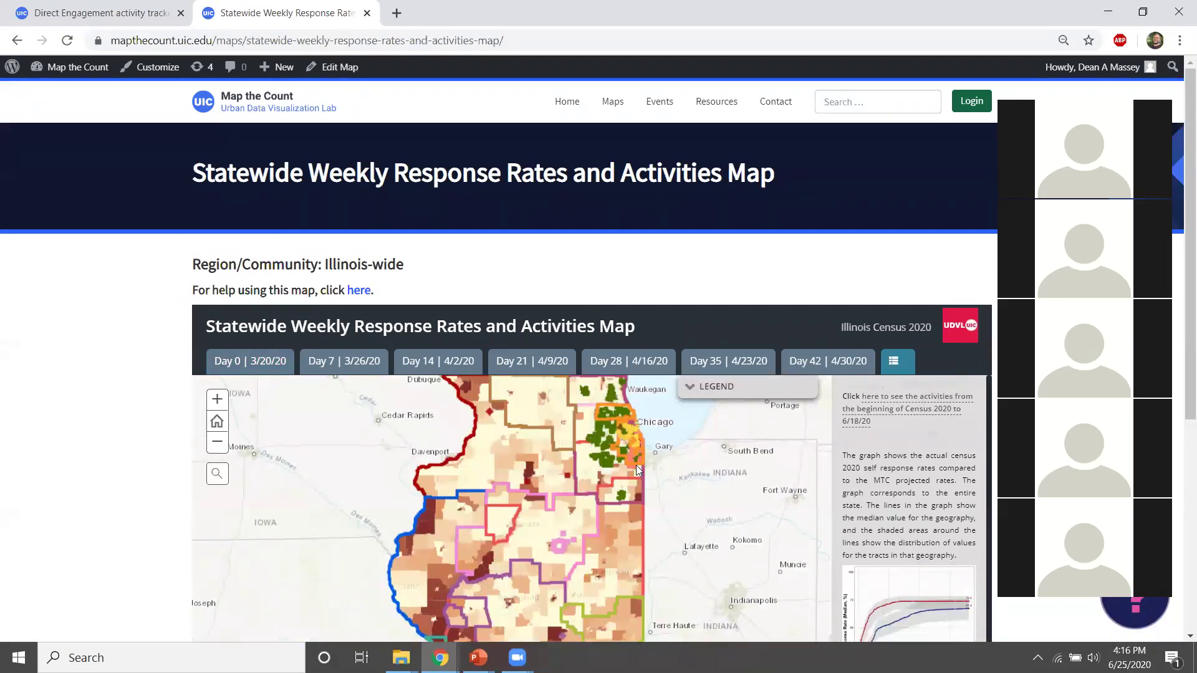
{"action": "scroll", "coordinate": [627, 467], "scroll_direction": "up", "scroll_amount": 1}
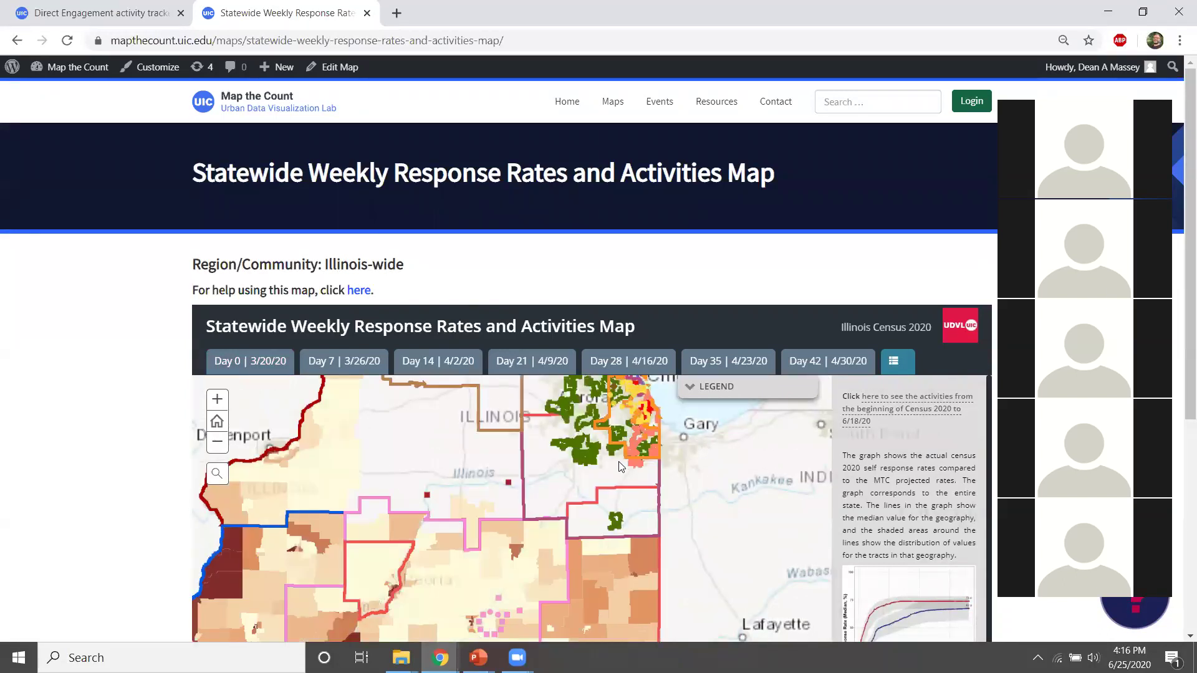
{"action": "scroll", "coordinate": [624, 497], "scroll_direction": "up", "scroll_amount": 3}
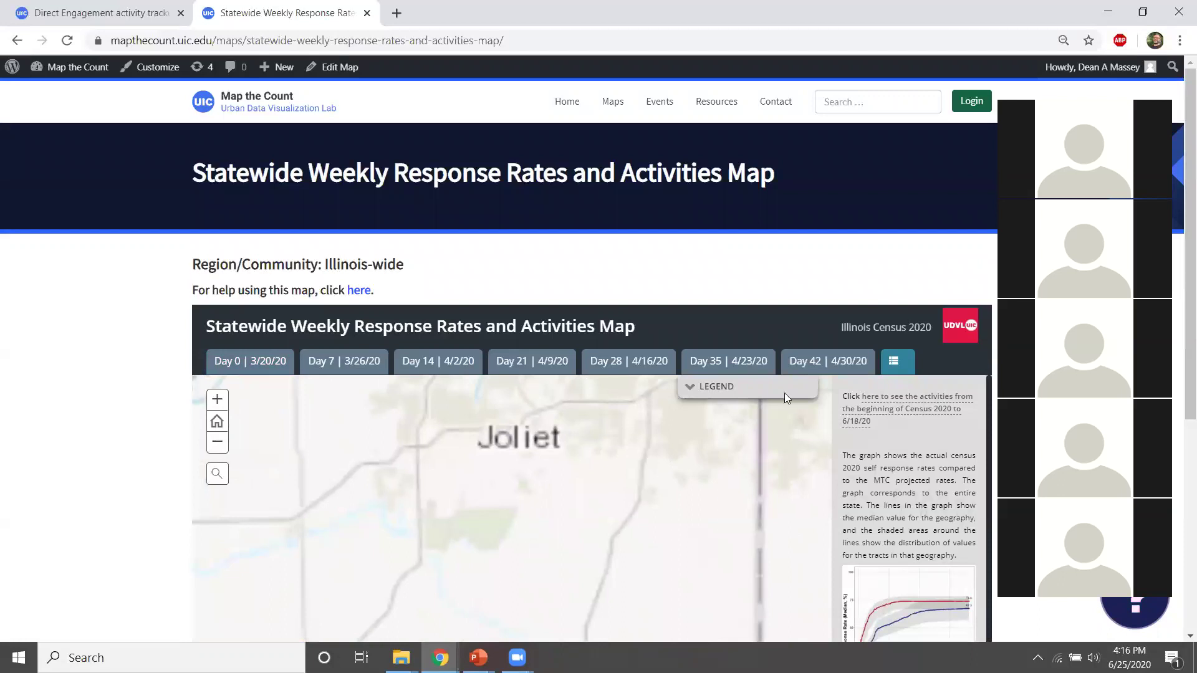
{"action": "scroll", "coordinate": [1180, 430], "scroll_direction": "down", "scroll_amount": 2}
{"action": "scroll", "coordinate": [1181, 430], "scroll_direction": "down", "scroll_amount": 1}
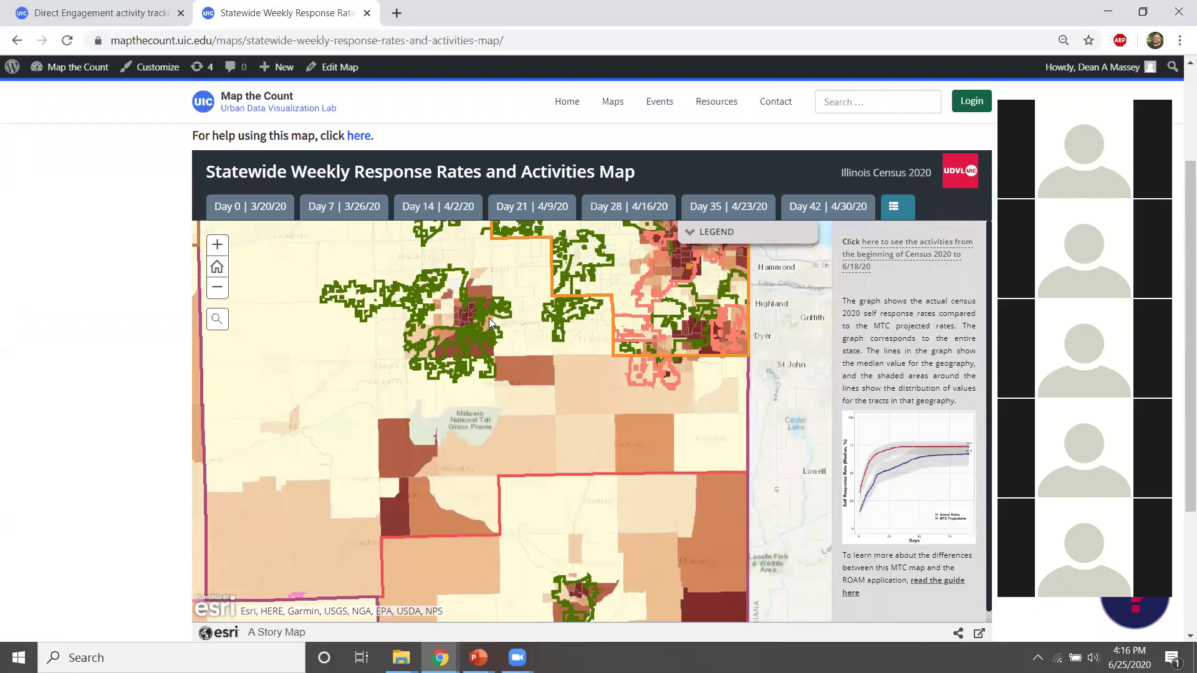
{"action": "left_click_drag", "start_coordinate": [488, 318], "coordinate": [515, 365]}
Switch the statewide map to Day 63 | 5/21/20 and examine the activities in the southern suburbs close up
{"action": "left_click", "coordinate": [909, 212]}
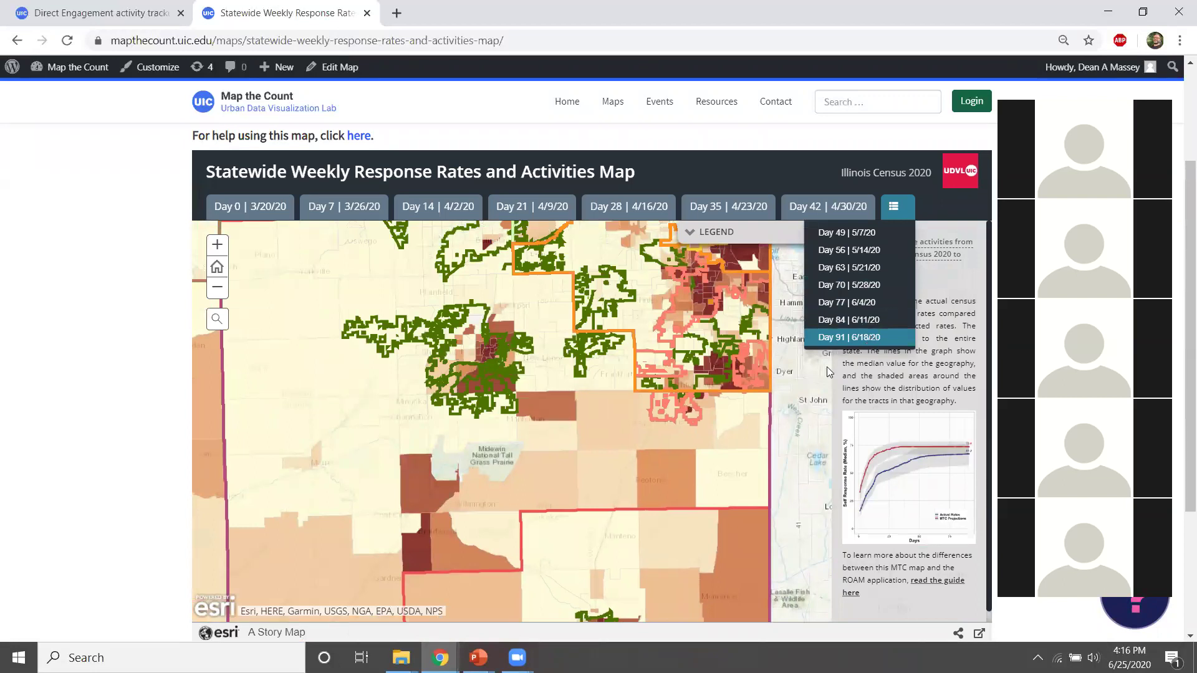
{"action": "left_click", "coordinate": [876, 270]}
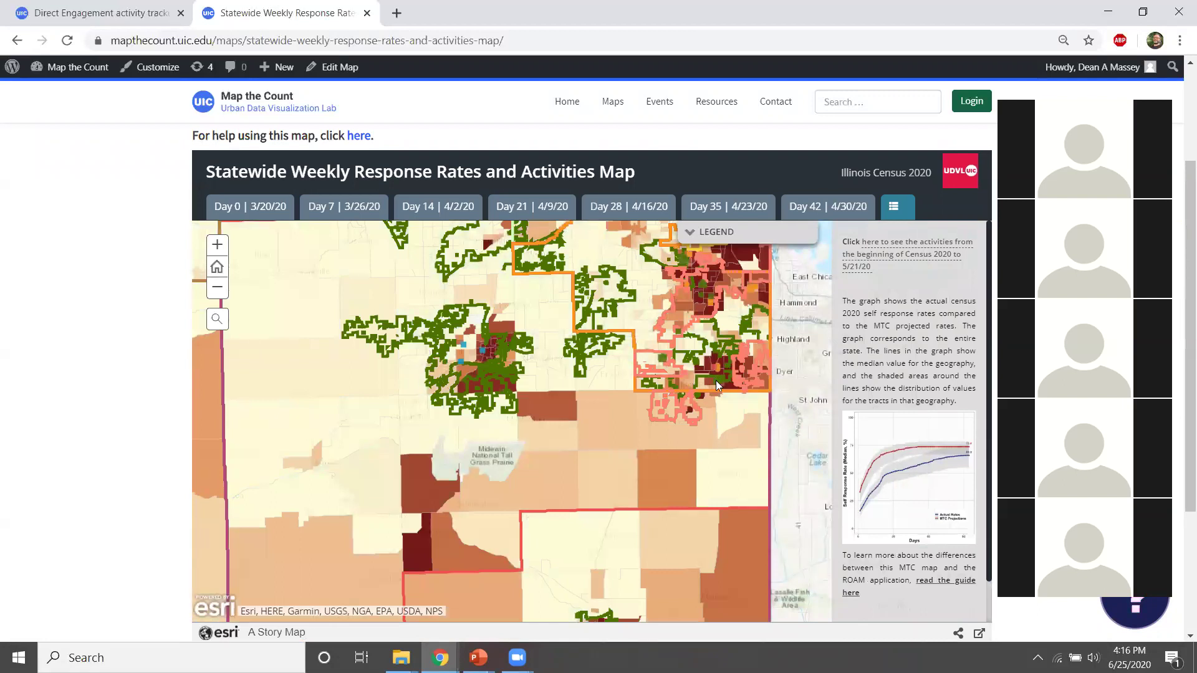
{"action": "scroll", "coordinate": [701, 368], "scroll_direction": "up", "scroll_amount": 1}
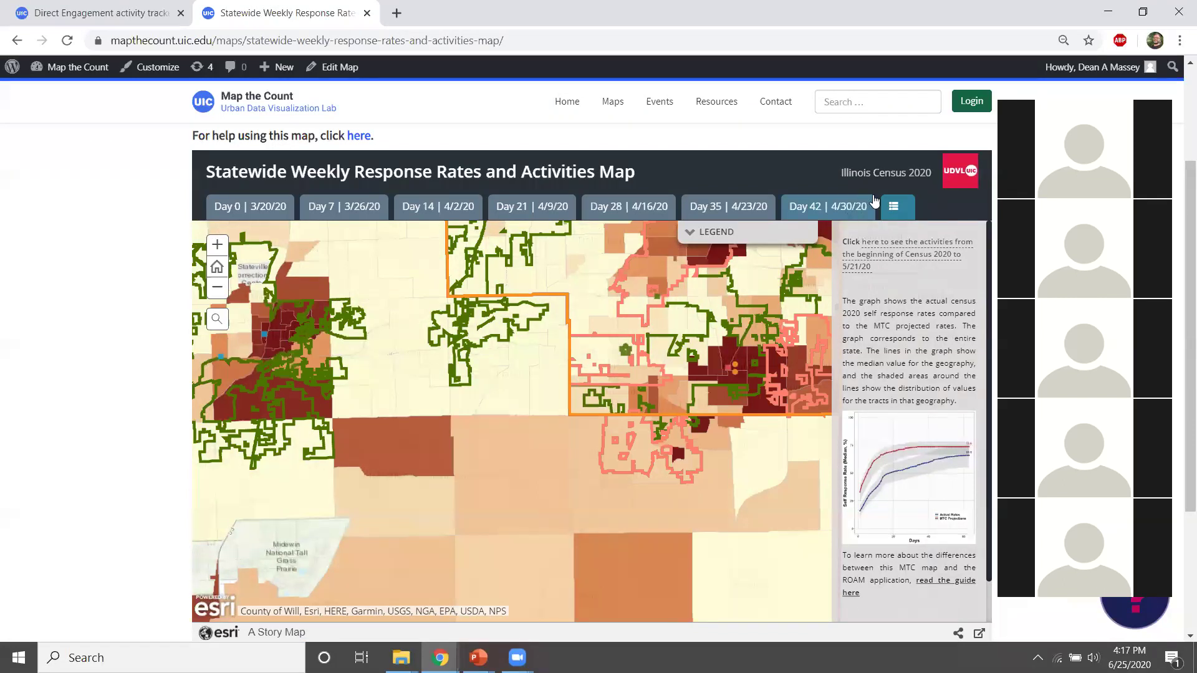
{"action": "left_click", "coordinate": [891, 212]}
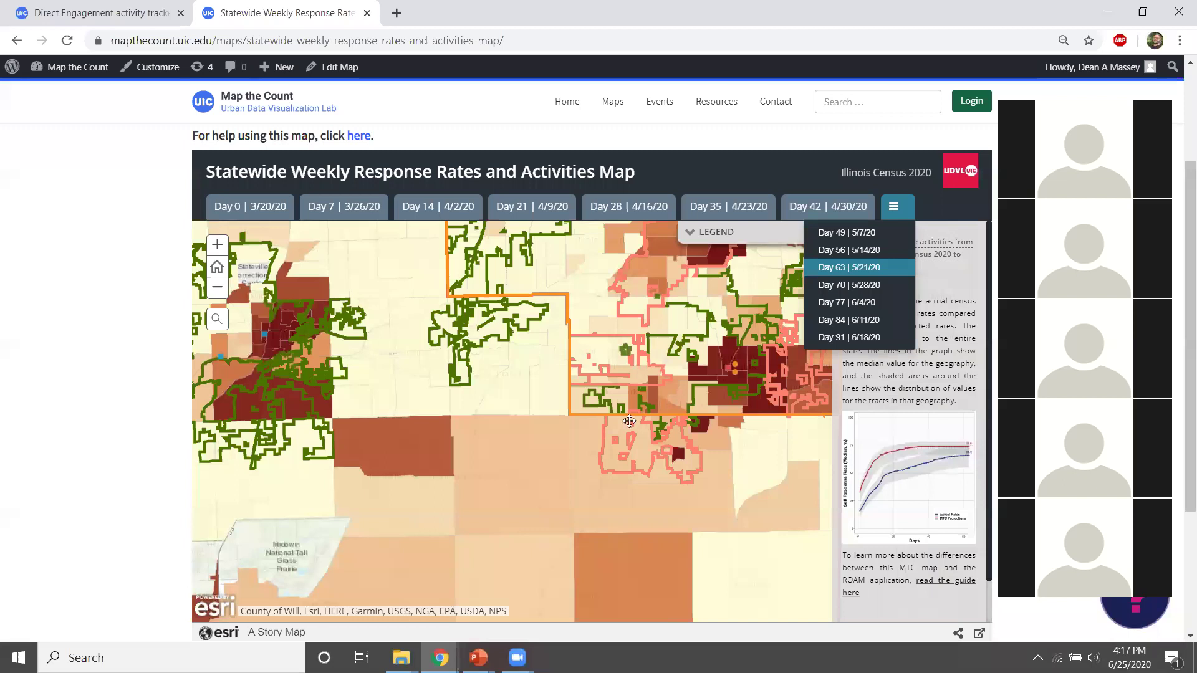
{"action": "left_click_drag", "start_coordinate": [629, 421], "coordinate": [595, 395]}
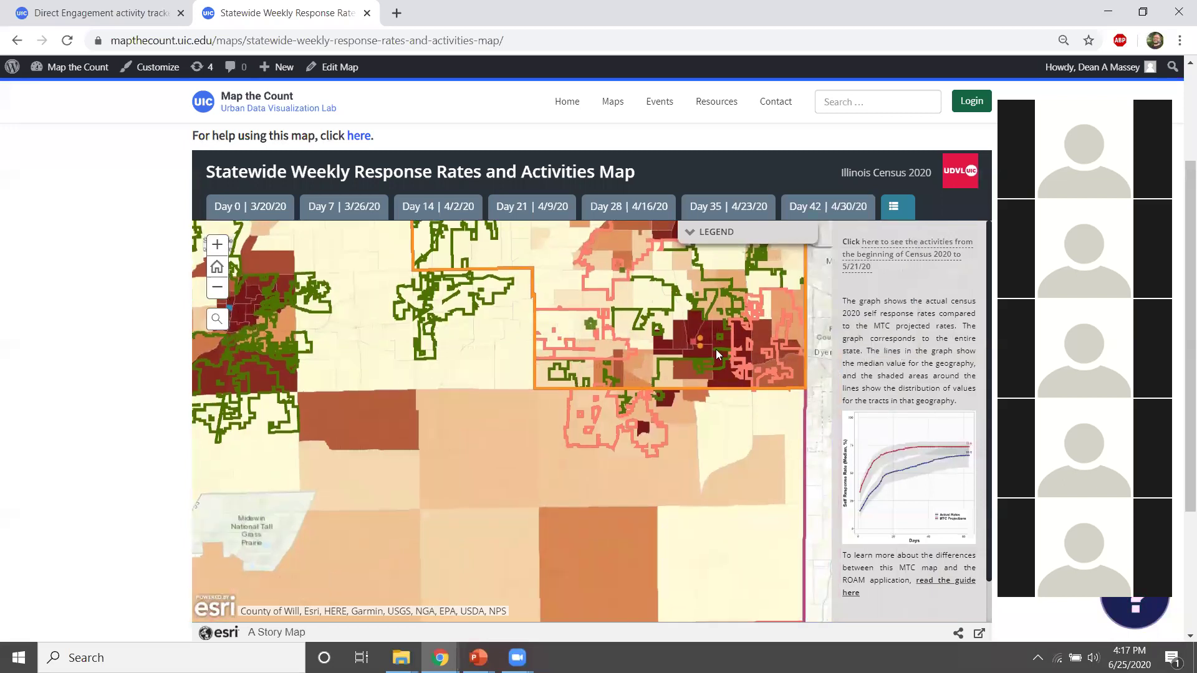
{"action": "left_click", "coordinate": [895, 209]}
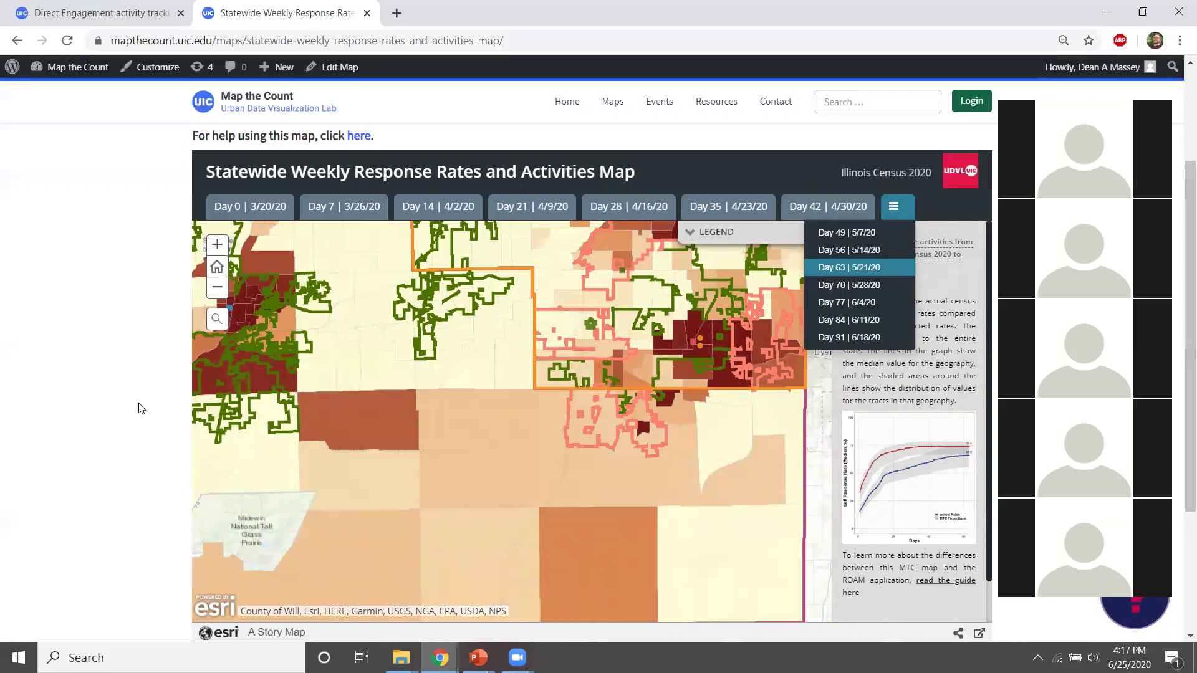
View the details of a green-outlined census tract and its overlapping coverage area, and of the questionnaire assistance marker in Chicago Heights
{"action": "left_click", "coordinate": [479, 296]}
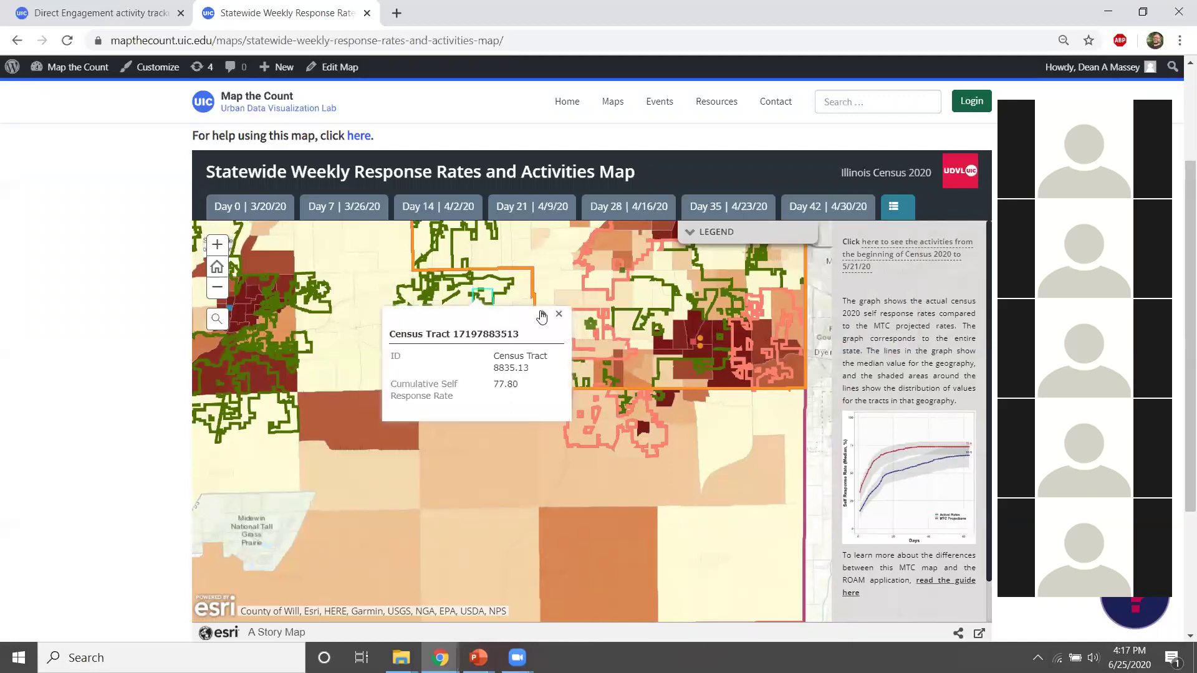
{"action": "left_click", "coordinate": [544, 313]}
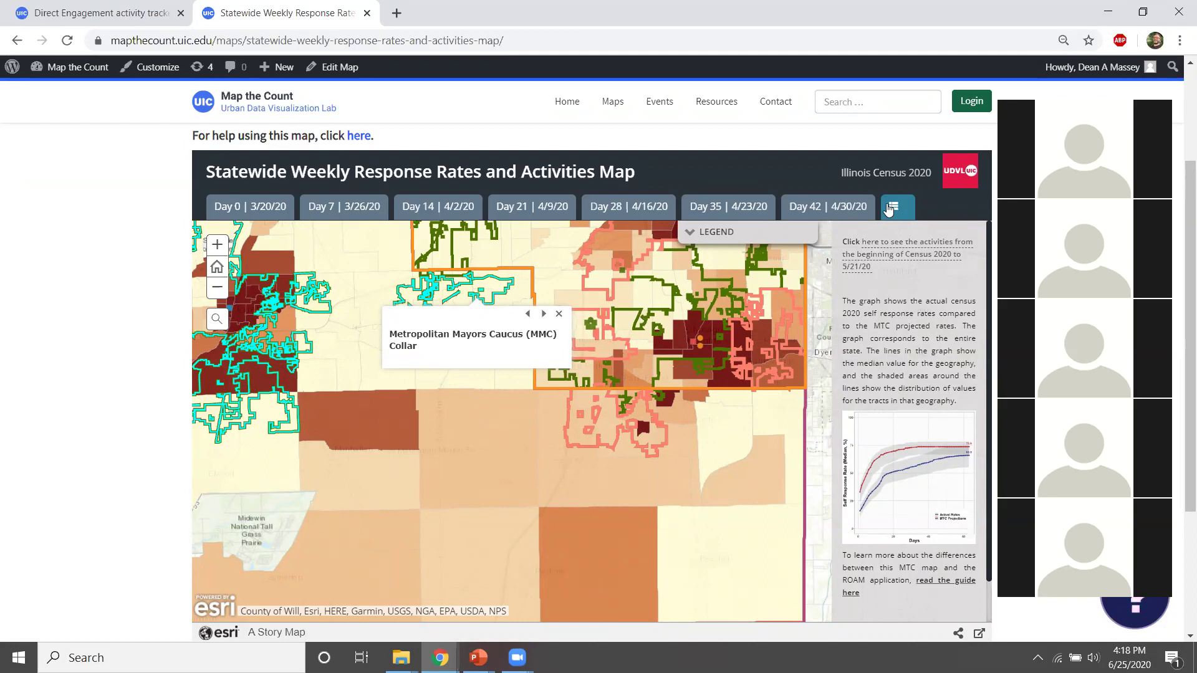
{"action": "left_click", "coordinate": [559, 314]}
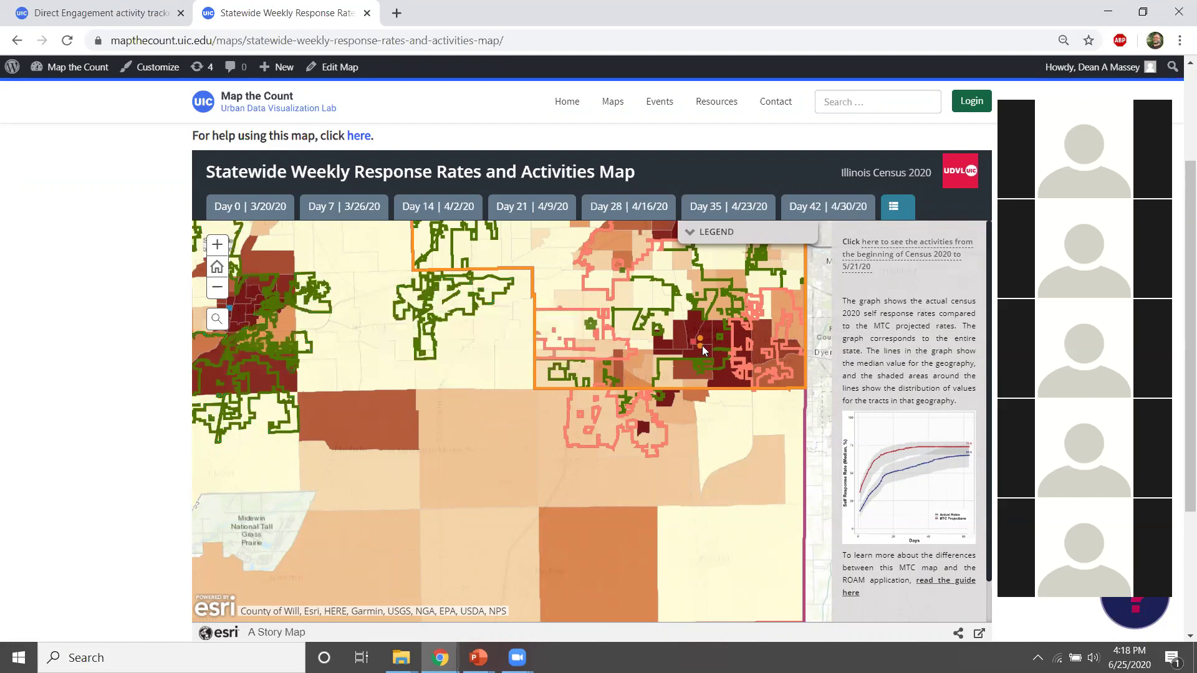
{"action": "left_click", "coordinate": [700, 344]}
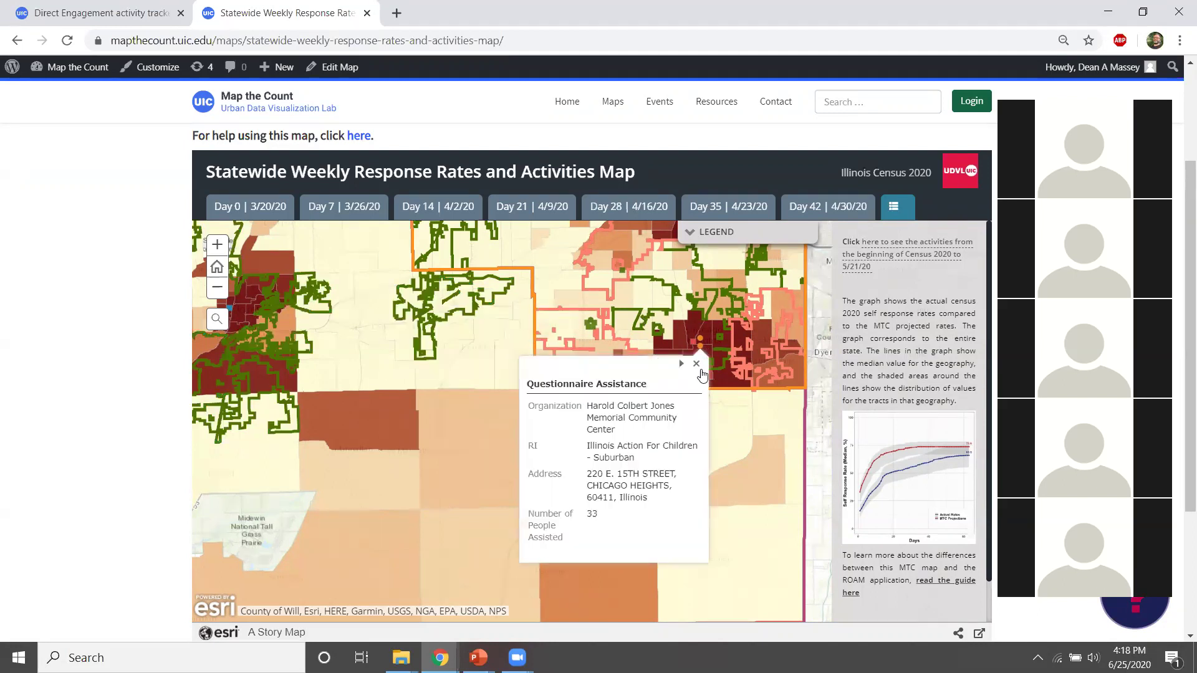
{"action": "left_click", "coordinate": [697, 364]}
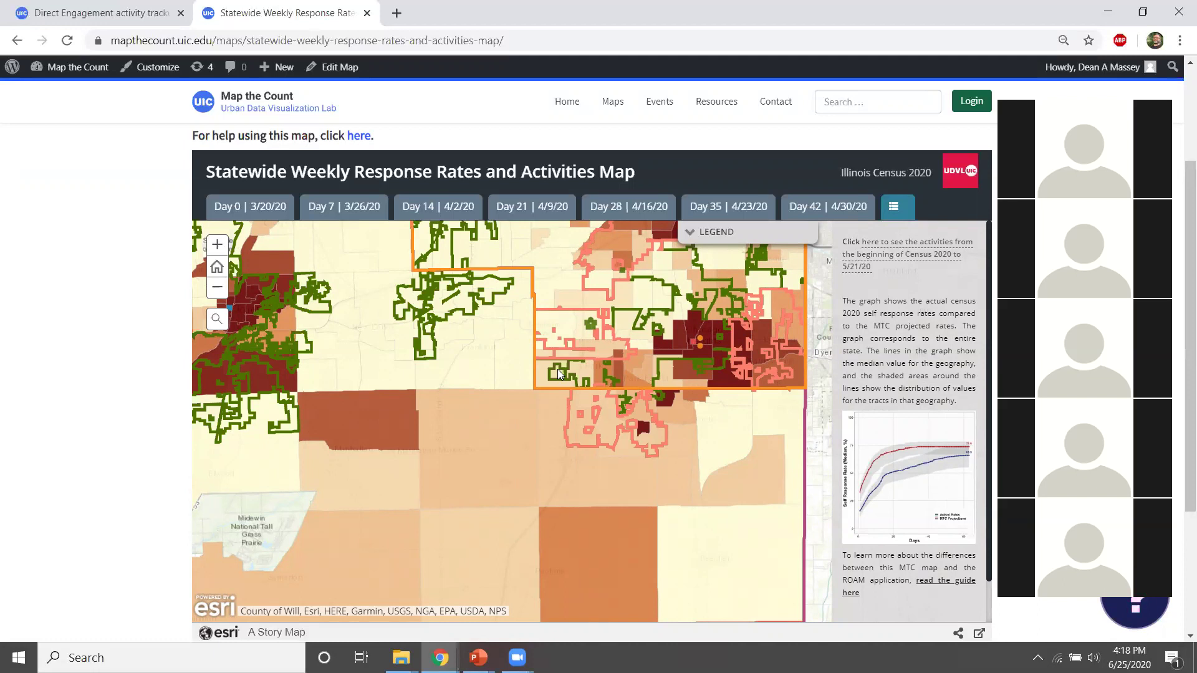
Compare response rates across the southern suburbs and Will County area, checking the cumulative self response rate of a dark-shaded tract
{"action": "scroll", "coordinate": [558, 369], "scroll_direction": "down", "scroll_amount": 1}
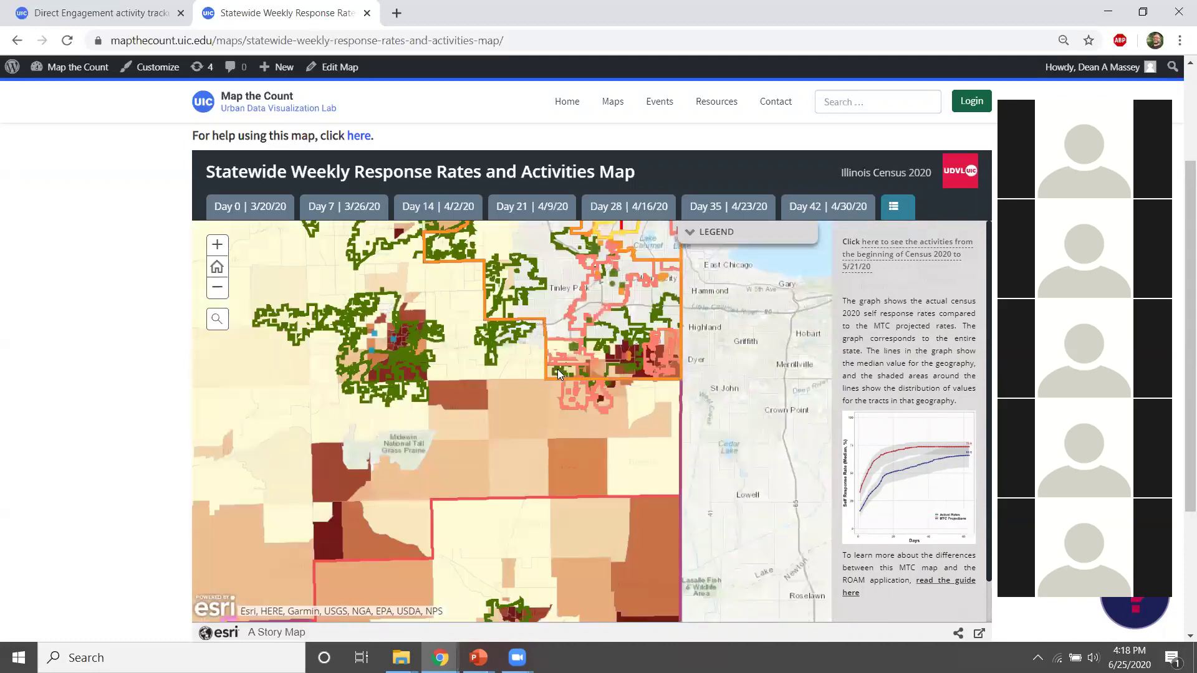
{"action": "left_click_drag", "start_coordinate": [522, 319], "coordinate": [596, 367]}
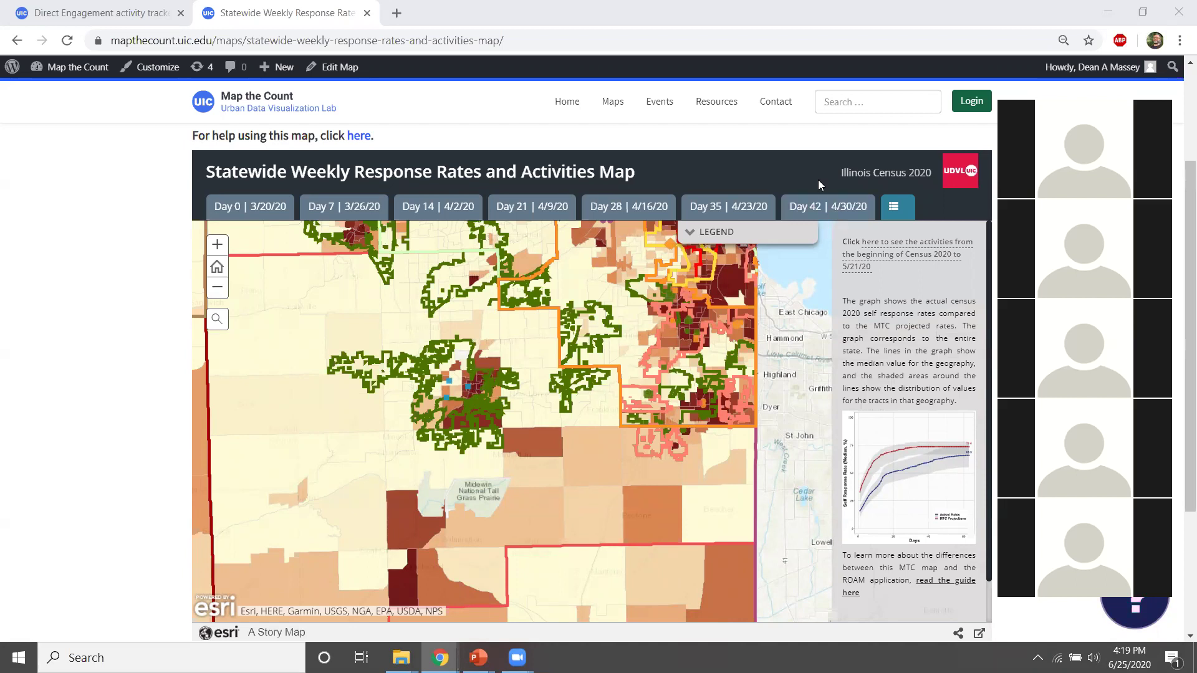
{"action": "left_click", "coordinate": [894, 206]}
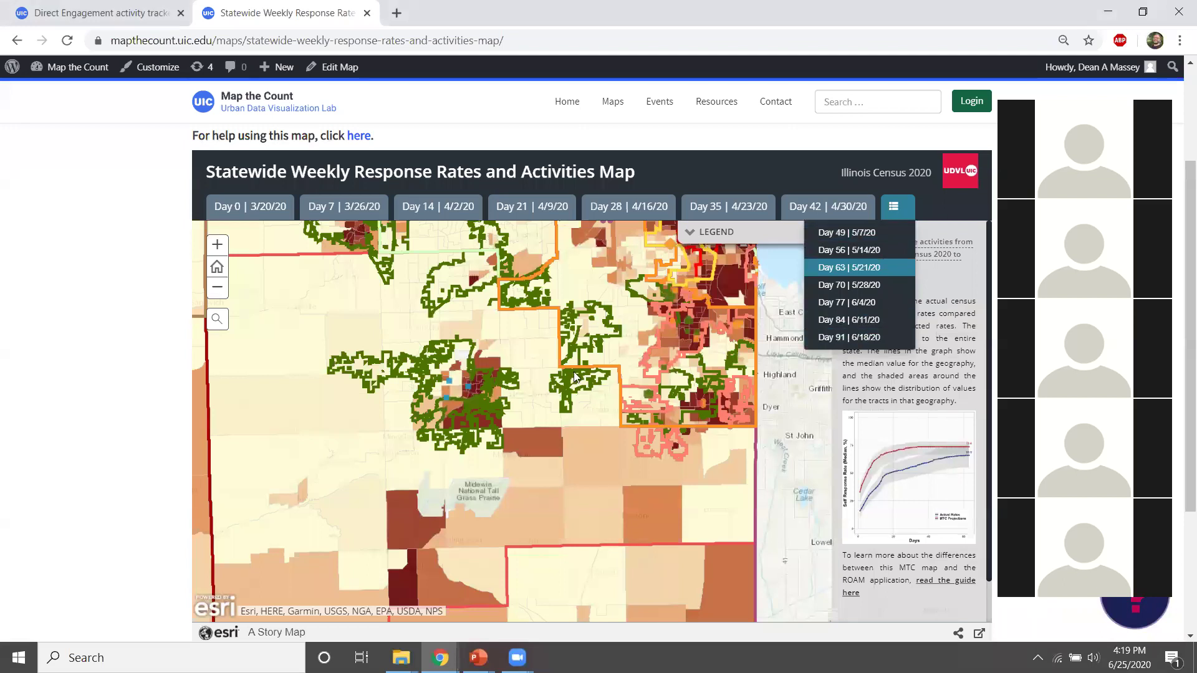
{"action": "left_click_drag", "start_coordinate": [693, 404], "coordinate": [642, 383]}
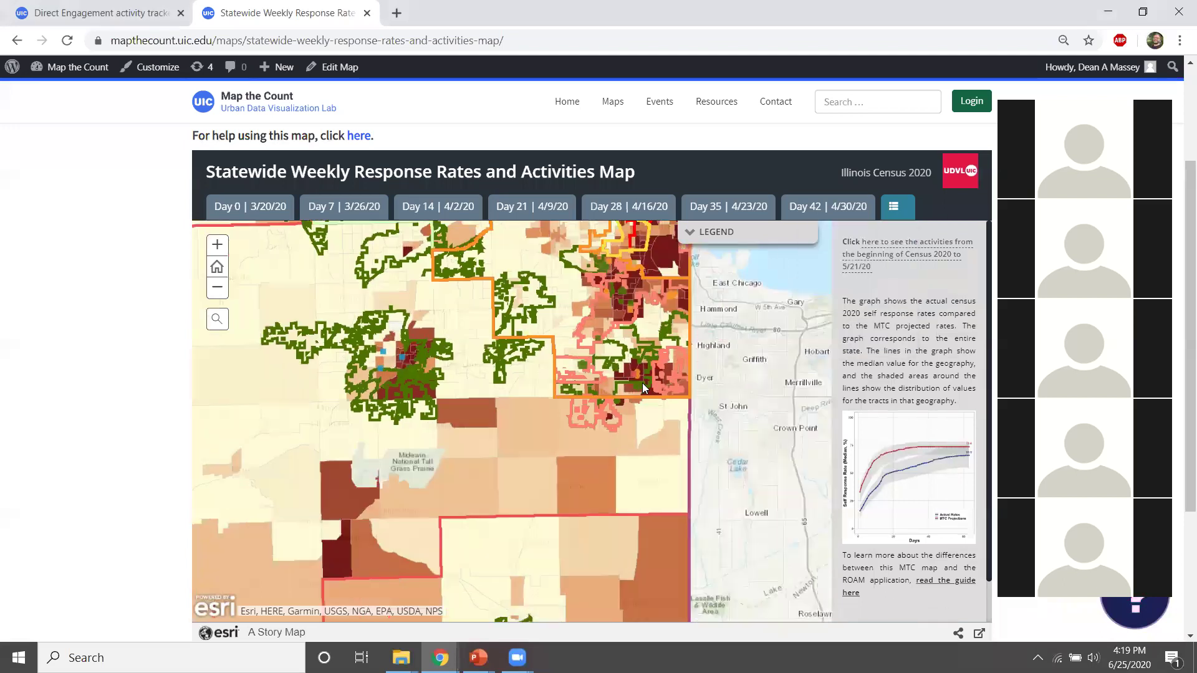
{"action": "left_click", "coordinate": [632, 300]}
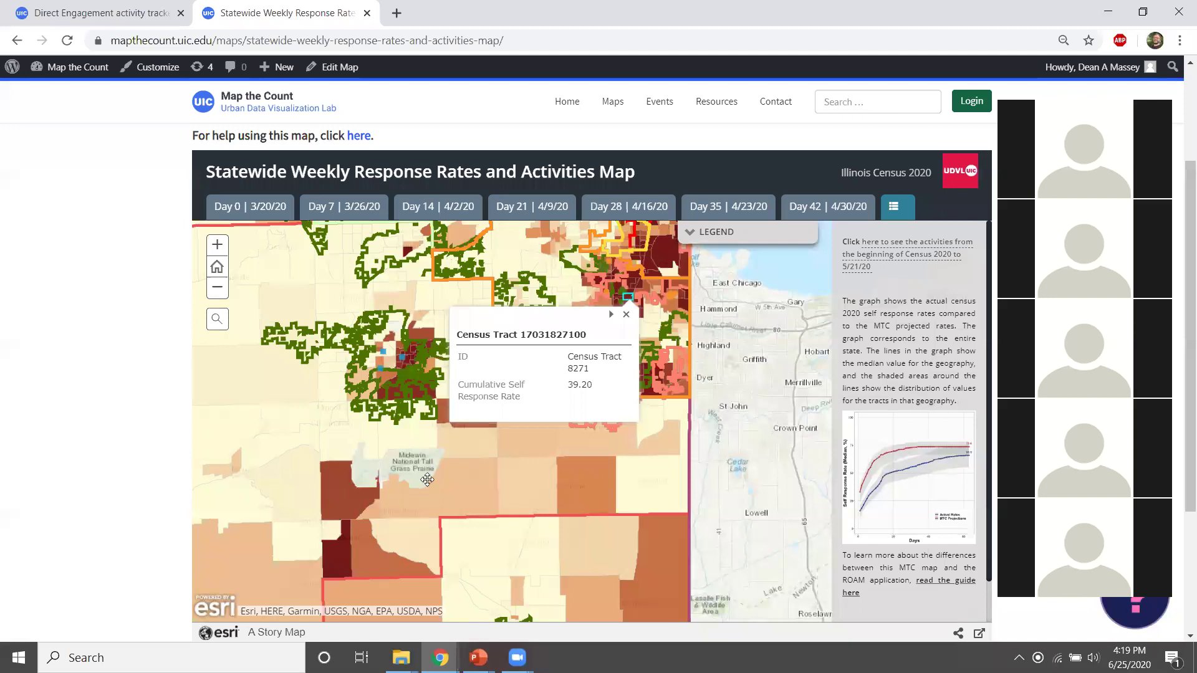
{"action": "left_click_drag", "start_coordinate": [338, 555], "coordinate": [395, 477]}
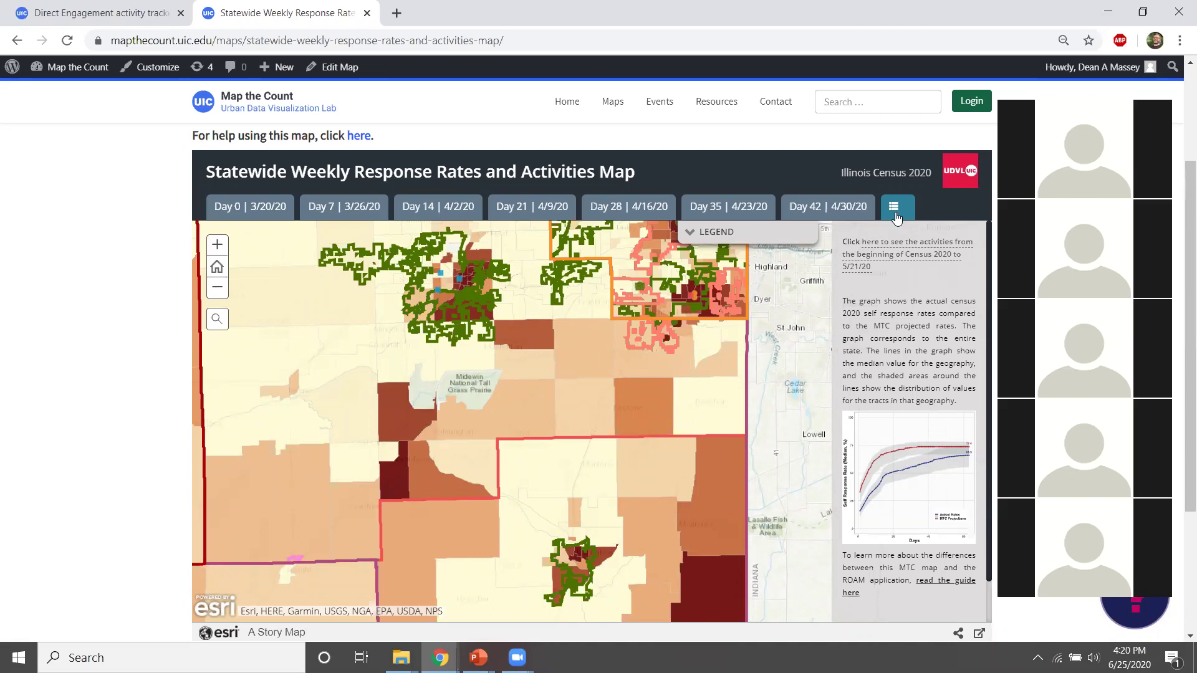
View the users of A Just Harvest - Chicago and check the role settings of the second user without changing them
{"action": "left_click", "coordinate": [111, 12]}
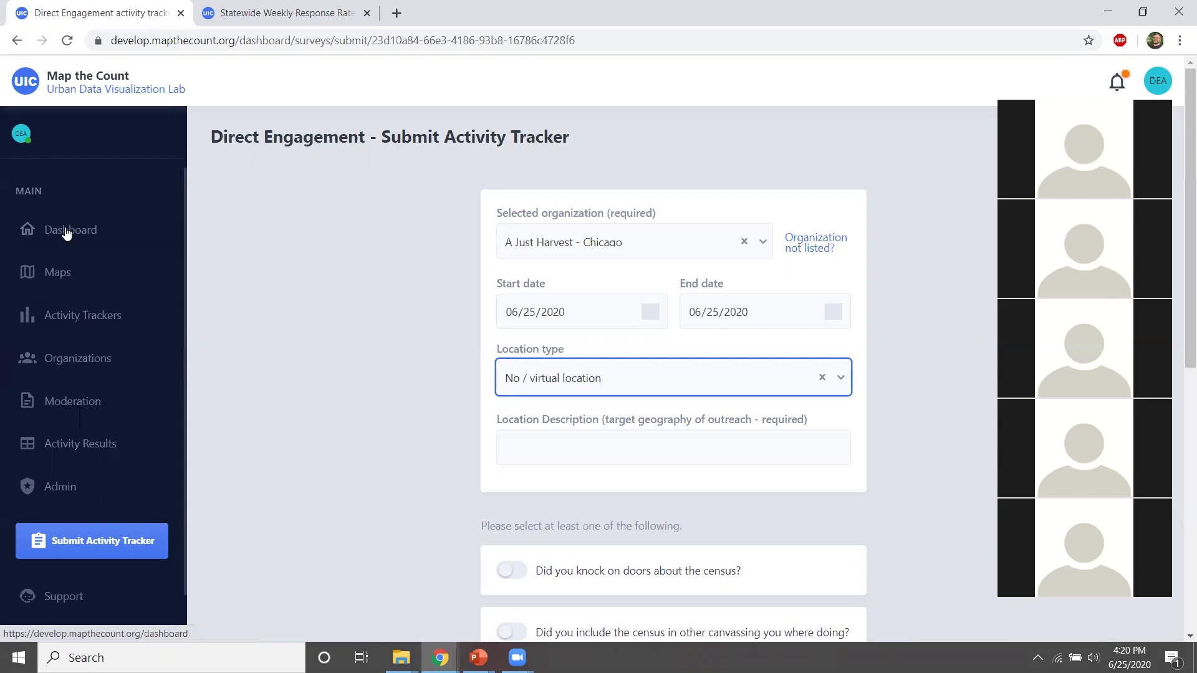
{"action": "left_click", "coordinate": [77, 357]}
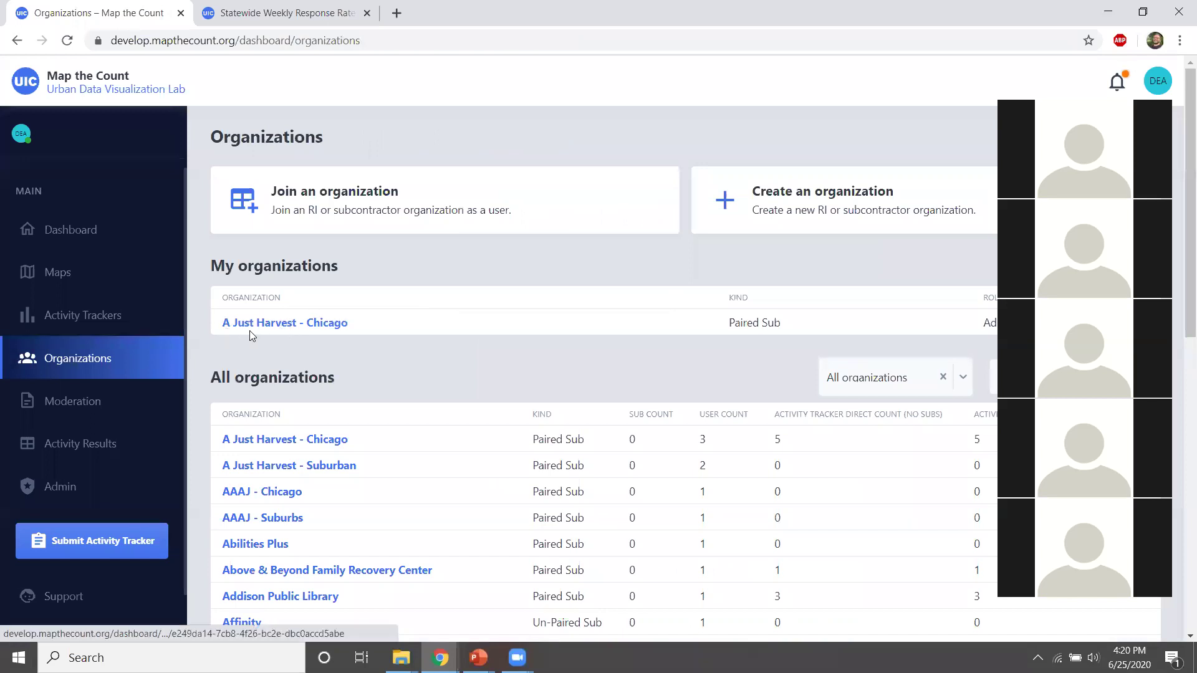
{"action": "left_click", "coordinate": [273, 324]}
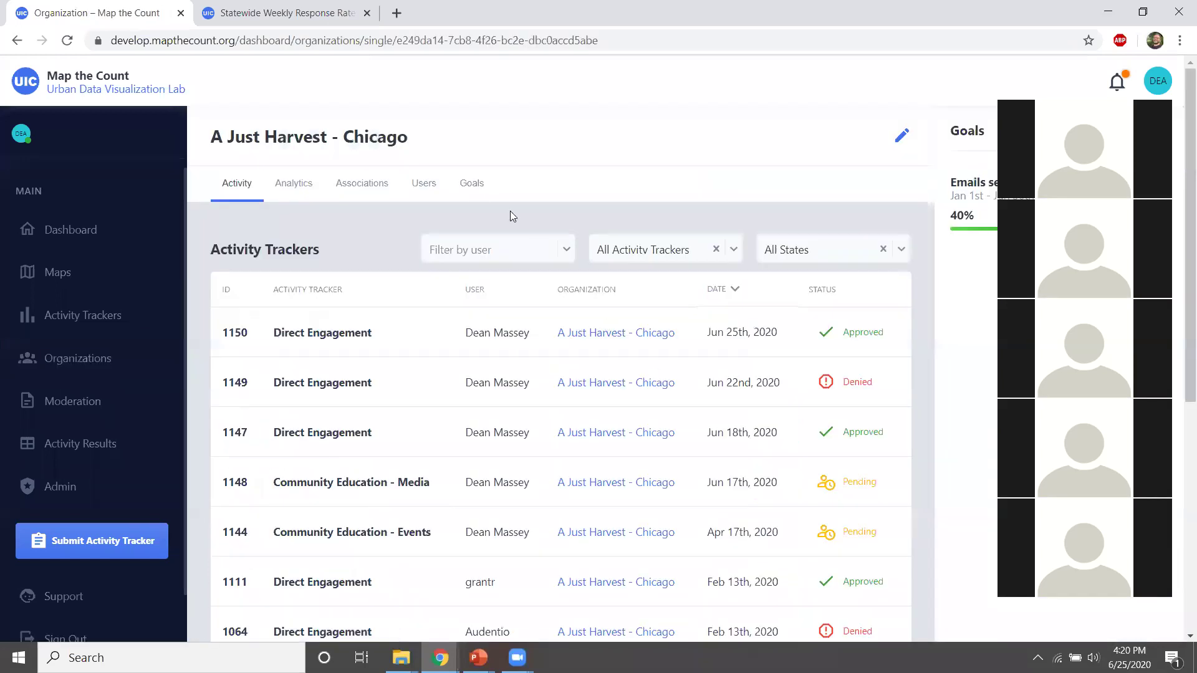
{"action": "left_click", "coordinate": [422, 182]}
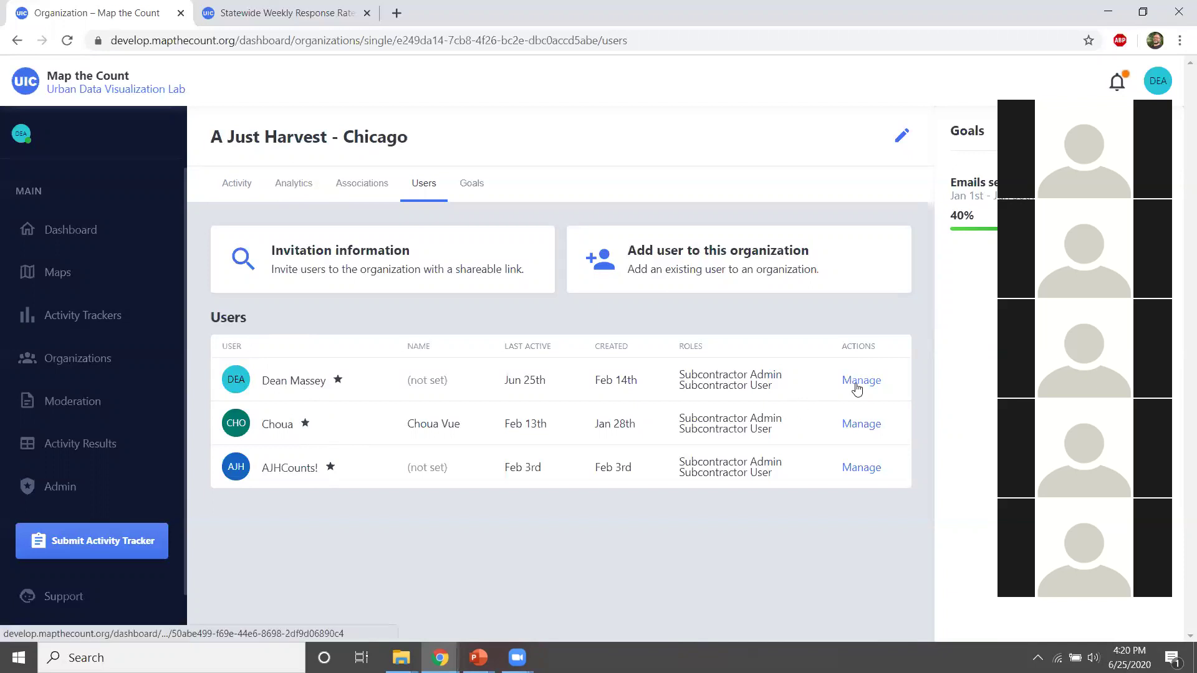
{"action": "left_click", "coordinate": [861, 425]}
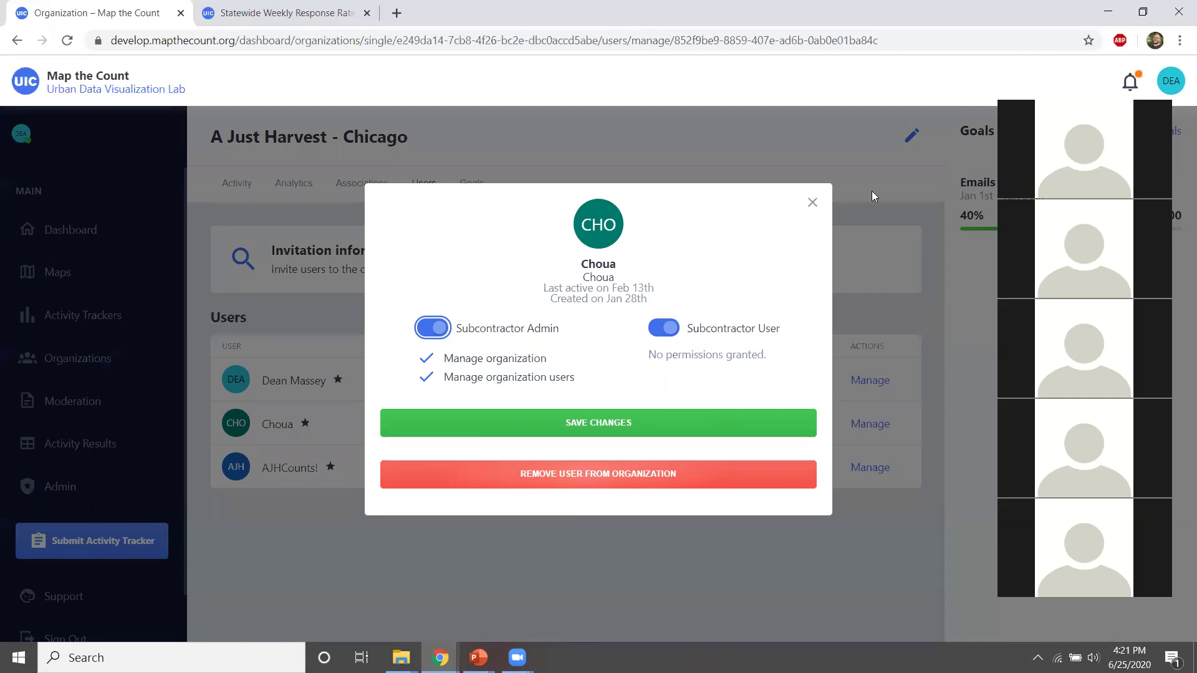
{"action": "left_click", "coordinate": [812, 203]}
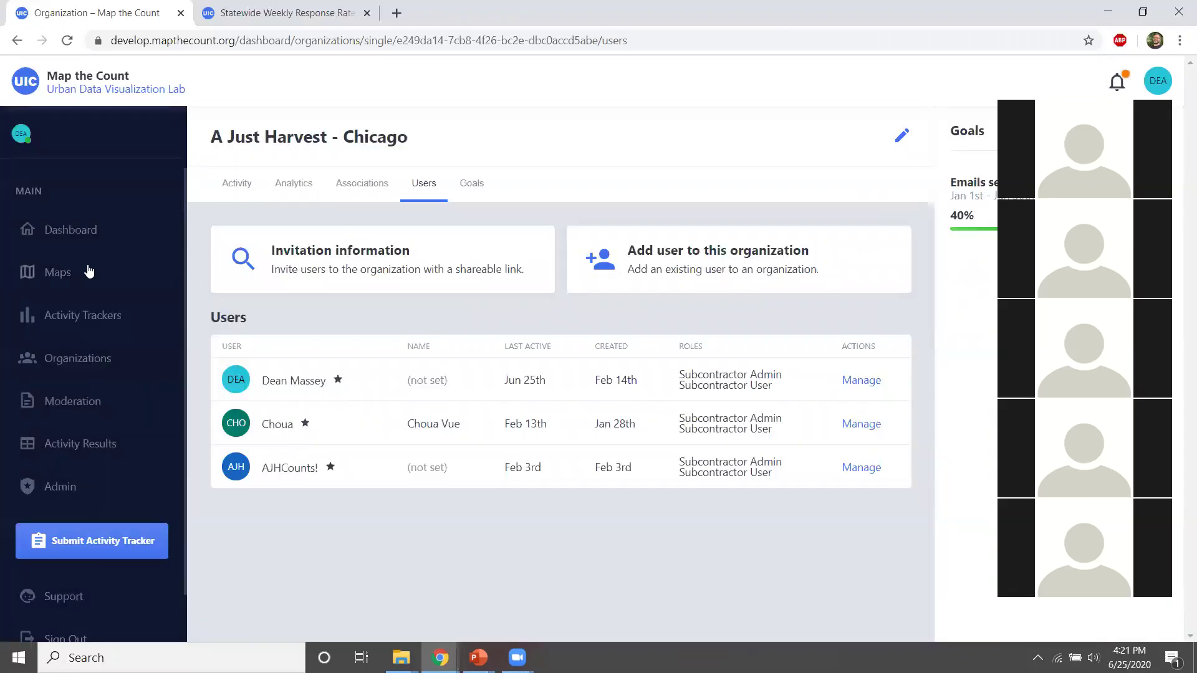
View the user list of Addison Public Library from the organizations overview
{"action": "left_click", "coordinate": [93, 361]}
{"action": "scroll", "coordinate": [576, 225], "scroll_direction": "down", "scroll_amount": 5}
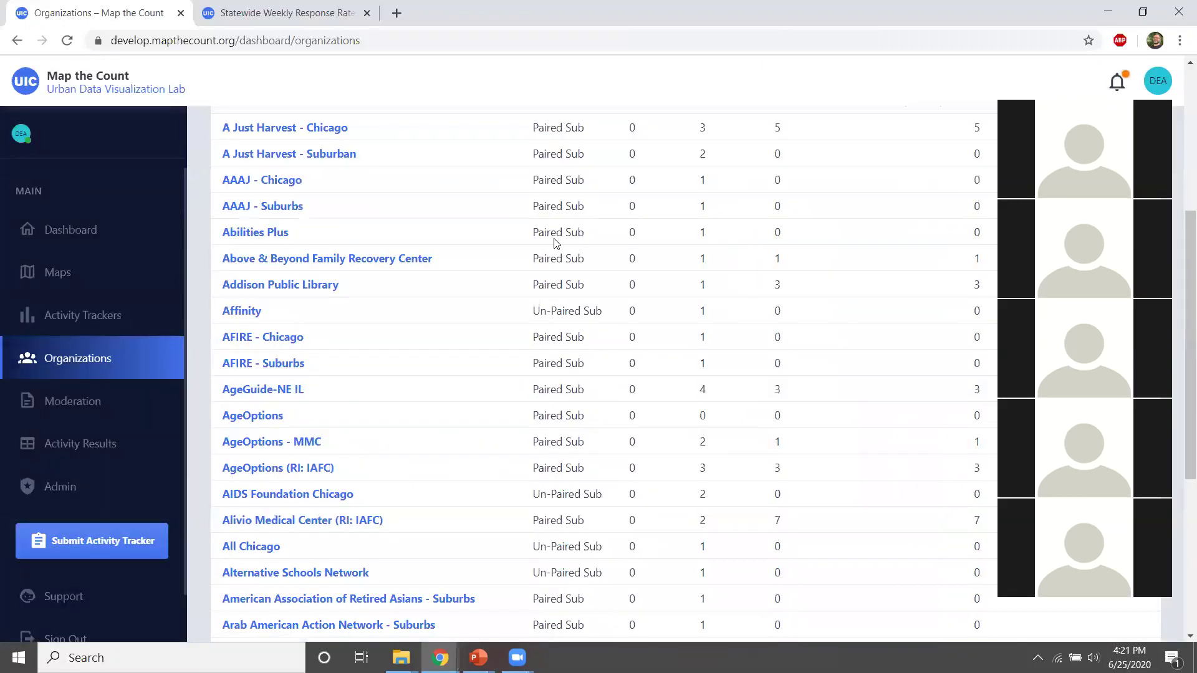
{"action": "left_click", "coordinate": [294, 285]}
{"action": "left_click", "coordinate": [422, 184]}
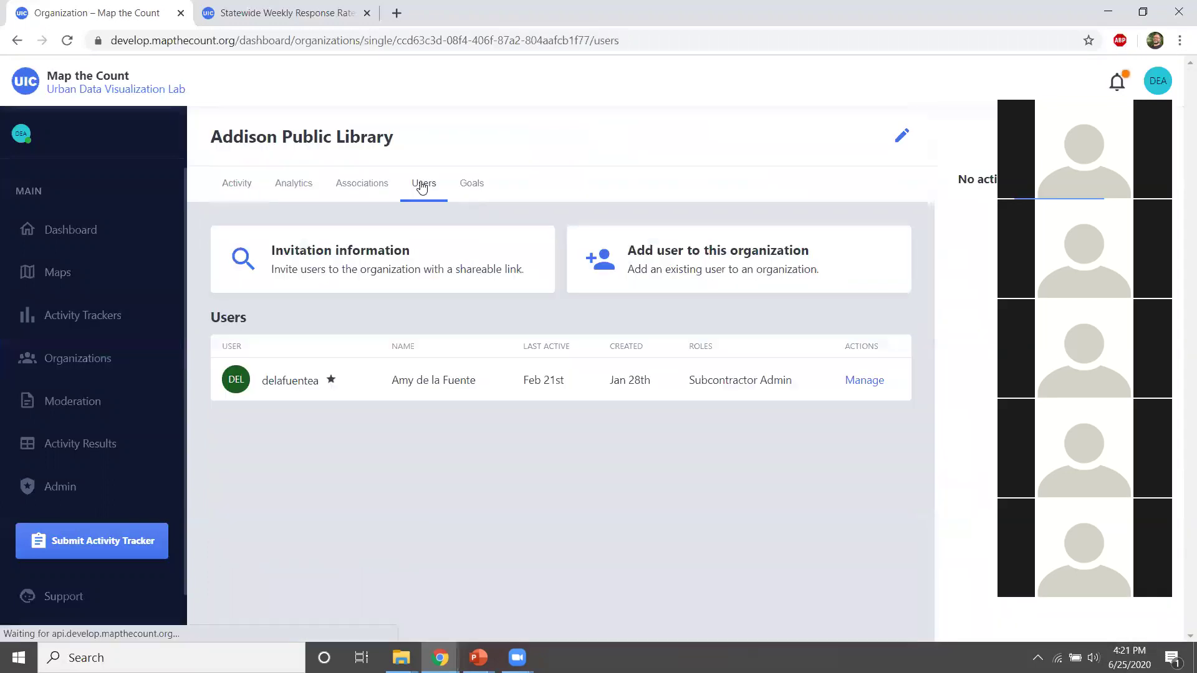
Filter the organizations to Regional Intermediaries and view the users of Champaign Urbana Public Health District
{"action": "left_click", "coordinate": [80, 359]}
{"action": "left_click", "coordinate": [962, 378]}
{"action": "left_click", "coordinate": [883, 442]}
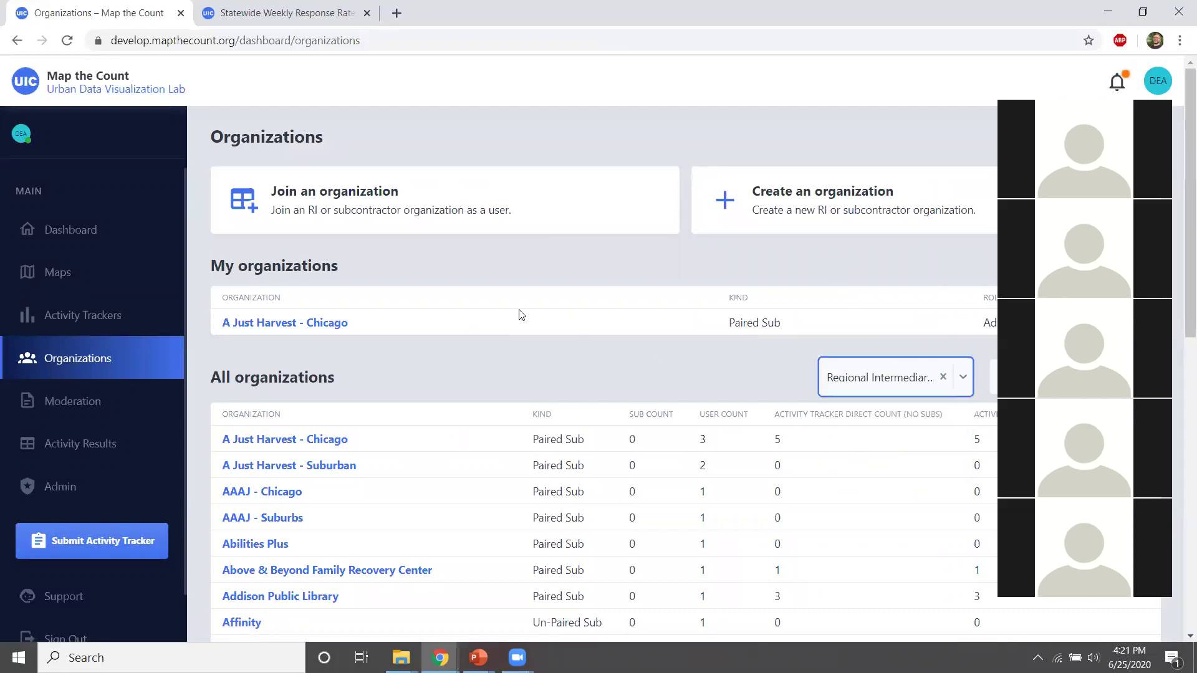
{"action": "scroll", "coordinate": [517, 324], "scroll_direction": "down", "scroll_amount": 2}
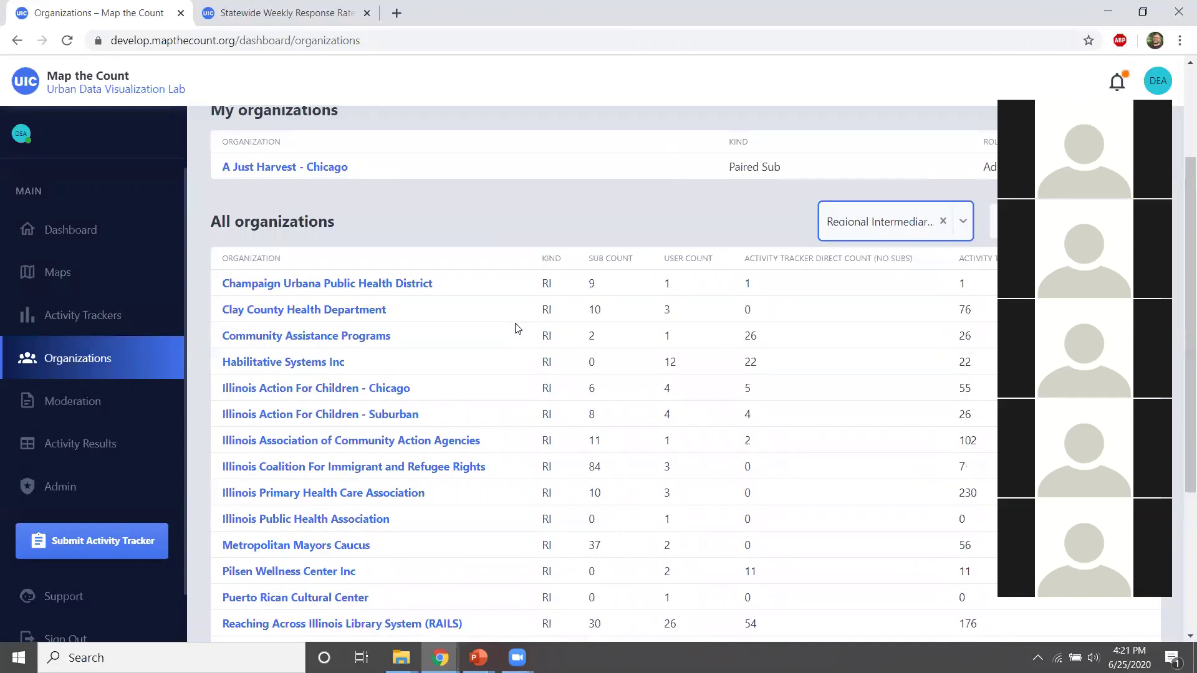
{"action": "left_click", "coordinate": [348, 282]}
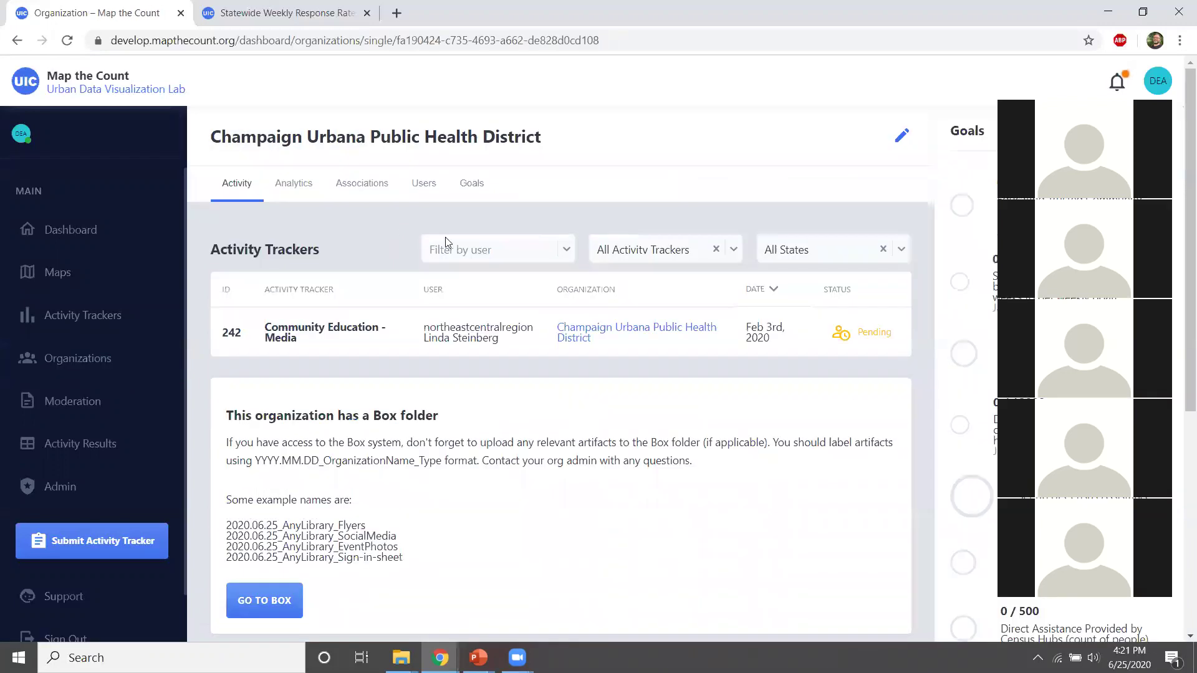
{"action": "left_click", "coordinate": [426, 191]}
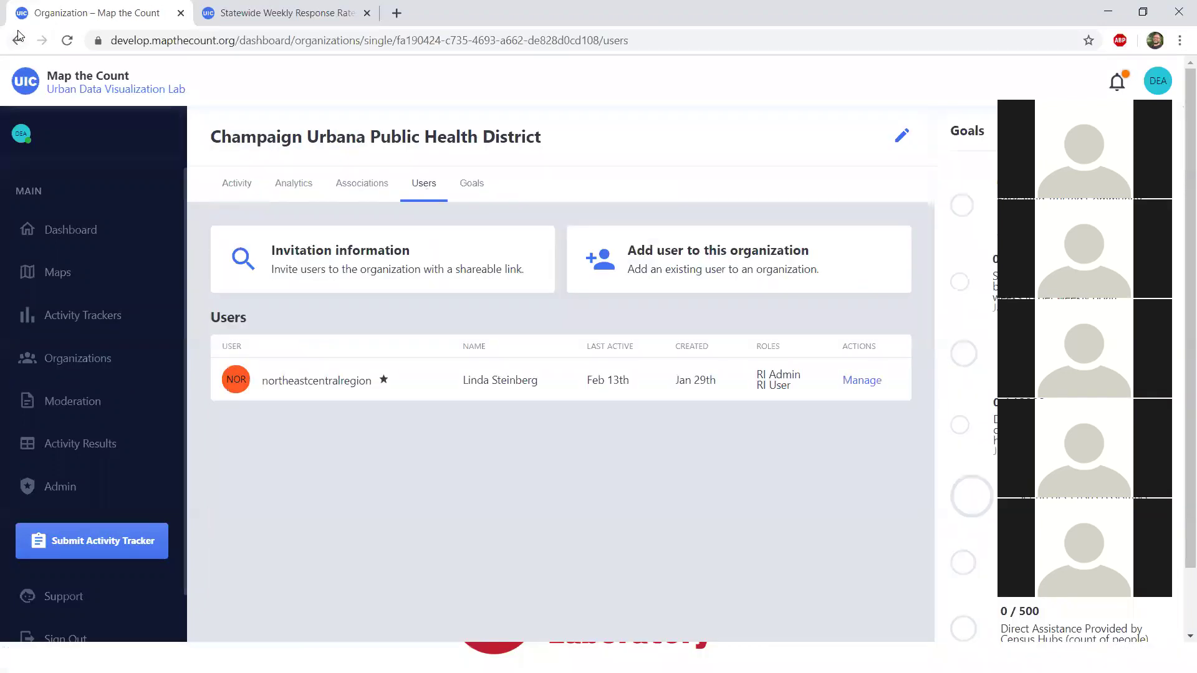
{"action": "left_click", "coordinate": [17, 40]}
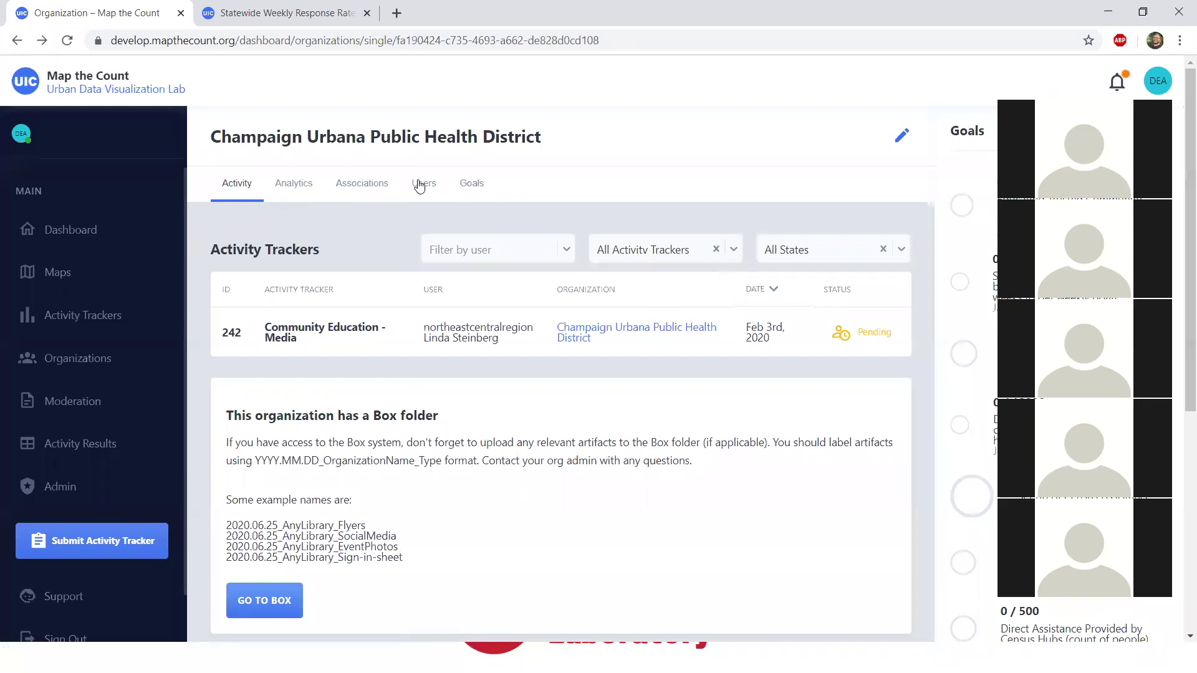
Return to the organizations overview, limit it to Regional Intermediaries again and look through the list
{"action": "left_click", "coordinate": [92, 360]}
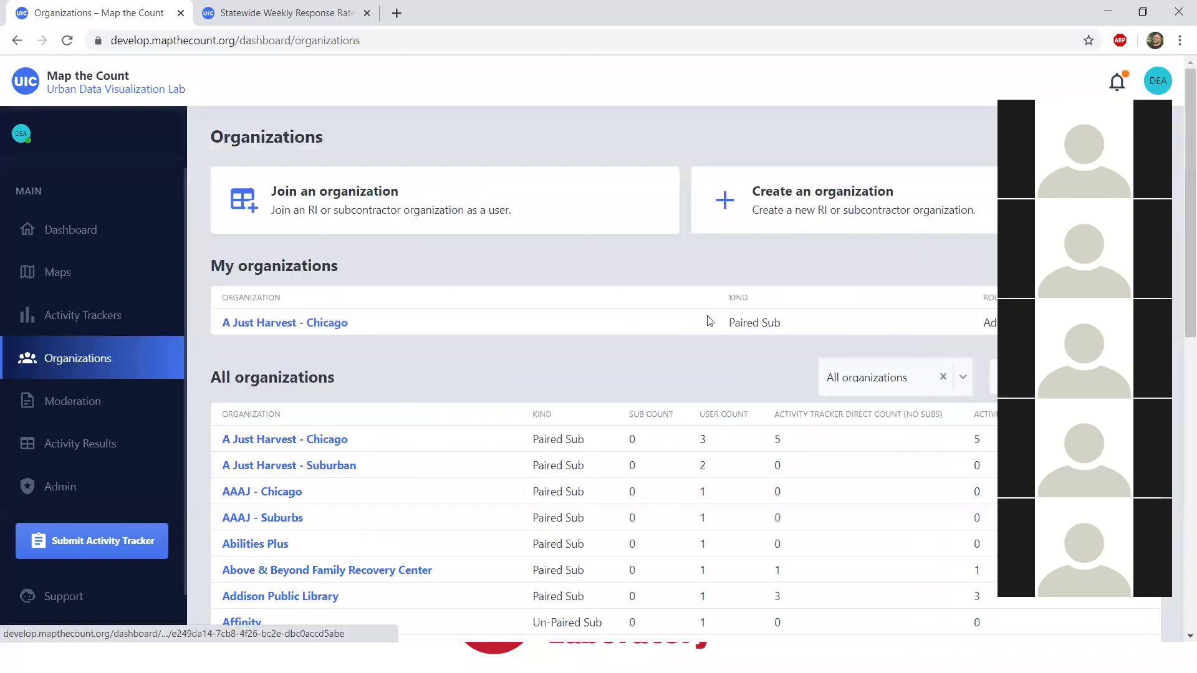
{"action": "scroll", "coordinate": [718, 384], "scroll_direction": "down", "scroll_amount": 5}
{"action": "scroll", "coordinate": [722, 388], "scroll_direction": "up", "scroll_amount": 5}
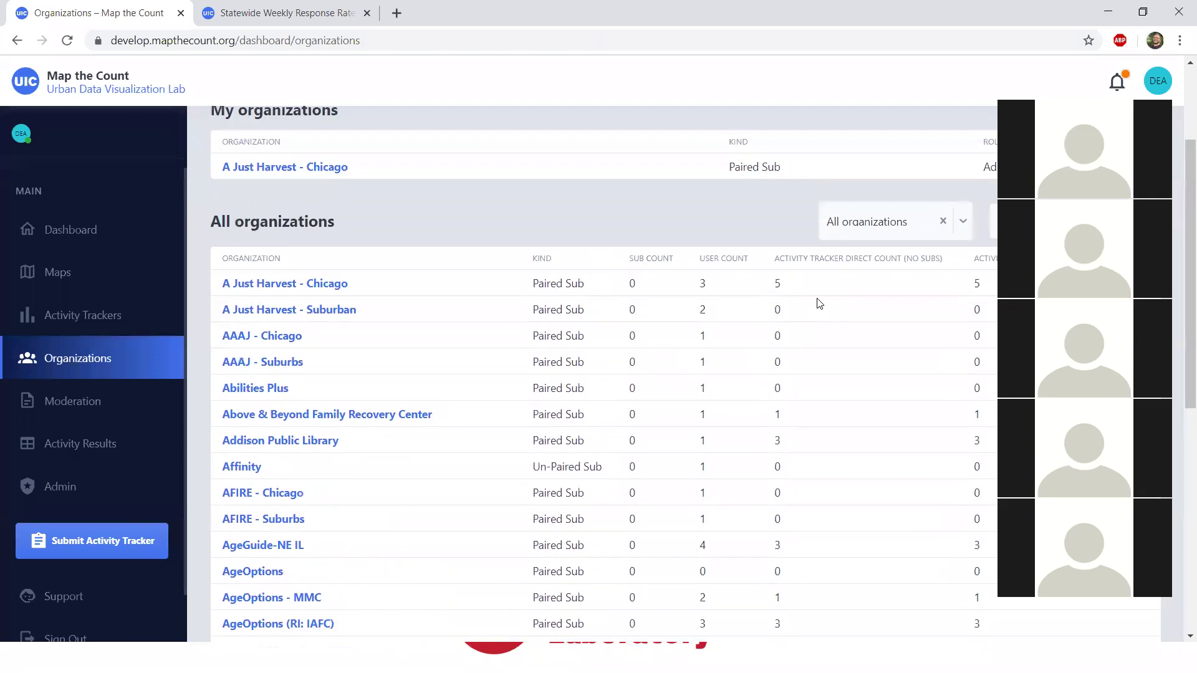
{"action": "left_click", "coordinate": [964, 377]}
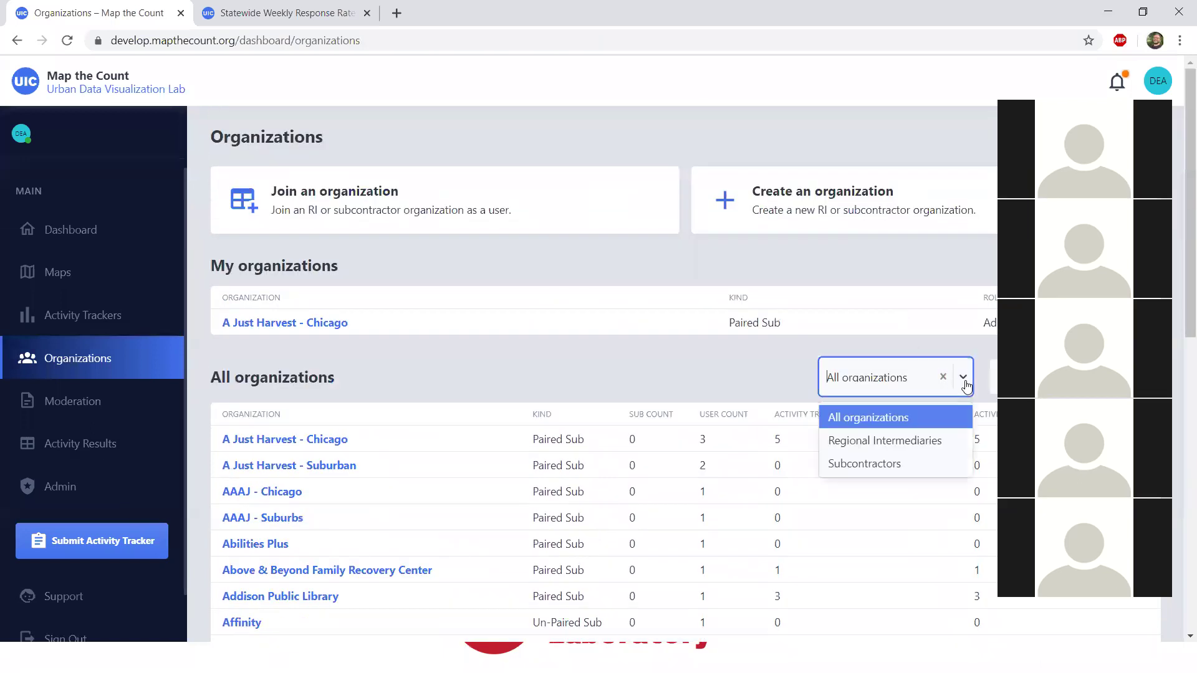
{"action": "left_click", "coordinate": [876, 441]}
{"action": "scroll", "coordinate": [424, 383], "scroll_direction": "down", "scroll_amount": 4}
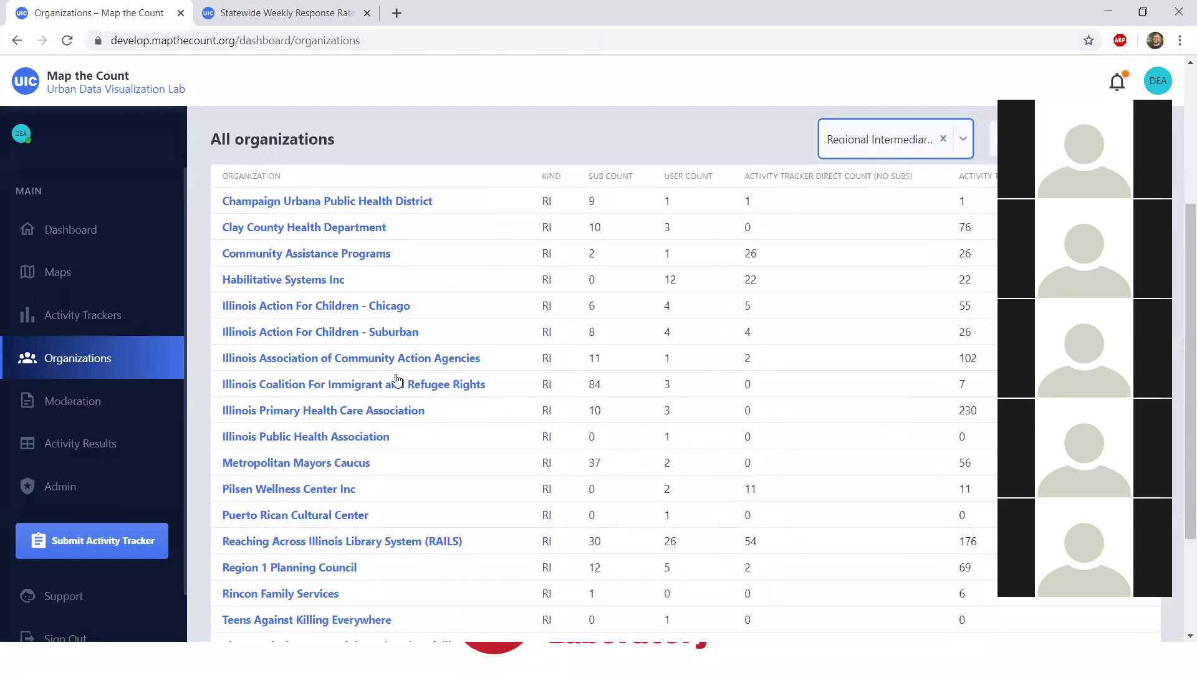
{"action": "scroll", "coordinate": [395, 382], "scroll_direction": "down", "scroll_amount": 3}
{"action": "scroll", "coordinate": [390, 351], "scroll_direction": "up", "scroll_amount": 1}
{"action": "scroll", "coordinate": [391, 351], "scroll_direction": "up", "scroll_amount": 2}
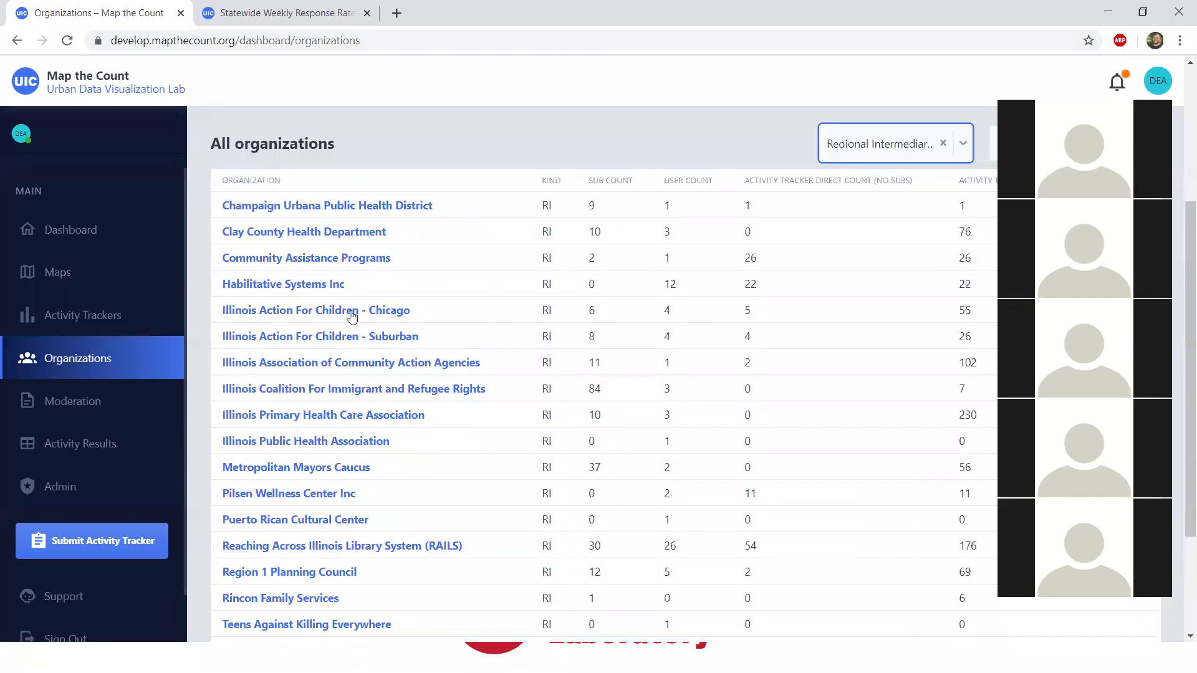
Grant the RI Admin role to the second user of Habilitative Systems Inc, save the change and reload the user list
{"action": "left_click", "coordinate": [289, 282]}
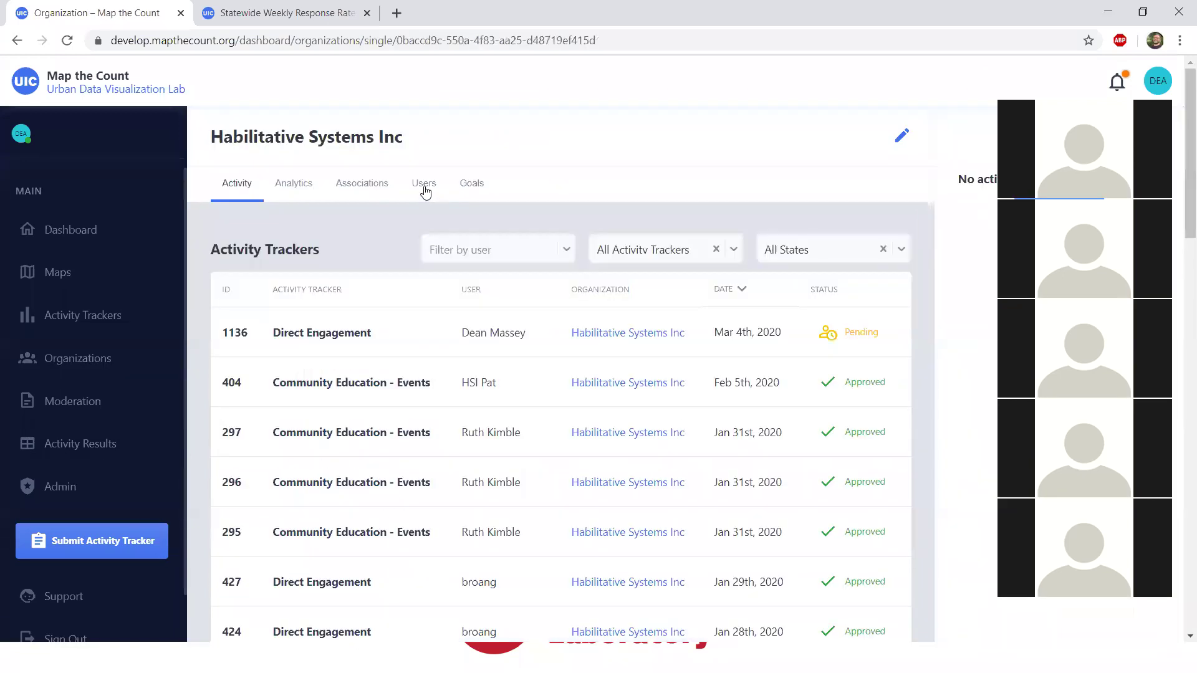
{"action": "left_click", "coordinate": [424, 191]}
{"action": "scroll", "coordinate": [472, 289], "scroll_direction": "down", "scroll_amount": 3}
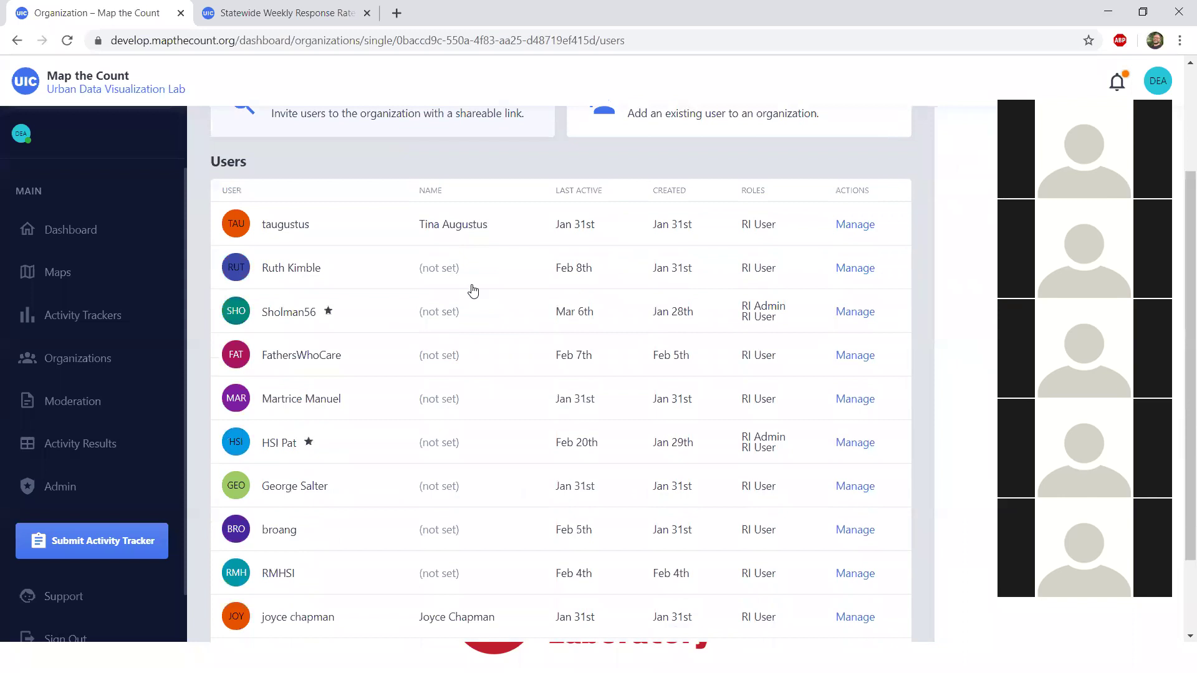
{"action": "scroll", "coordinate": [473, 291], "scroll_direction": "up", "scroll_amount": 1}
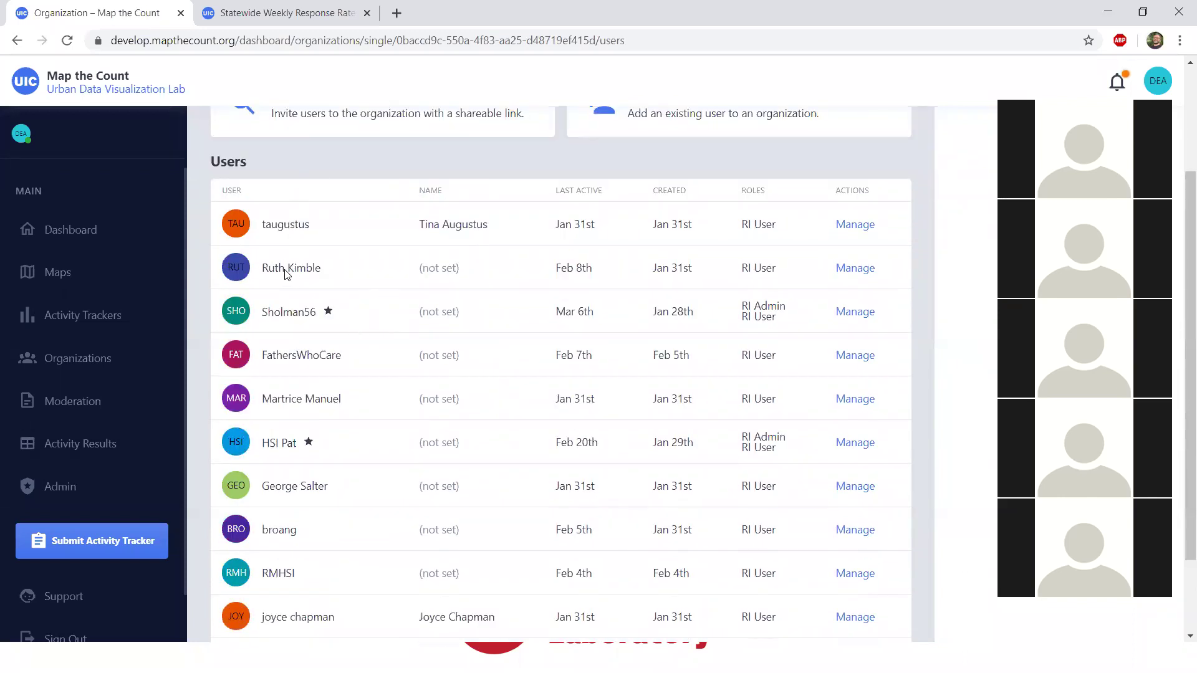
{"action": "left_click", "coordinate": [855, 268]}
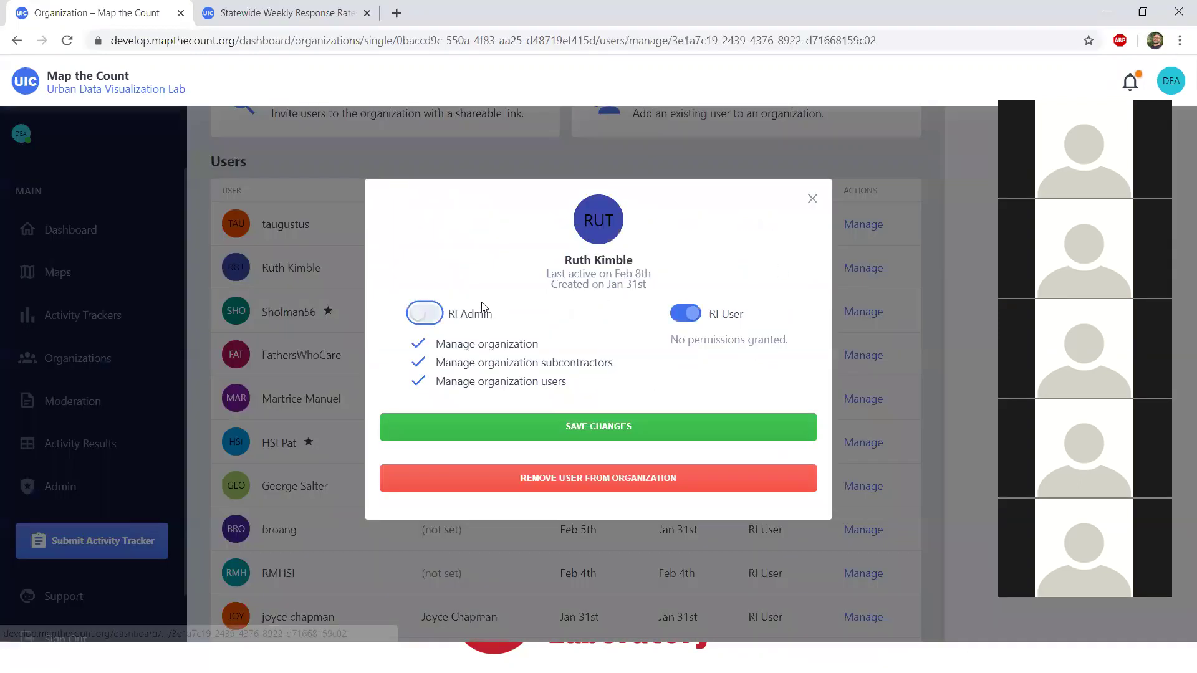
{"action": "left_click", "coordinate": [429, 318]}
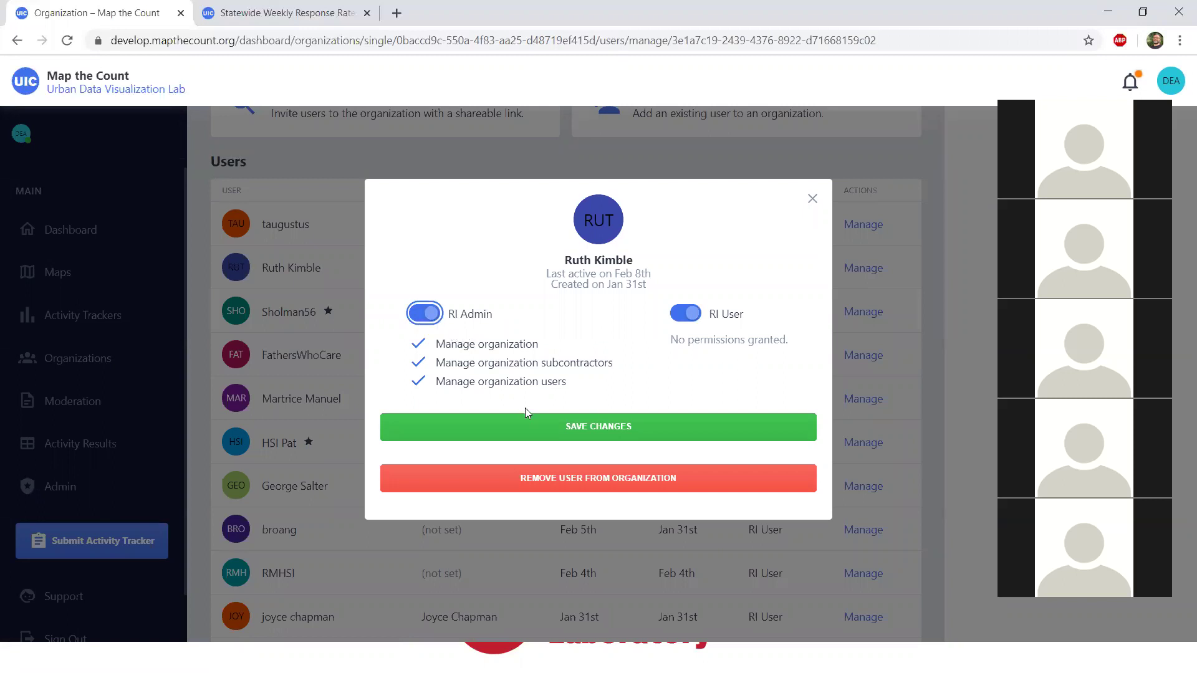
{"action": "left_click", "coordinate": [522, 429]}
{"action": "scroll", "coordinate": [560, 348], "scroll_direction": "up", "scroll_amount": 3}
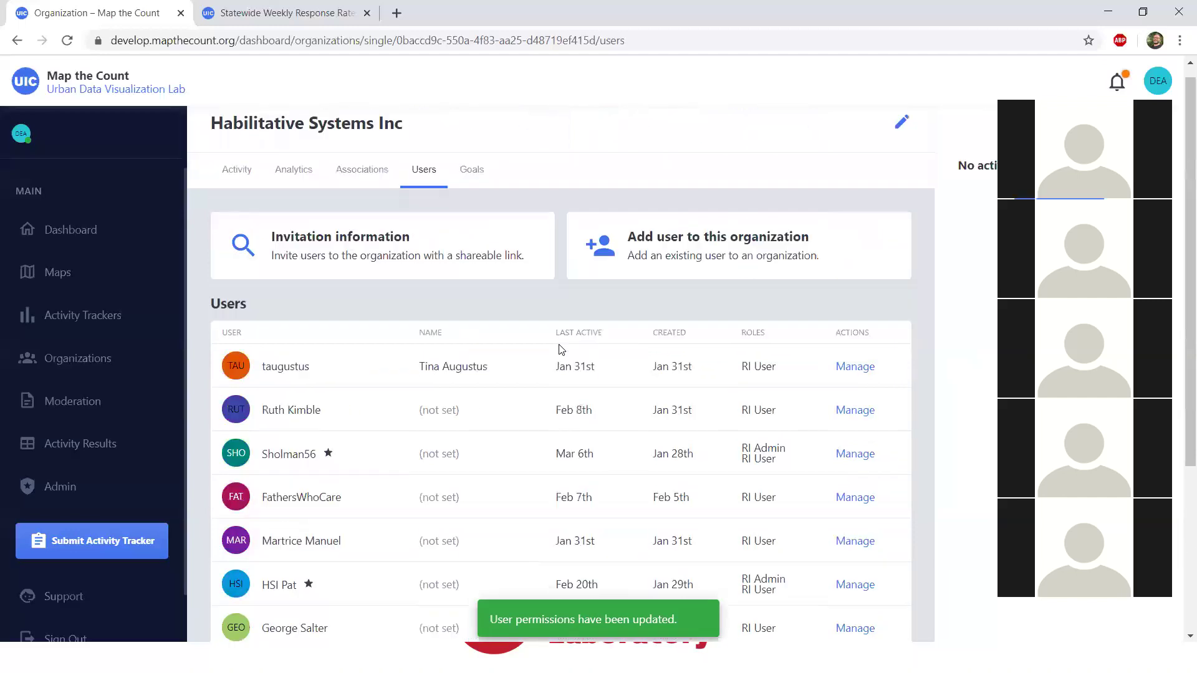
{"action": "left_click", "coordinate": [378, 187]}
{"action": "left_click", "coordinate": [428, 192]}
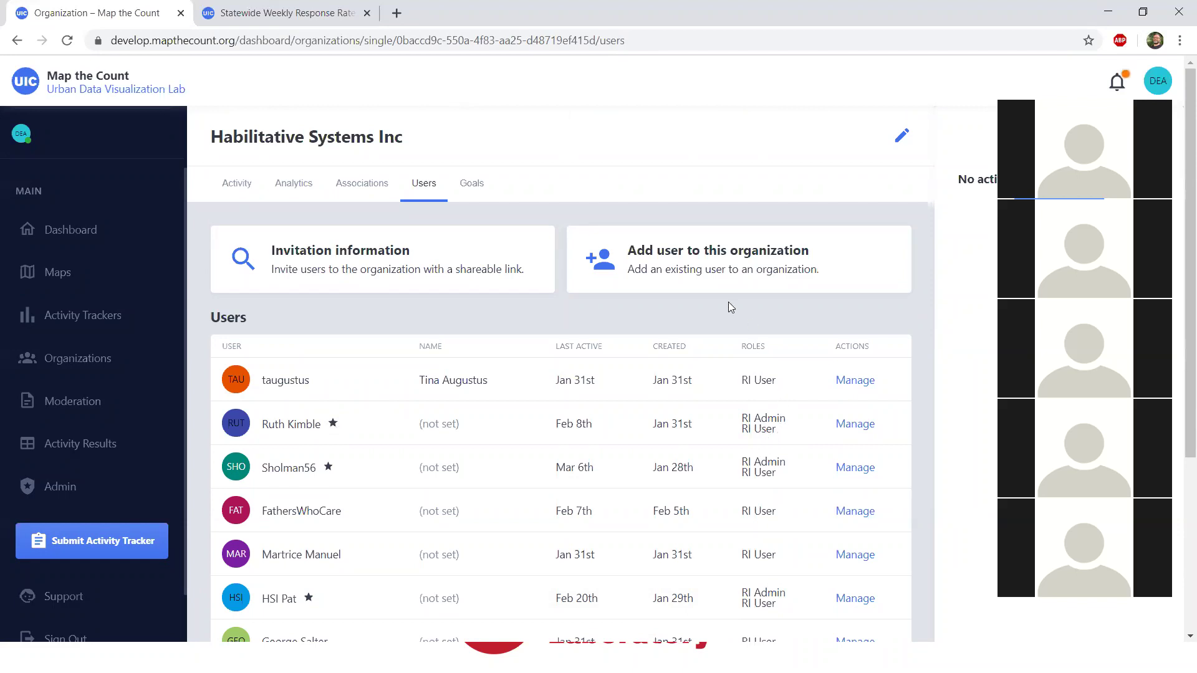
Review the dates, location and radio event details of the pending Community Education - Media tracker #1148 in moderation
{"action": "left_click", "coordinate": [73, 405]}
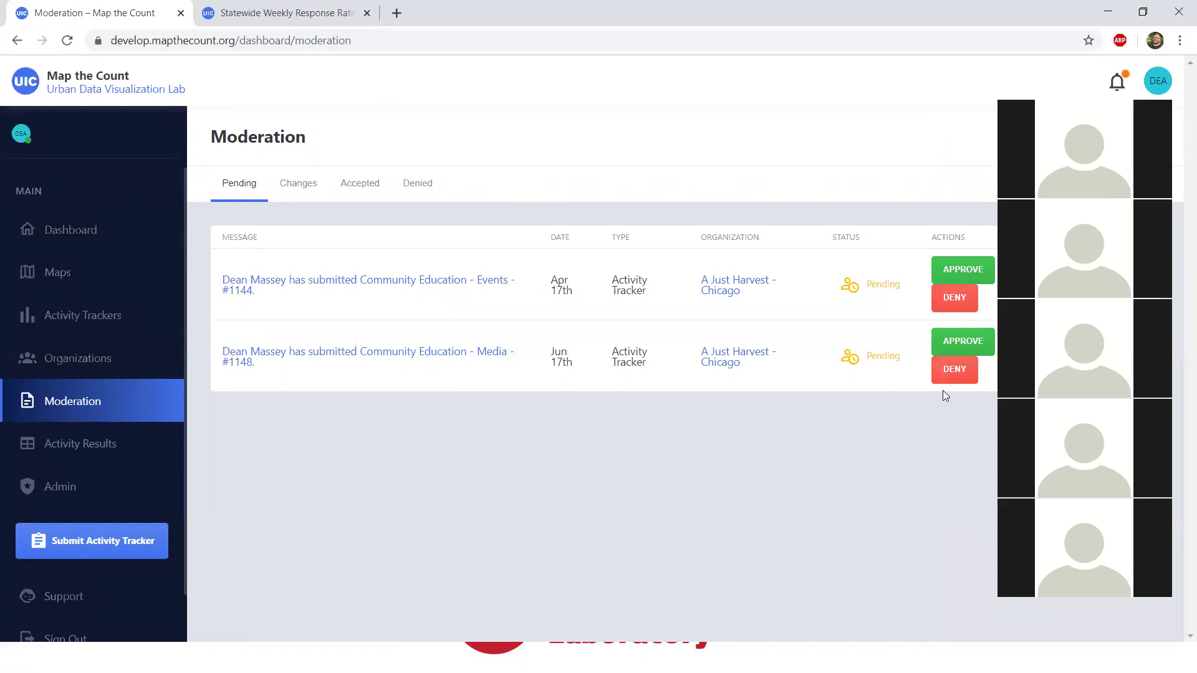
{"action": "left_click", "coordinate": [344, 359]}
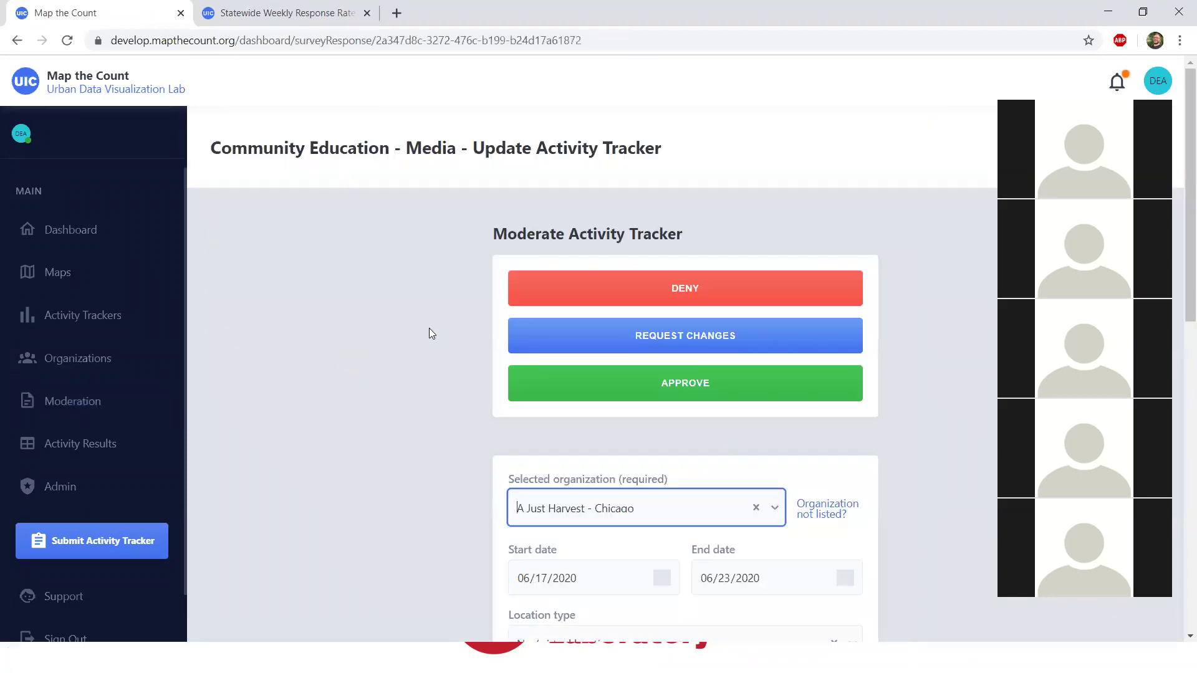
{"action": "scroll", "coordinate": [427, 329], "scroll_direction": "down", "scroll_amount": 3}
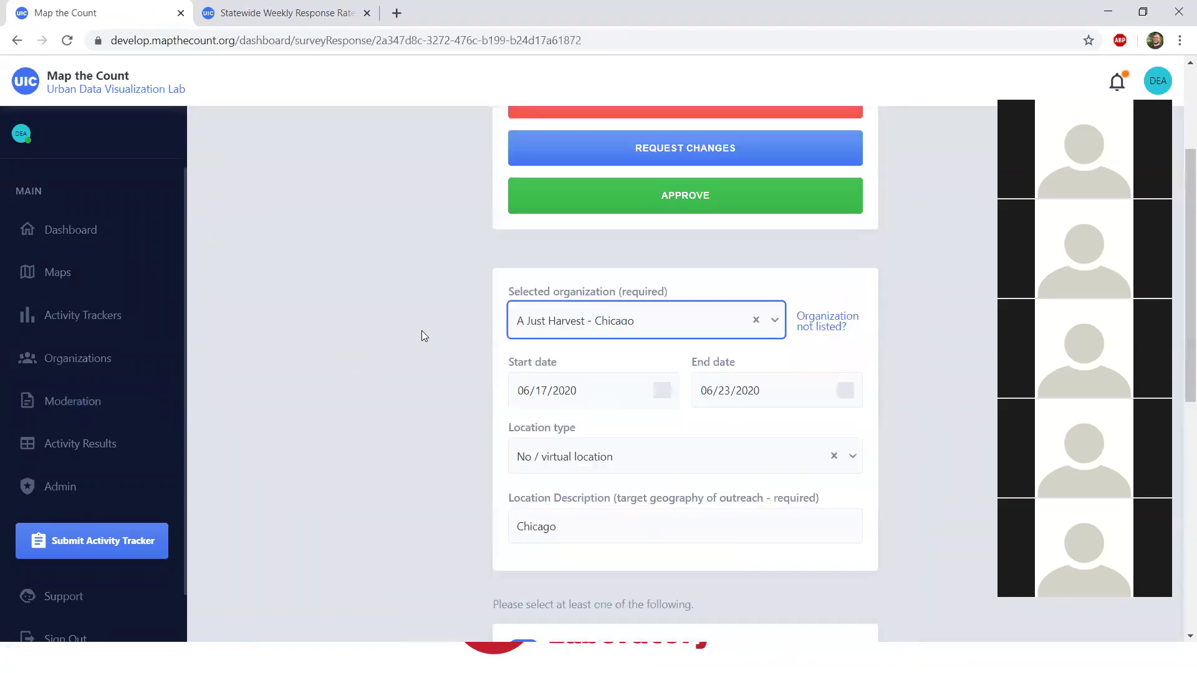
{"action": "scroll", "coordinate": [422, 330], "scroll_direction": "up", "scroll_amount": 3}
{"action": "scroll", "coordinate": [622, 232], "scroll_direction": "down", "scroll_amount": 2}
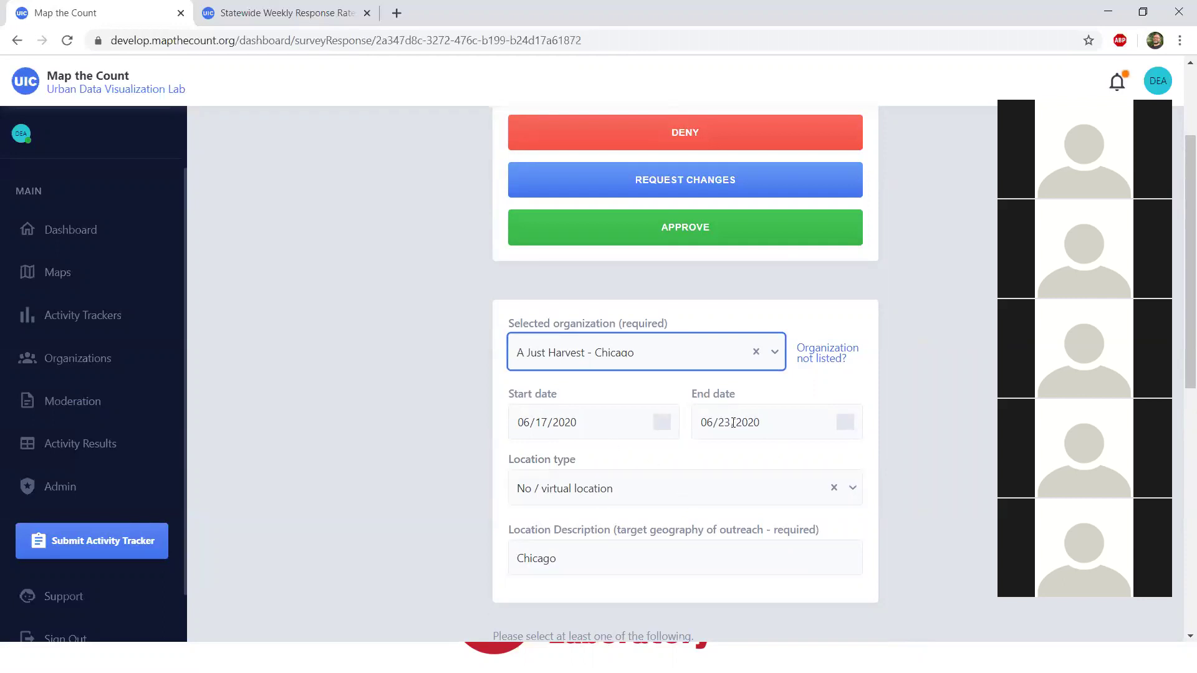
{"action": "scroll", "coordinate": [477, 391], "scroll_direction": "down", "scroll_amount": 8}
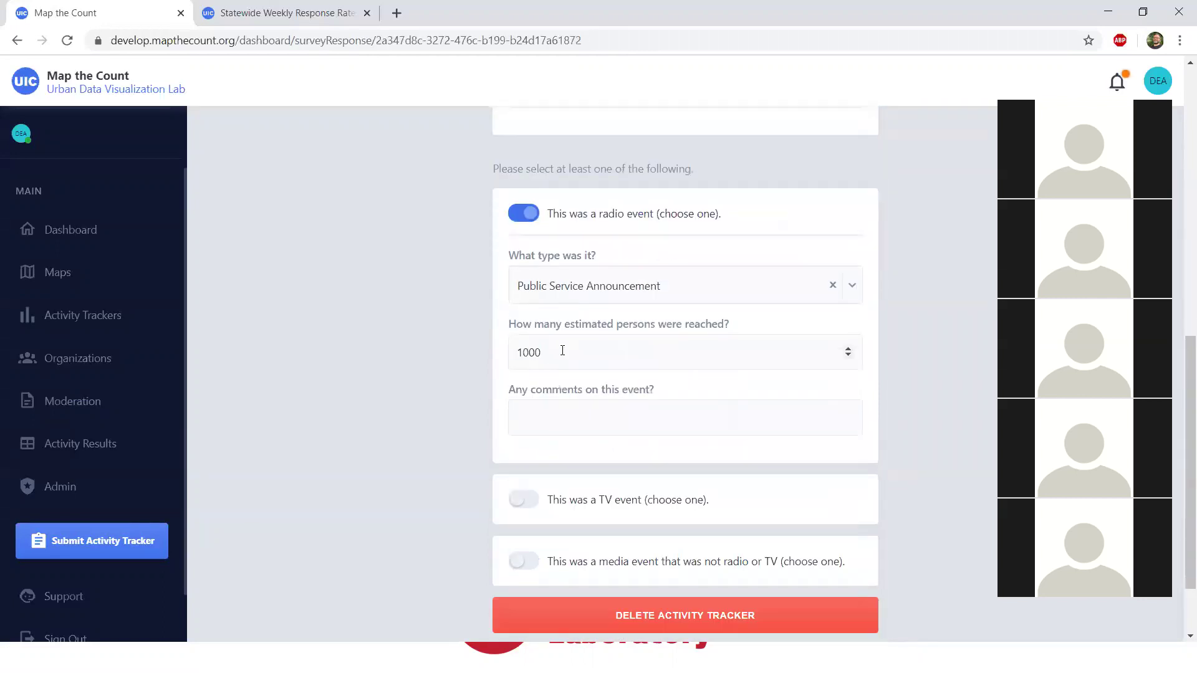
{"action": "scroll", "coordinate": [566, 277], "scroll_direction": "down", "scroll_amount": 1}
{"action": "scroll", "coordinate": [566, 276], "scroll_direction": "up", "scroll_amount": 1}
{"action": "scroll", "coordinate": [593, 331], "scroll_direction": "up", "scroll_amount": 6}
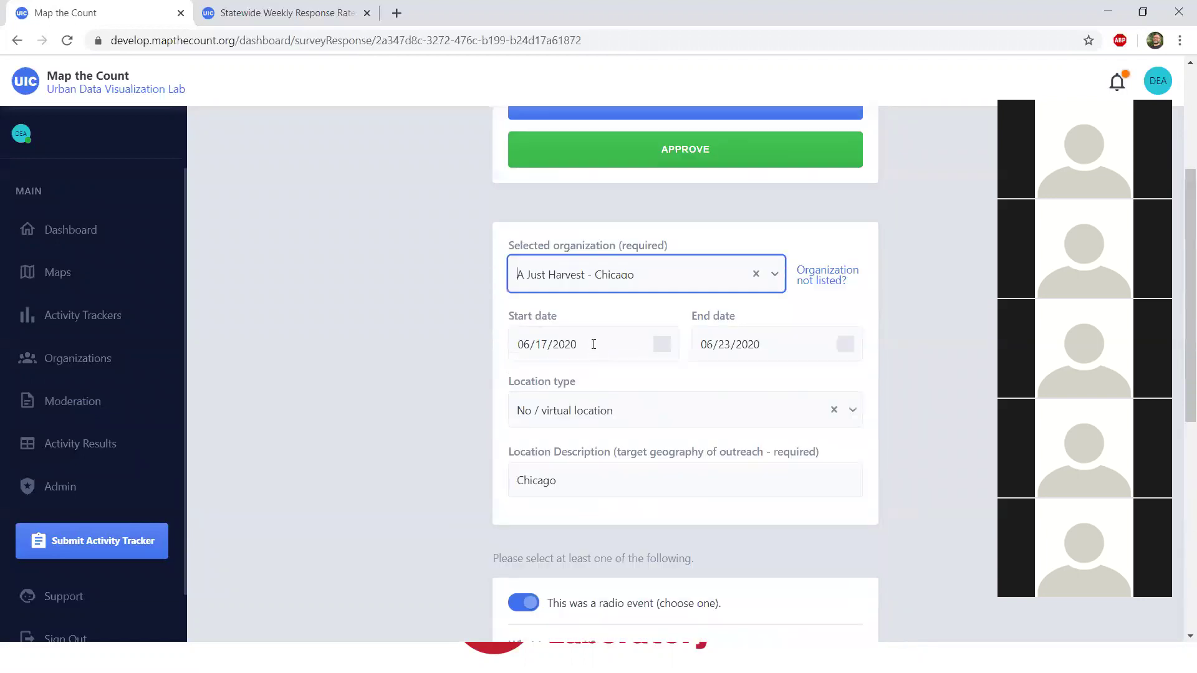
{"action": "scroll", "coordinate": [594, 344], "scroll_direction": "up", "scroll_amount": 4}
{"action": "scroll", "coordinate": [593, 353], "scroll_direction": "down", "scroll_amount": 5}
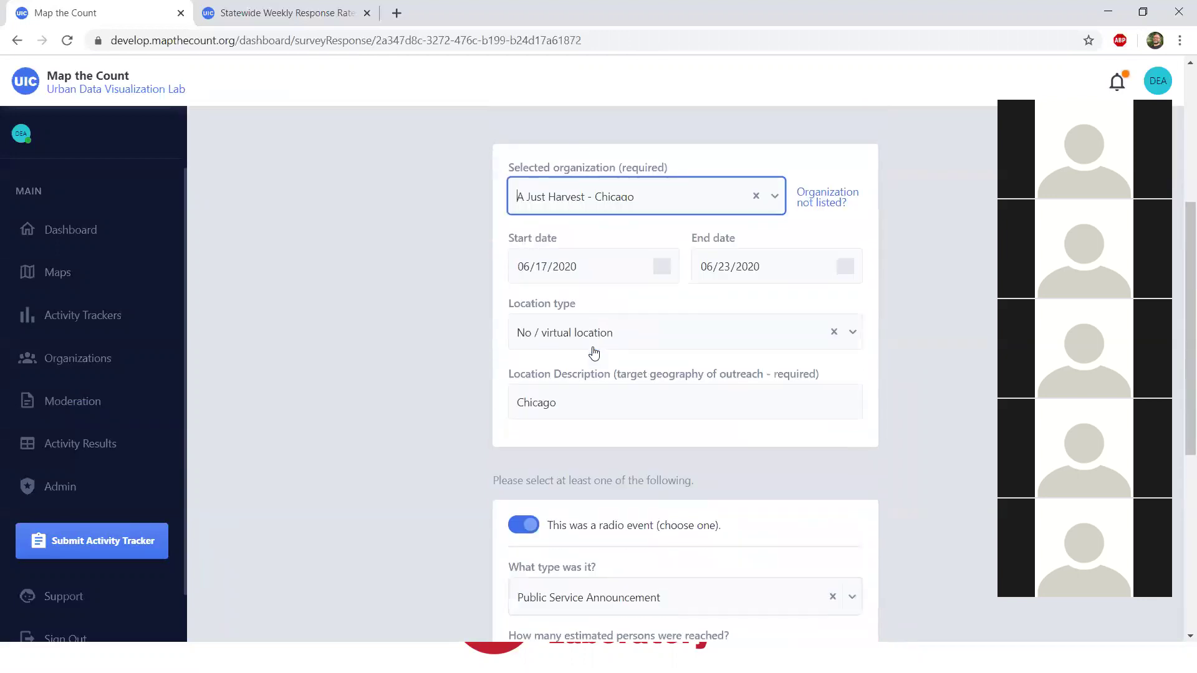
{"action": "scroll", "coordinate": [642, 408], "scroll_direction": "down", "scroll_amount": 2}
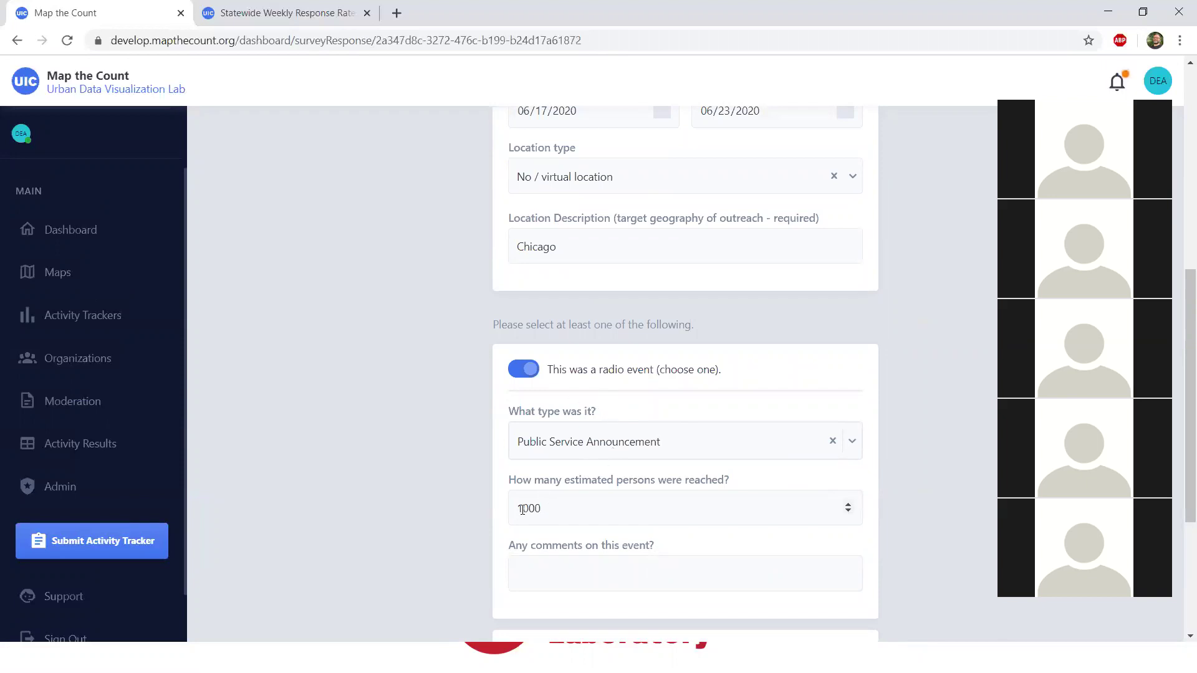
Request changes to the Community Education - Media tracker with the comment "Check the numbers for this report. It seems low."
{"action": "scroll", "coordinate": [325, 334], "scroll_direction": "up", "scroll_amount": 6}
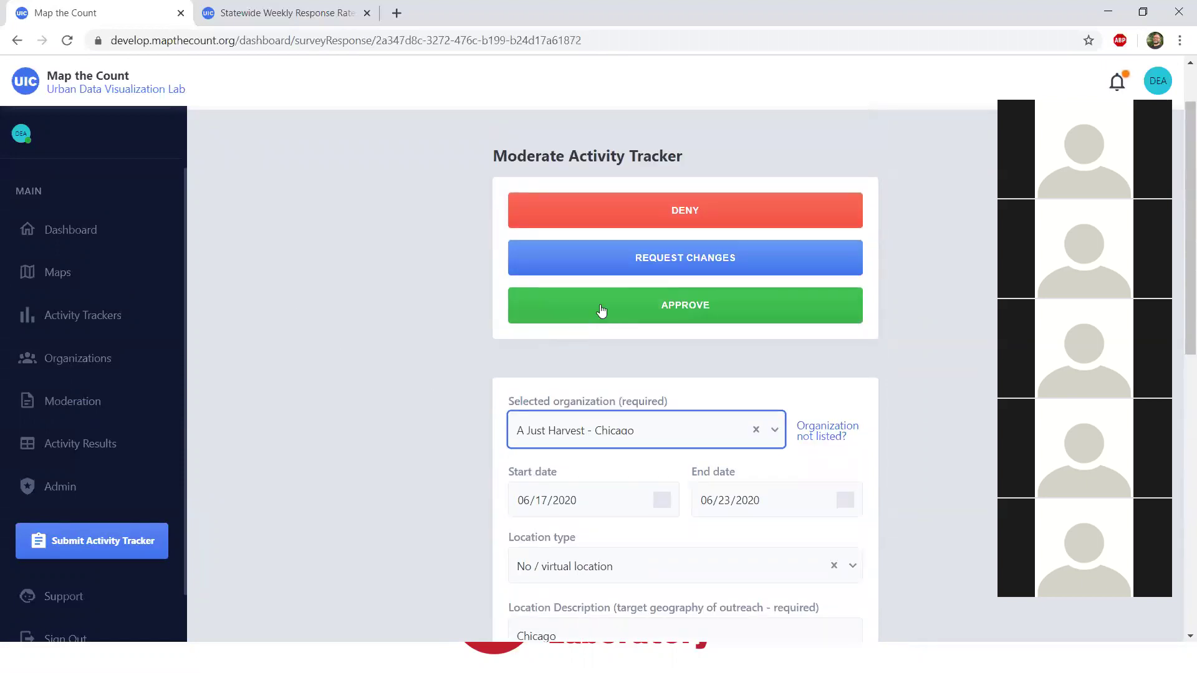
{"action": "left_click", "coordinate": [616, 266]}
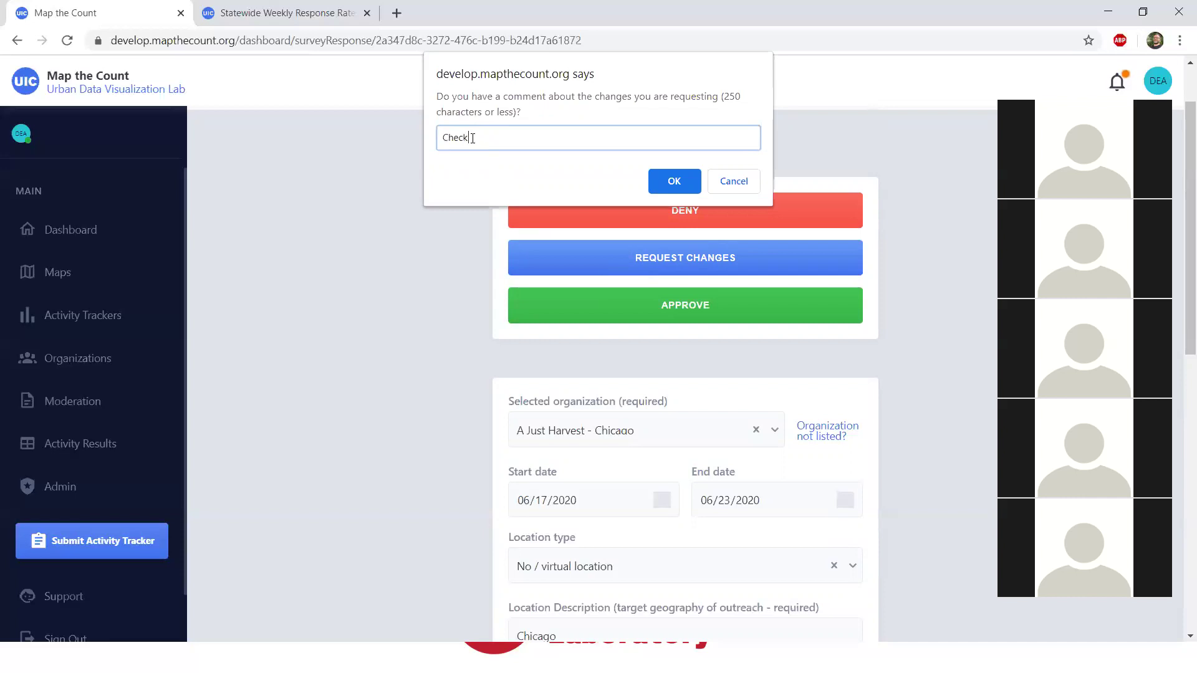
{"action": "type", "text": "Check the numbers for this report. It"}
{"action": "type", "text": "seems low."}
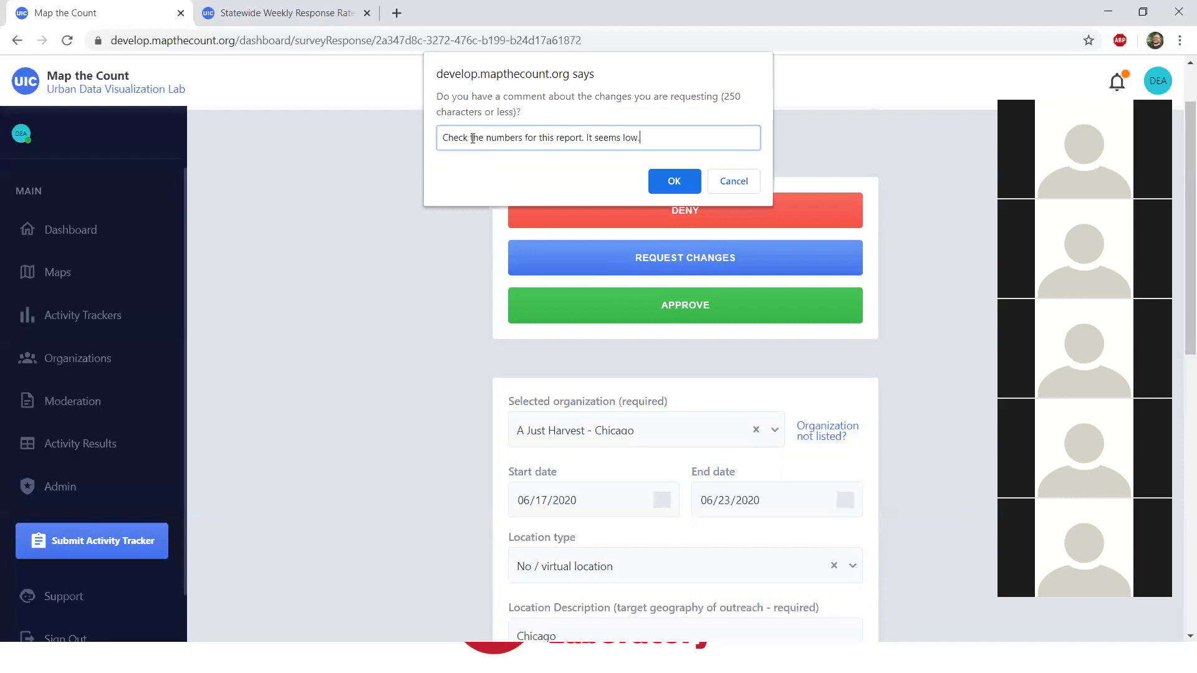
{"action": "left_click", "coordinate": [672, 182]}
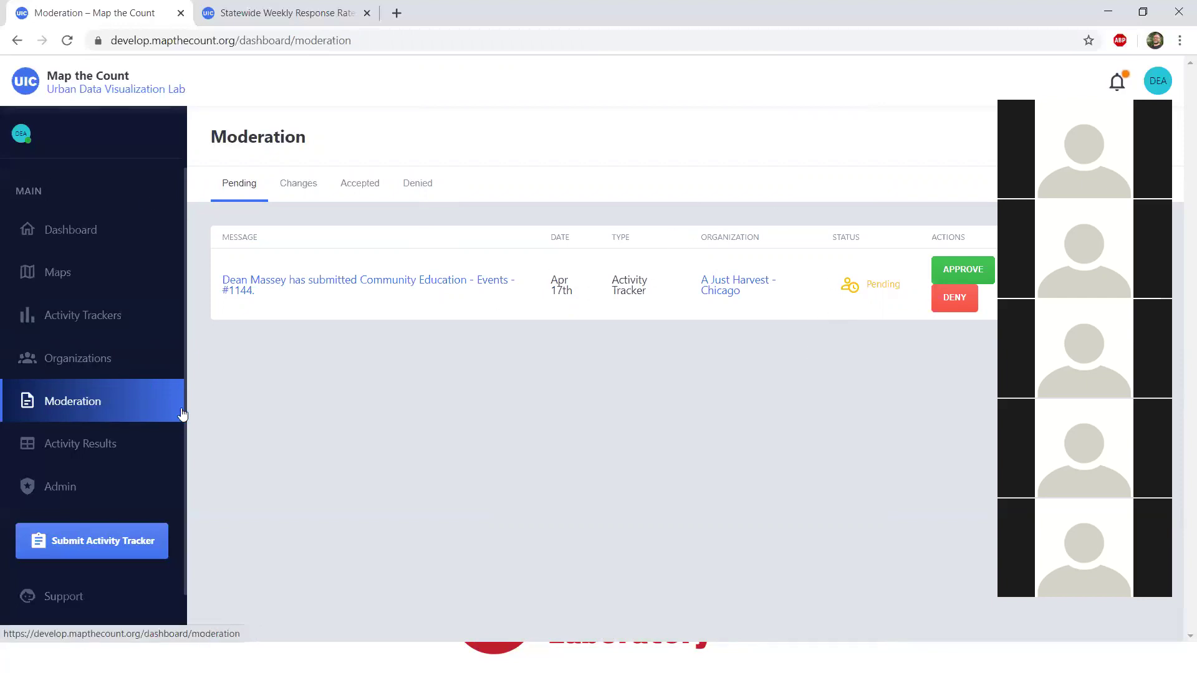
Reload the moderation list, approve the pending Community Education - Events tracker #1144 and view the notifications
{"action": "left_click", "coordinate": [67, 40]}
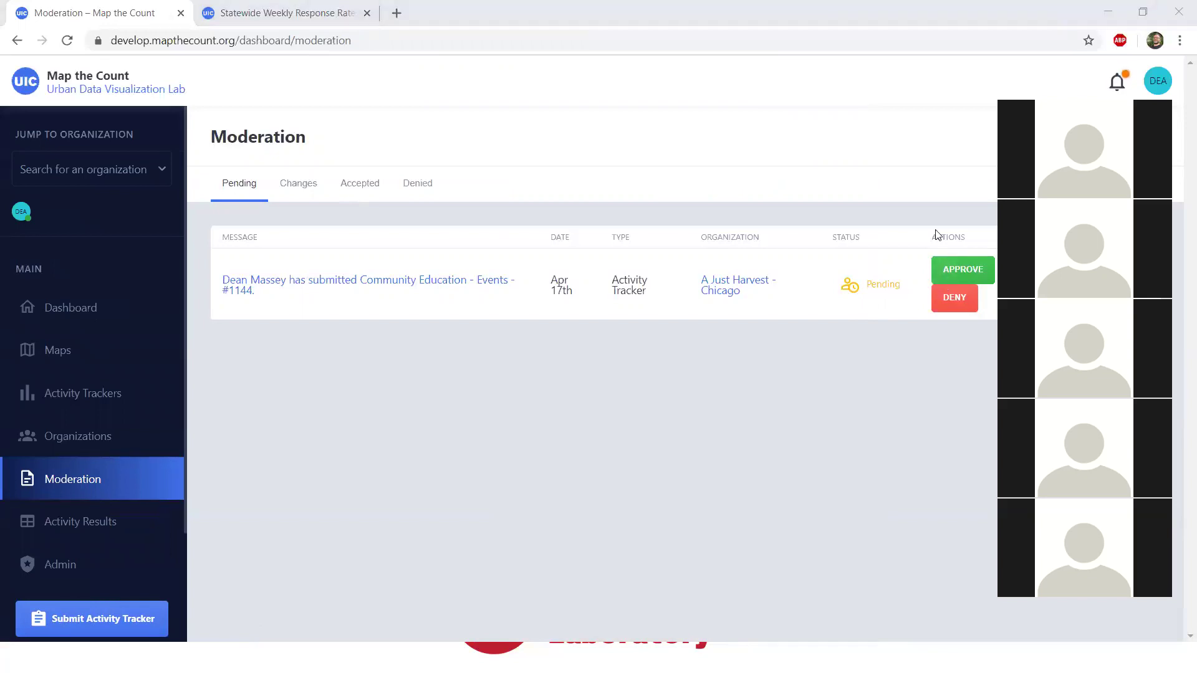
{"action": "left_click", "coordinate": [951, 270]}
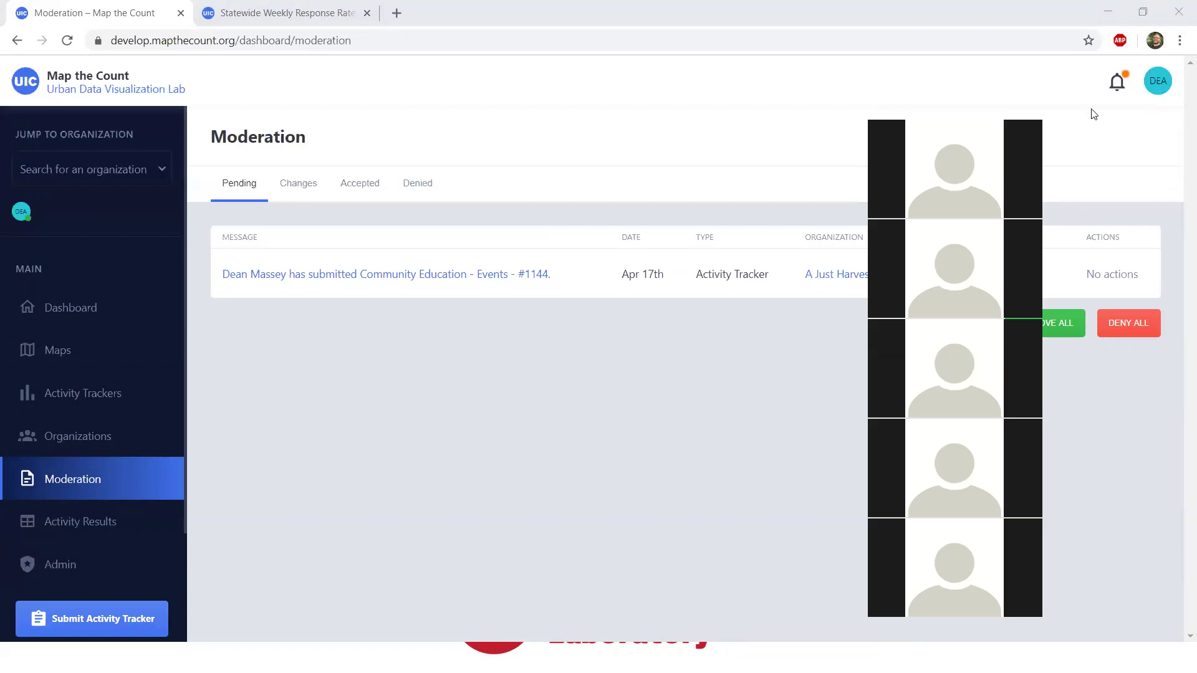
{"action": "left_click", "coordinate": [1117, 84]}
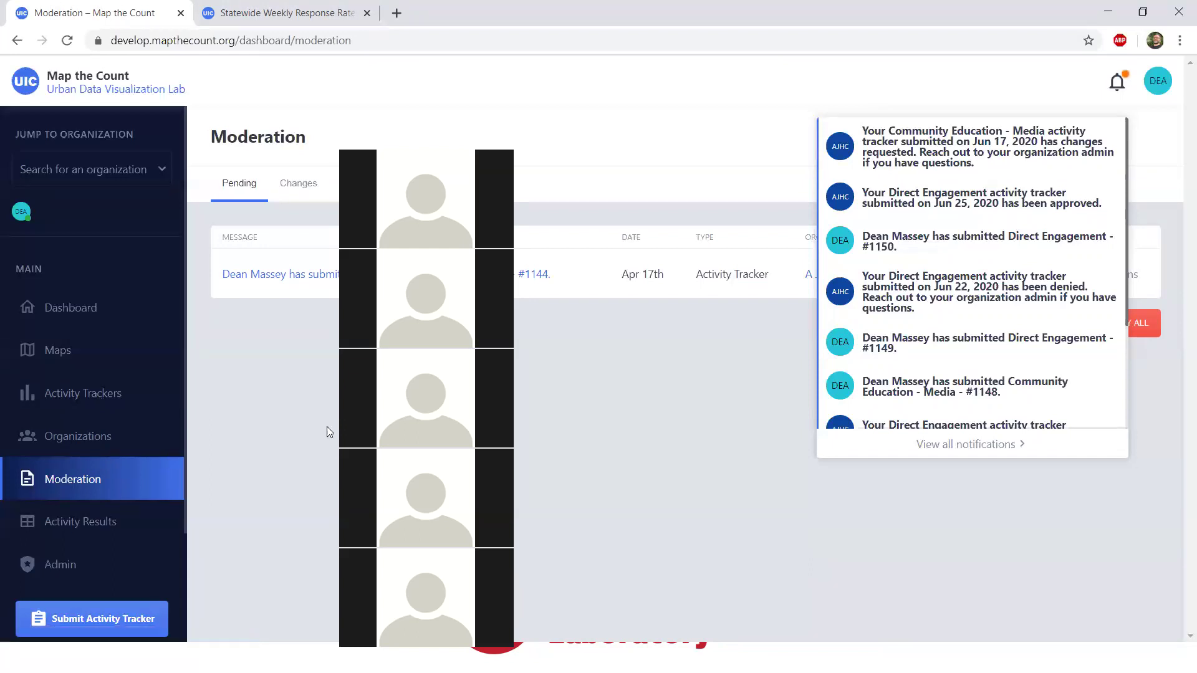
Open the A Just Harvest - Chicago organization and look through the statuses of its activity trackers
{"action": "left_click", "coordinate": [70, 445]}
{"action": "left_click", "coordinate": [70, 445]}
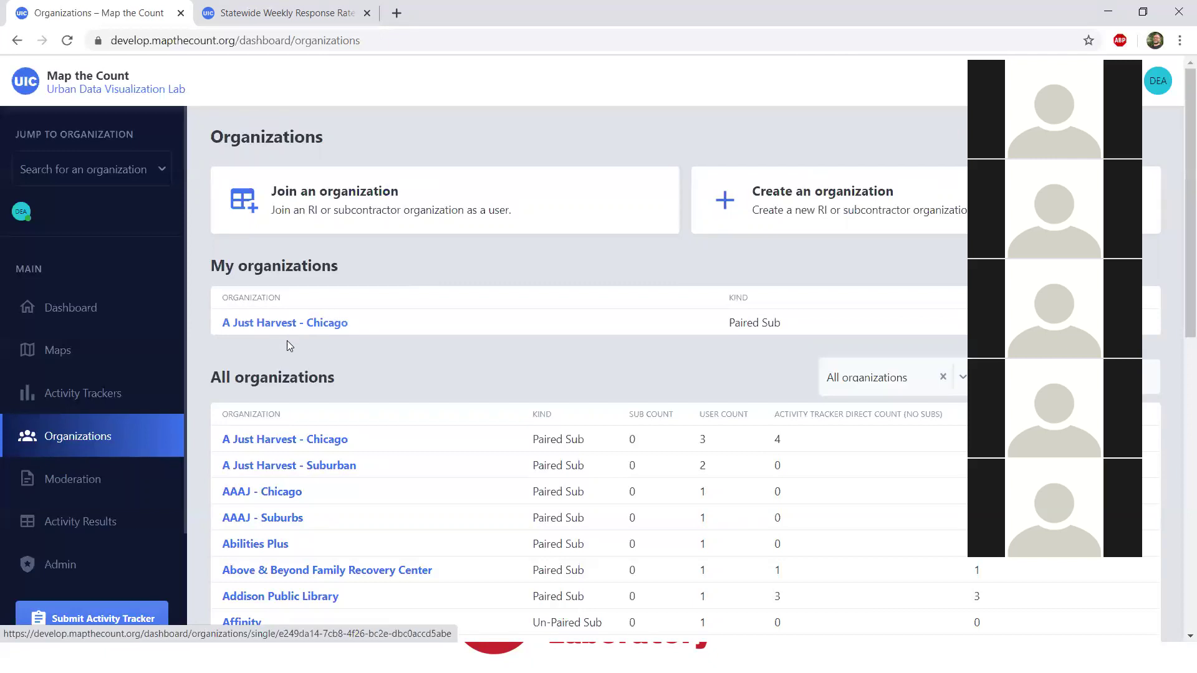
{"action": "left_click", "coordinate": [305, 323]}
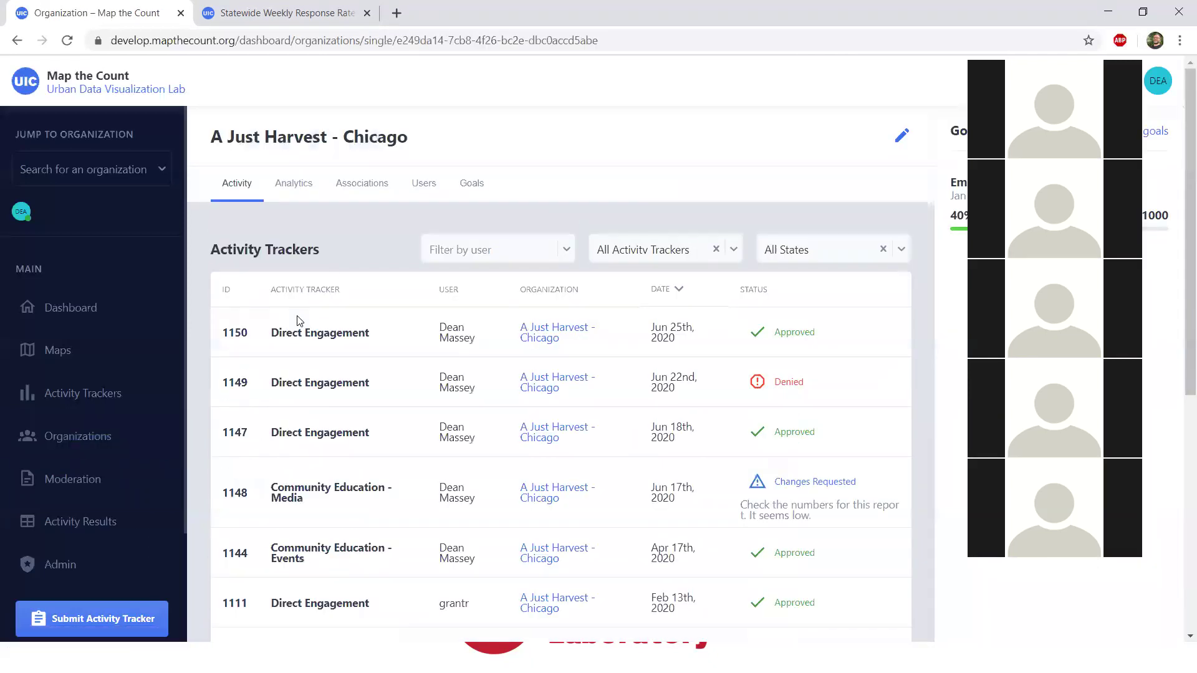
{"action": "scroll", "coordinate": [399, 306], "scroll_direction": "down", "scroll_amount": 3}
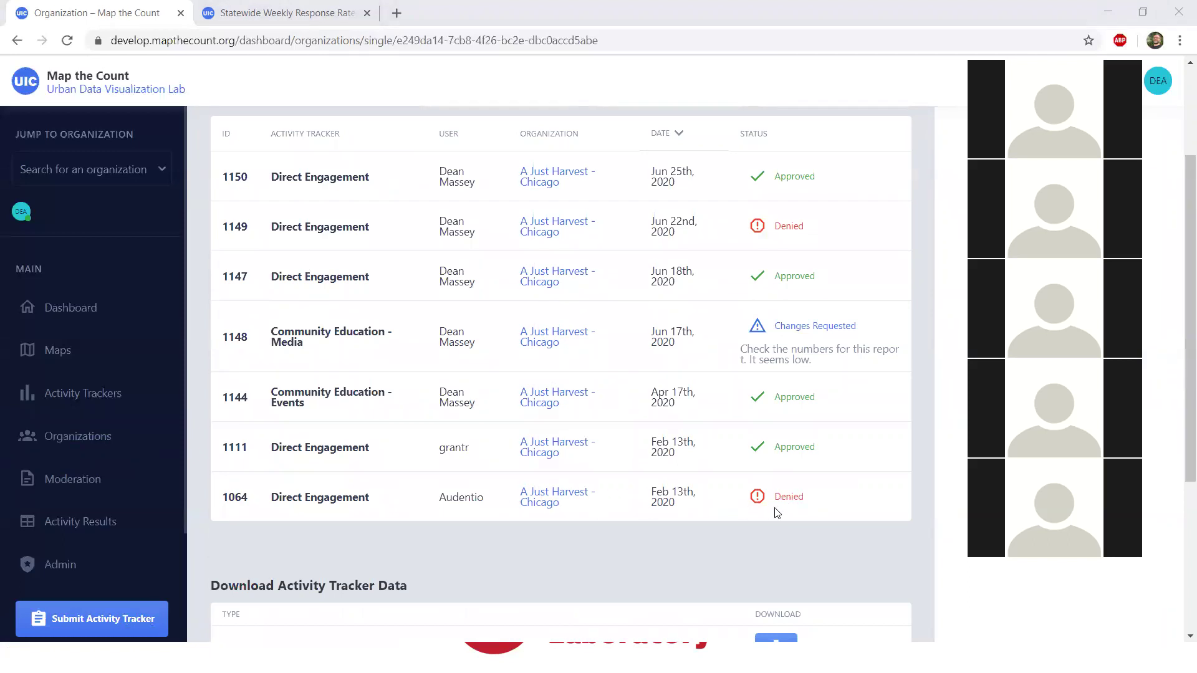
Review the details of the denied Direct Engagement tracker #1064 and return to the organization's tracker list
{"action": "left_click", "coordinate": [316, 499]}
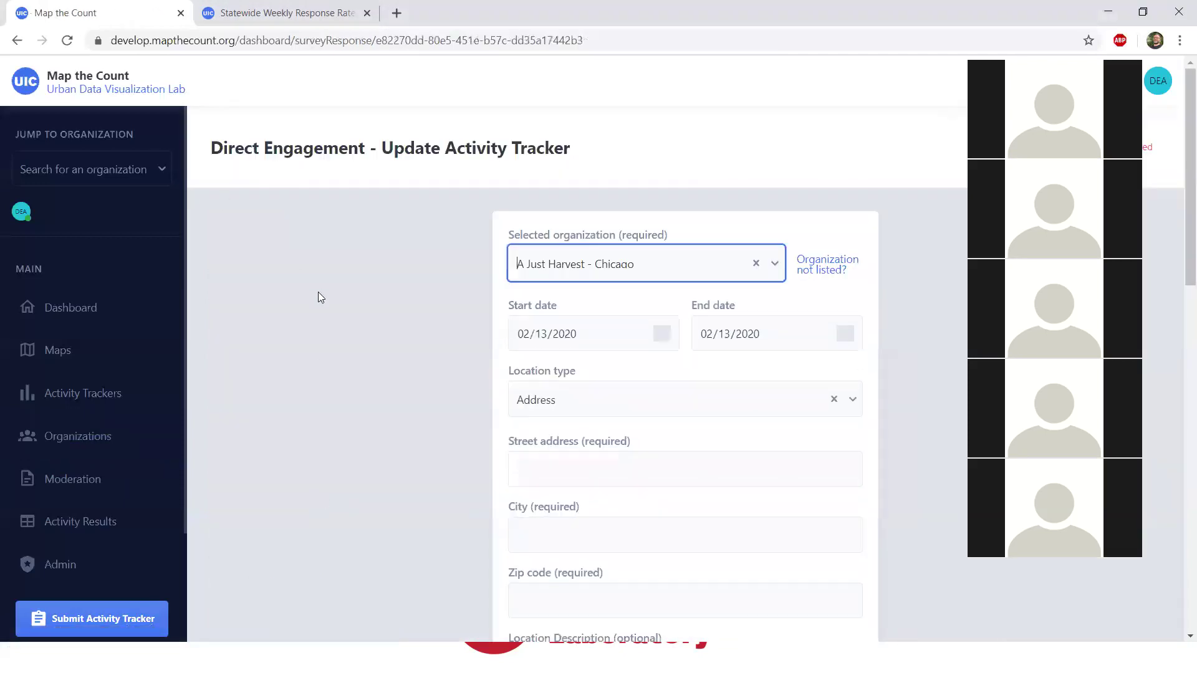
{"action": "scroll", "coordinate": [318, 293], "scroll_direction": "down", "scroll_amount": 6}
{"action": "scroll", "coordinate": [318, 298], "scroll_direction": "down", "scroll_amount": 8}
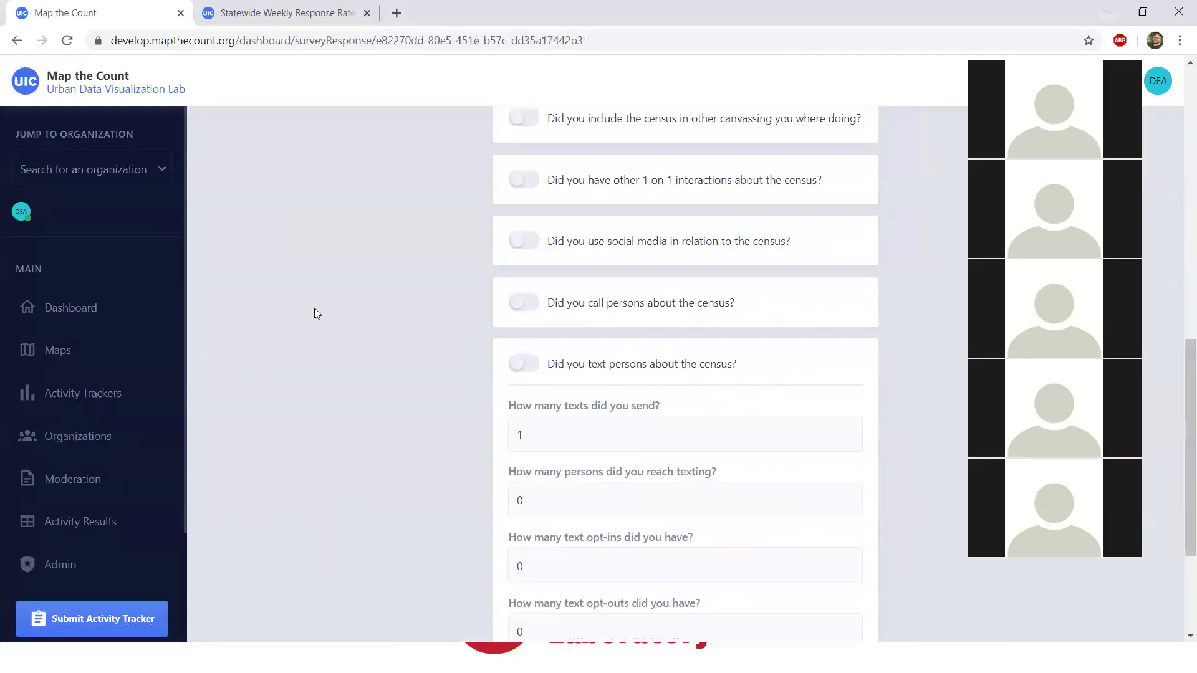
{"action": "scroll", "coordinate": [497, 374], "scroll_direction": "up", "scroll_amount": 4}
{"action": "left_click", "coordinate": [15, 40]}
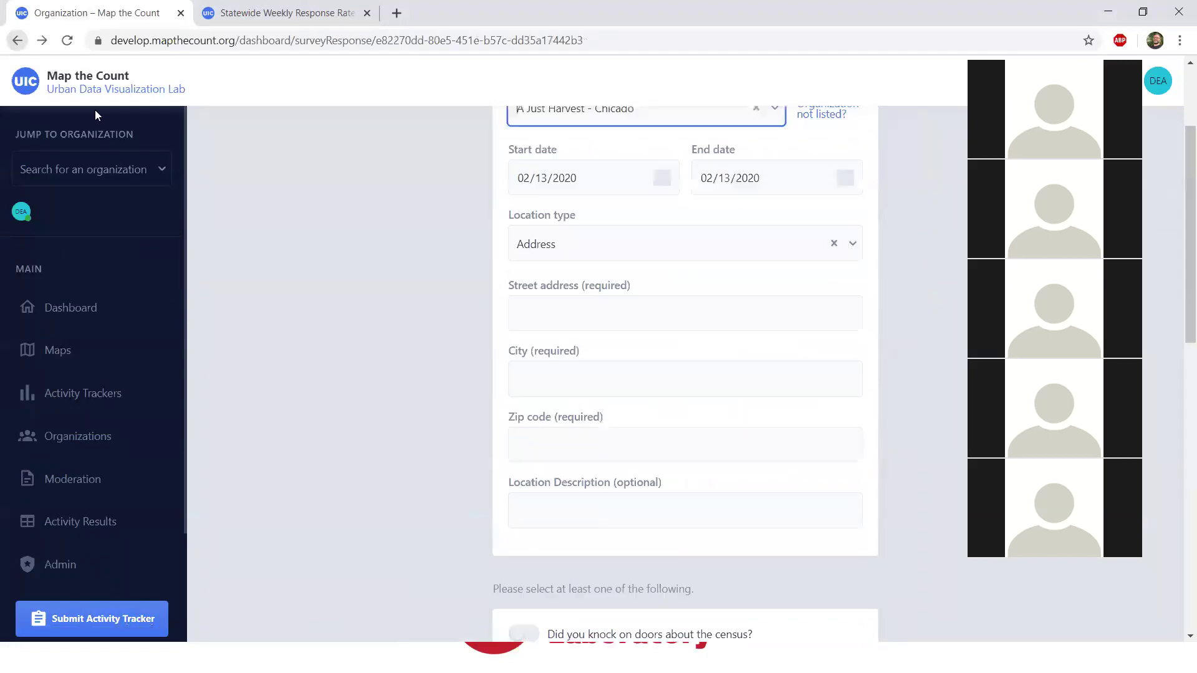
{"action": "left_click", "coordinate": [17, 40]}
{"action": "scroll", "coordinate": [487, 334], "scroll_direction": "down", "scroll_amount": 3}
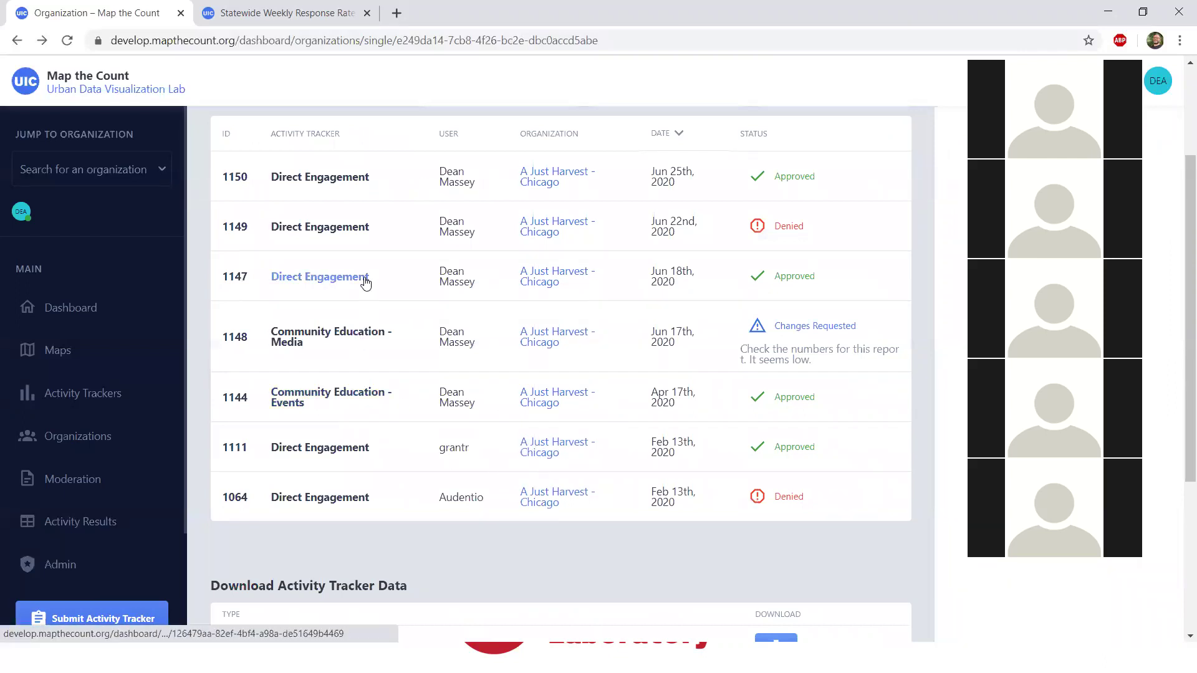
{"action": "scroll", "coordinate": [349, 293], "scroll_direction": "up", "scroll_amount": 3}
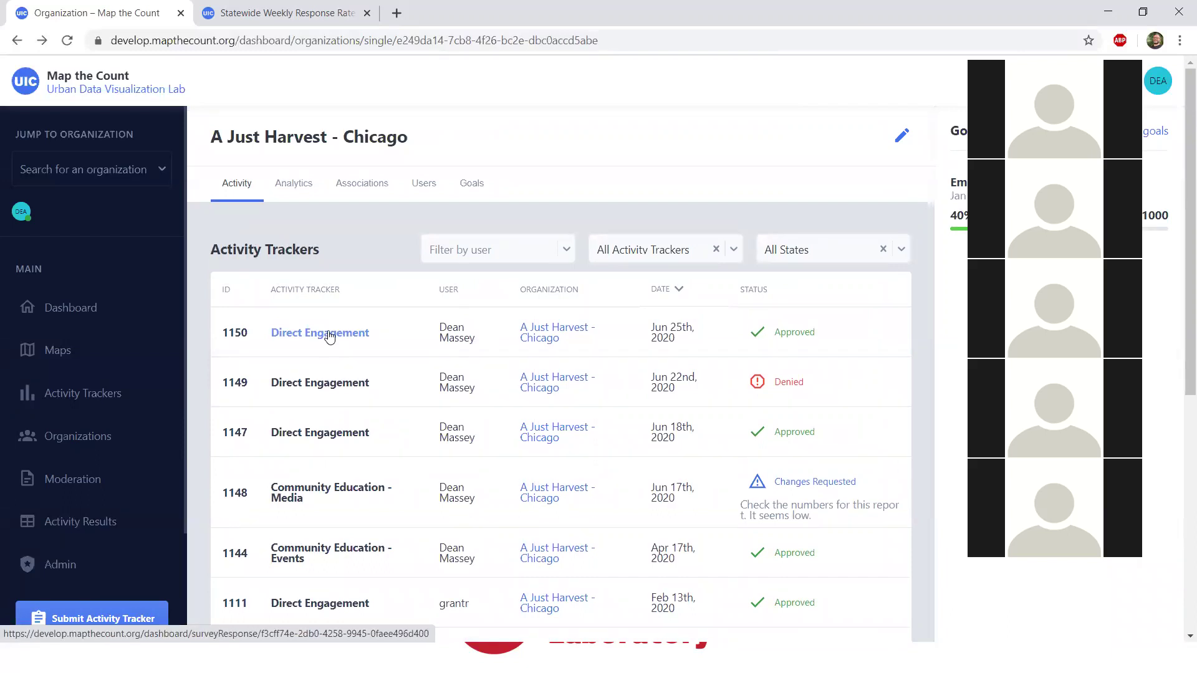
Delete the approved Direct Engagement tracker #1150 and return to the organization's tracker list
{"action": "left_click", "coordinate": [220, 335]}
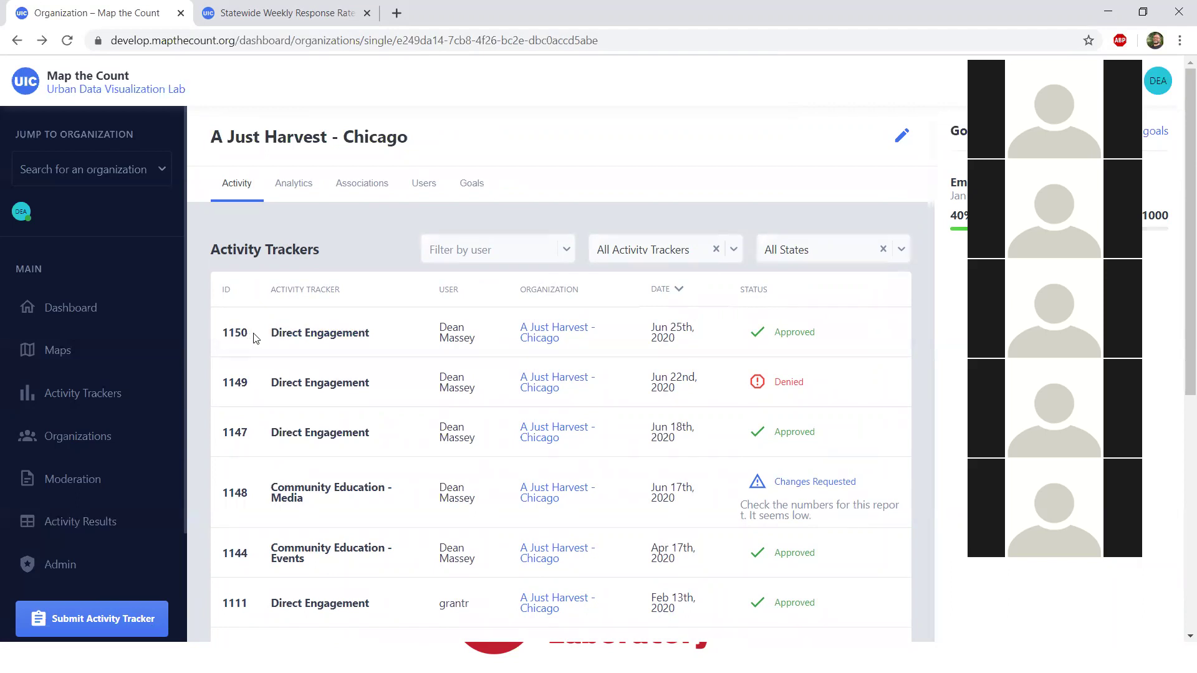
{"action": "left_click", "coordinate": [294, 339]}
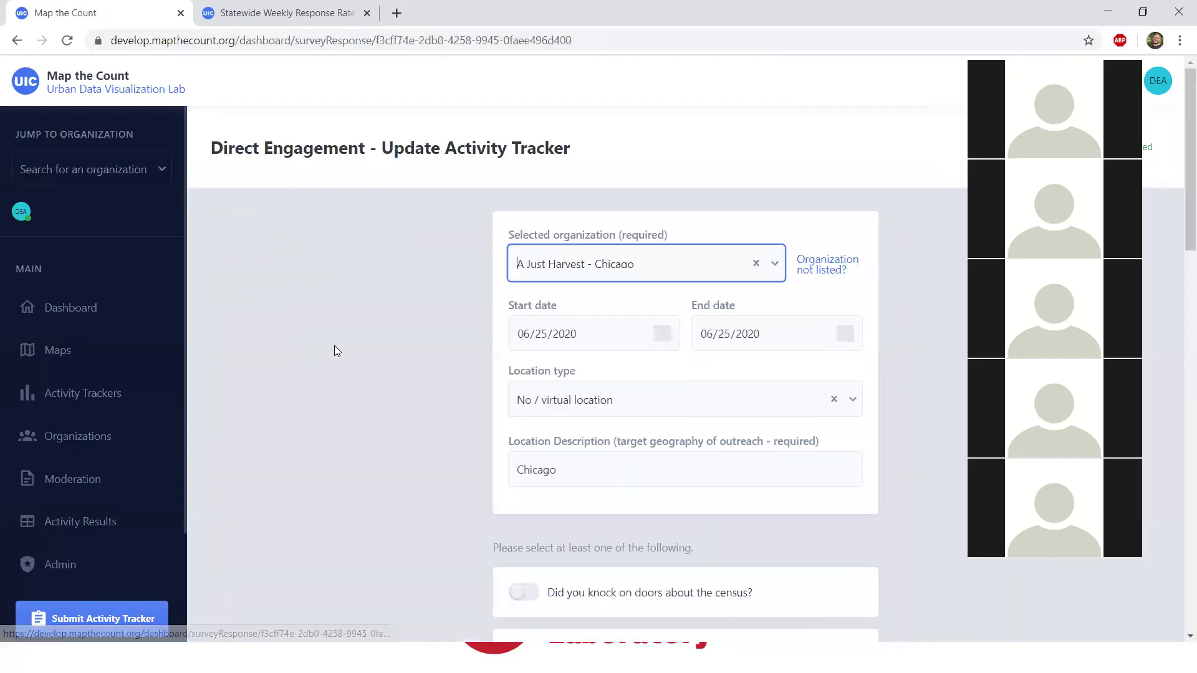
{"action": "scroll", "coordinate": [364, 367], "scroll_direction": "down", "scroll_amount": 20}
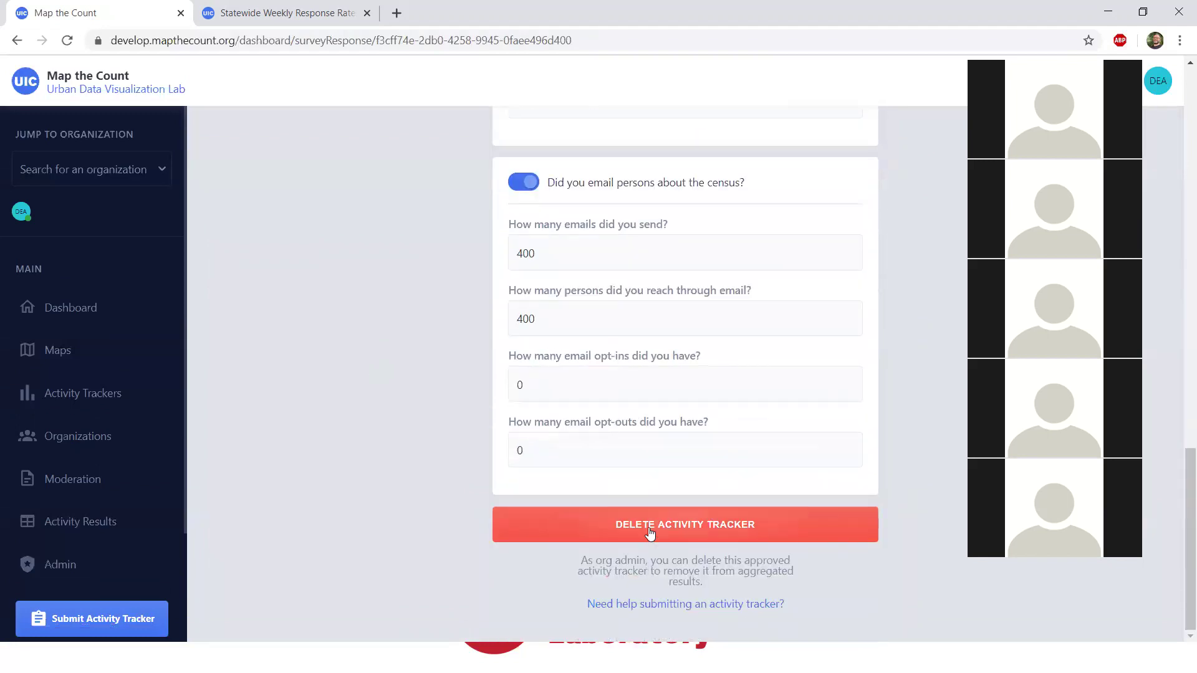
{"action": "left_click", "coordinate": [646, 539]}
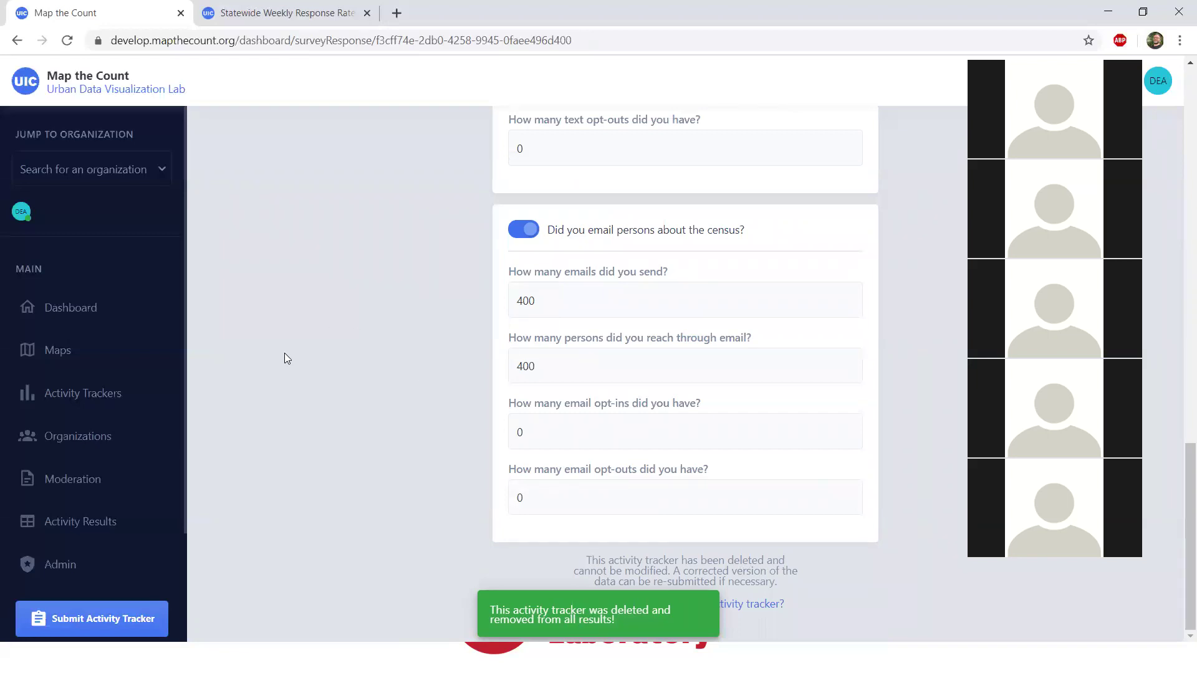
{"action": "scroll", "coordinate": [285, 353], "scroll_direction": "up", "scroll_amount": 10}
{"action": "scroll", "coordinate": [280, 367], "scroll_direction": "up", "scroll_amount": 8}
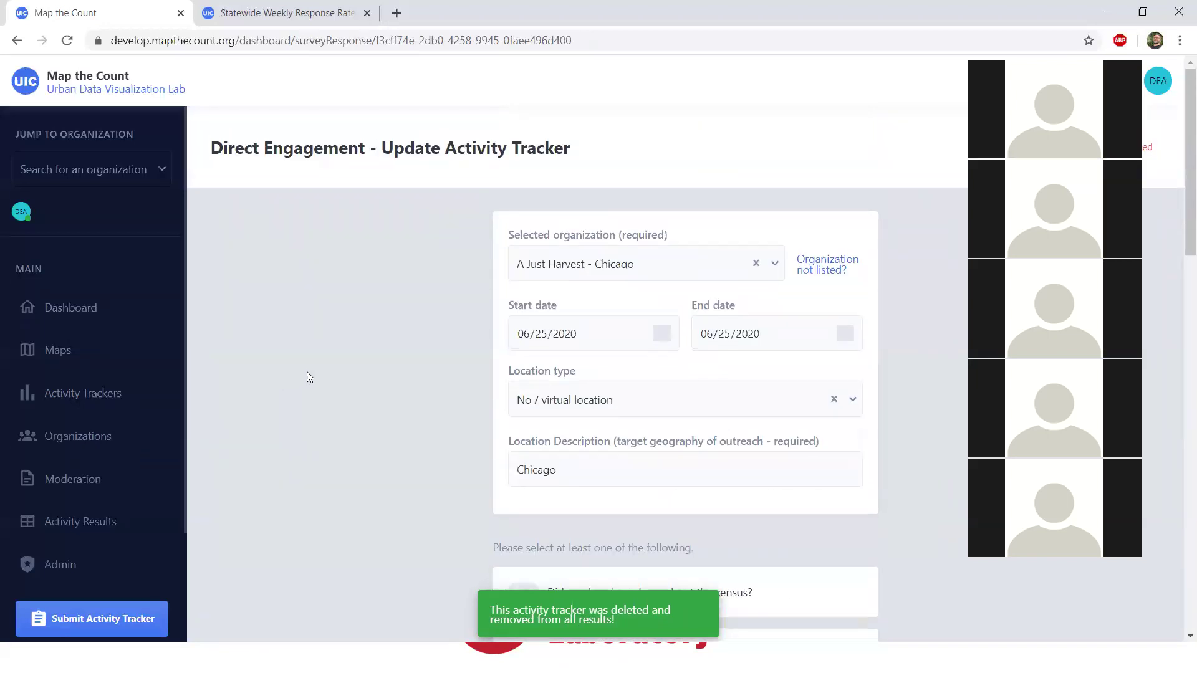
{"action": "left_click", "coordinate": [18, 45]}
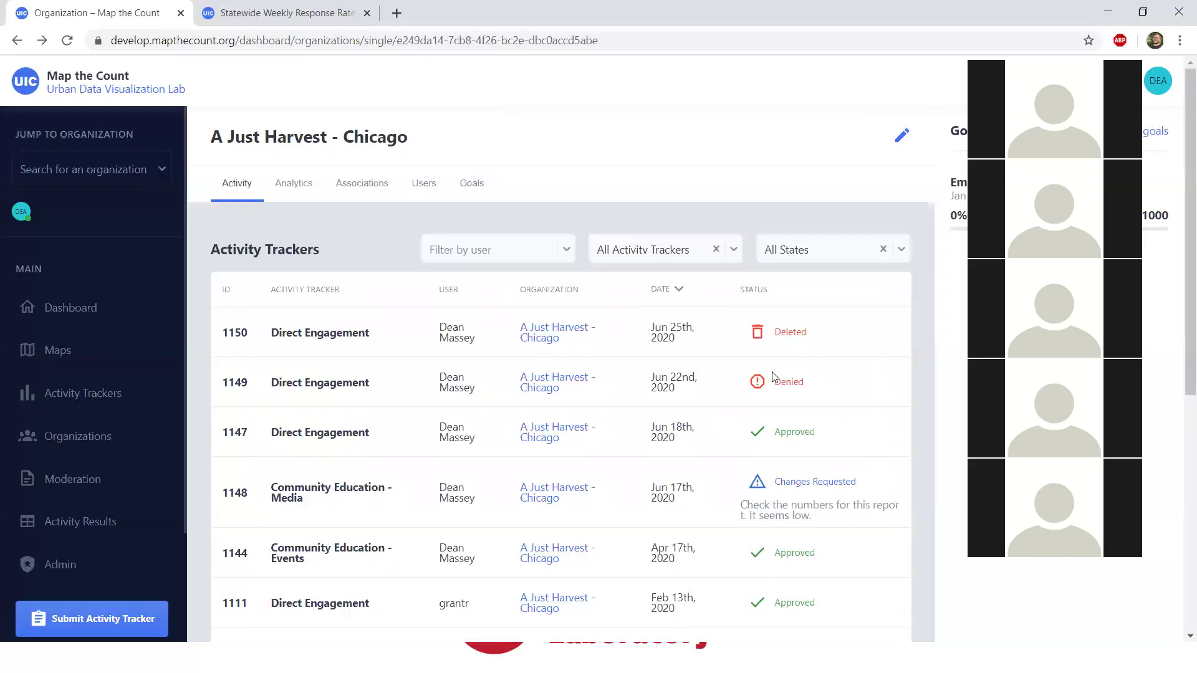
Remove the Subcontractor Admin role from the third user of A Just Harvest - Chicago and save the change
{"action": "left_click", "coordinate": [416, 185]}
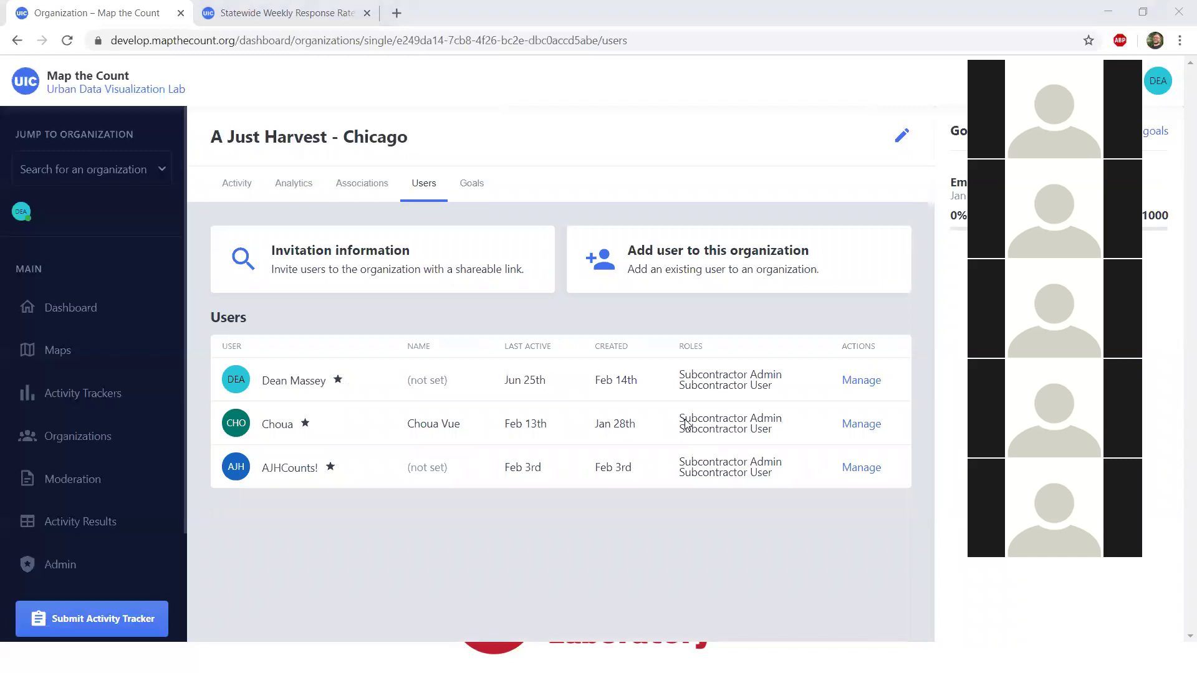
{"action": "left_click", "coordinate": [861, 469]}
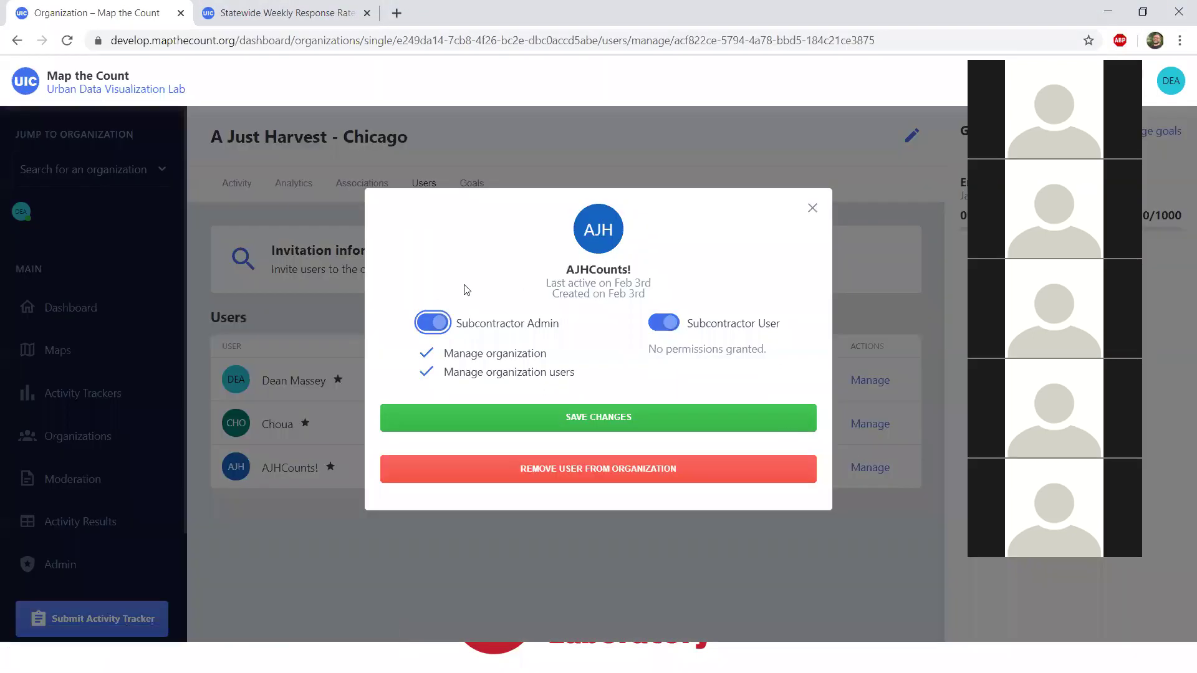
{"action": "left_click", "coordinate": [423, 328]}
{"action": "left_click", "coordinate": [602, 418]}
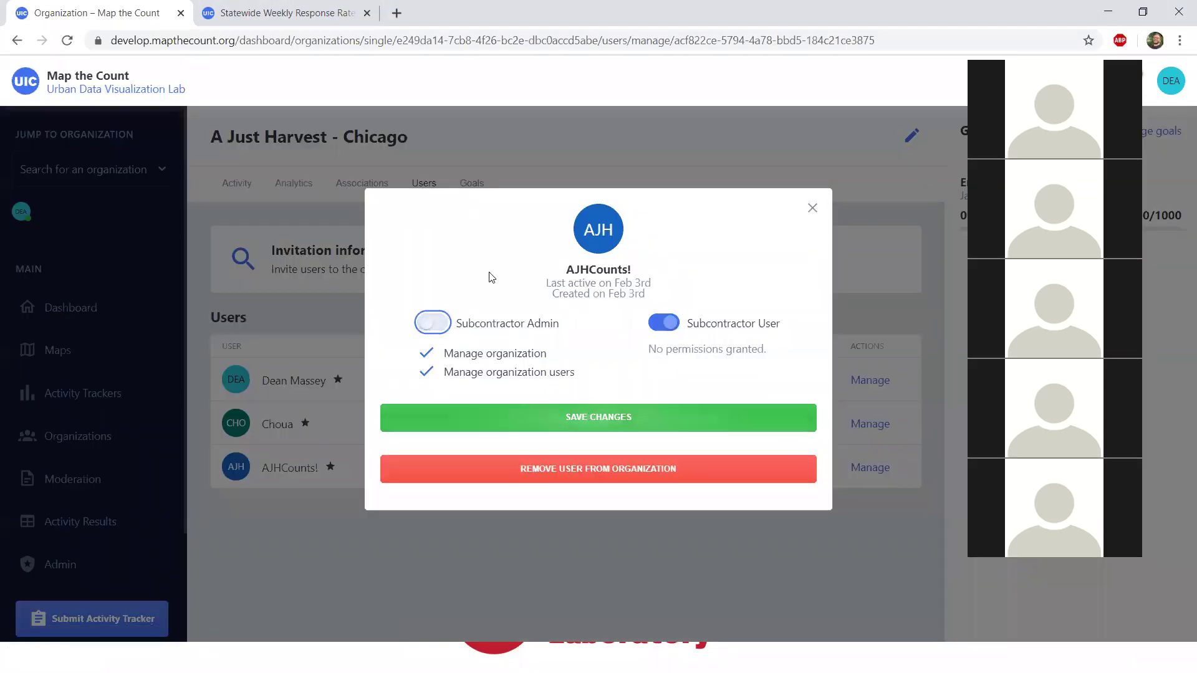
Refresh the organization's user list and check its associated parent organization, returning to the users
{"action": "left_click", "coordinate": [369, 187]}
{"action": "left_click", "coordinate": [423, 187]}
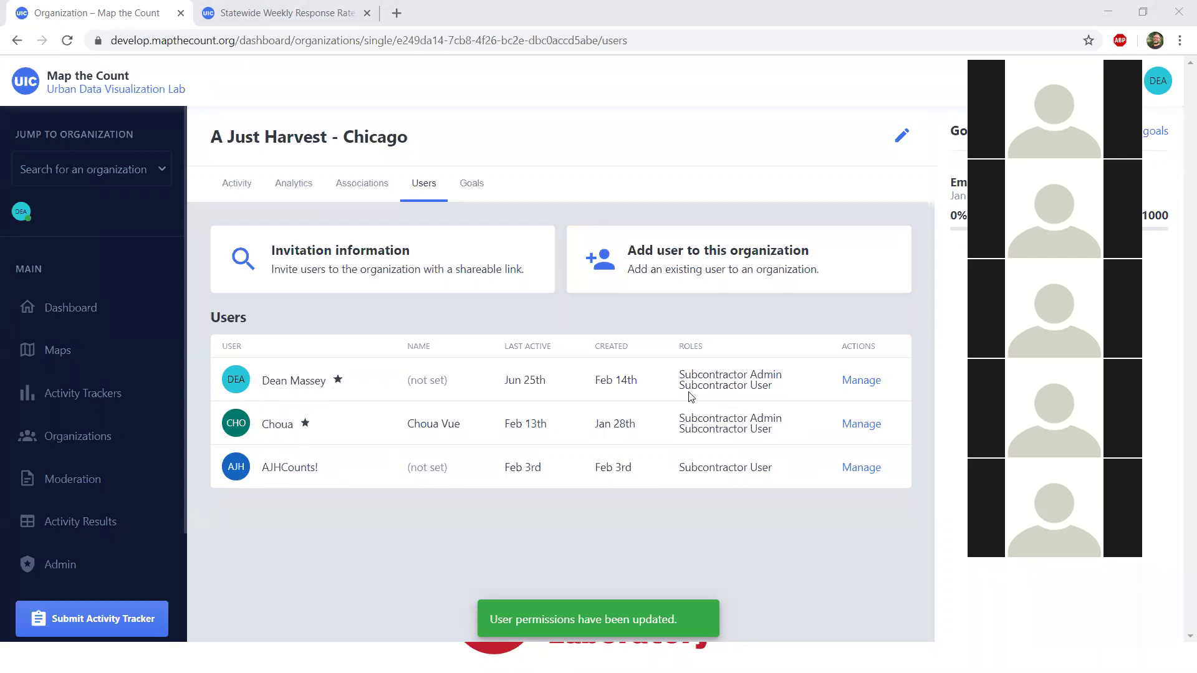
{"action": "left_click", "coordinate": [363, 185]}
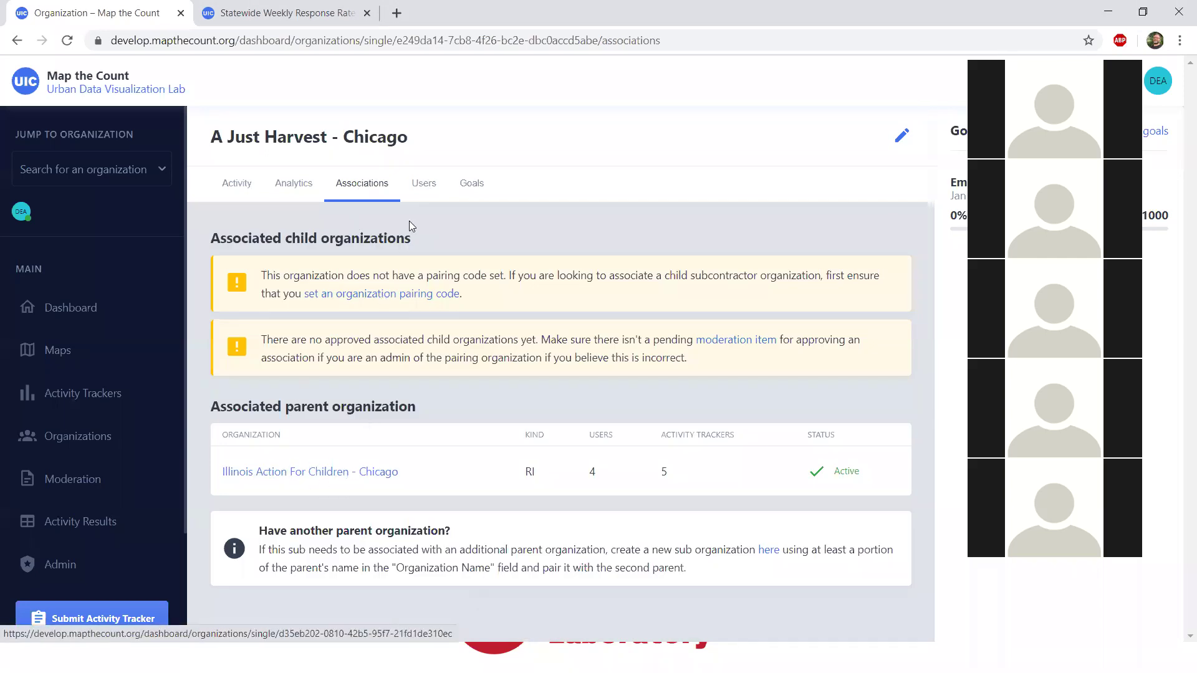
{"action": "left_click", "coordinate": [417, 185]}
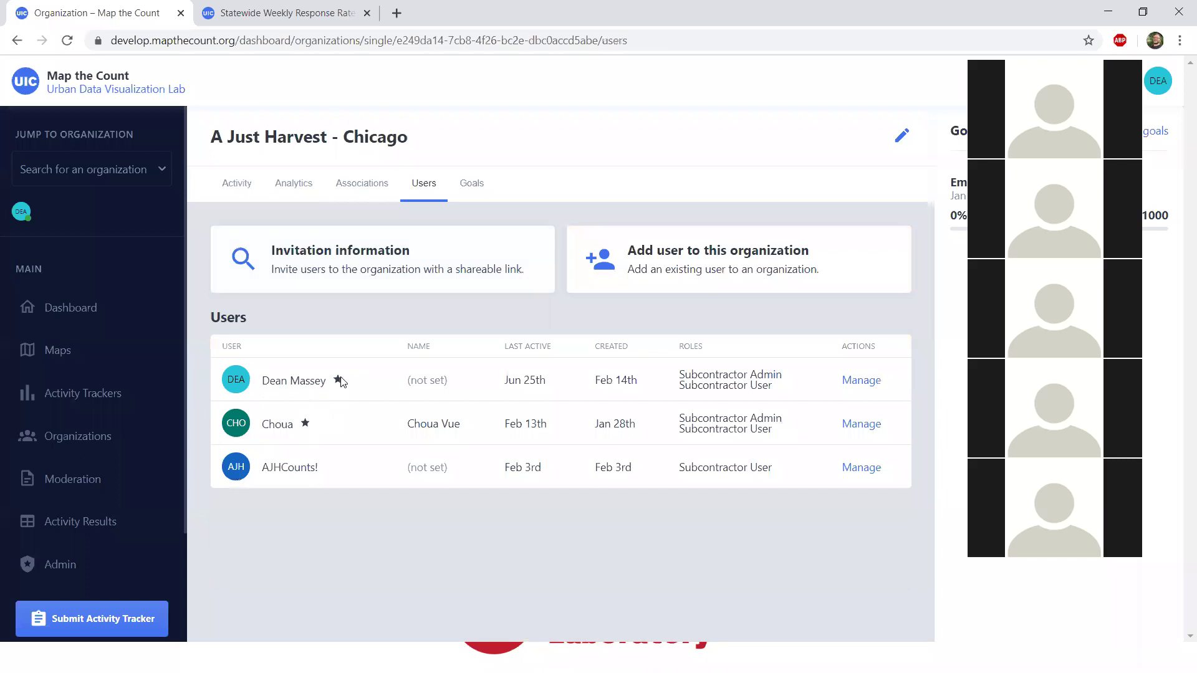
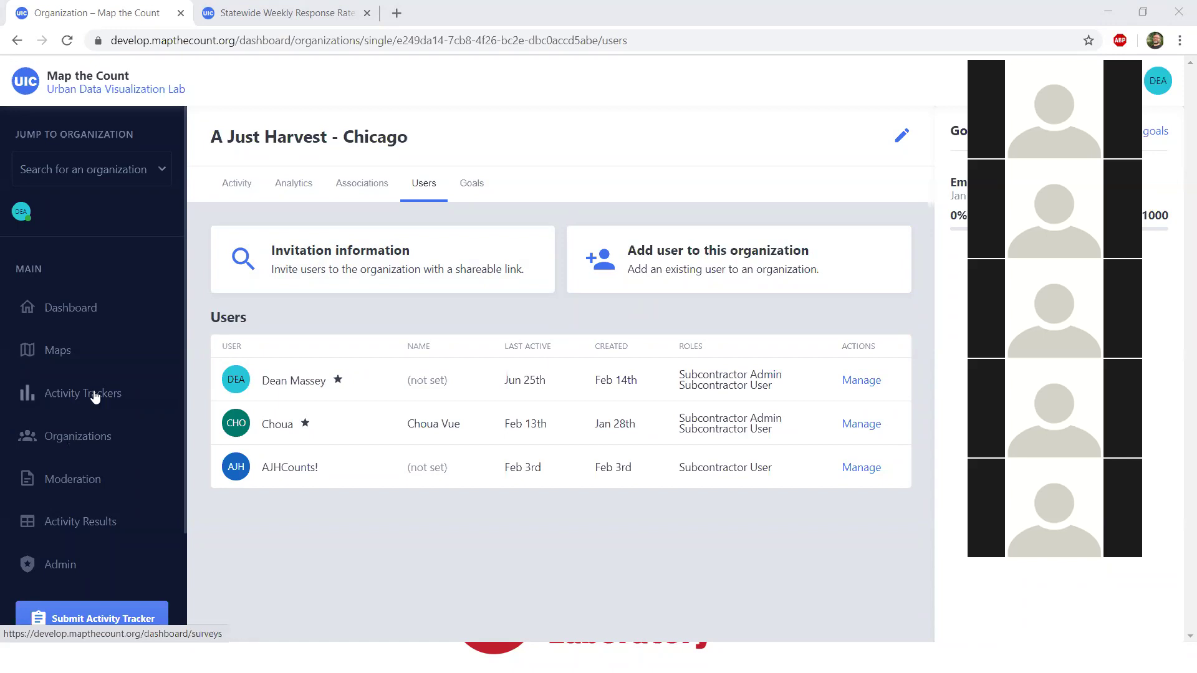
Open the approved activity results for A Just Harvest - Chicago and set the date range from 06/01/2020 to 06/30/2020
{"action": "left_click", "coordinate": [85, 527]}
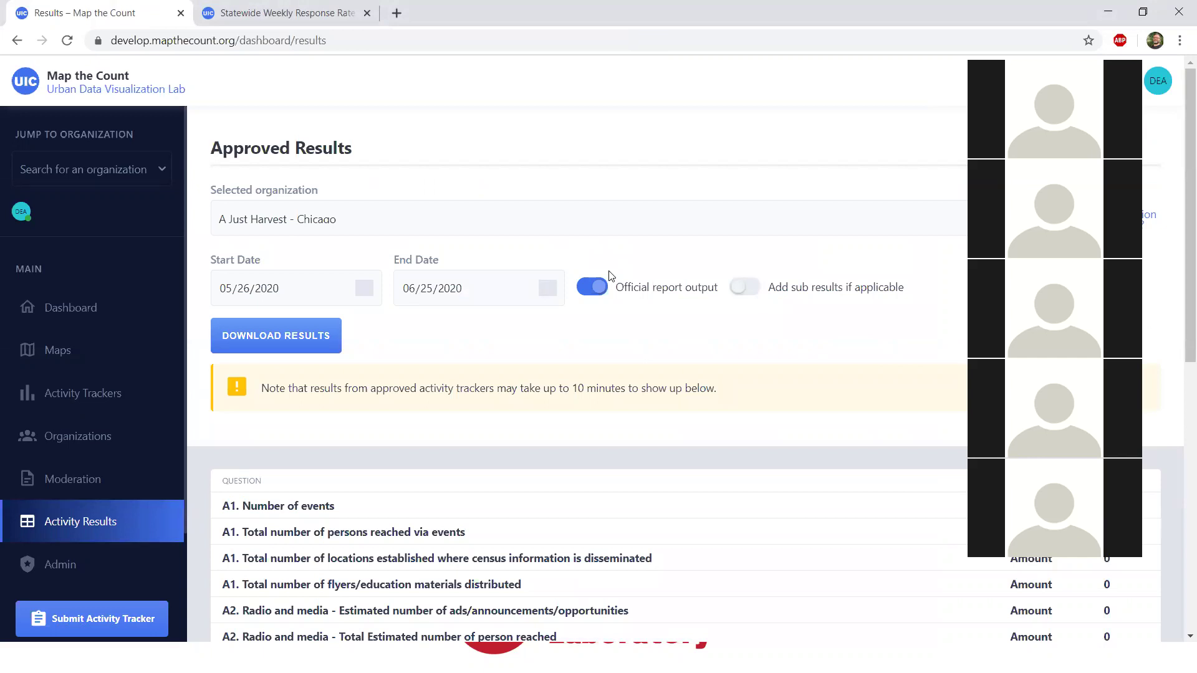
{"action": "left_click", "coordinate": [365, 292]}
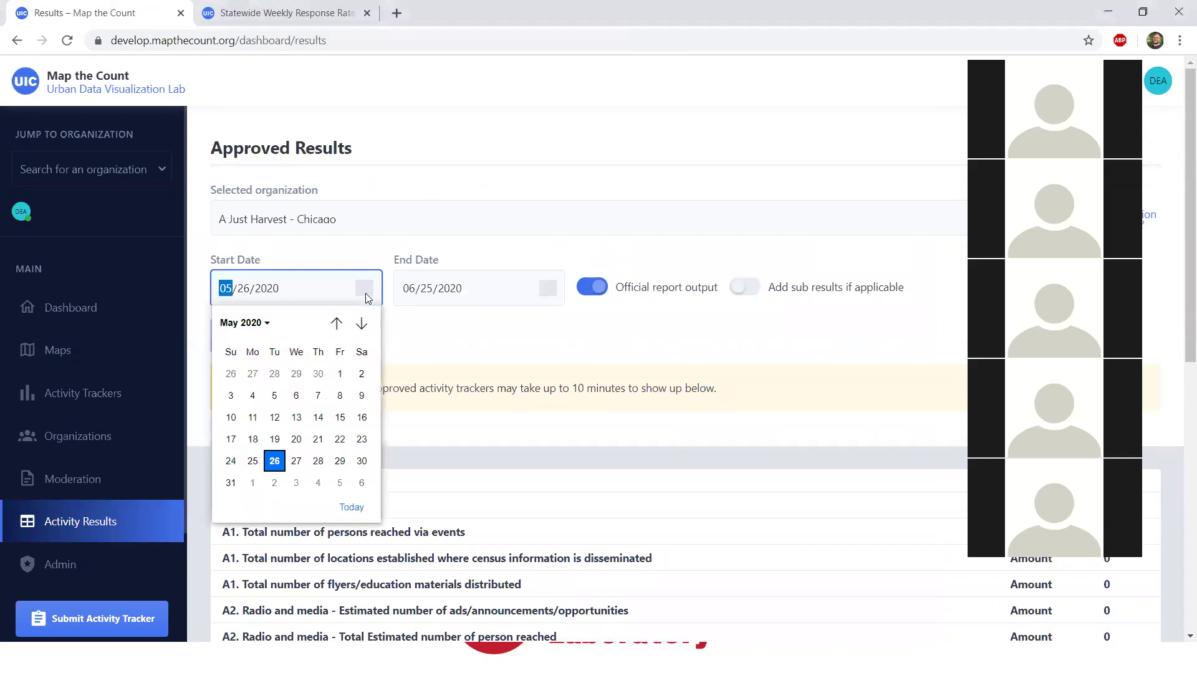
{"action": "left_click", "coordinate": [491, 140]}
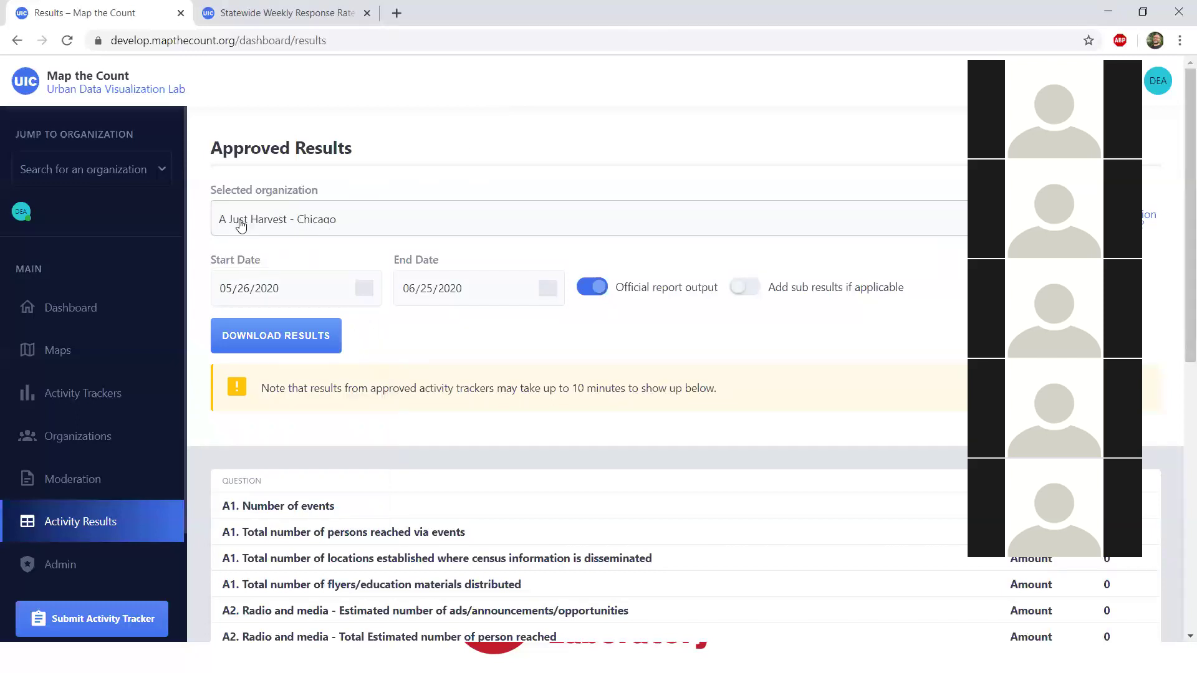
{"action": "left_click", "coordinate": [367, 290]}
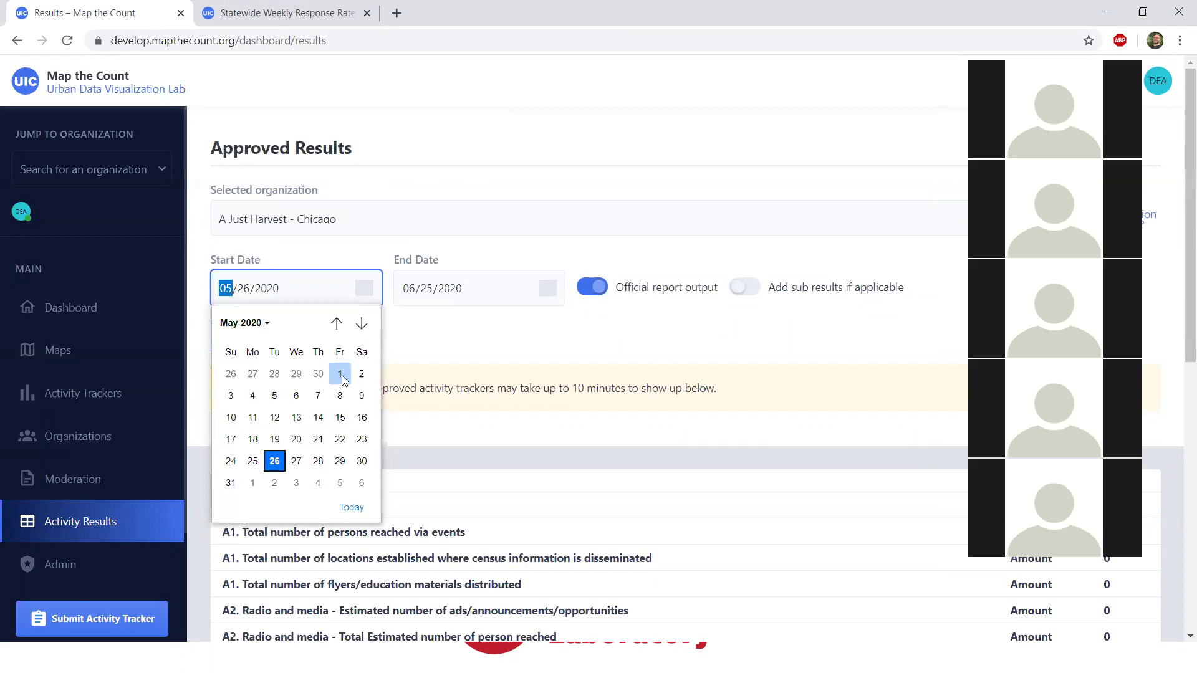
{"action": "left_click", "coordinate": [361, 323]}
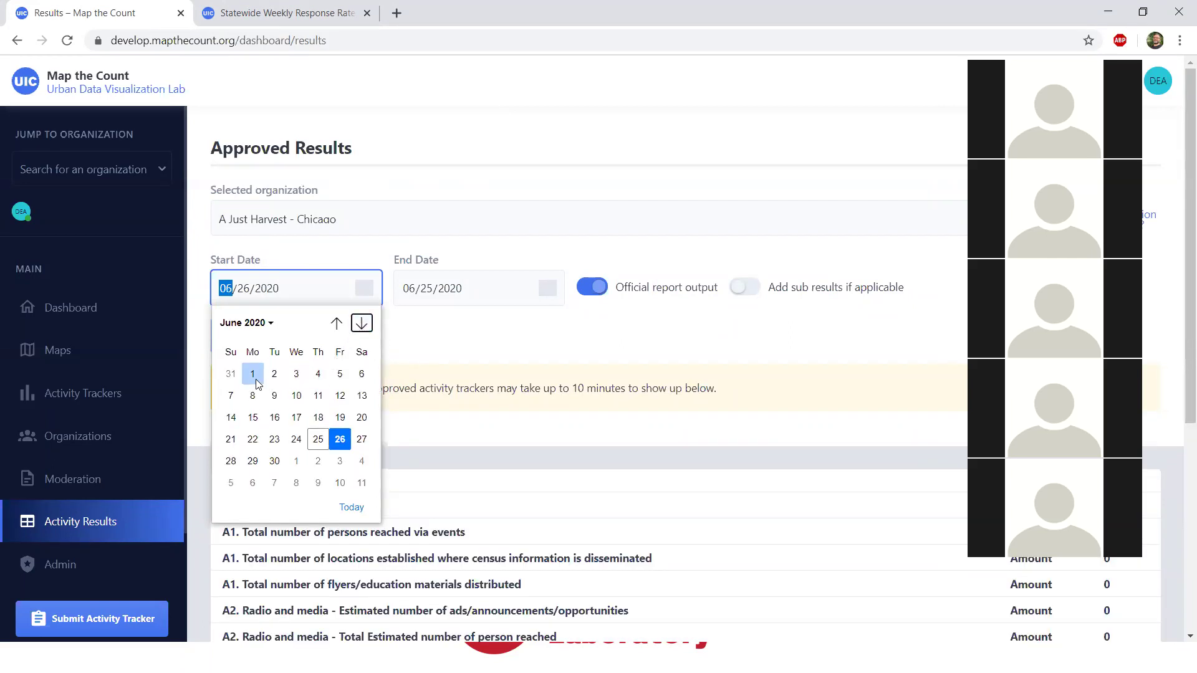
{"action": "left_click", "coordinate": [252, 374]}
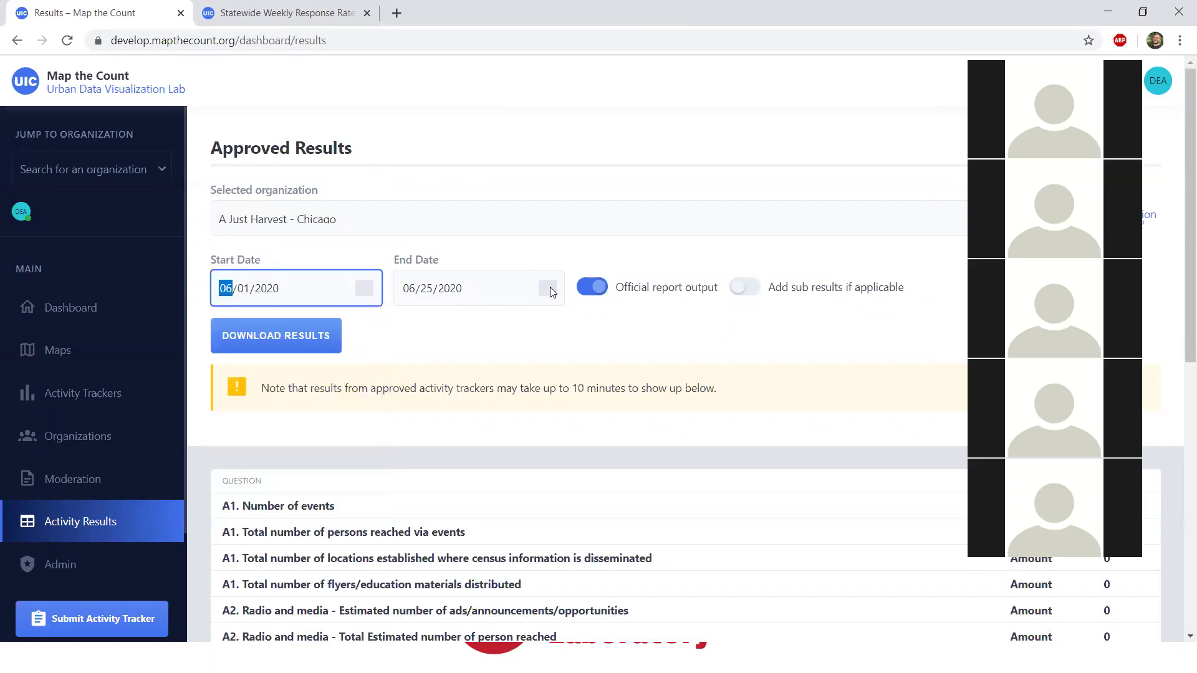
{"action": "left_click", "coordinate": [552, 293]}
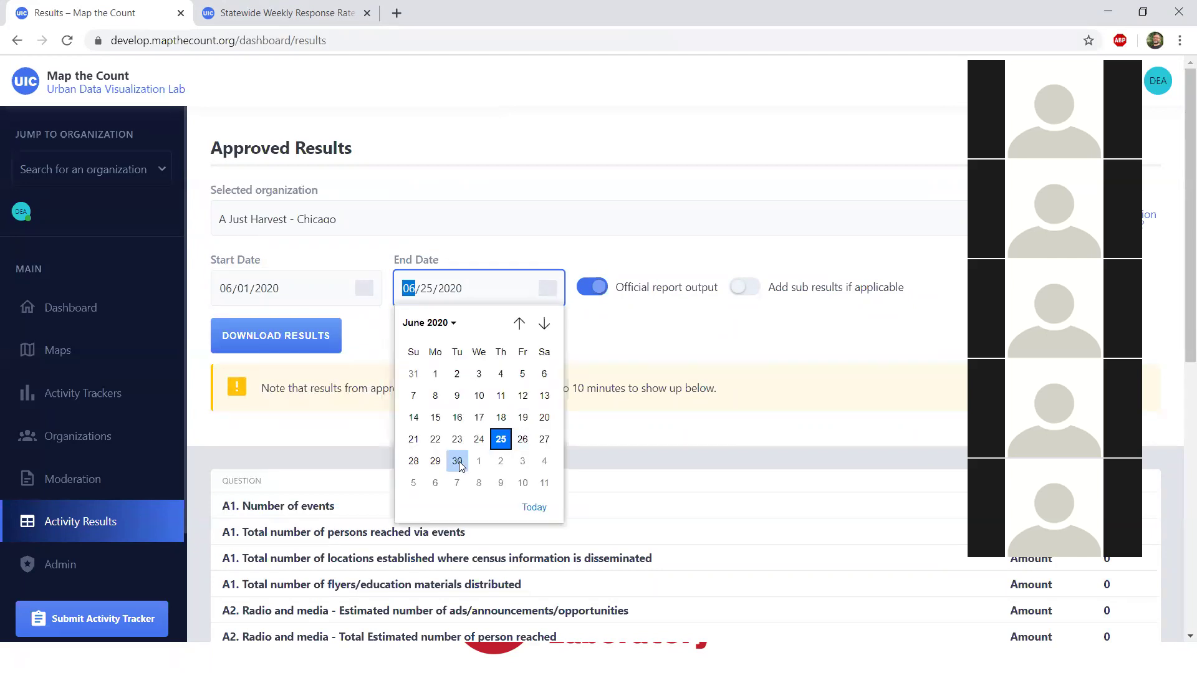
{"action": "left_click", "coordinate": [457, 462]}
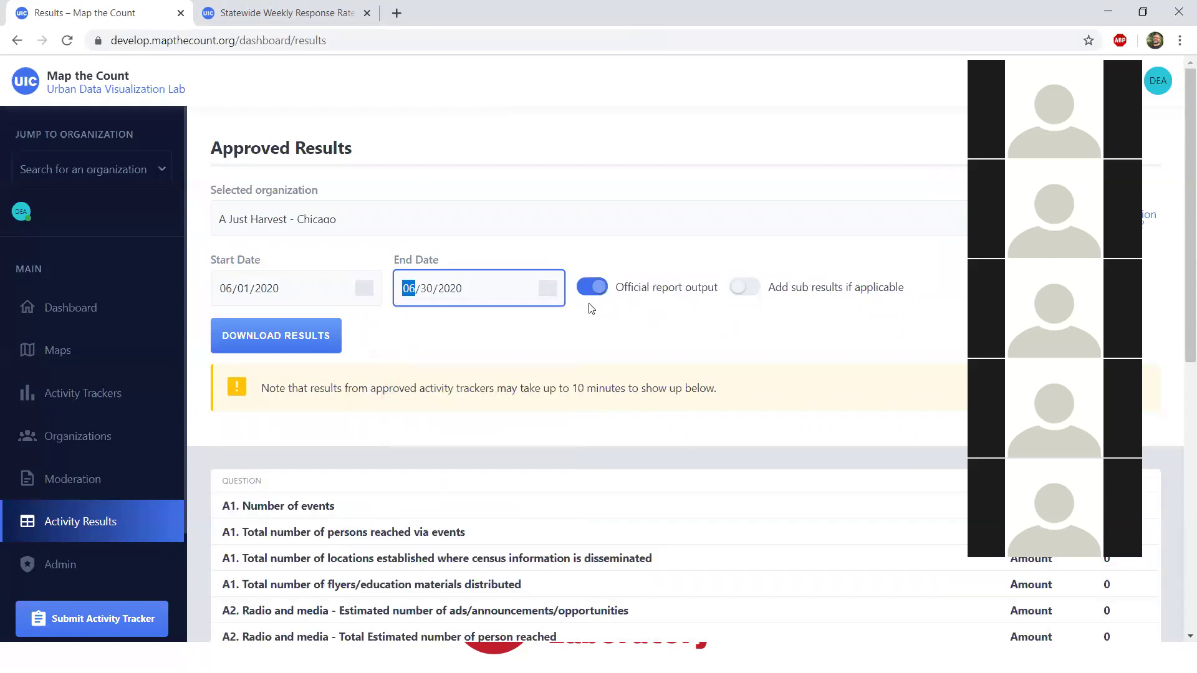
Examine the approved result values for each reporting question and the aggregated activity trackers listed below them
{"action": "scroll", "coordinate": [589, 318], "scroll_direction": "down", "scroll_amount": 1}
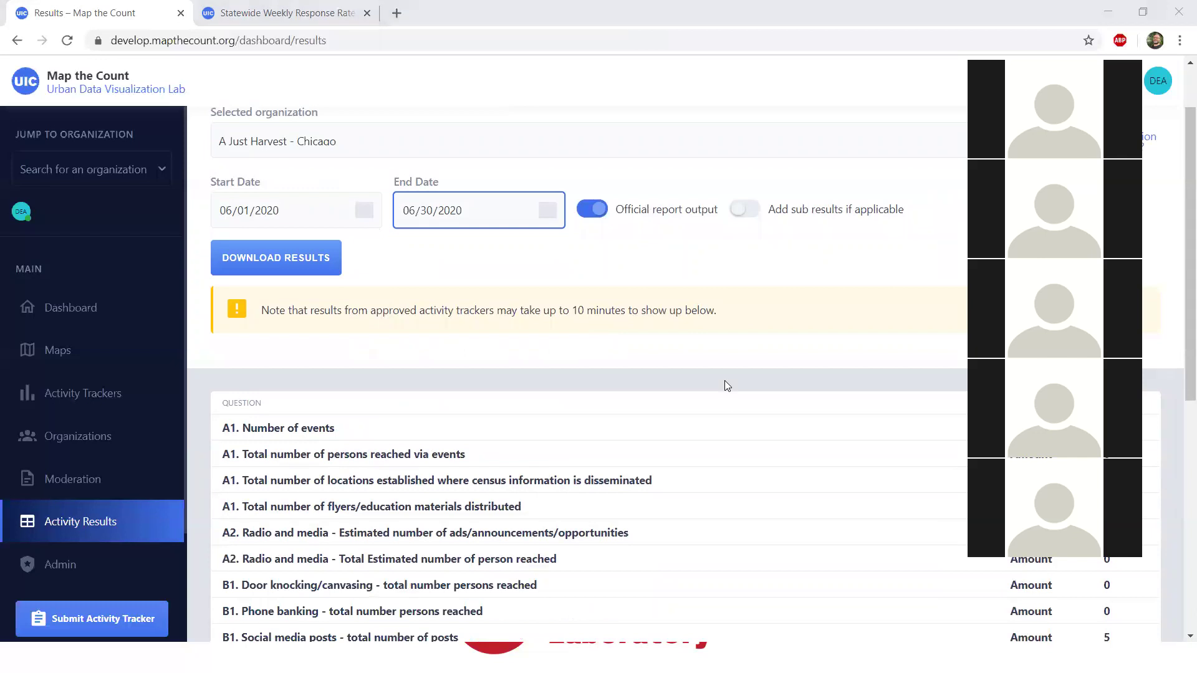
{"action": "scroll", "coordinate": [663, 508], "scroll_direction": "down", "scroll_amount": 3}
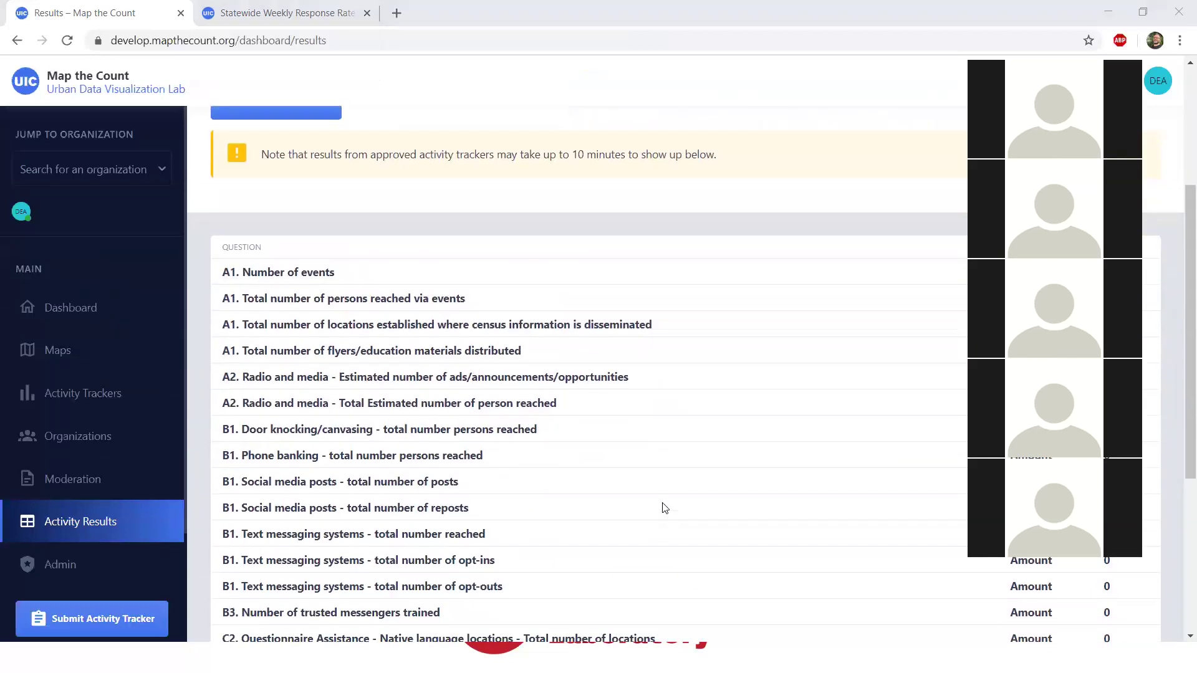
{"action": "scroll", "coordinate": [665, 508], "scroll_direction": "down", "scroll_amount": 1}
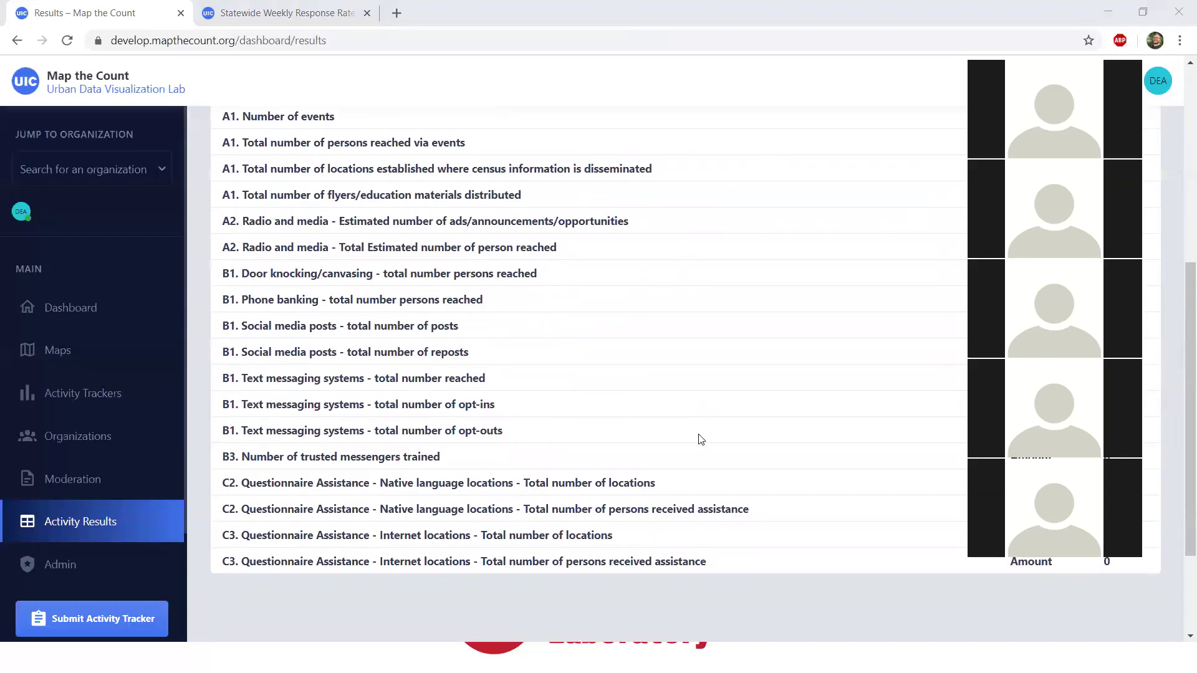
{"action": "scroll", "coordinate": [1096, 275], "scroll_direction": "down", "scroll_amount": 1}
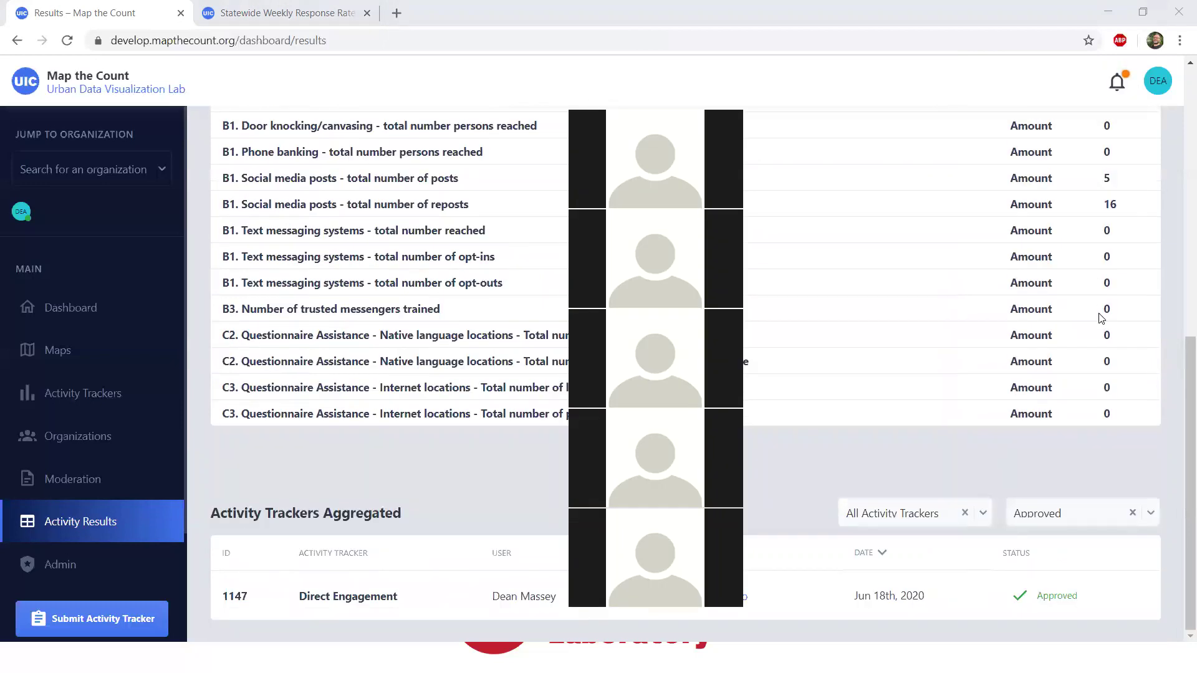
{"action": "scroll", "coordinate": [1101, 312], "scroll_direction": "up", "scroll_amount": 3}
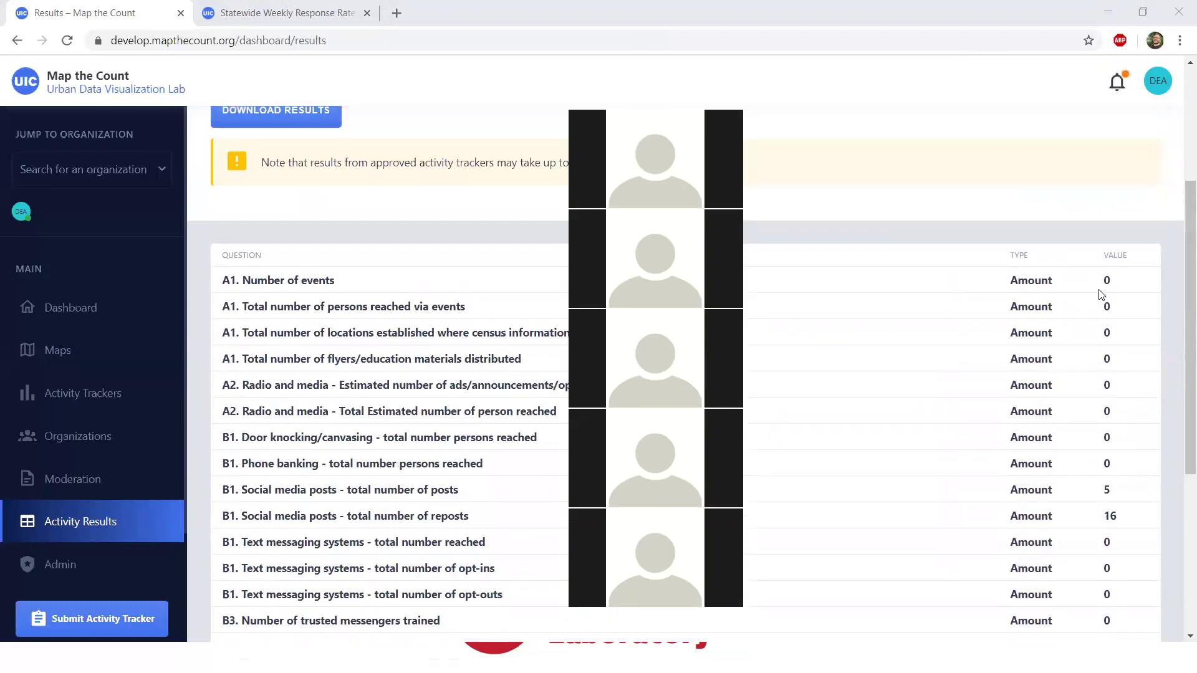
{"action": "scroll", "coordinate": [1102, 308], "scroll_direction": "down", "scroll_amount": 2}
{"action": "scroll", "coordinate": [1104, 315], "scroll_direction": "down", "scroll_amount": 1}
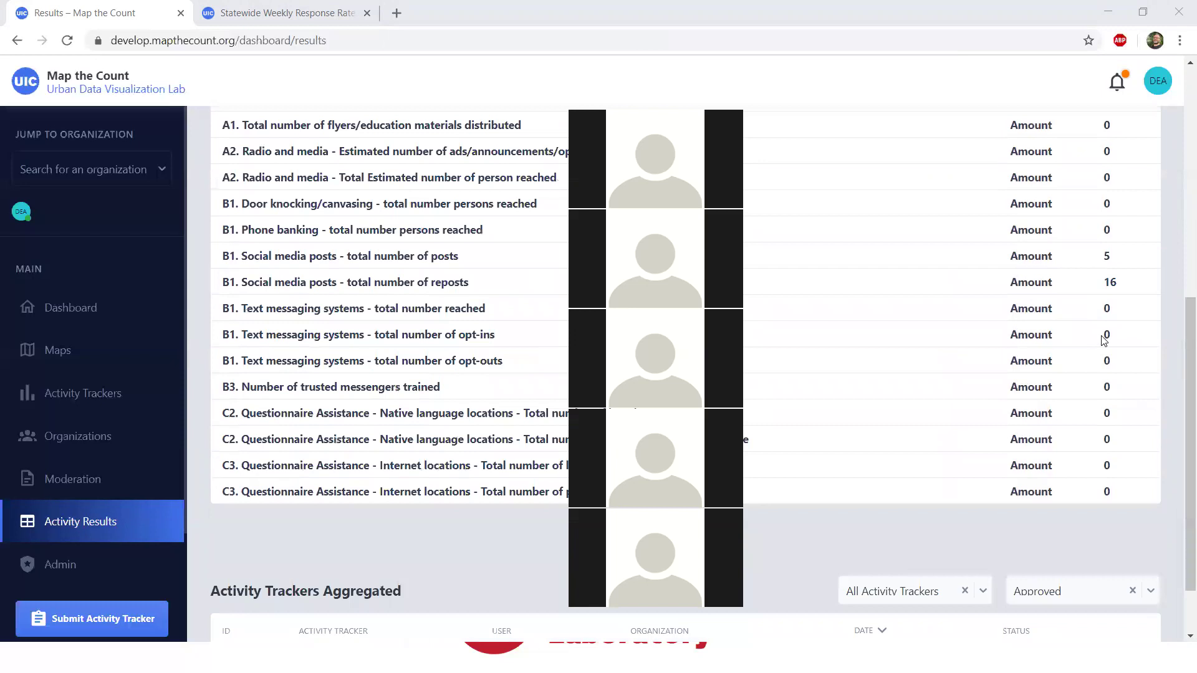
{"action": "scroll", "coordinate": [1104, 340], "scroll_direction": "up", "scroll_amount": 2}
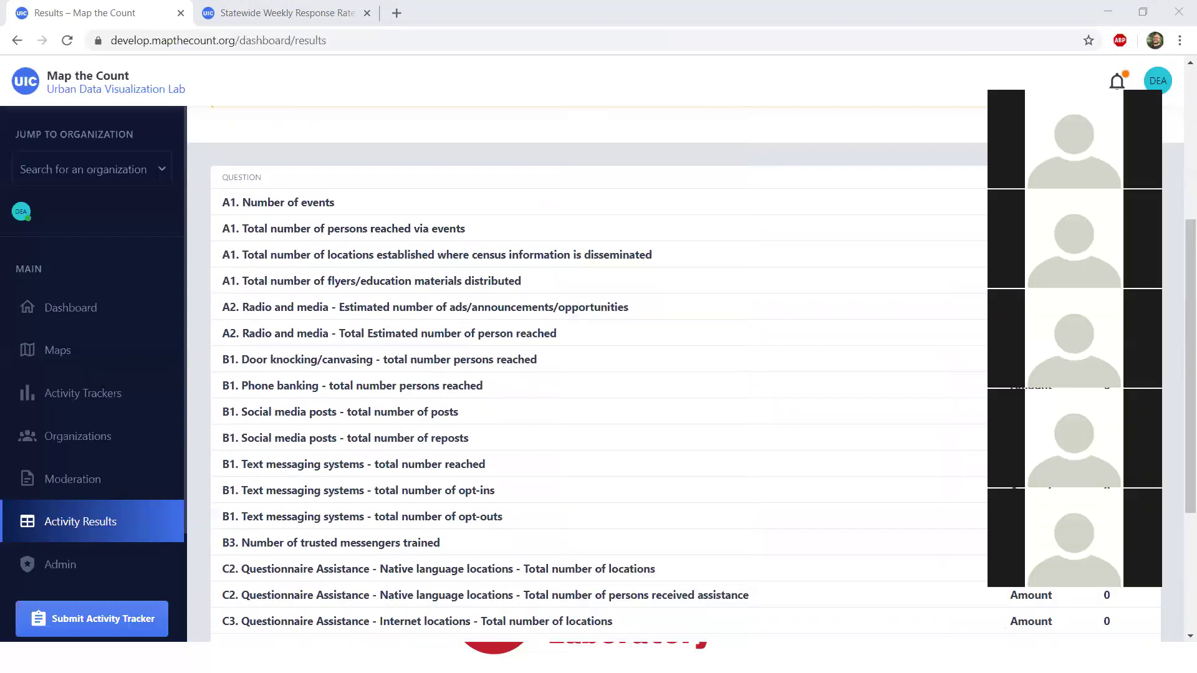
Turn off Official report output for A Just Harvest - Chicago and review the detailed question results
{"action": "scroll", "coordinate": [593, 299], "scroll_direction": "up", "scroll_amount": 4}
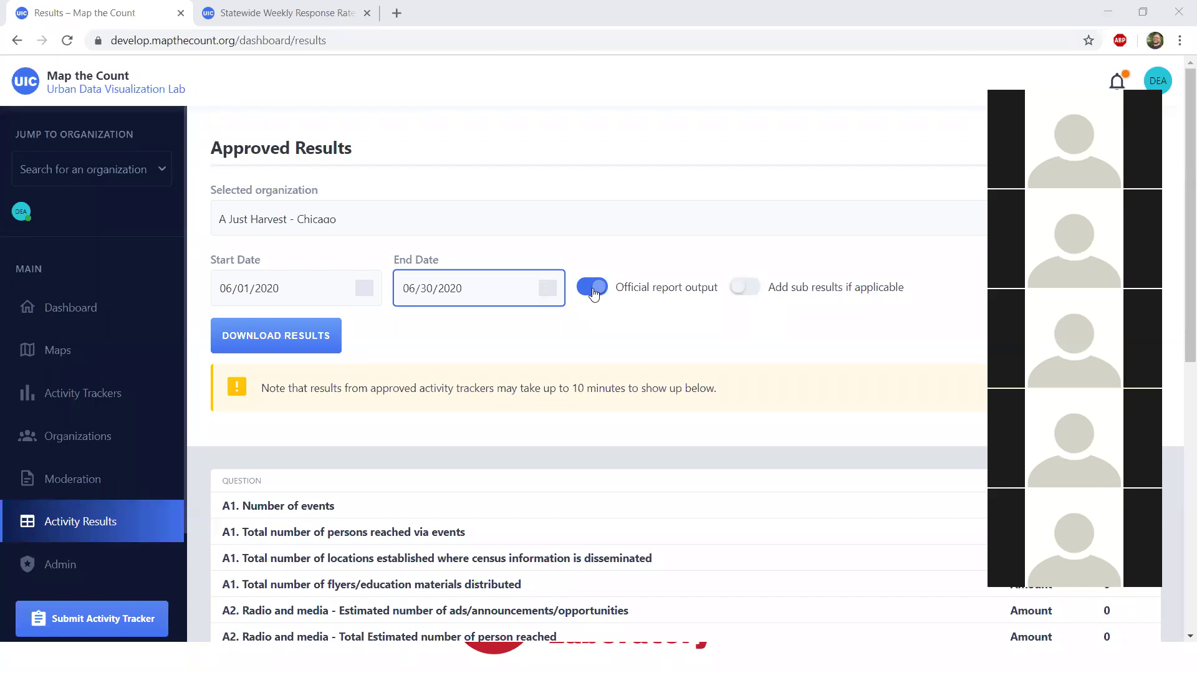
{"action": "left_click", "coordinate": [594, 294]}
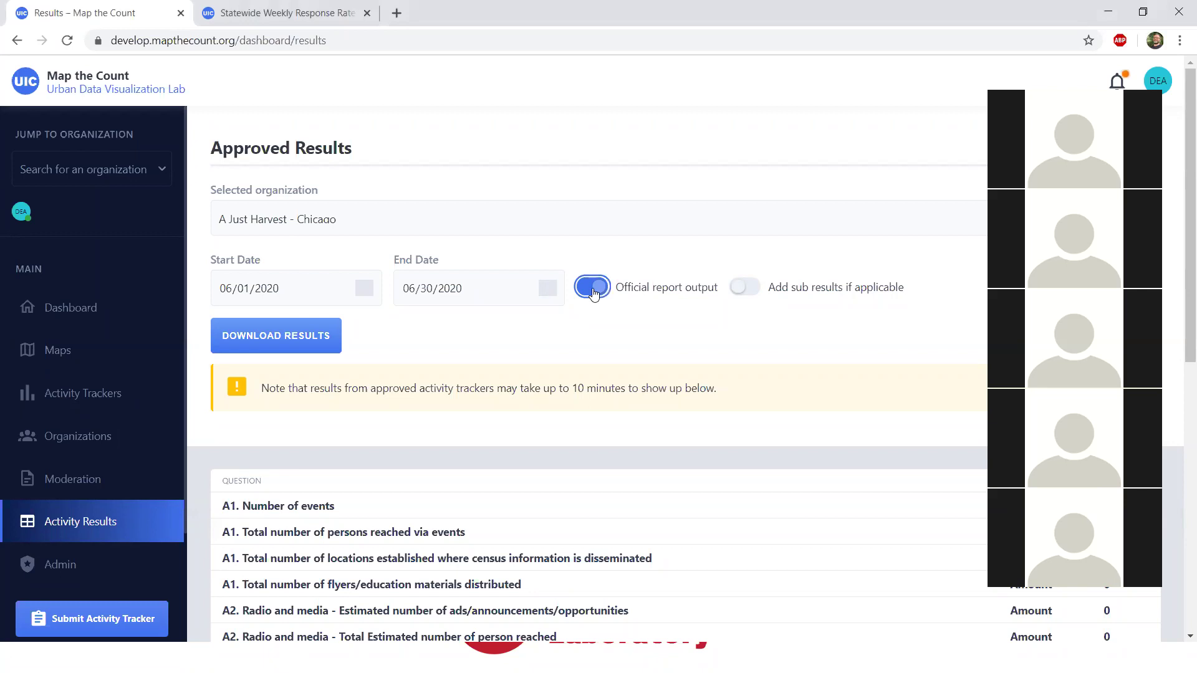
{"action": "left_click", "coordinate": [594, 292]}
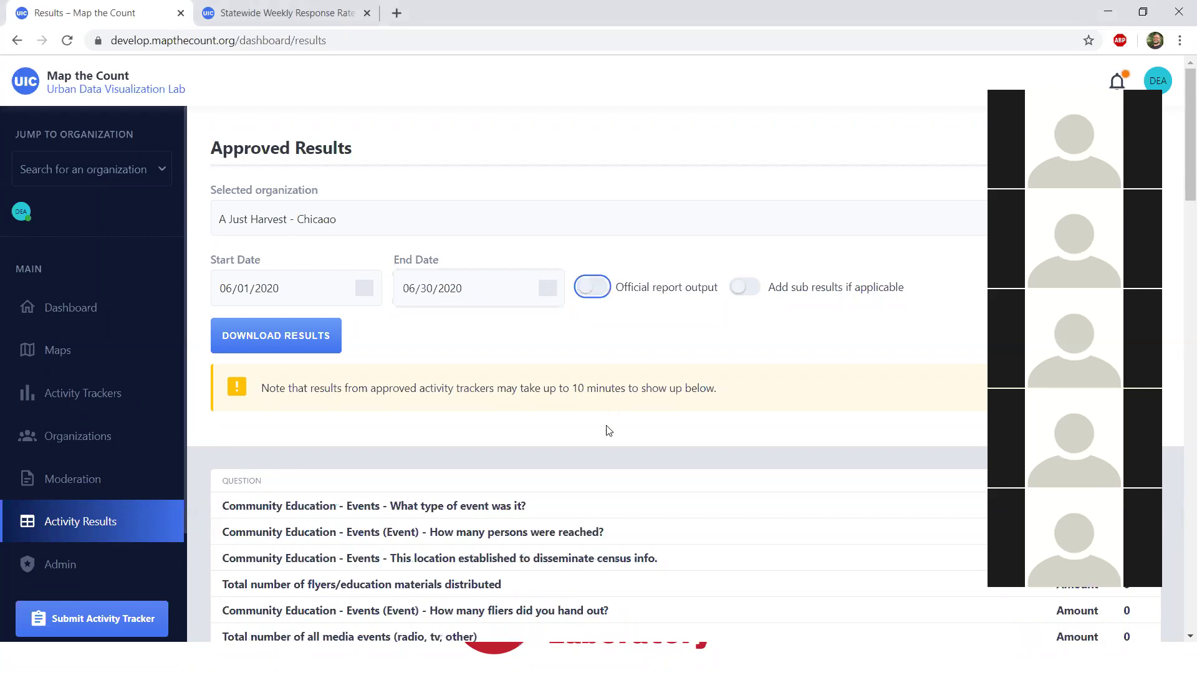
{"action": "scroll", "coordinate": [548, 447], "scroll_direction": "down", "scroll_amount": 2}
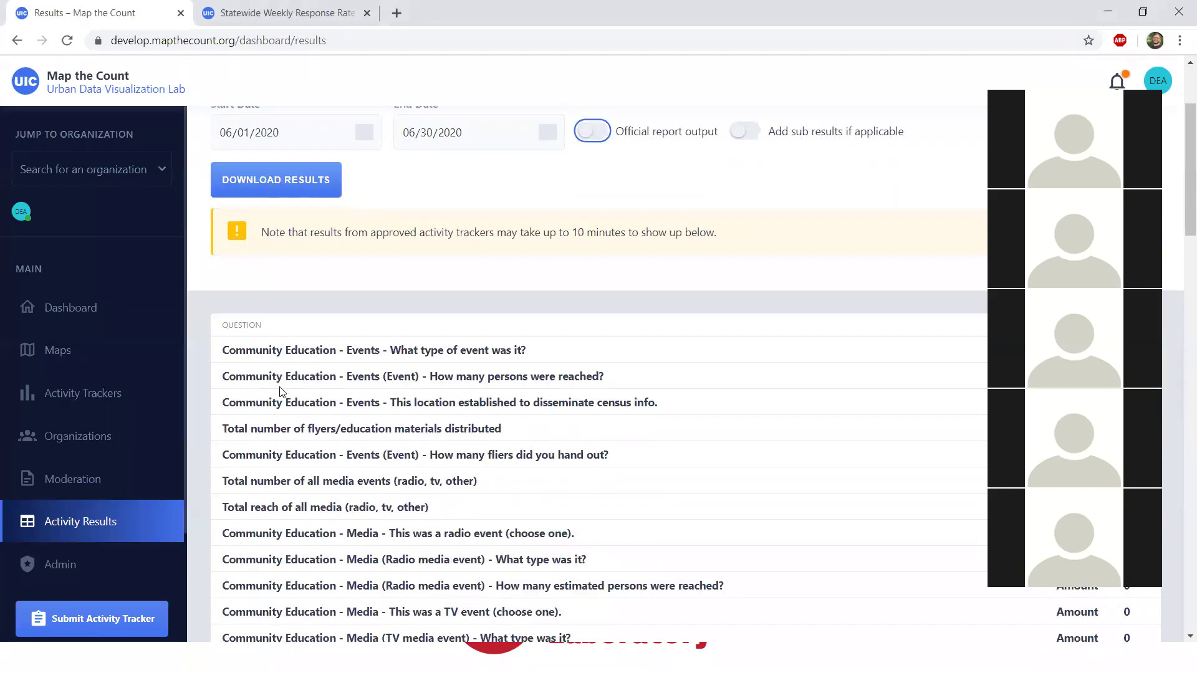
{"action": "scroll", "coordinate": [323, 514], "scroll_direction": "down", "scroll_amount": 5}
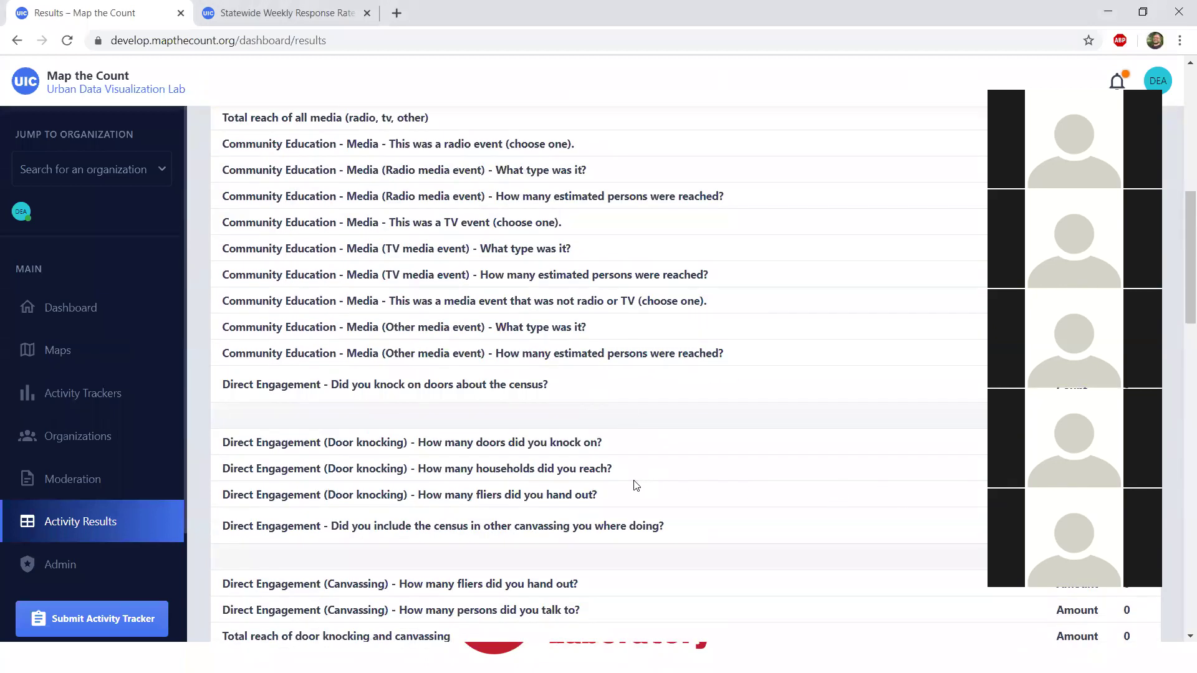
{"action": "scroll", "coordinate": [636, 486], "scroll_direction": "down", "scroll_amount": 10}
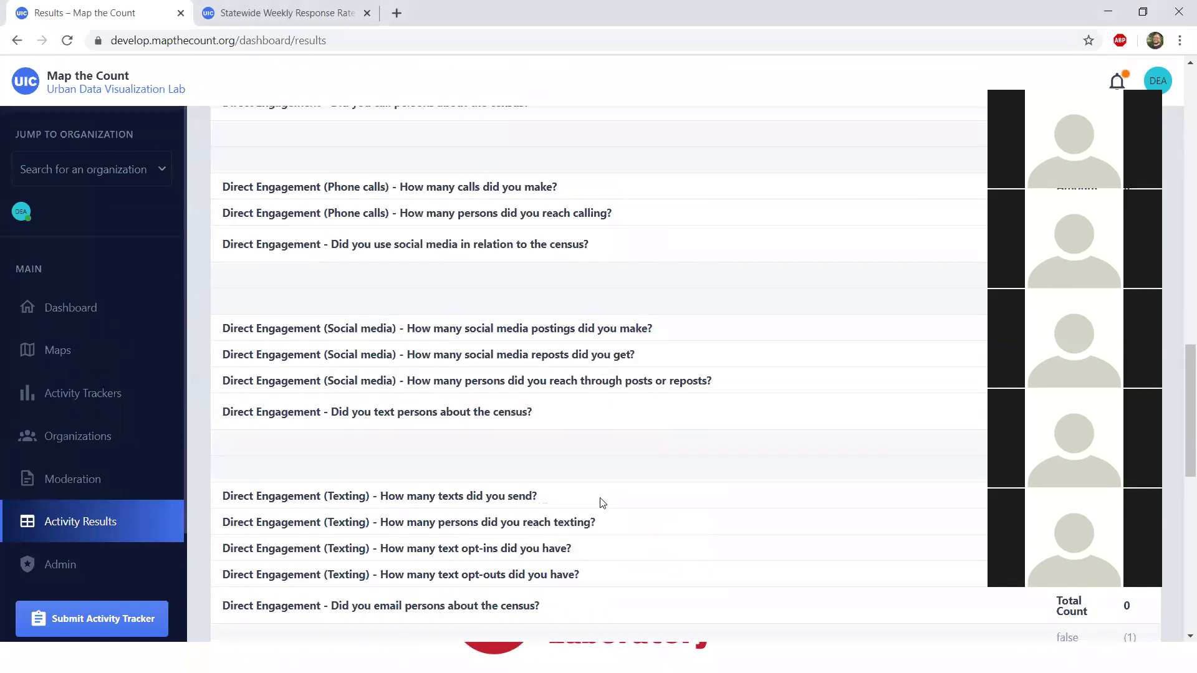
{"action": "scroll", "coordinate": [602, 503], "scroll_direction": "down", "scroll_amount": 10}
{"action": "scroll", "coordinate": [522, 507], "scroll_direction": "up", "scroll_amount": 15}
{"action": "scroll", "coordinate": [512, 510], "scroll_direction": "up", "scroll_amount": 10}
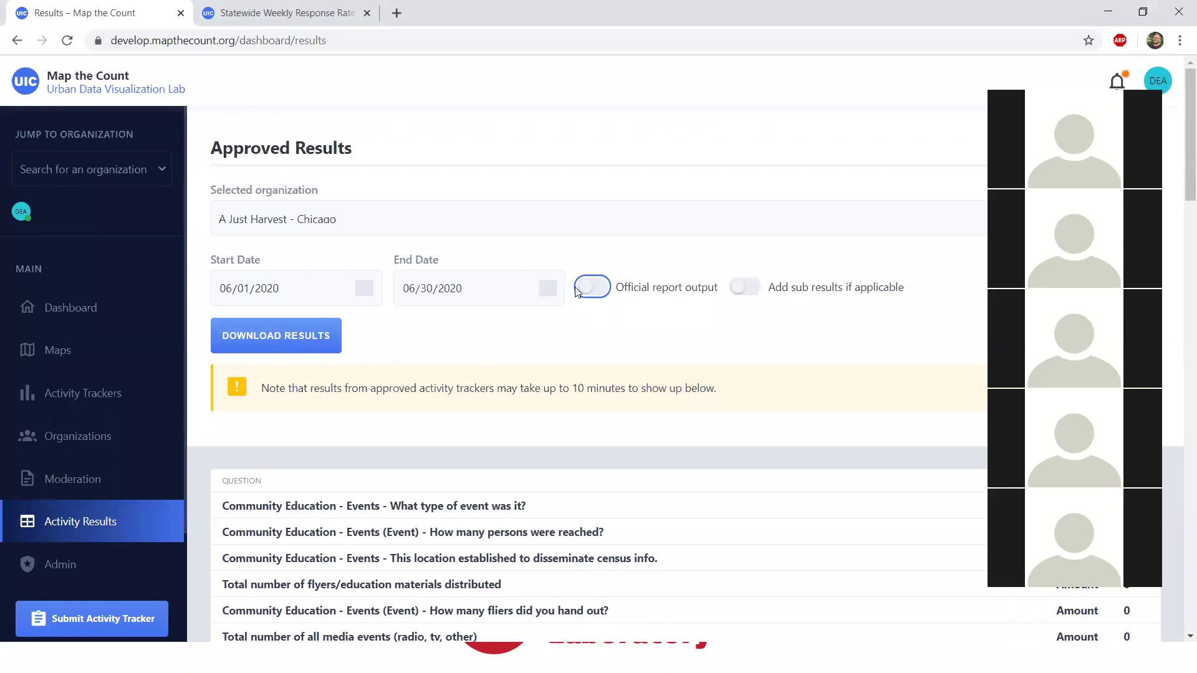
Turn on Official report output for A Just Harvest - Chicago and review the official question list
{"action": "left_click", "coordinate": [591, 288]}
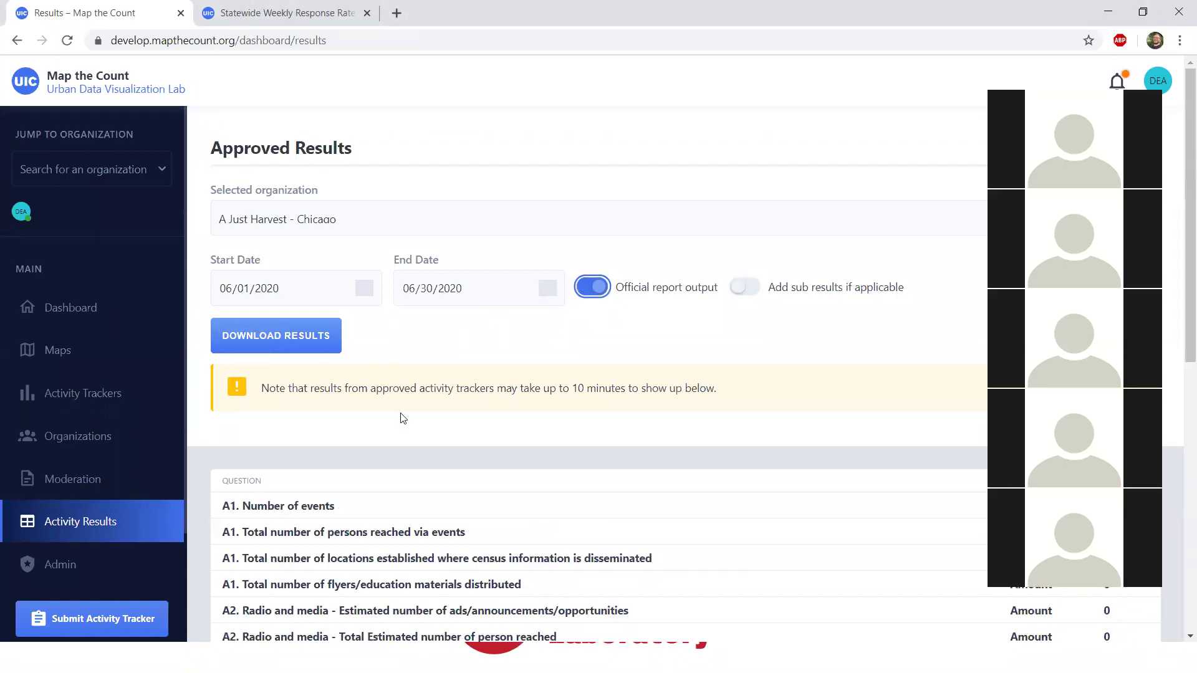
{"action": "scroll", "coordinate": [376, 502], "scroll_direction": "down", "scroll_amount": 5}
{"action": "scroll", "coordinate": [386, 287], "scroll_direction": "down", "scroll_amount": 3}
{"action": "scroll", "coordinate": [418, 255], "scroll_direction": "up", "scroll_amount": 3}
{"action": "scroll", "coordinate": [472, 339], "scroll_direction": "up", "scroll_amount": 5}
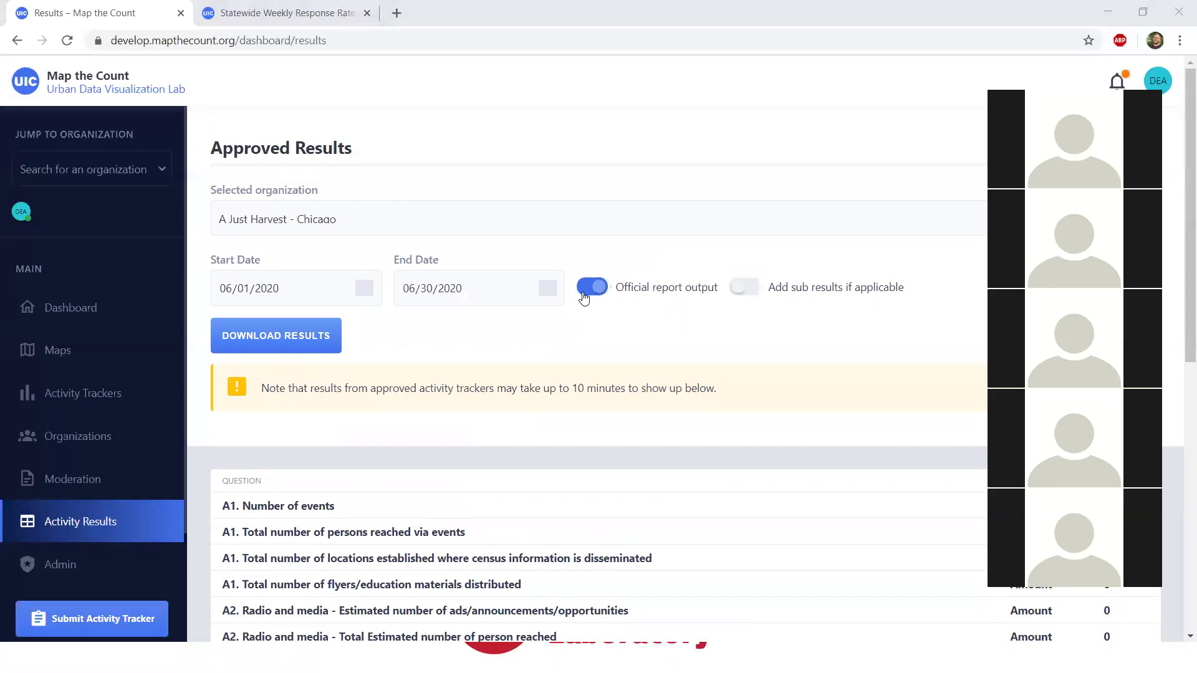
Include sub results in the report and change the selected organization to Habilitative Systems Inc
{"action": "left_click", "coordinate": [745, 298]}
{"action": "left_click", "coordinate": [745, 297]}
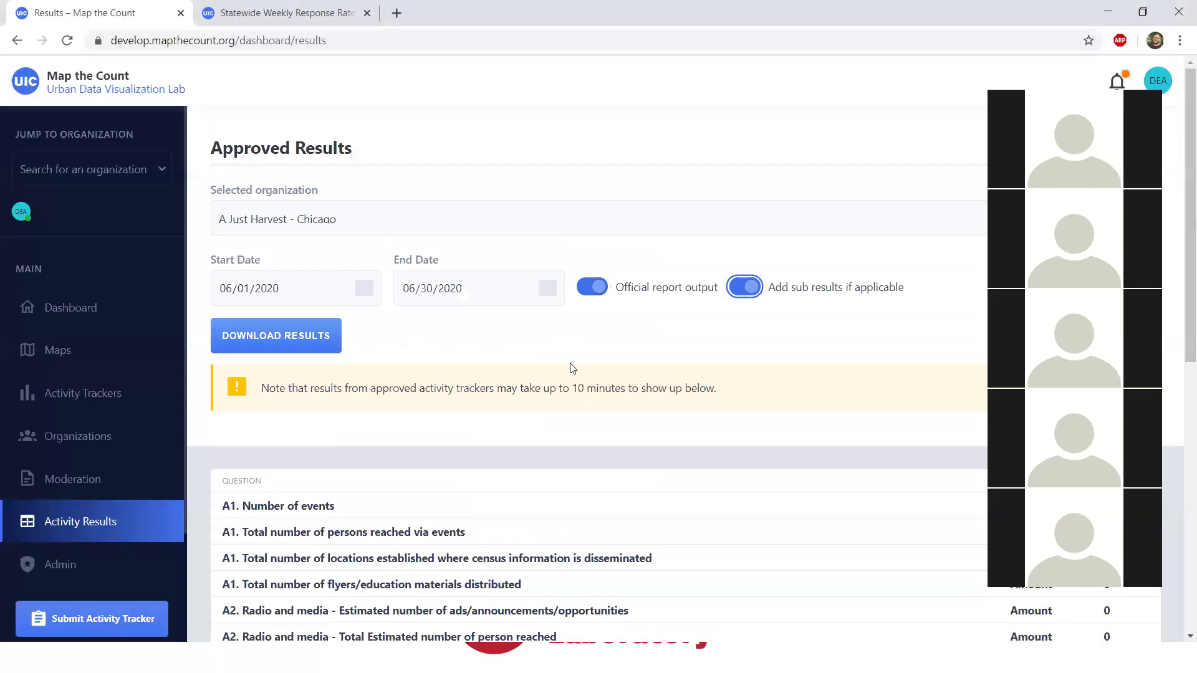
{"action": "left_click", "coordinate": [735, 219]}
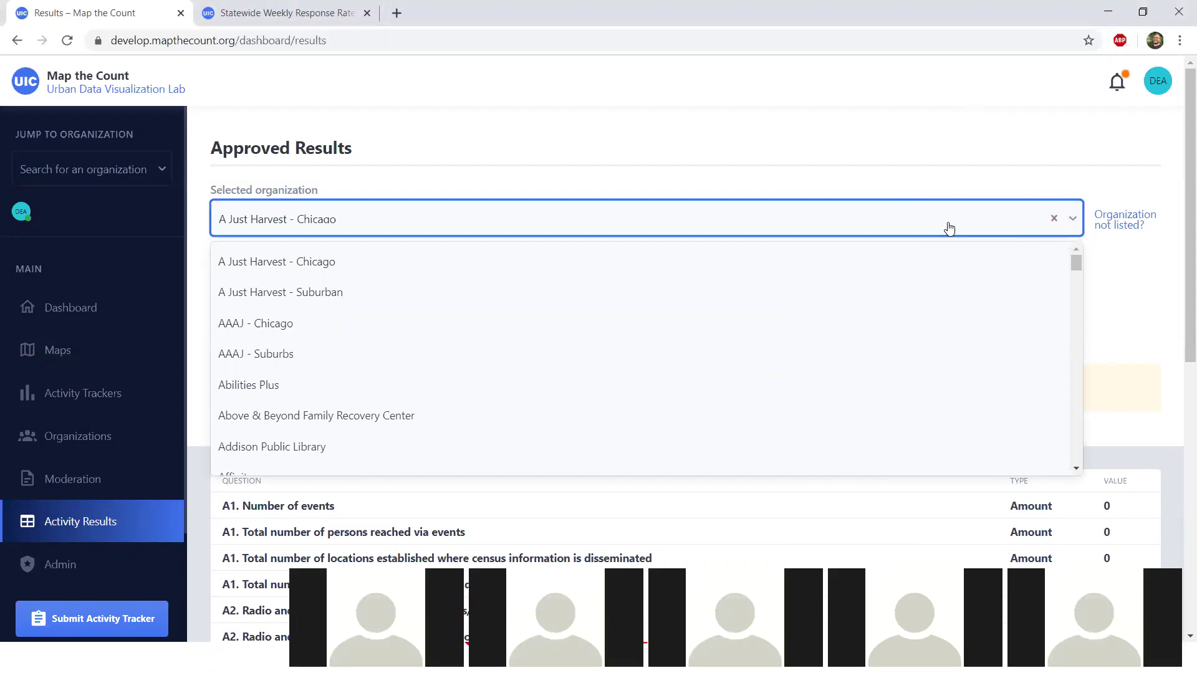
{"action": "left_click", "coordinate": [1056, 222]}
{"action": "left_click", "coordinate": [1073, 219]}
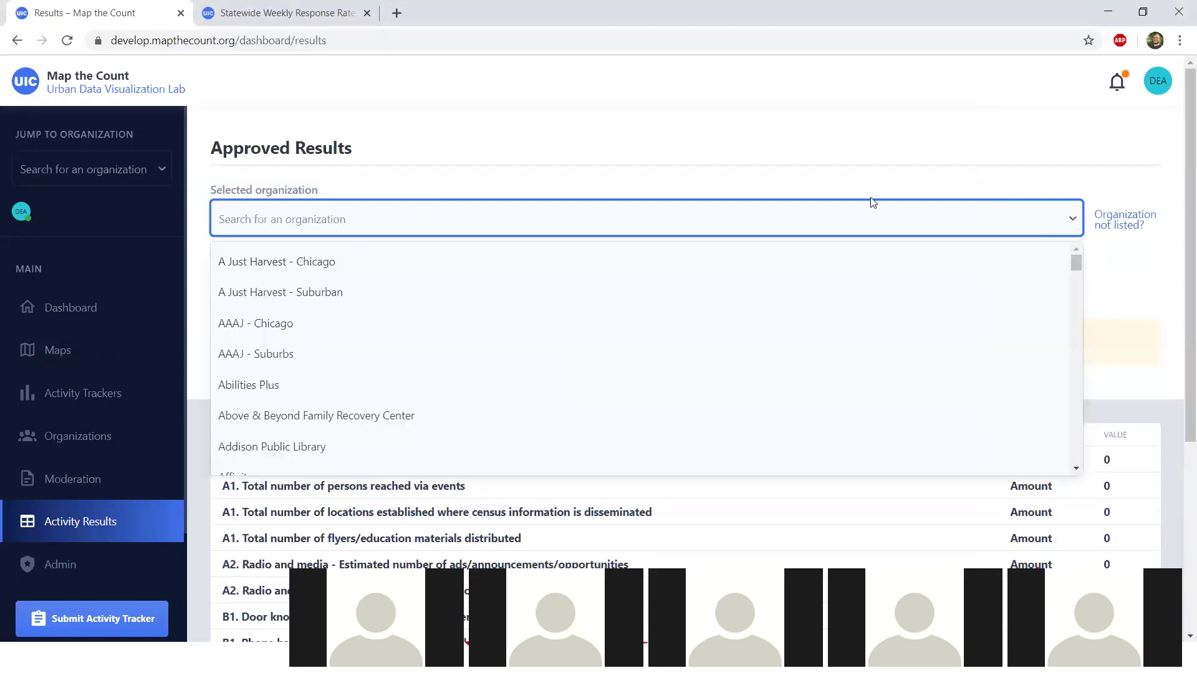
{"action": "left_click", "coordinate": [769, 219]}
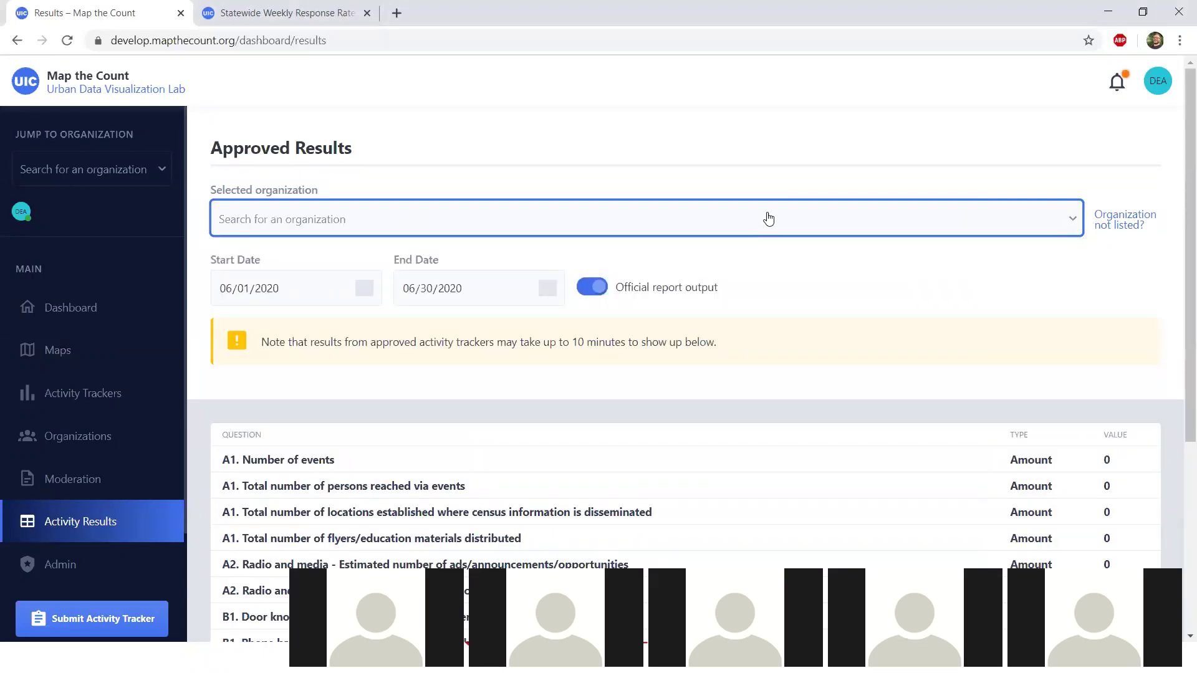
{"action": "type", "text": "habil"}
{"action": "left_click", "coordinate": [327, 263]}
{"action": "scroll", "coordinate": [909, 157], "scroll_direction": "down", "scroll_amount": 3}
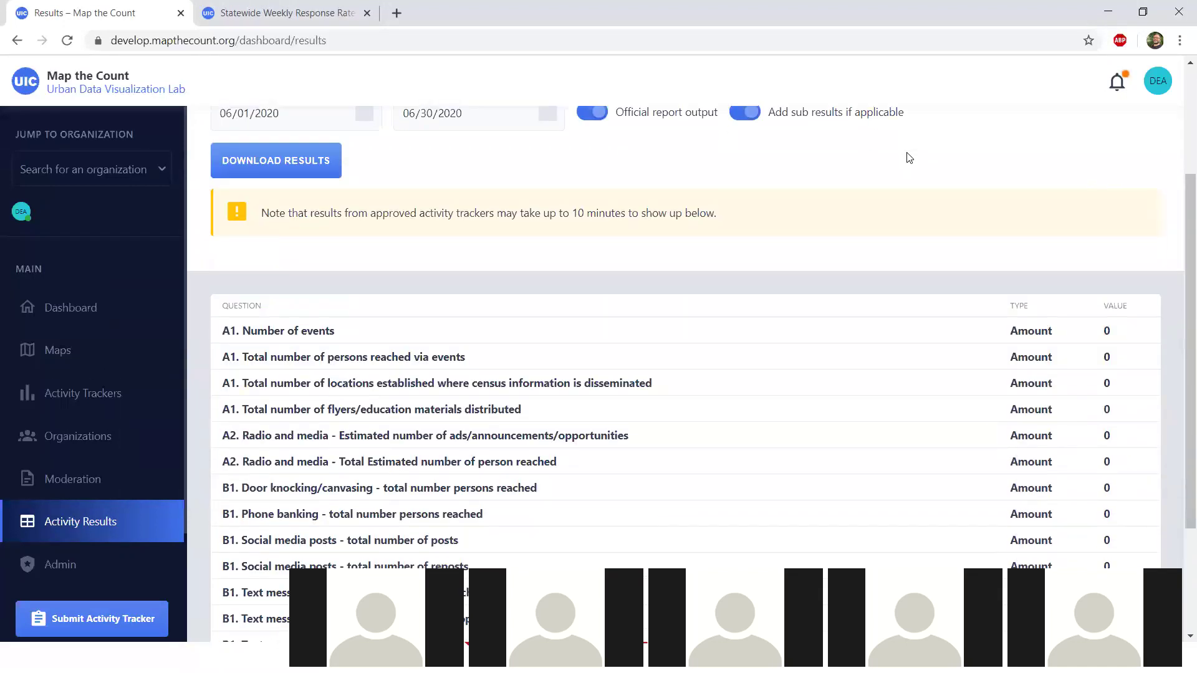
{"action": "scroll", "coordinate": [954, 267], "scroll_direction": "up", "scroll_amount": 1}
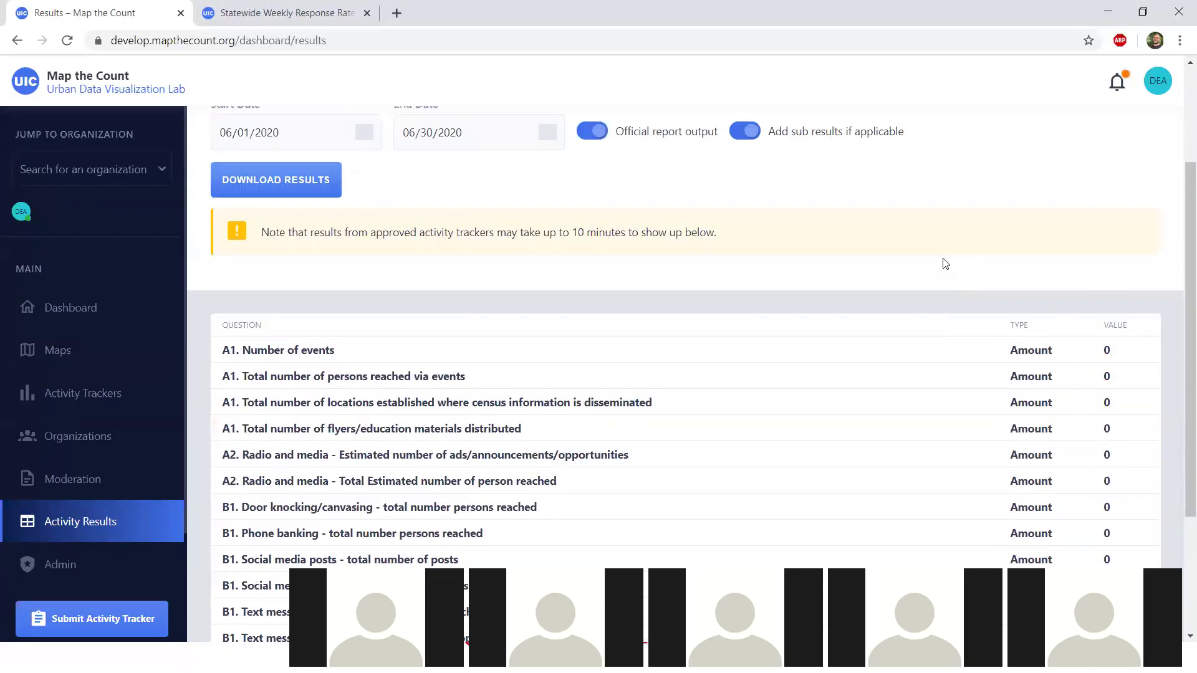
Exclude sub results from the Habilitative Systems Inc report and check the amounts for each question
{"action": "left_click", "coordinate": [746, 142]}
{"action": "scroll", "coordinate": [944, 195], "scroll_direction": "down", "scroll_amount": 4}
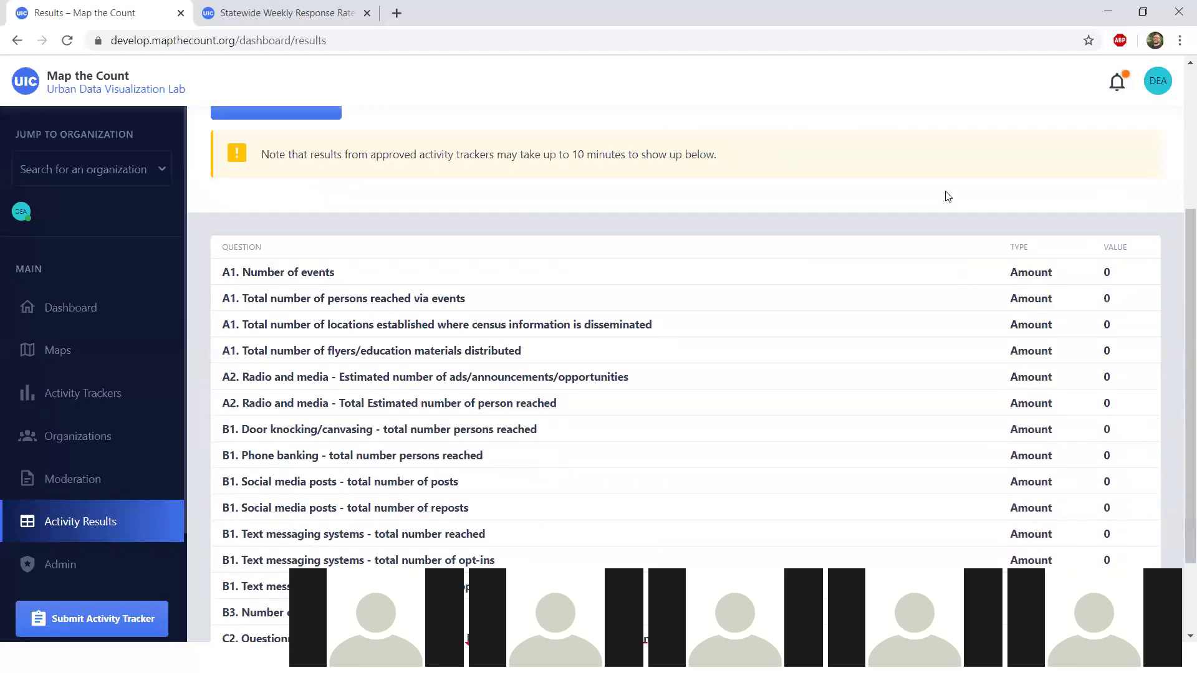
{"action": "scroll", "coordinate": [935, 203], "scroll_direction": "up", "scroll_amount": 4}
{"action": "scroll", "coordinate": [811, 212], "scroll_direction": "down", "scroll_amount": 6}
{"action": "scroll", "coordinate": [923, 218], "scroll_direction": "up", "scroll_amount": 1}
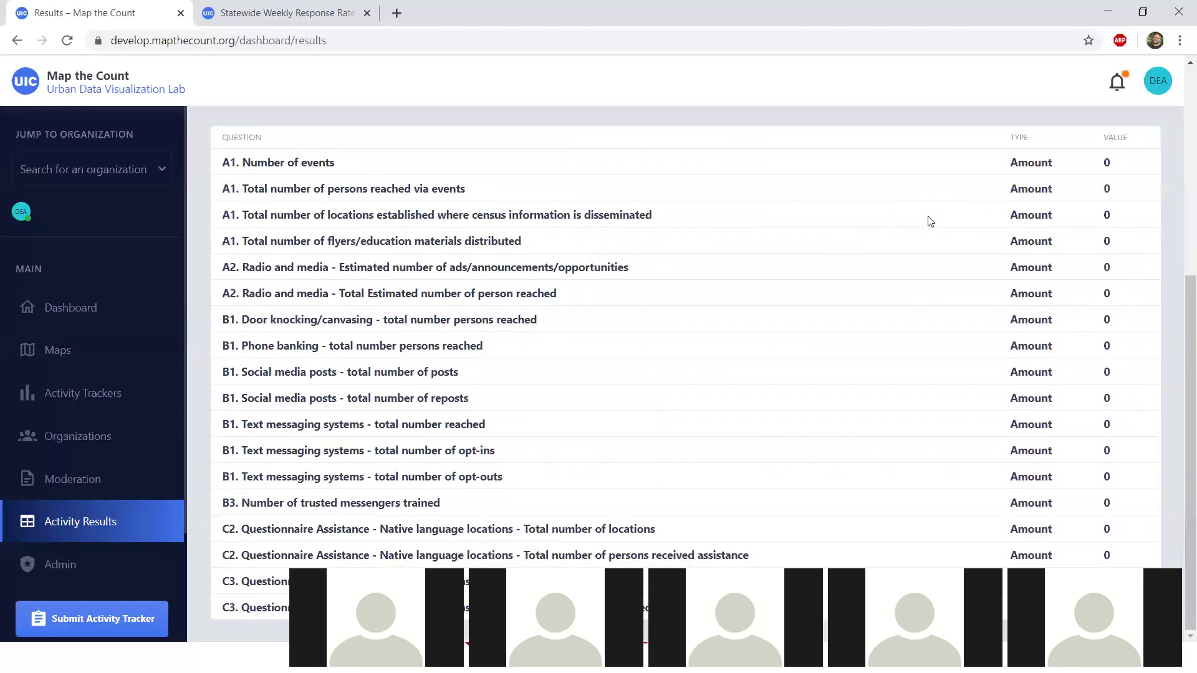
{"action": "scroll", "coordinate": [931, 221], "scroll_direction": "up", "scroll_amount": 5}
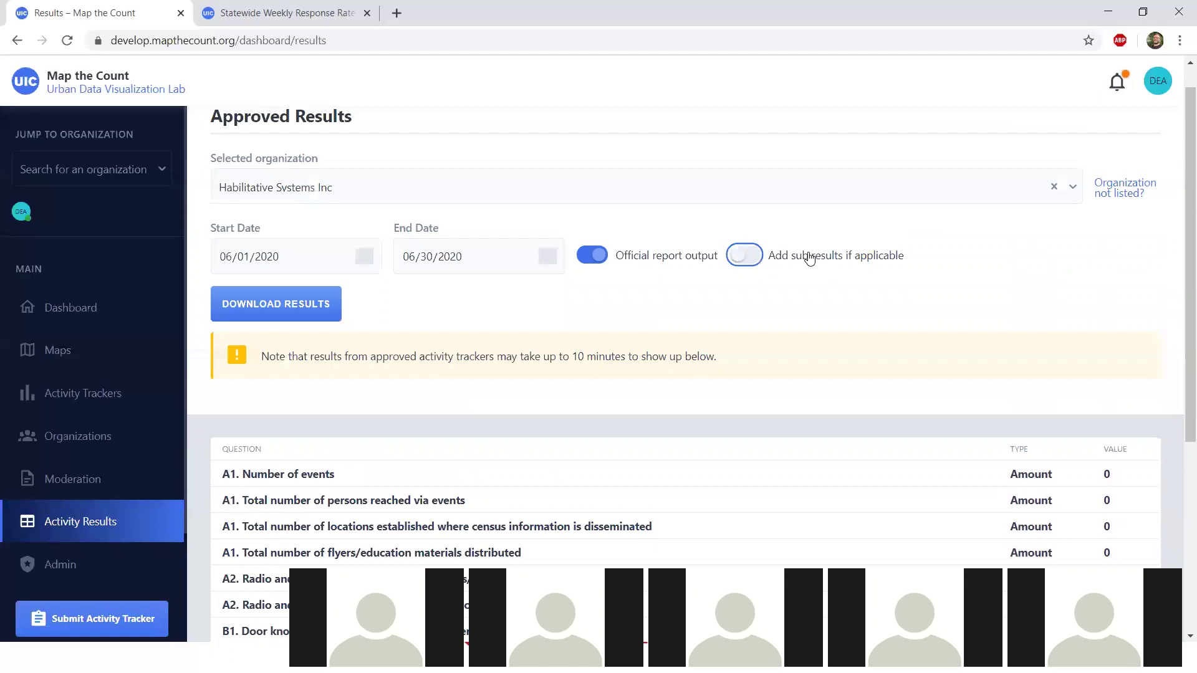
Include sub results in the Habilitative Systems Inc report again and check the amounts
{"action": "left_click", "coordinate": [745, 257]}
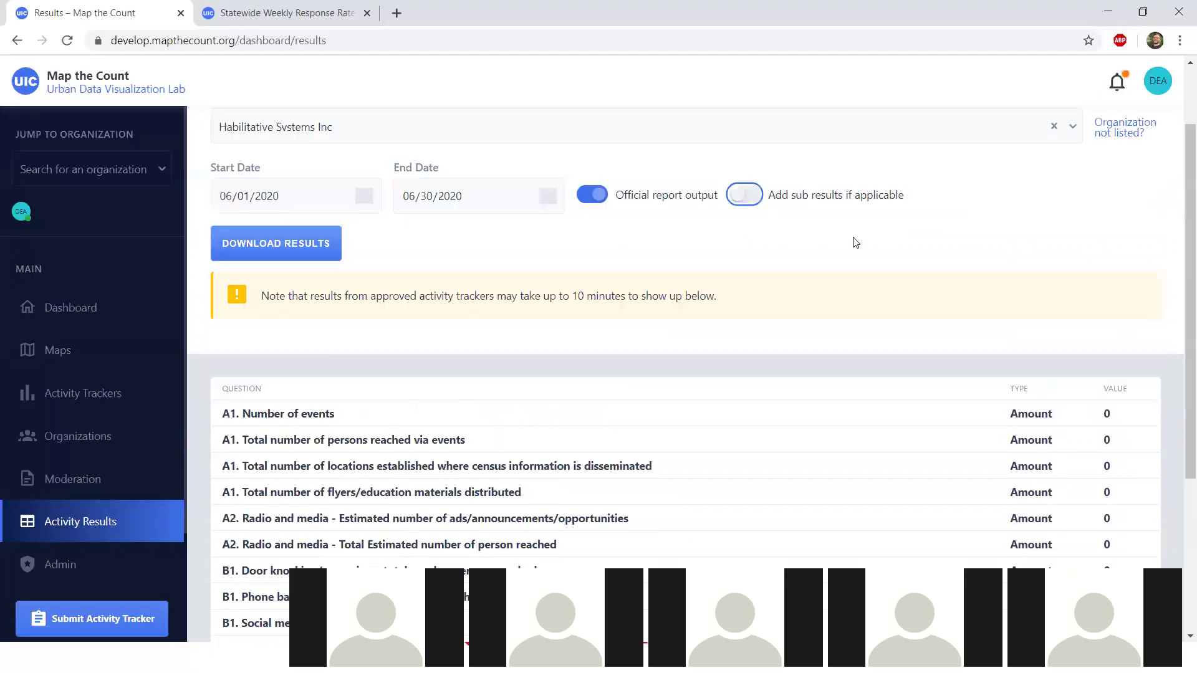
{"action": "scroll", "coordinate": [965, 237], "scroll_direction": "down", "scroll_amount": 1}
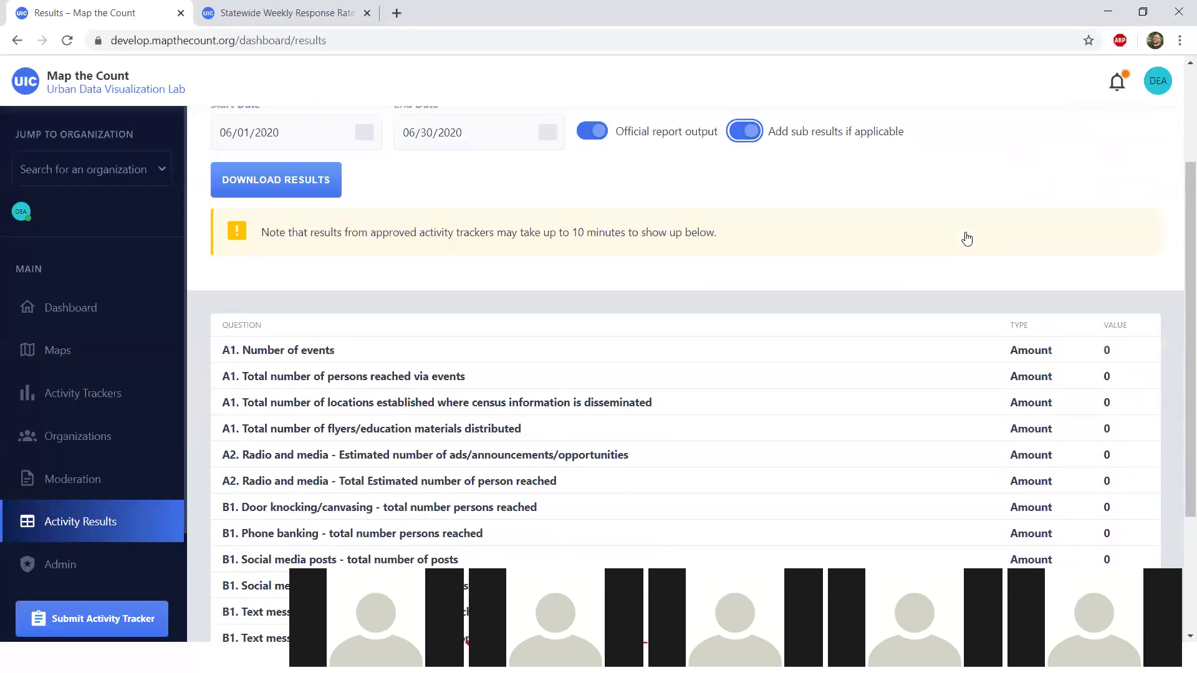
{"action": "scroll", "coordinate": [960, 323], "scroll_direction": "up", "scroll_amount": 1}
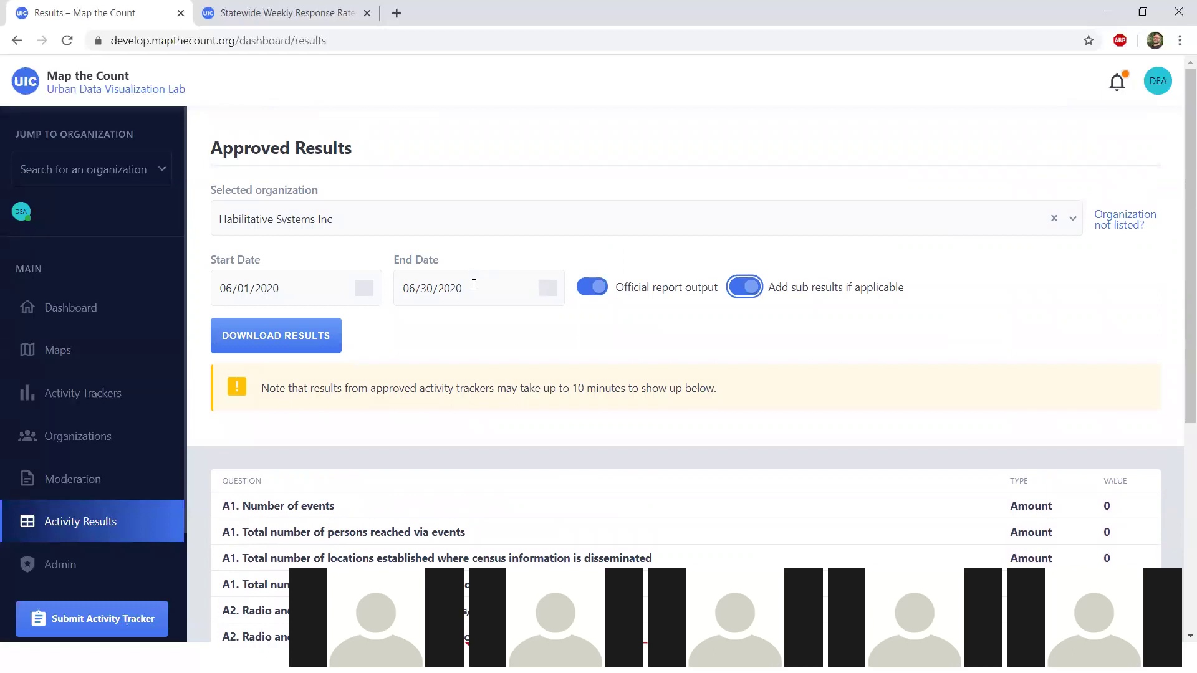
{"action": "scroll", "coordinate": [475, 288], "scroll_direction": "down", "scroll_amount": 1}
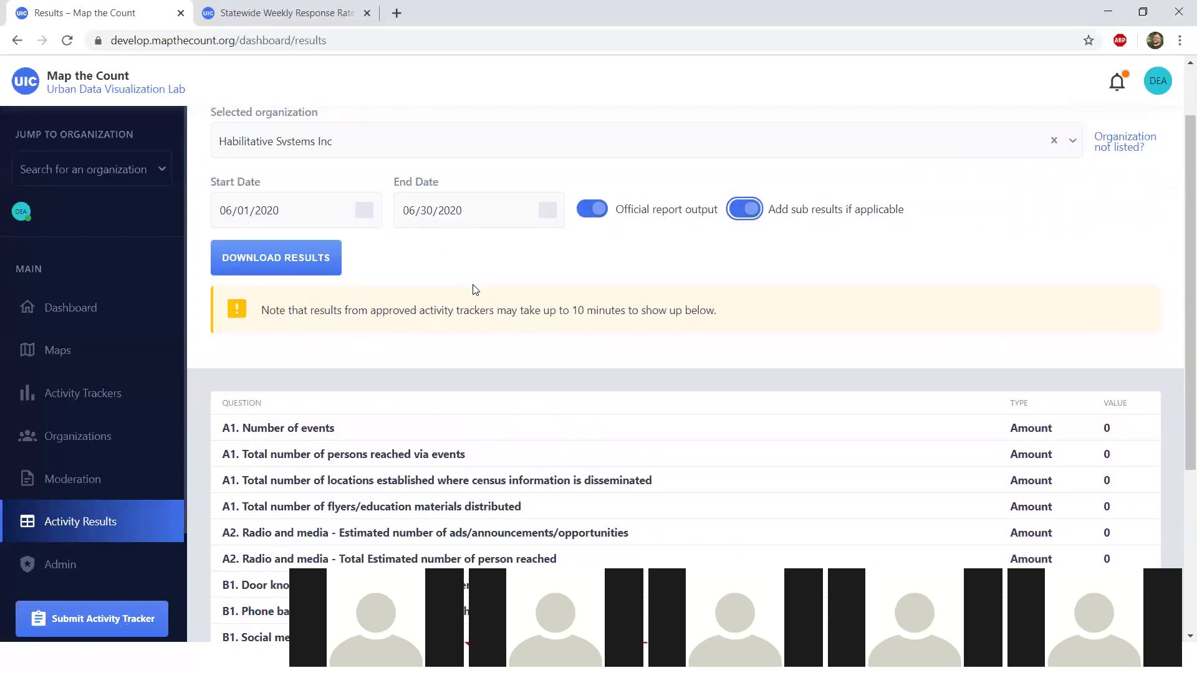
Examine the organizations offered for selection in the approved results report, keeping the current choice
{"action": "left_click", "coordinate": [1075, 152]}
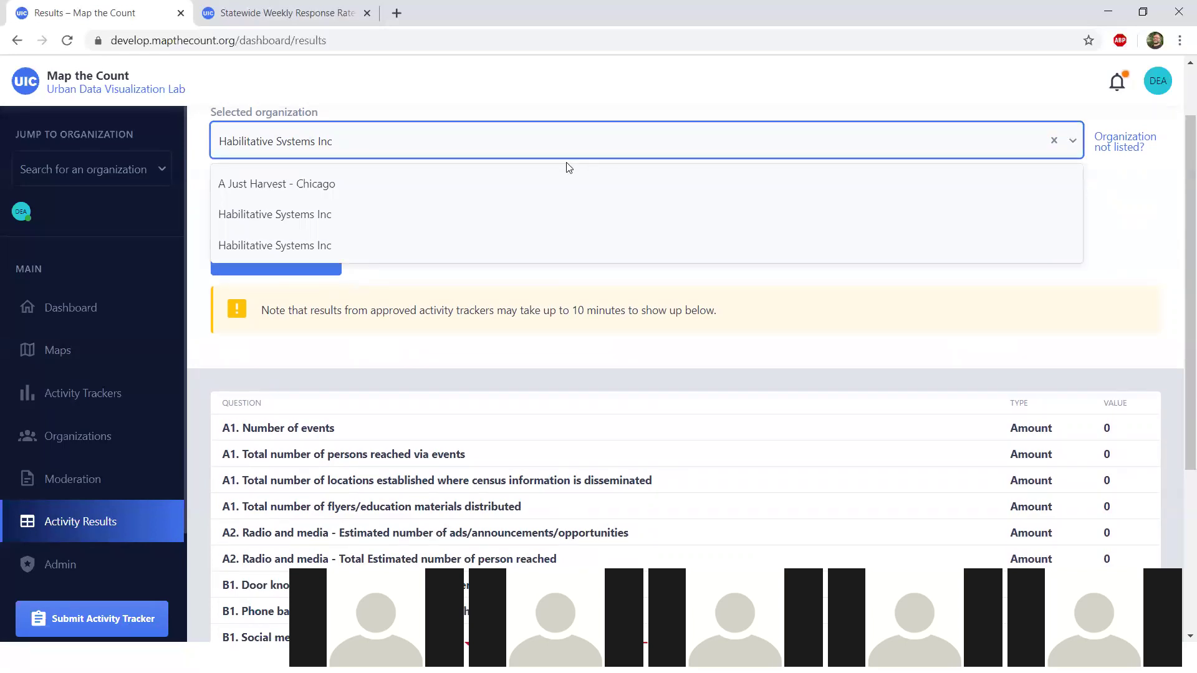
{"action": "left_click", "coordinate": [469, 360]}
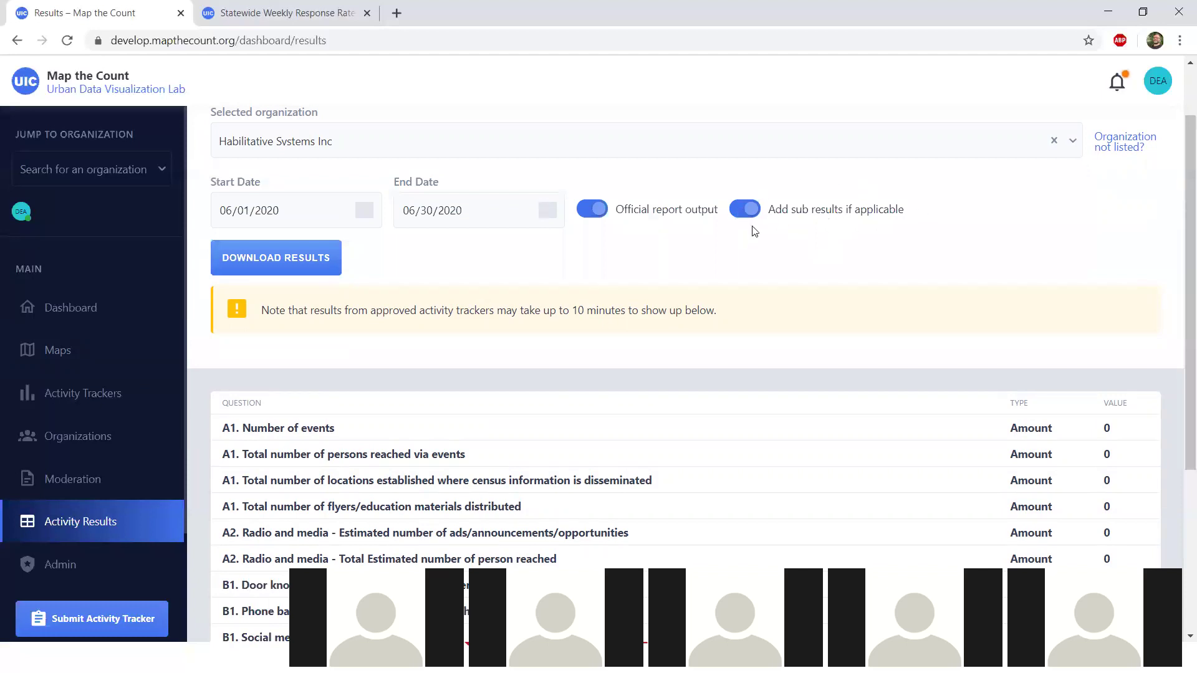
{"action": "left_click", "coordinate": [1071, 147]}
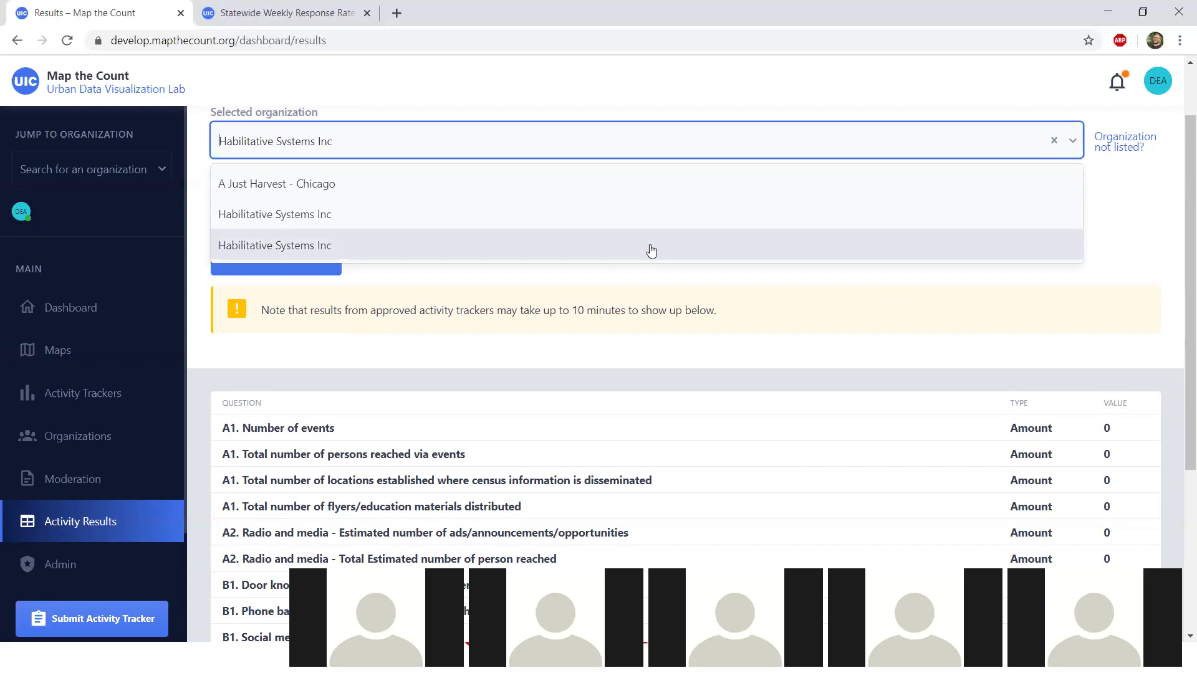
{"action": "scroll", "coordinate": [1132, 303], "scroll_direction": "up", "scroll_amount": 1}
{"action": "left_click", "coordinate": [1132, 303]}
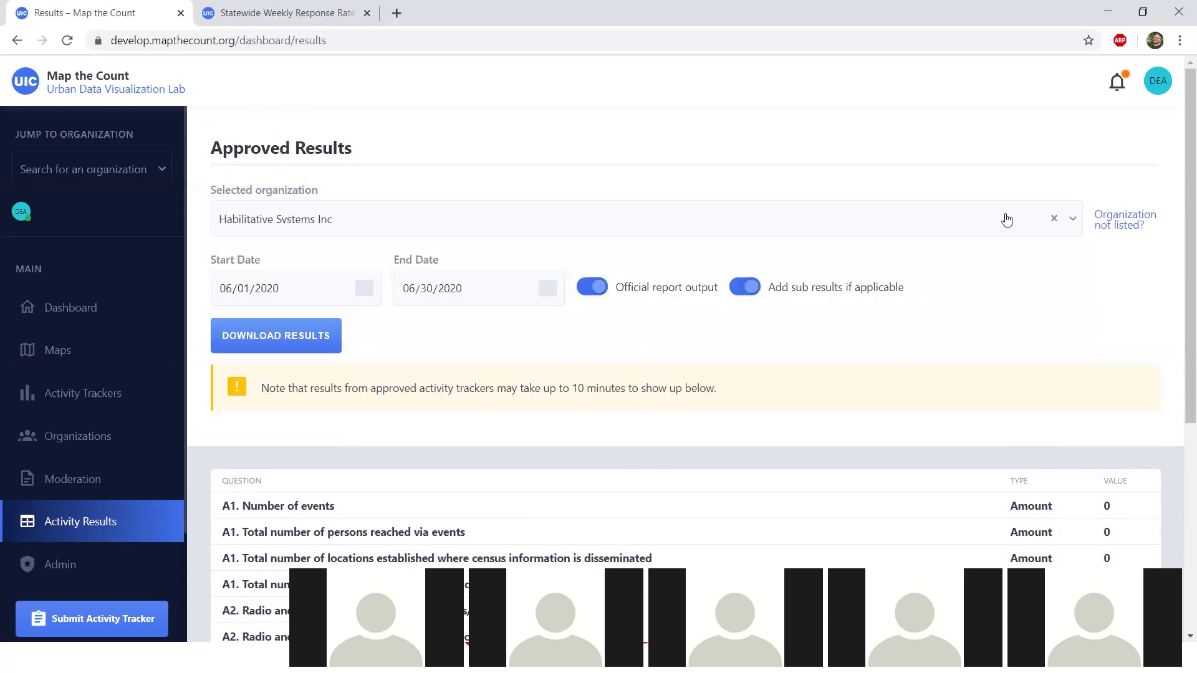
Turn off Add sub results if applicable for the selected organization's June 2020 report
{"action": "scroll", "coordinate": [946, 275], "scroll_direction": "down", "scroll_amount": 1}
{"action": "left_click", "coordinate": [741, 211]}
{"action": "scroll", "coordinate": [655, 212], "scroll_direction": "up", "scroll_amount": 1}
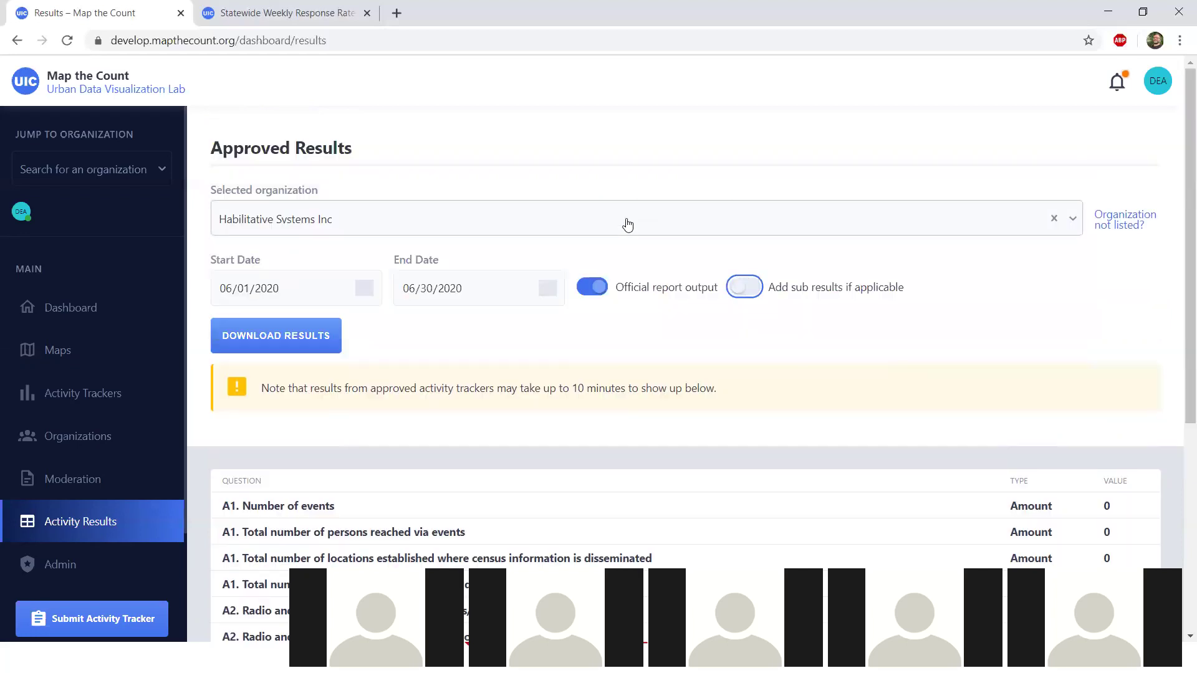
Turn off Official report output for Habilitative Systems Inc and review the detailed outreach, engagement and questionnaire assistance results
{"action": "scroll", "coordinate": [655, 212], "scroll_direction": "down", "scroll_amount": 1}
{"action": "left_click", "coordinate": [592, 210]}
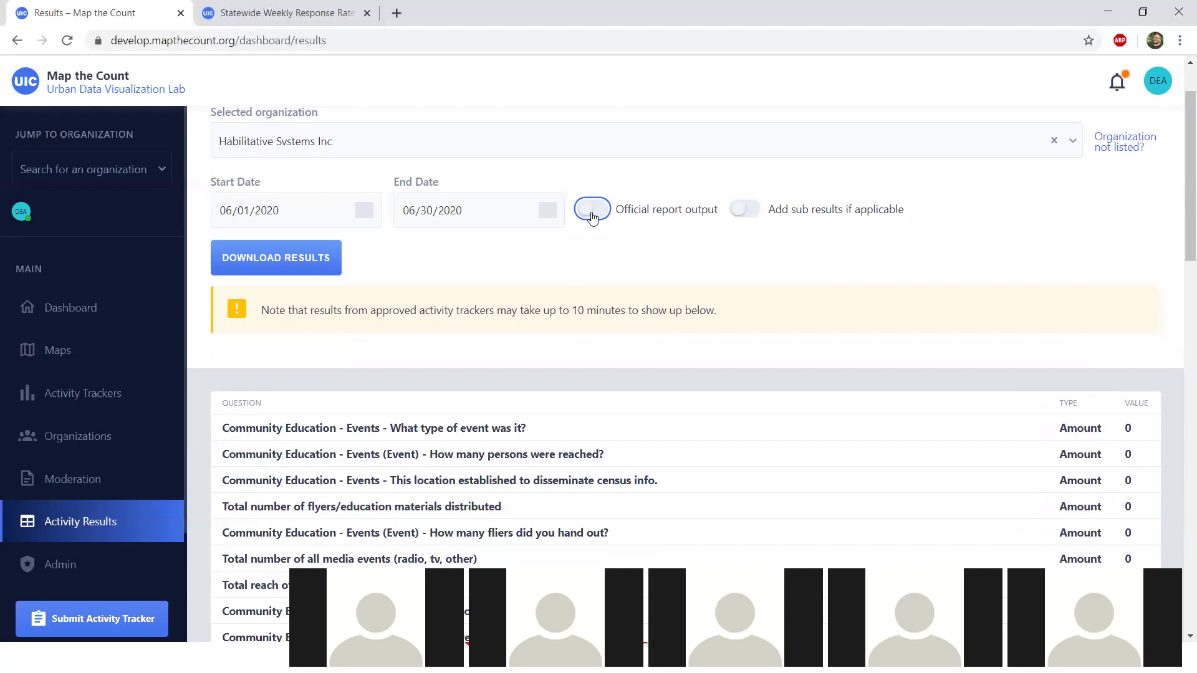
{"action": "scroll", "coordinate": [561, 275], "scroll_direction": "down", "scroll_amount": 6}
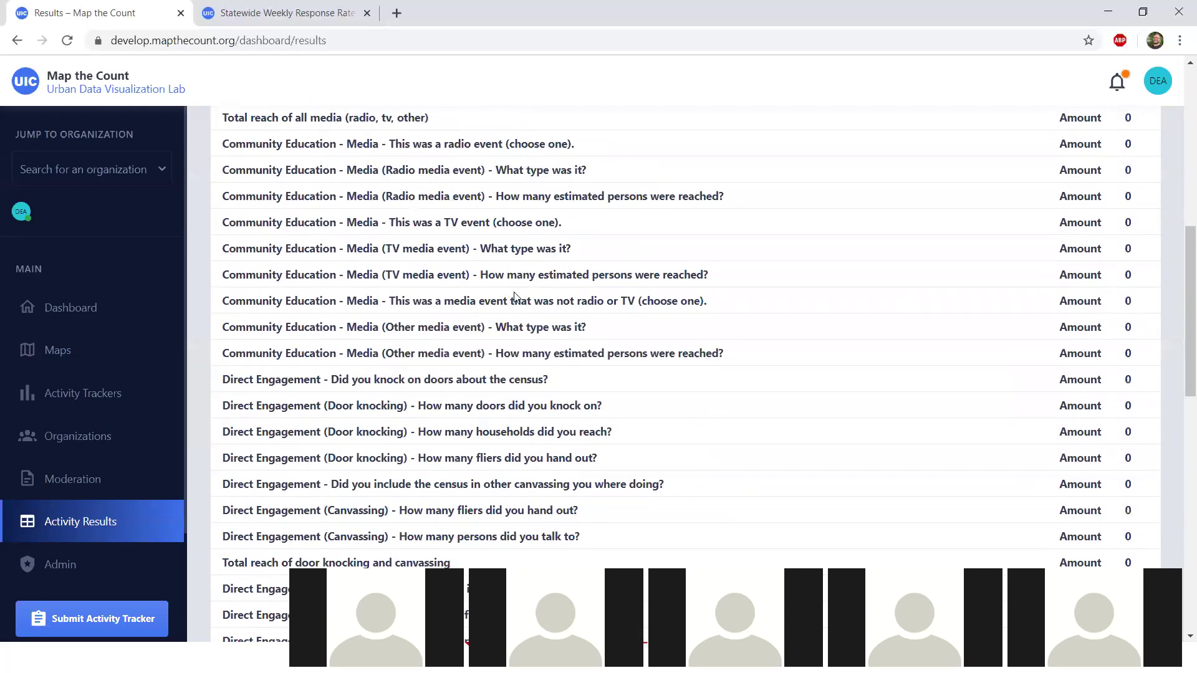
{"action": "scroll", "coordinate": [505, 305], "scroll_direction": "down", "scroll_amount": 3}
{"action": "scroll", "coordinate": [503, 309], "scroll_direction": "down", "scroll_amount": 2}
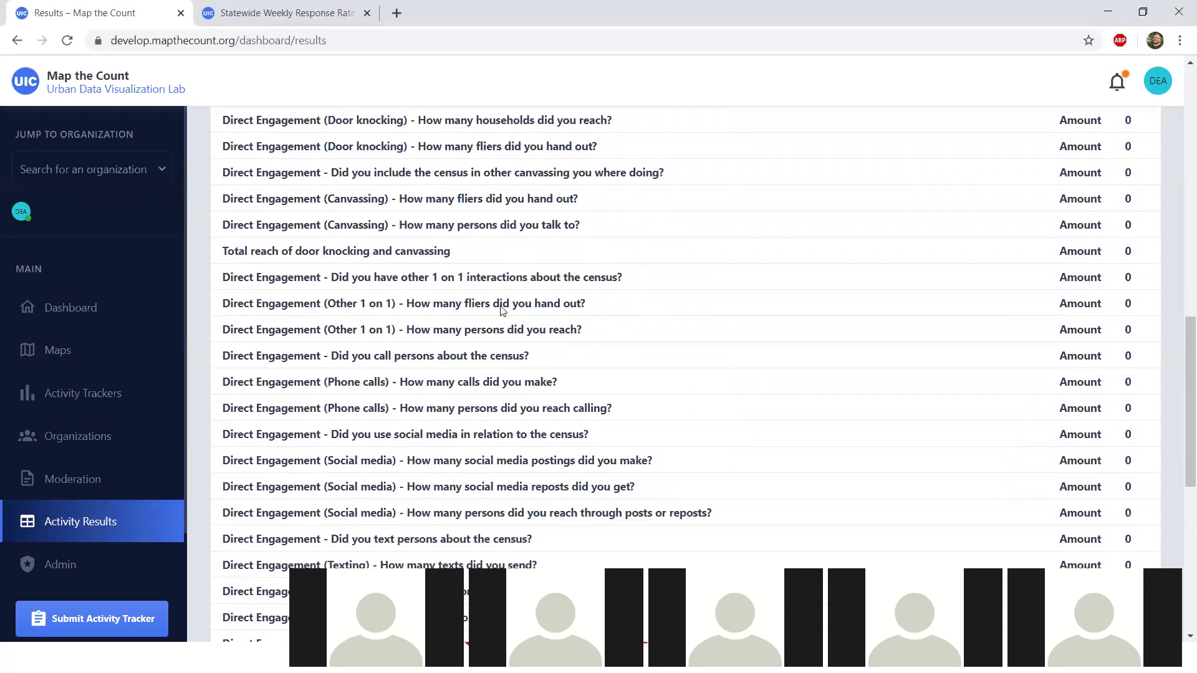
{"action": "scroll", "coordinate": [502, 310], "scroll_direction": "up", "scroll_amount": 5}
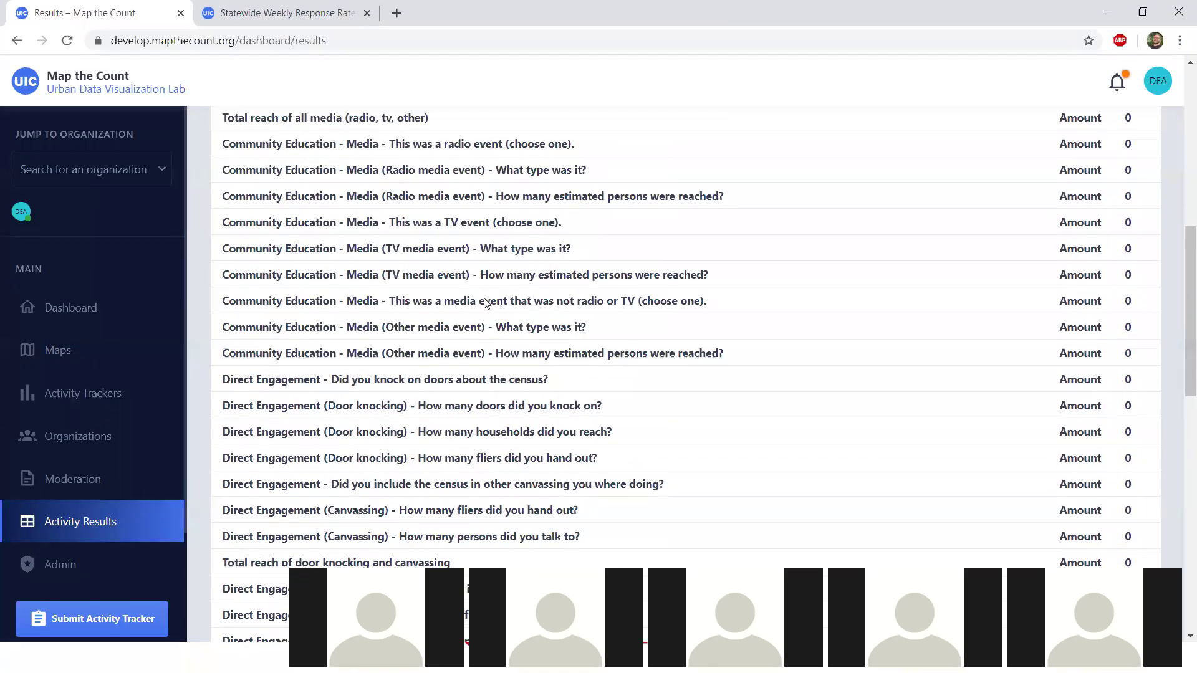
{"action": "scroll", "coordinate": [486, 302], "scroll_direction": "down", "scroll_amount": 7}
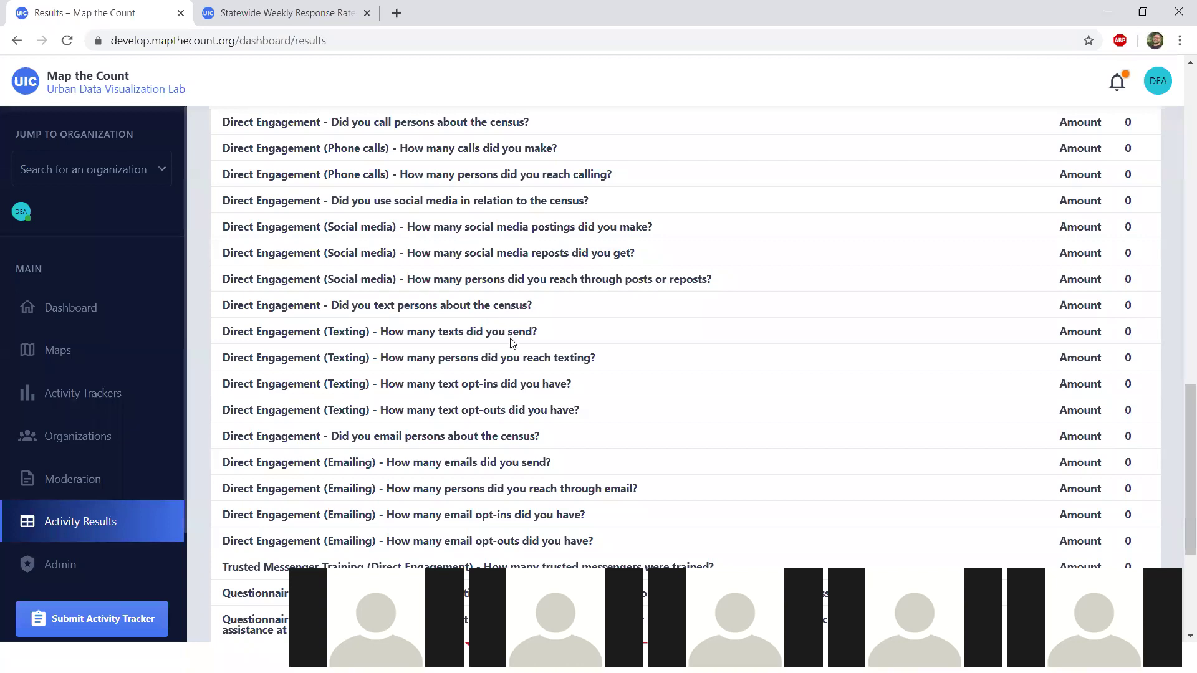
{"action": "scroll", "coordinate": [504, 295], "scroll_direction": "down", "scroll_amount": 1}
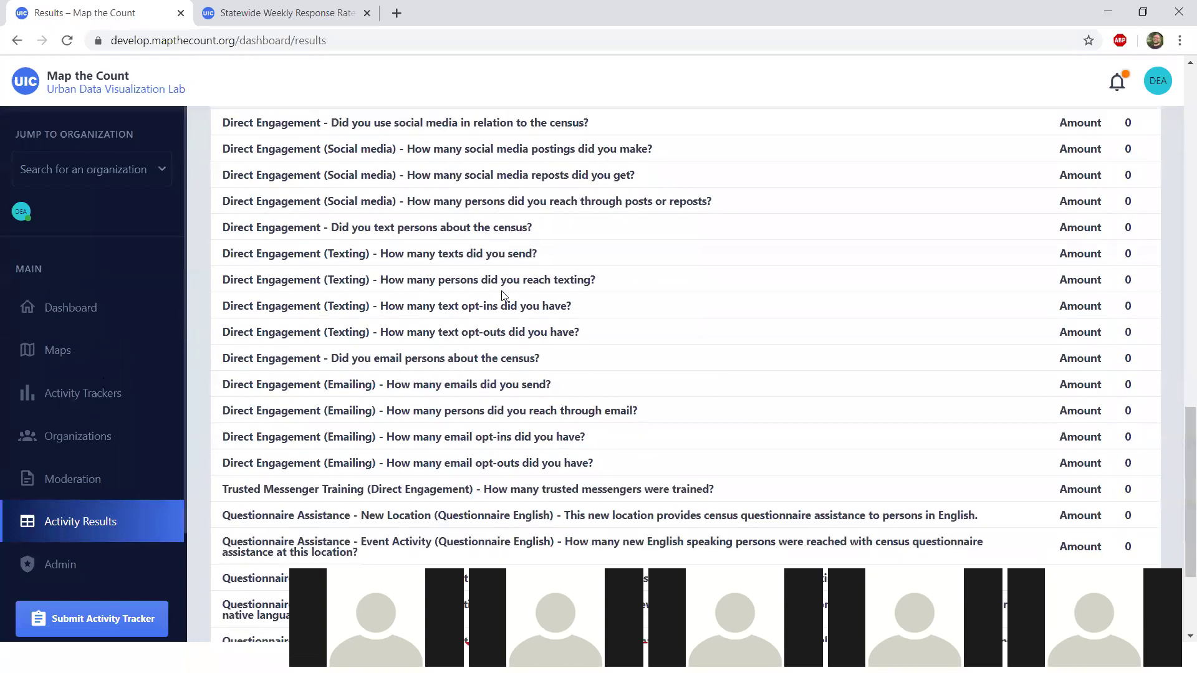
{"action": "scroll", "coordinate": [499, 315], "scroll_direction": "down", "scroll_amount": 3}
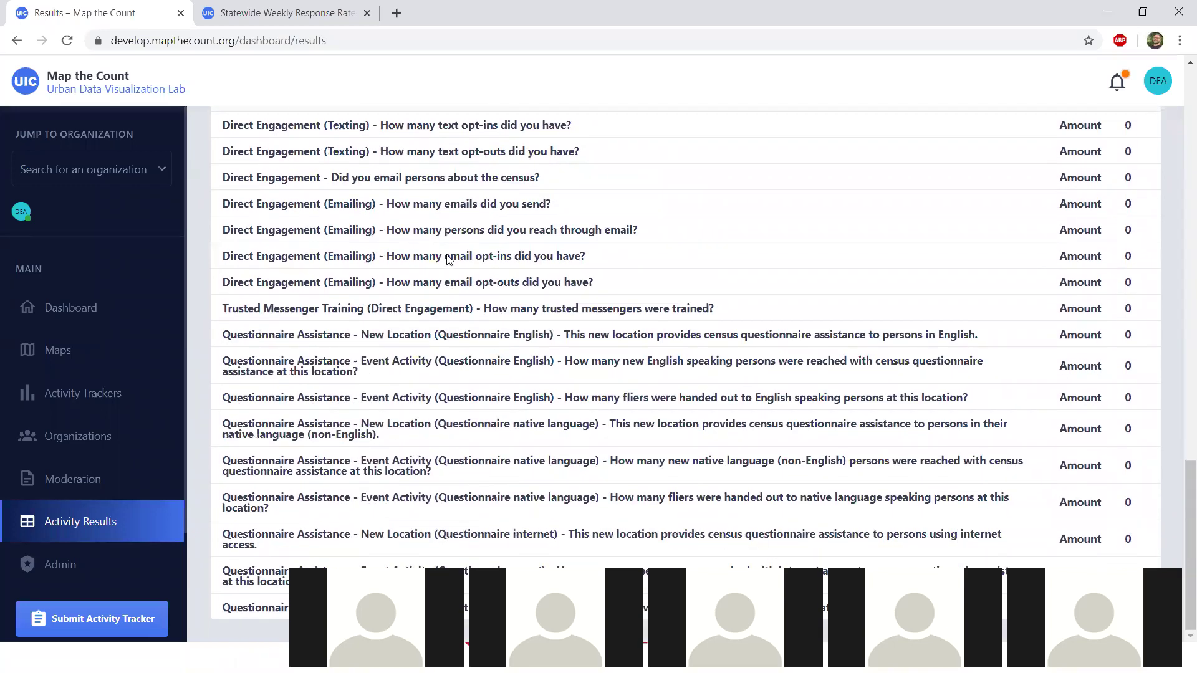
{"action": "scroll", "coordinate": [446, 269], "scroll_direction": "up", "scroll_amount": 4}
{"action": "scroll", "coordinate": [445, 270], "scroll_direction": "up", "scroll_amount": 2}
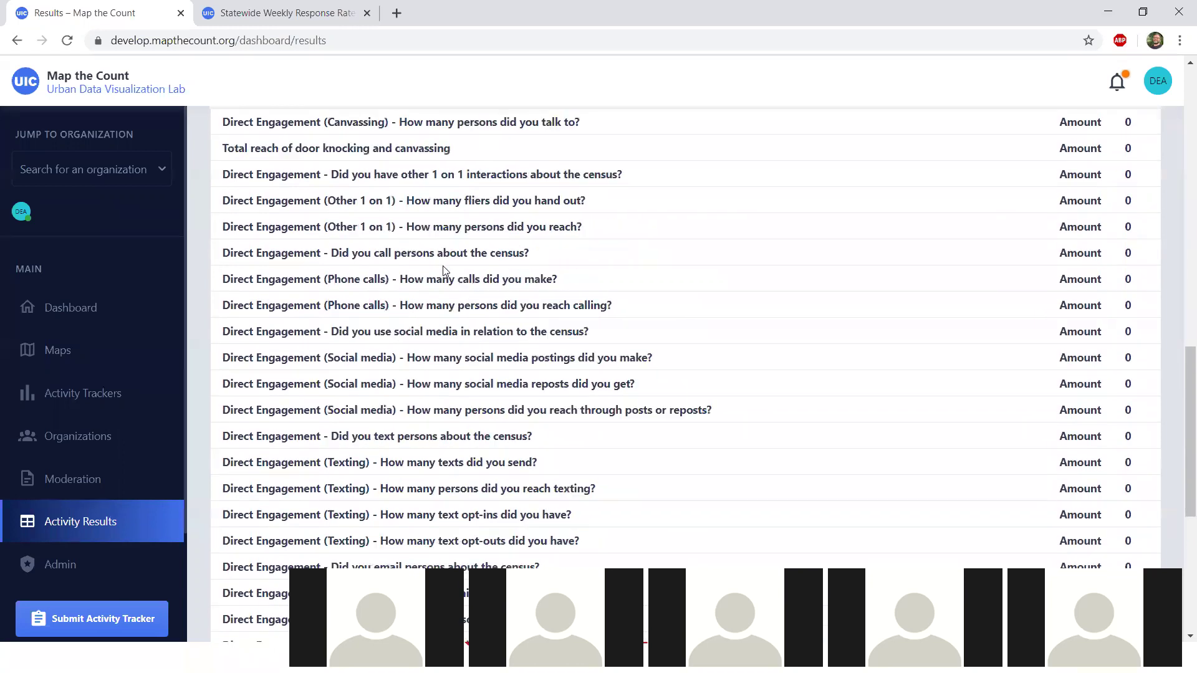
Review the Community Education and Direct Engagement questions in the detailed June 2020 results
{"action": "scroll", "coordinate": [449, 289], "scroll_direction": "up", "scroll_amount": 1}
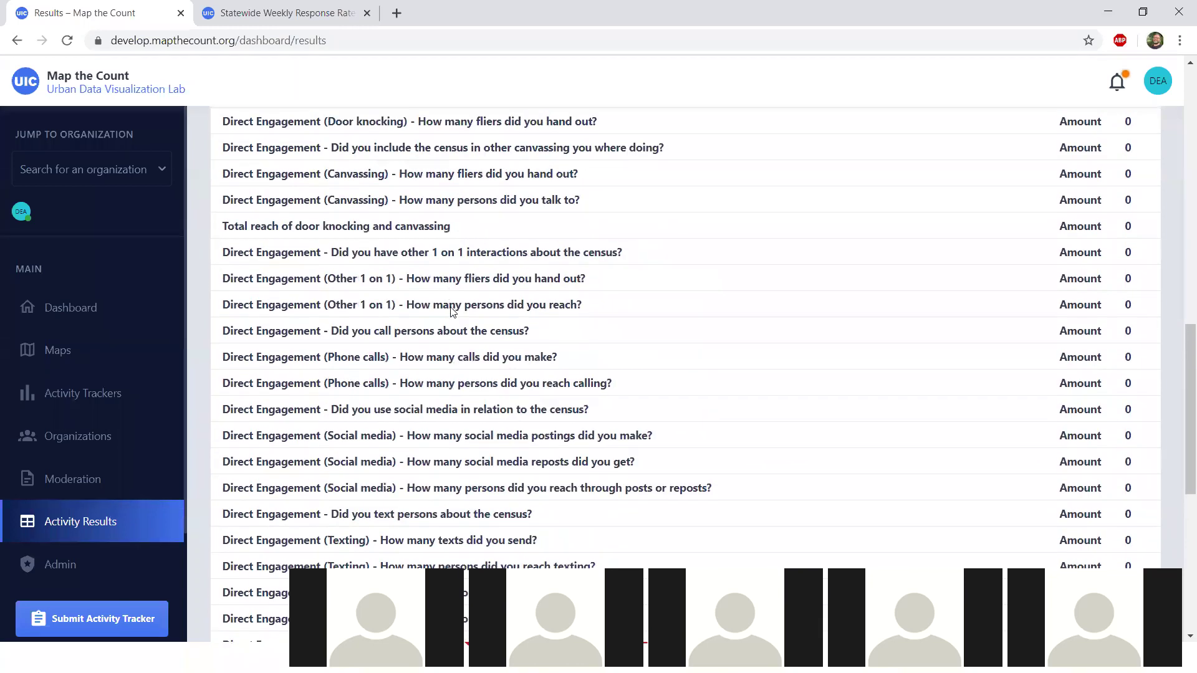
{"action": "scroll", "coordinate": [453, 311], "scroll_direction": "up", "scroll_amount": 5}
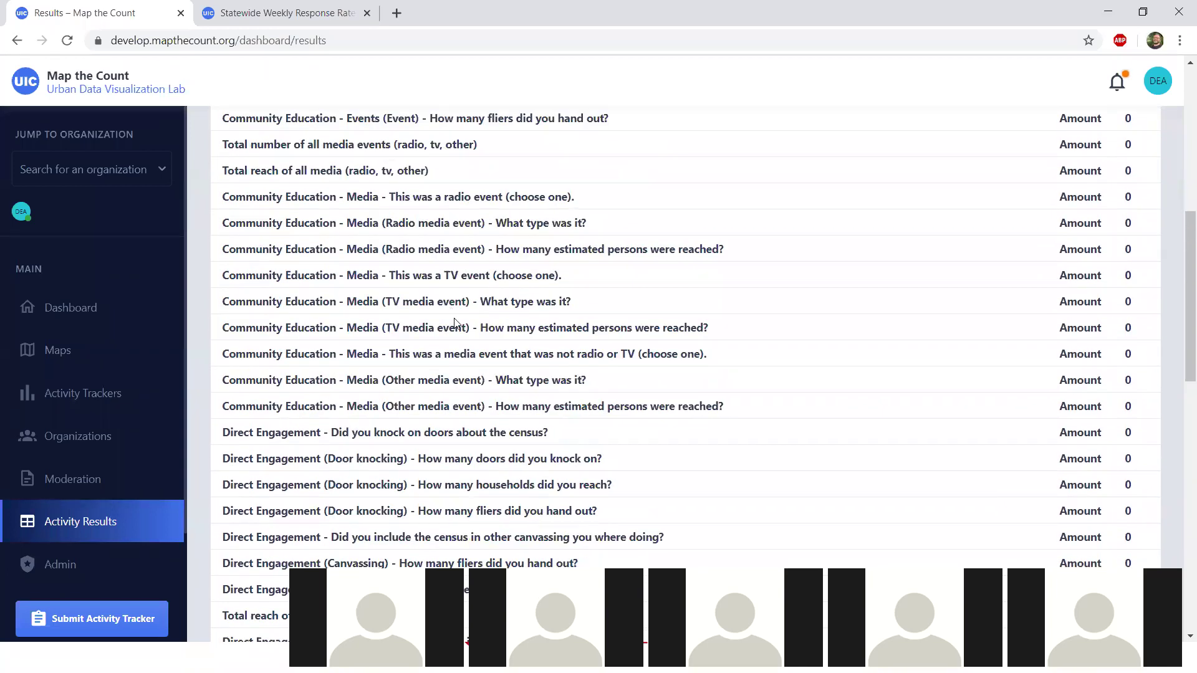
{"action": "scroll", "coordinate": [453, 311], "scroll_direction": "down", "scroll_amount": 3}
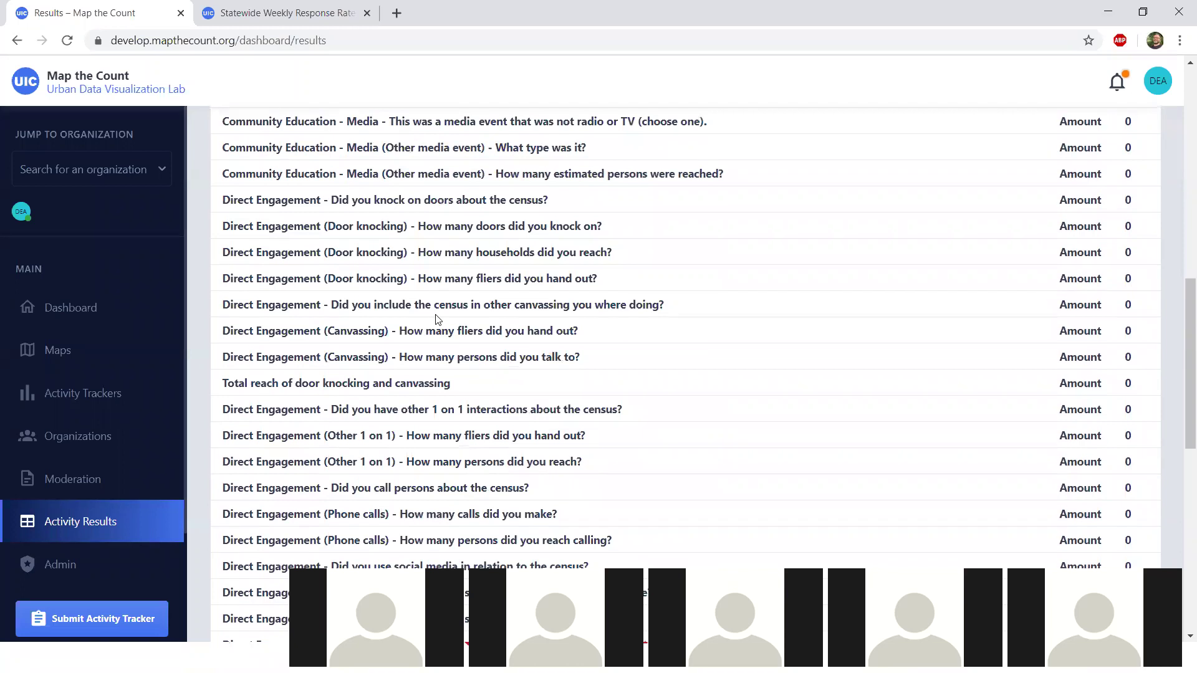
{"action": "scroll", "coordinate": [436, 321], "scroll_direction": "up", "scroll_amount": 2}
{"action": "scroll", "coordinate": [433, 310], "scroll_direction": "up", "scroll_amount": 5}
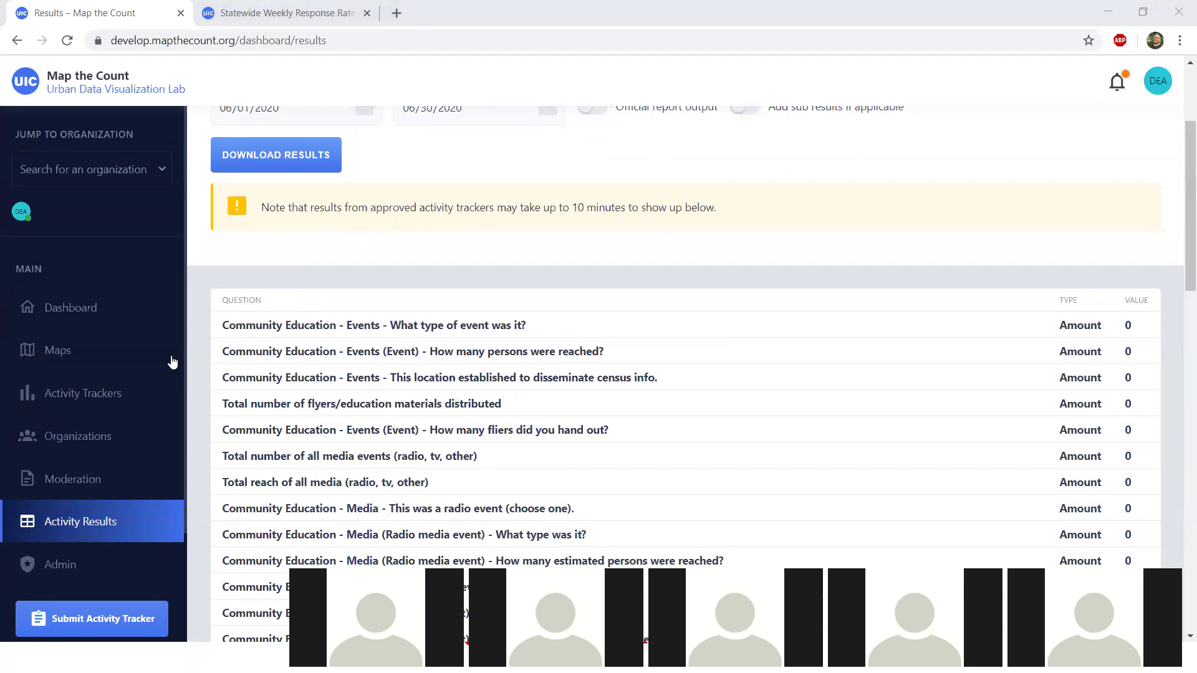
Open the A Just Harvest - Chicago organization and download its Direct Engagement activity tracker data
{"action": "left_click", "coordinate": [94, 442]}
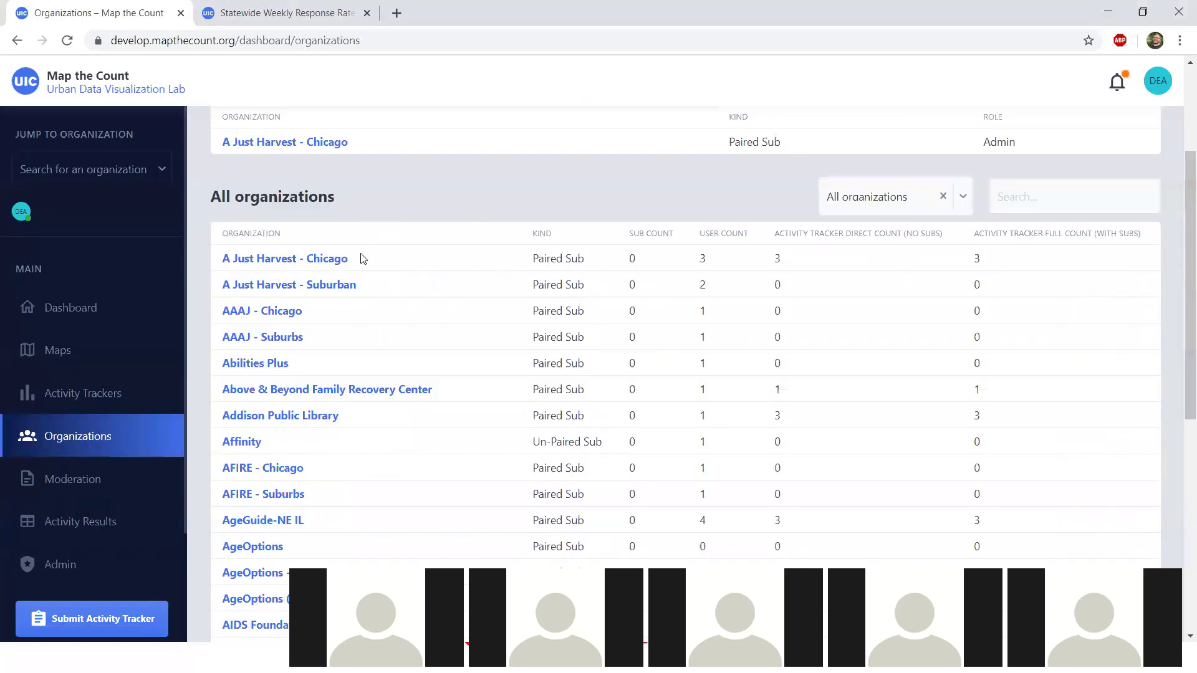
{"action": "left_click", "coordinate": [328, 260]}
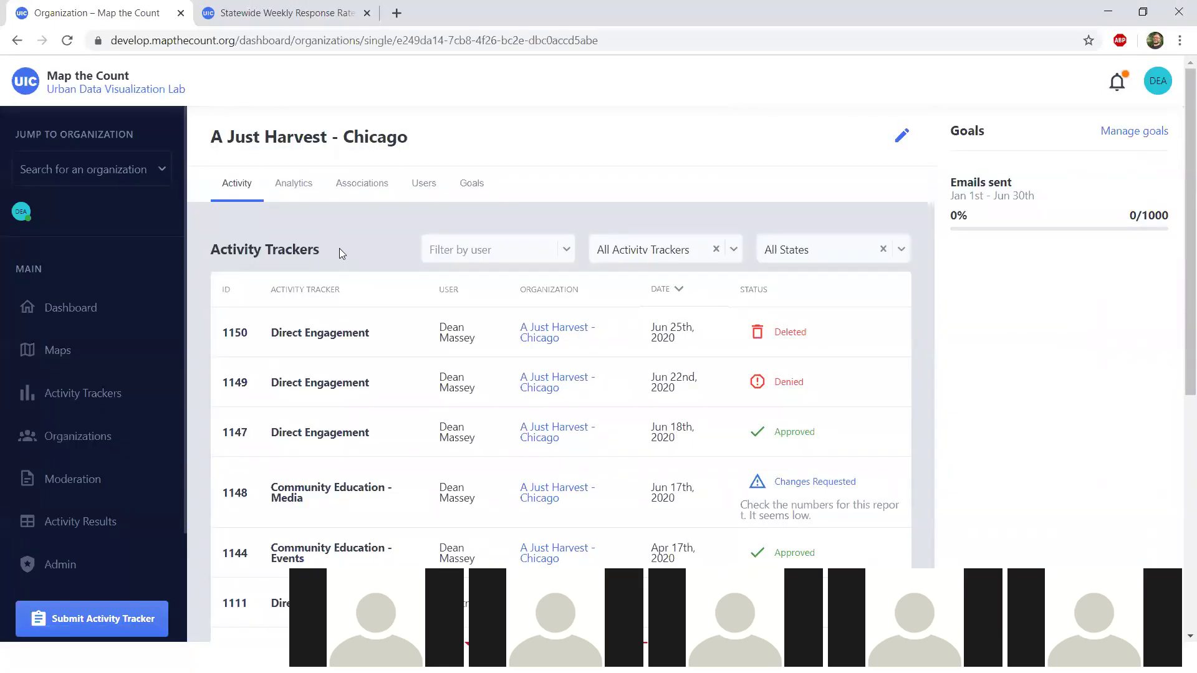
{"action": "scroll", "coordinate": [399, 244], "scroll_direction": "down", "scroll_amount": 7}
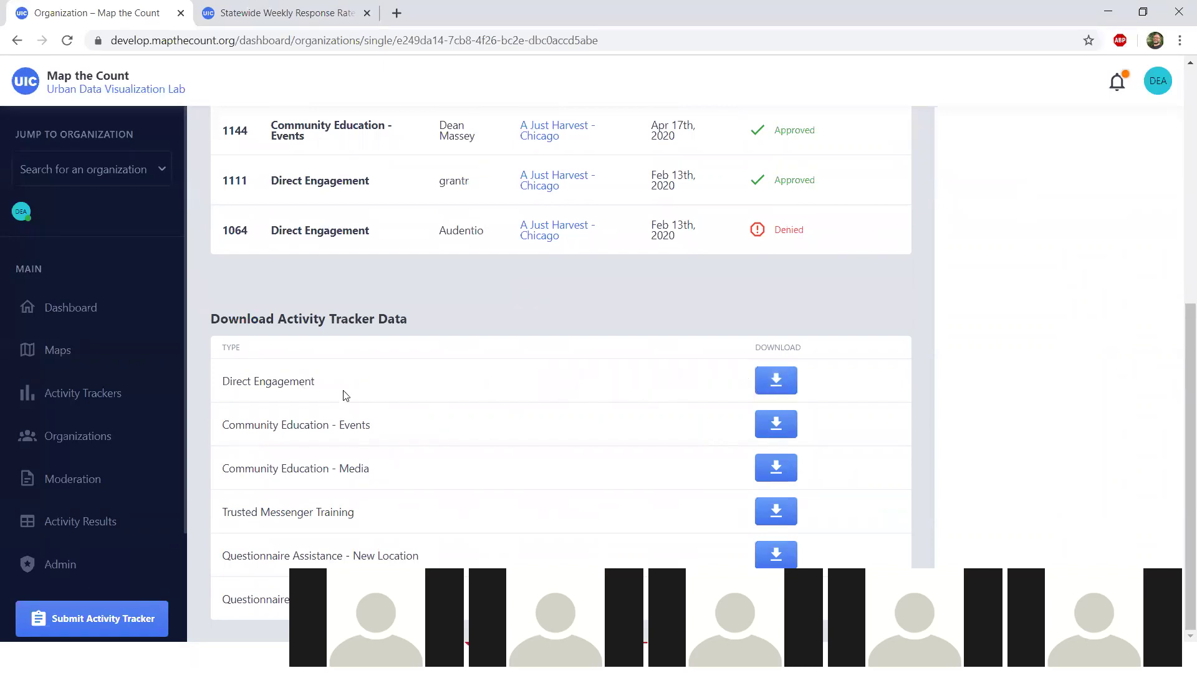
{"action": "left_click", "coordinate": [779, 381]}
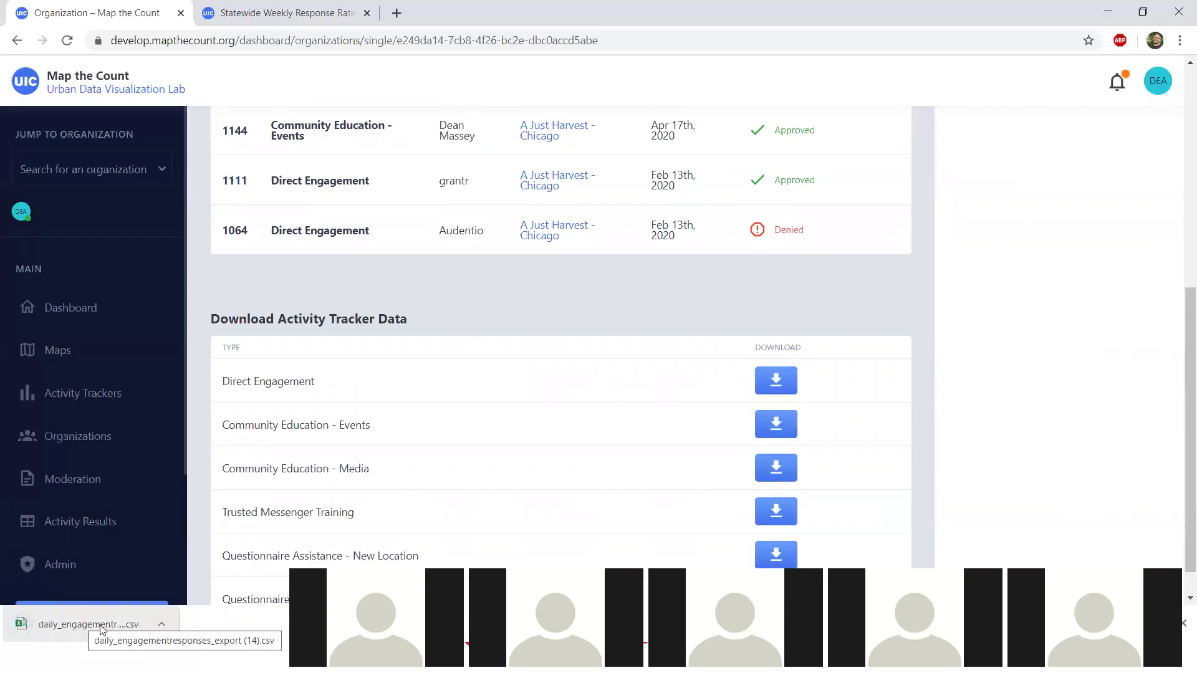
Open the downloaded engagement responses CSV in Excel and widen the Created At, Start Time and End time columns to fit their dates
{"action": "left_click", "coordinate": [101, 627]}
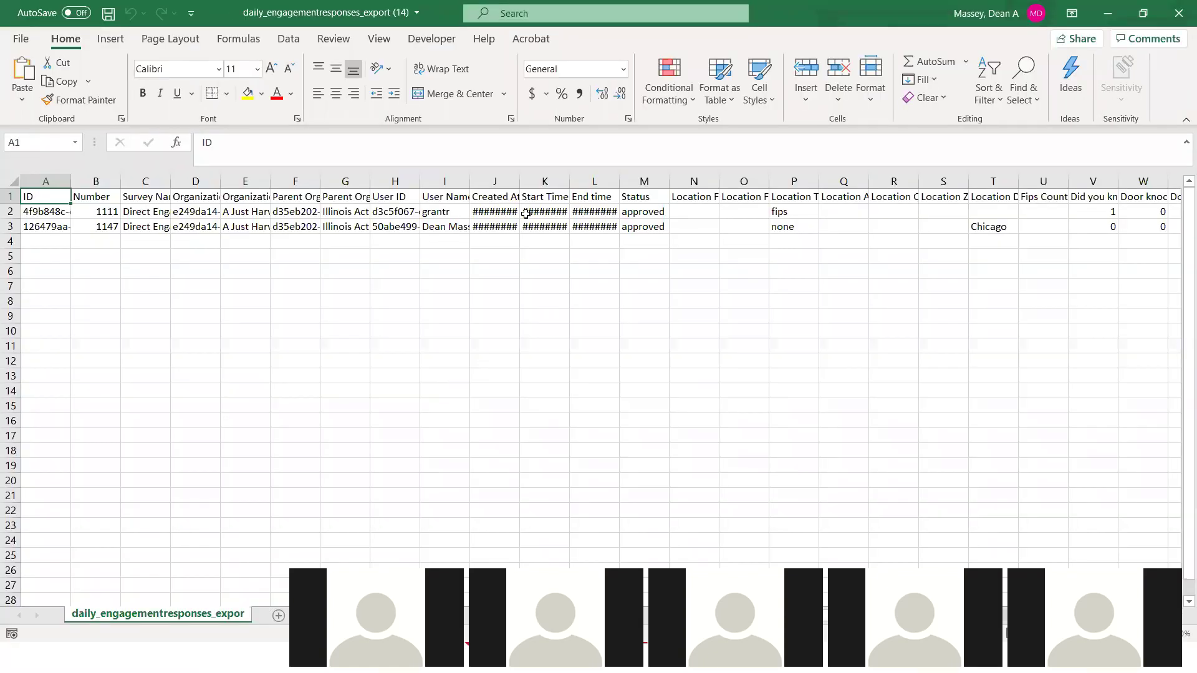
{"action": "left_click", "coordinate": [771, 196]}
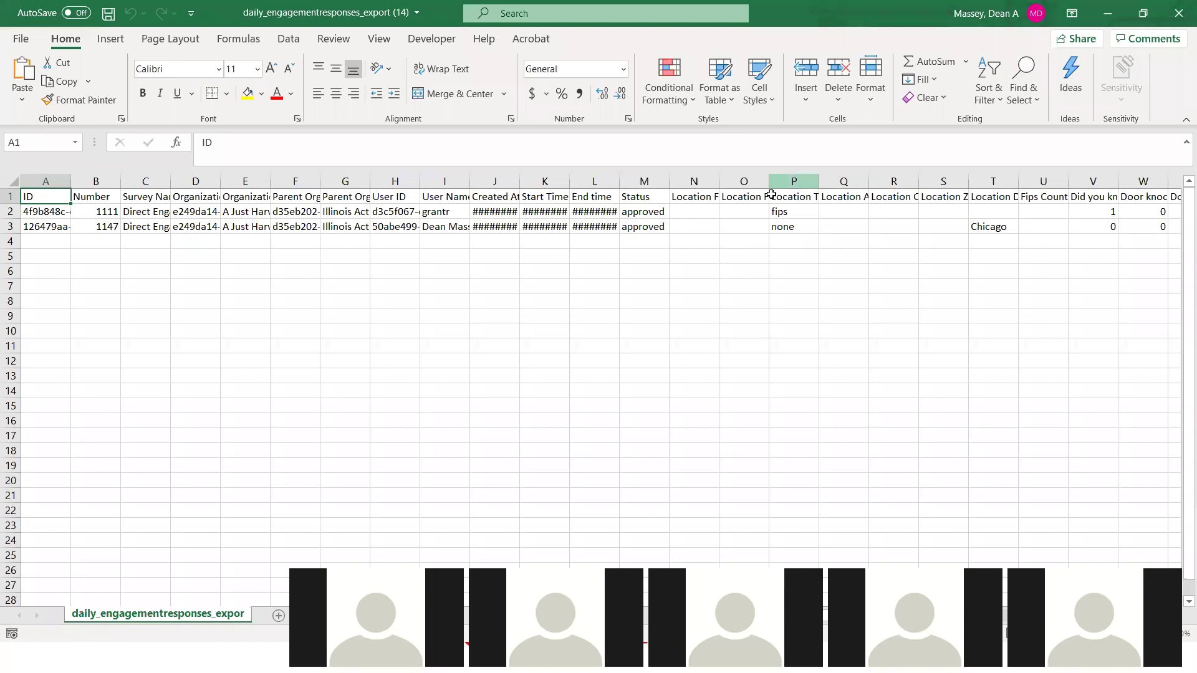
{"action": "left_click", "coordinate": [81, 657]}
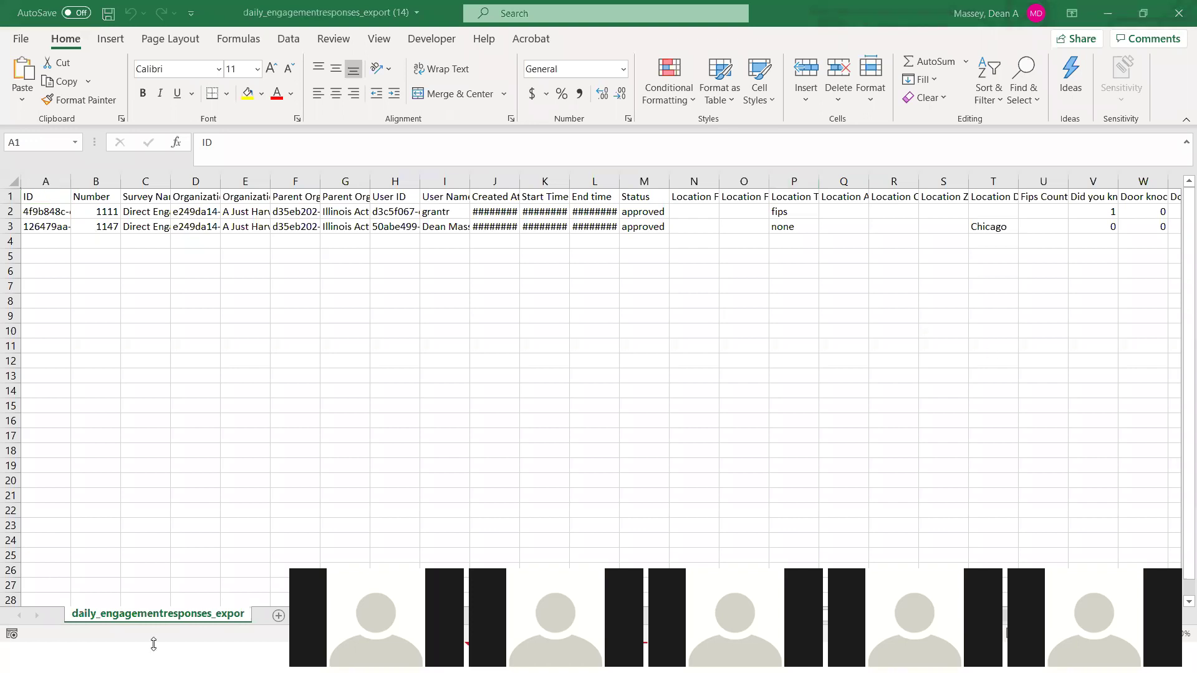
{"action": "double_click", "coordinate": [520, 181]}
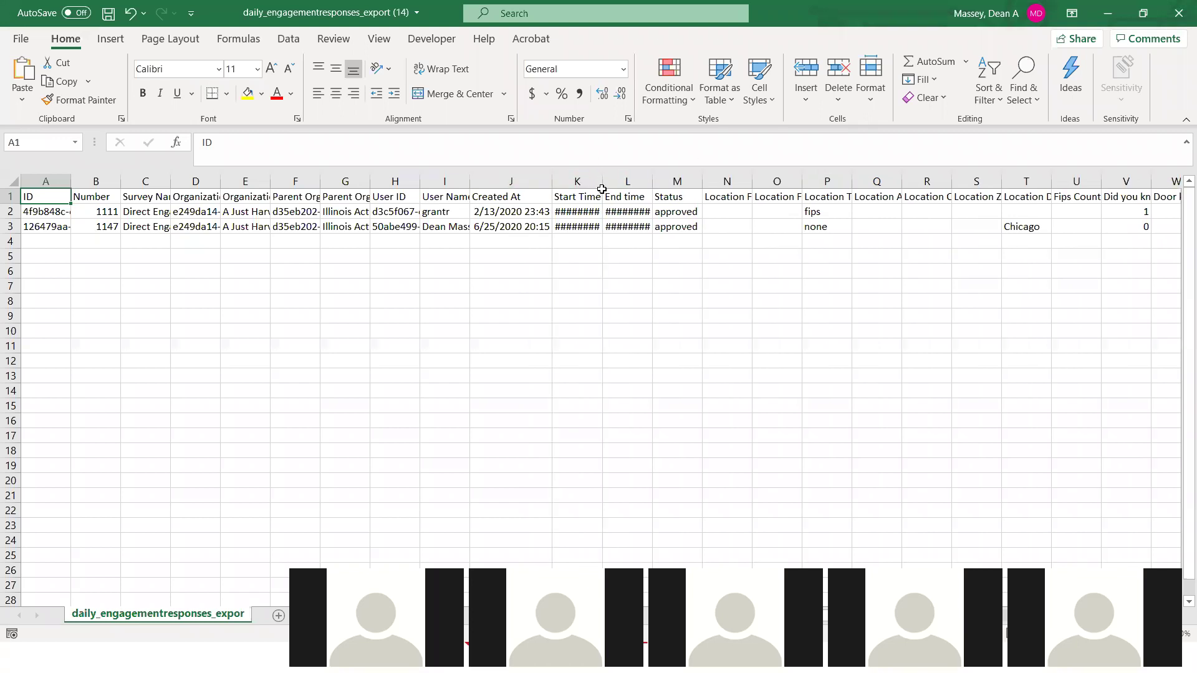
{"action": "double_click", "coordinate": [602, 181]}
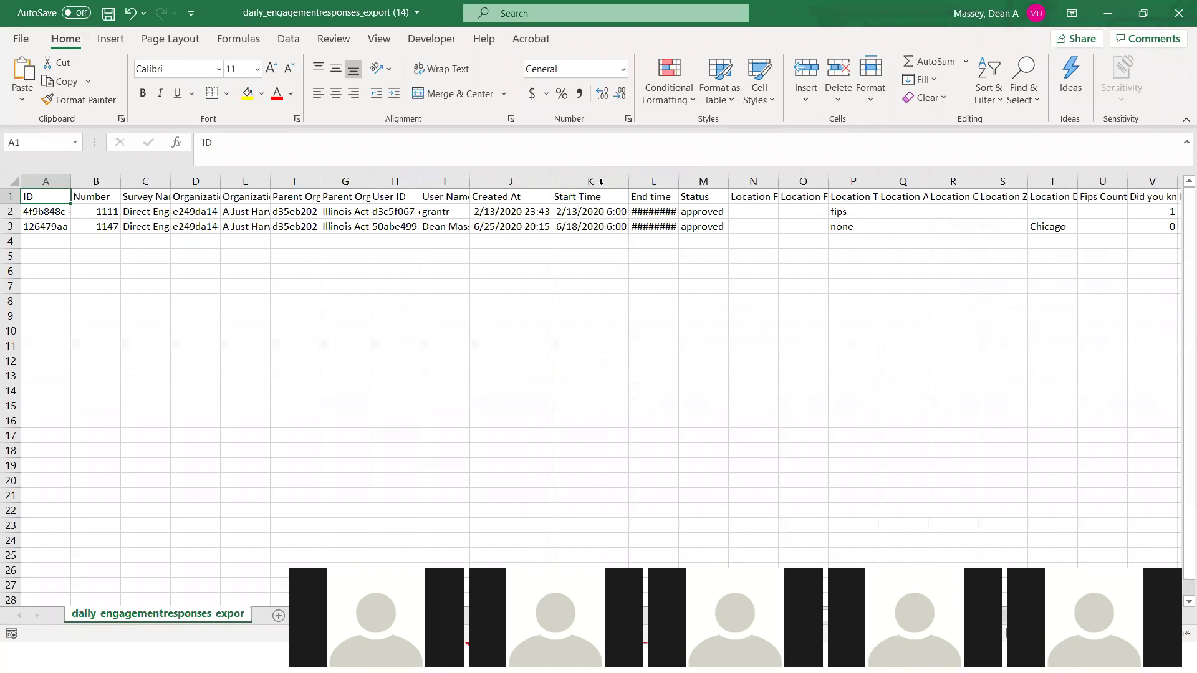
{"action": "double_click", "coordinate": [678, 180]}
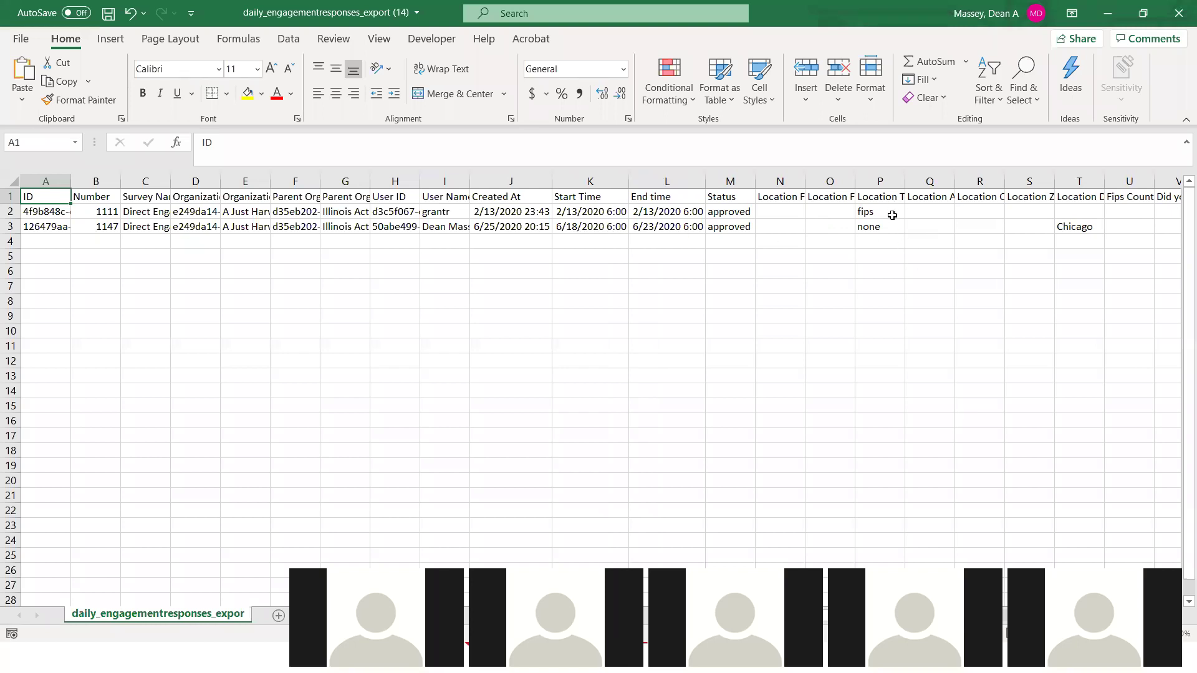
Examine the location, door knocking, canvassing, social media, phone and texting columns of the exported Direct Engagement trackers
{"action": "left_click", "coordinate": [991, 237]}
{"action": "key", "text": "Up"}
{"action": "key", "text": "Right"}
{"action": "key", "text": "Right"}
{"action": "key", "text": "Right"}
{"action": "key", "text": "Right"}
{"action": "key", "text": "Right"}
{"action": "key", "text": "Right"}
{"action": "key", "text": "Right"}
{"action": "key", "text": "Right"}
{"action": "key", "text": "Right"}
{"action": "key", "text": "Right"}
{"action": "key", "text": "Right"}
{"action": "key", "text": "Right"}
{"action": "key", "text": "Right"}
{"action": "key", "text": "Right"}
{"action": "key", "text": "Right"}
{"action": "key", "text": "Right"}
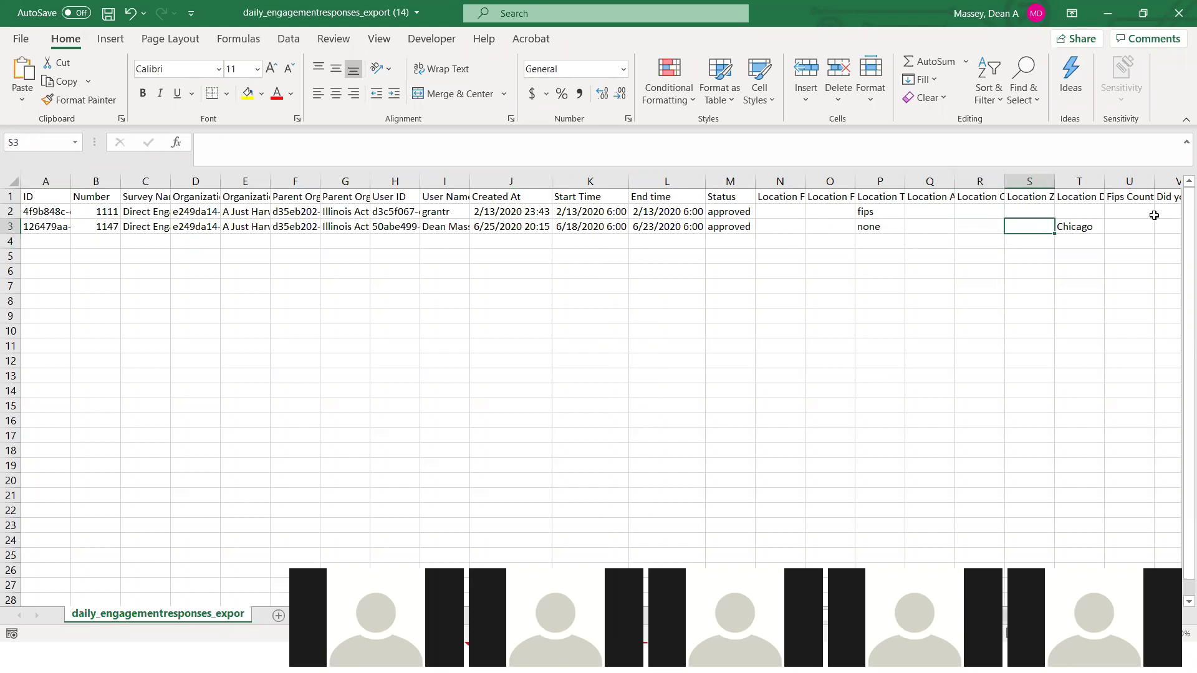
{"action": "key", "text": "Right"}
{"action": "key", "text": "Right"}
{"action": "key", "text": "Right"}
{"action": "key", "text": "Right"}
{"action": "key", "text": "Right"}
{"action": "key", "text": "Right"}
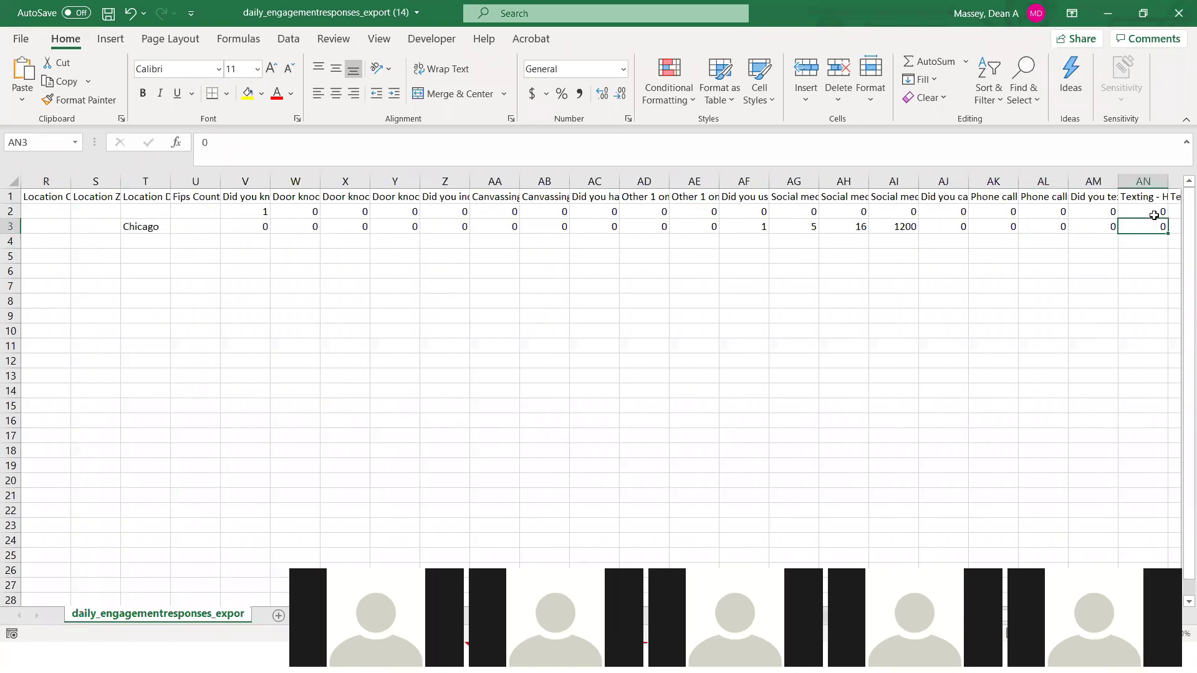
{"action": "key", "text": "Left"}
{"action": "key", "text": "Left"}
{"action": "key", "text": "Left"}
{"action": "key", "text": "Left"}
{"action": "key", "text": "Left"}
{"action": "key", "text": "Left"}
{"action": "key", "text": "Left"}
{"action": "key", "text": "Left"}
{"action": "key", "text": "Left"}
{"action": "key", "text": "Left"}
{"action": "key", "text": "Left"}
{"action": "key", "text": "Left"}
{"action": "key", "text": "Left"}
{"action": "key", "text": "Left"}
{"action": "key", "text": "Left"}
{"action": "key", "text": "Left"}
{"action": "key", "text": "Left"}
{"action": "key", "text": "Left"}
{"action": "key", "text": "Left"}
{"action": "key", "text": "Left"}
{"action": "key", "text": "Left"}
{"action": "key", "text": "Left"}
{"action": "key", "text": "Left"}
{"action": "key", "text": "Left"}
{"action": "key", "text": "Left"}
{"action": "key", "text": "Left"}
{"action": "key", "text": "Left"}
{"action": "key", "text": "Left"}
{"action": "key", "text": "Left"}
{"action": "key", "text": "Left"}
{"action": "key", "text": "Left"}
{"action": "key", "text": "Left"}
{"action": "key", "text": "Left"}
{"action": "key", "text": "Left"}
{"action": "key", "text": "Left"}
{"action": "key", "text": "Left"}
{"action": "key", "text": "Left"}
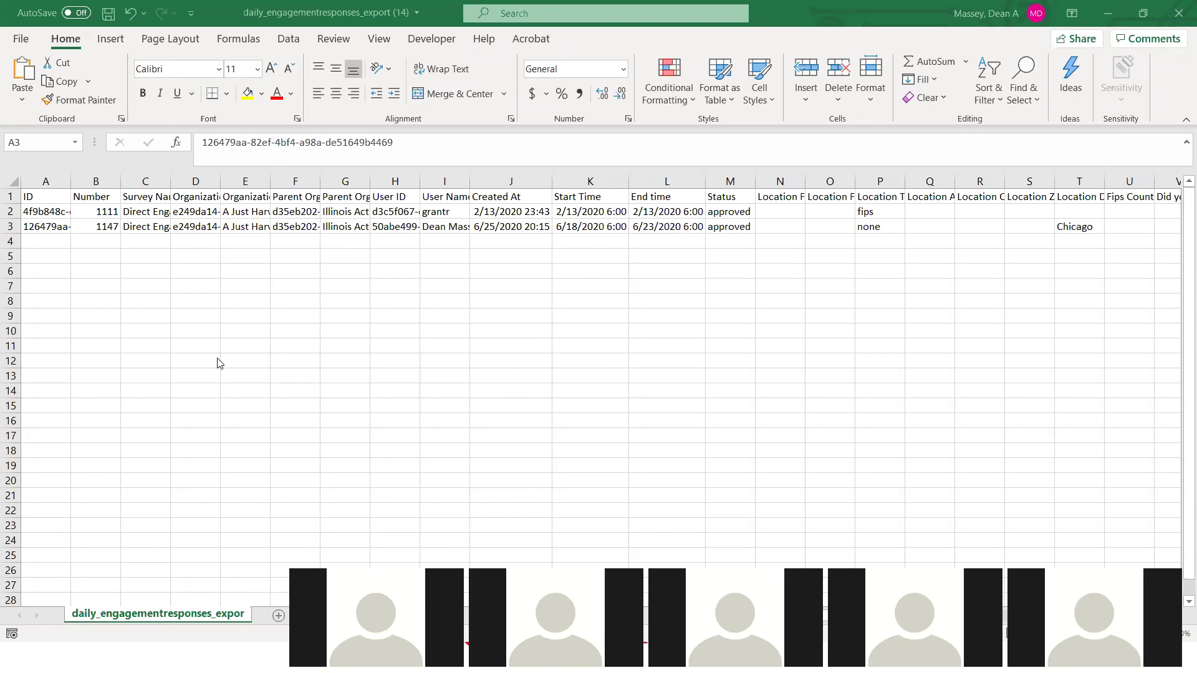
{"action": "scroll", "coordinate": [219, 361], "scroll_direction": "down", "scroll_amount": 1}
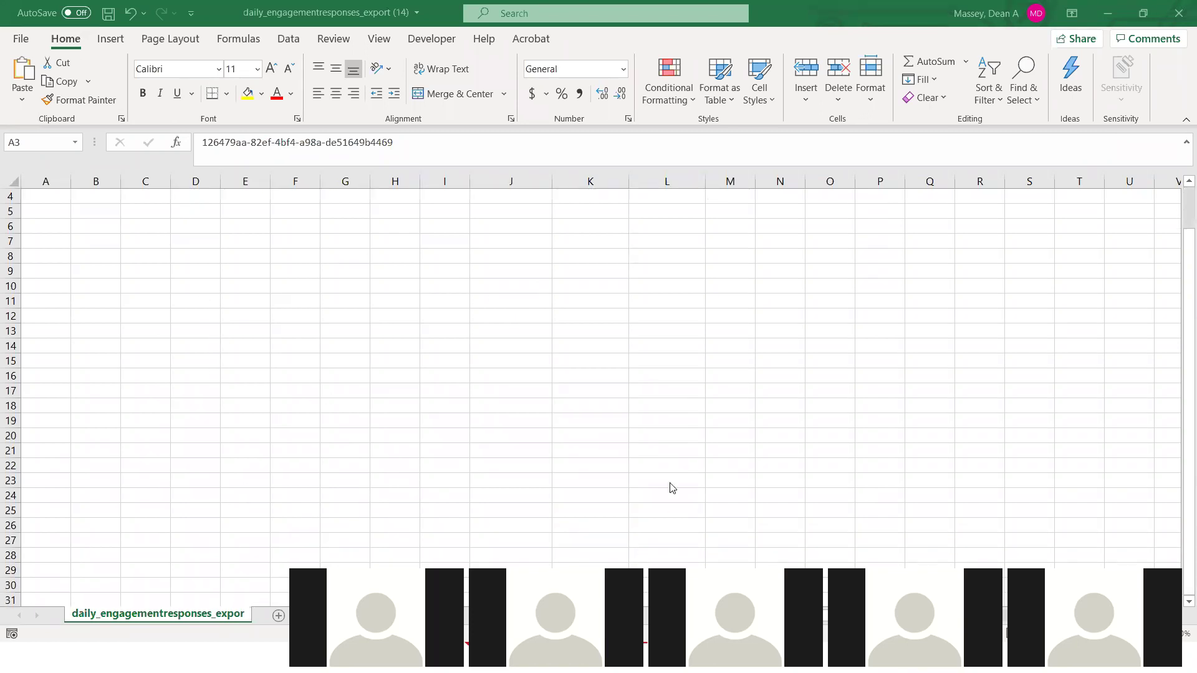
{"action": "scroll", "coordinate": [442, 518], "scroll_direction": "down", "scroll_amount": 1}
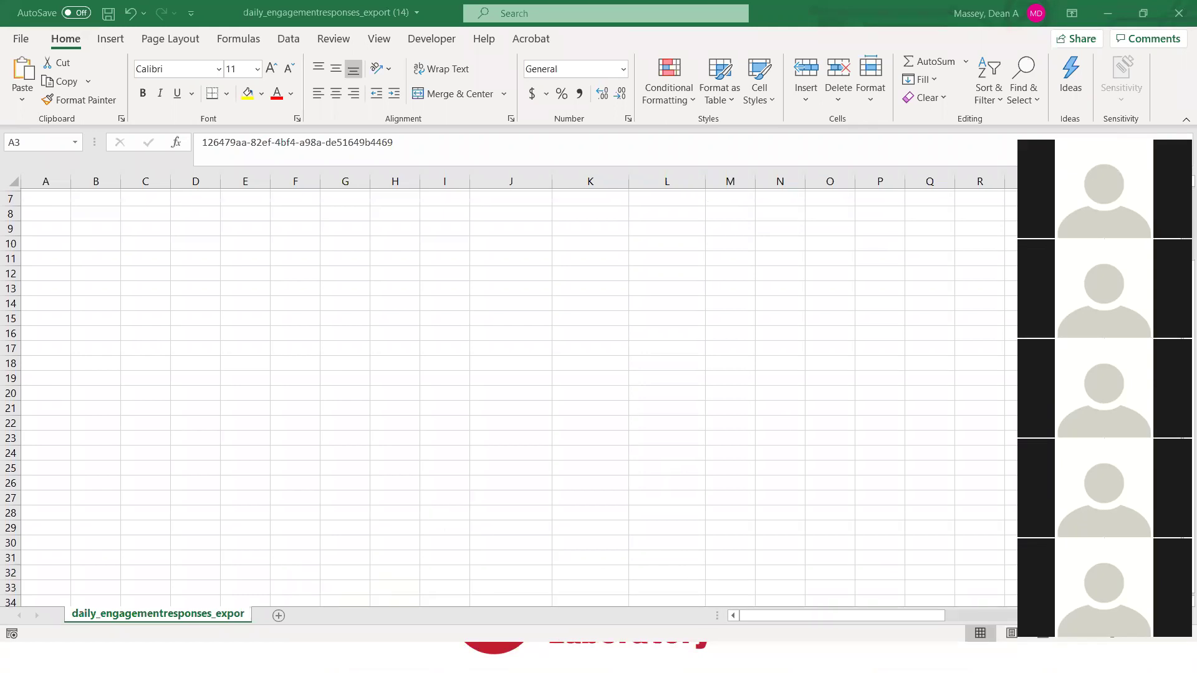
Switch to the Chrome window with the FAQs and load app.mapthecount.org/dashboard in a new browser window
{"action": "key", "text": "alt+Tab"}
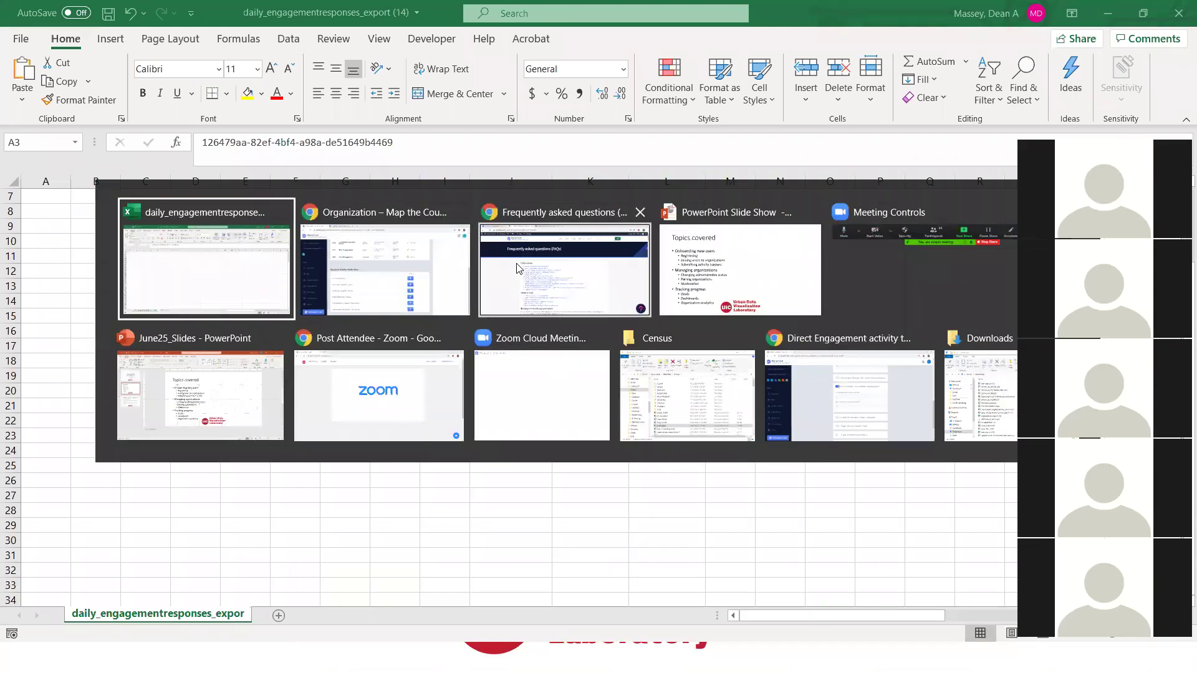
{"action": "left_click", "coordinate": [403, 261]}
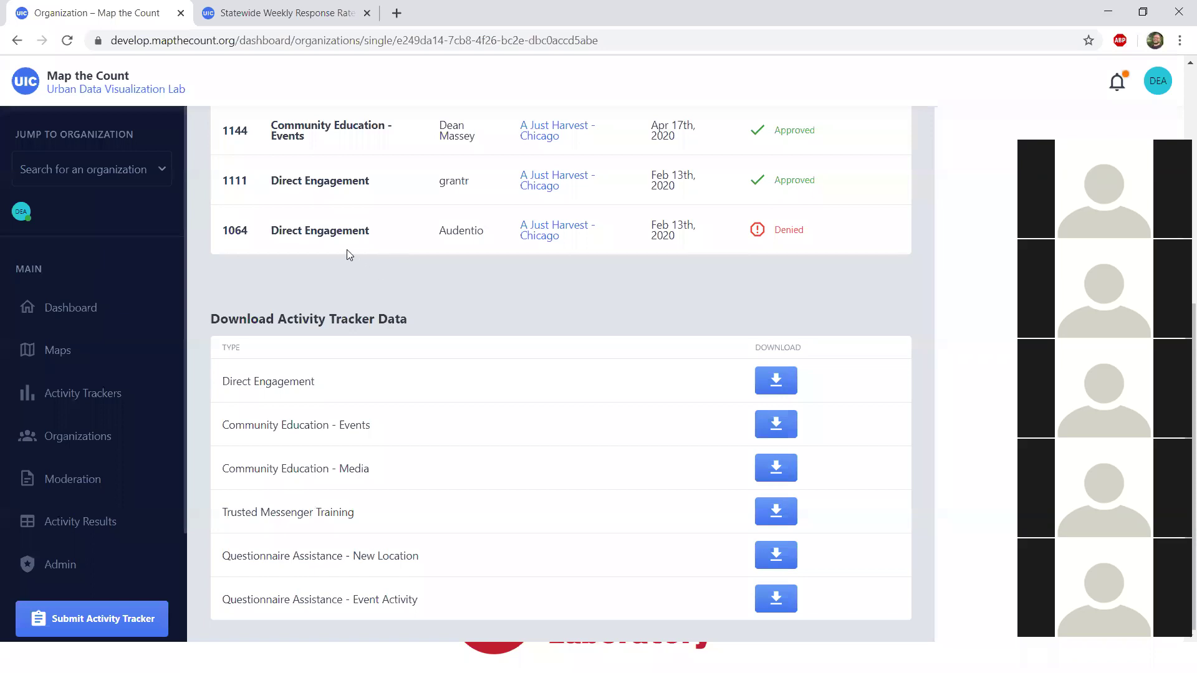
{"action": "key", "text": "alt+Tab"}
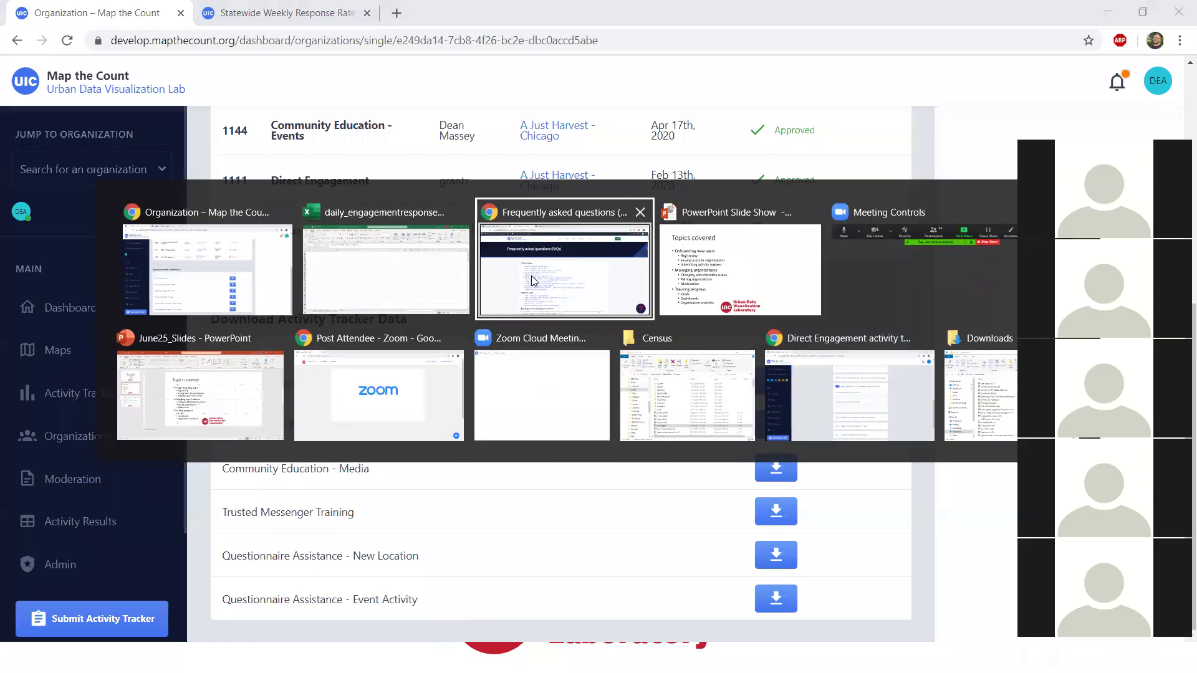
{"action": "left_click", "coordinate": [535, 282]}
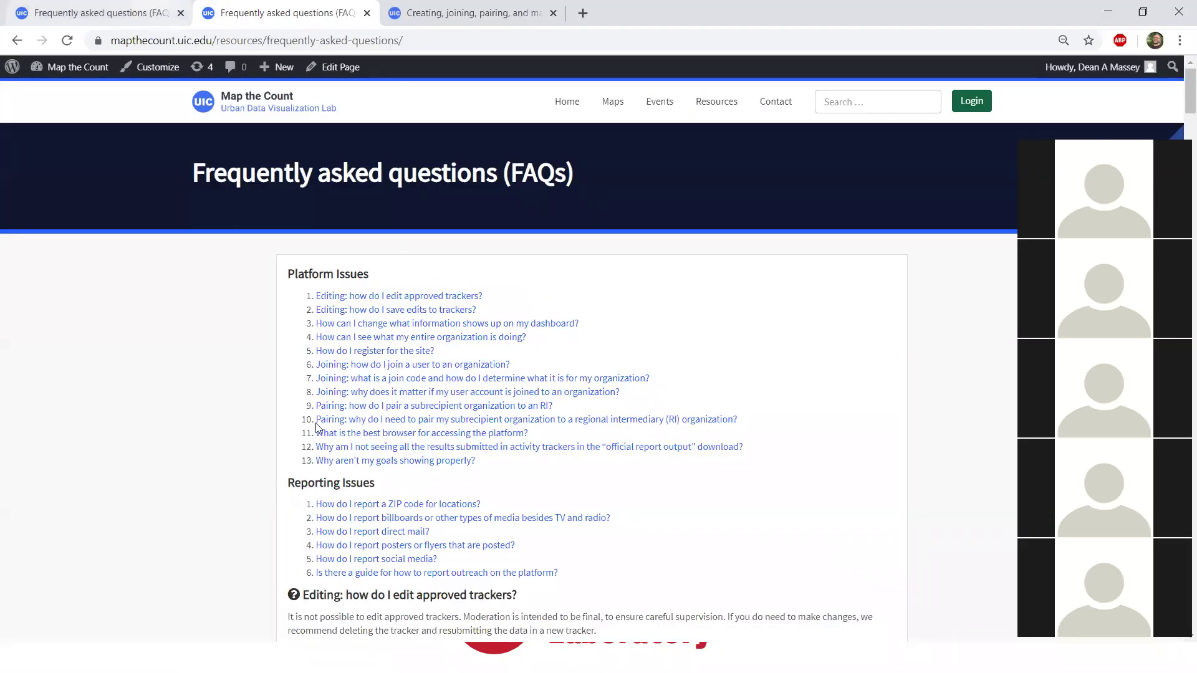
{"action": "key", "text": "ctrl+n"}
{"action": "type", "text": "app.mapthecount.org/dashboard"}
{"action": "key", "text": "Return"}
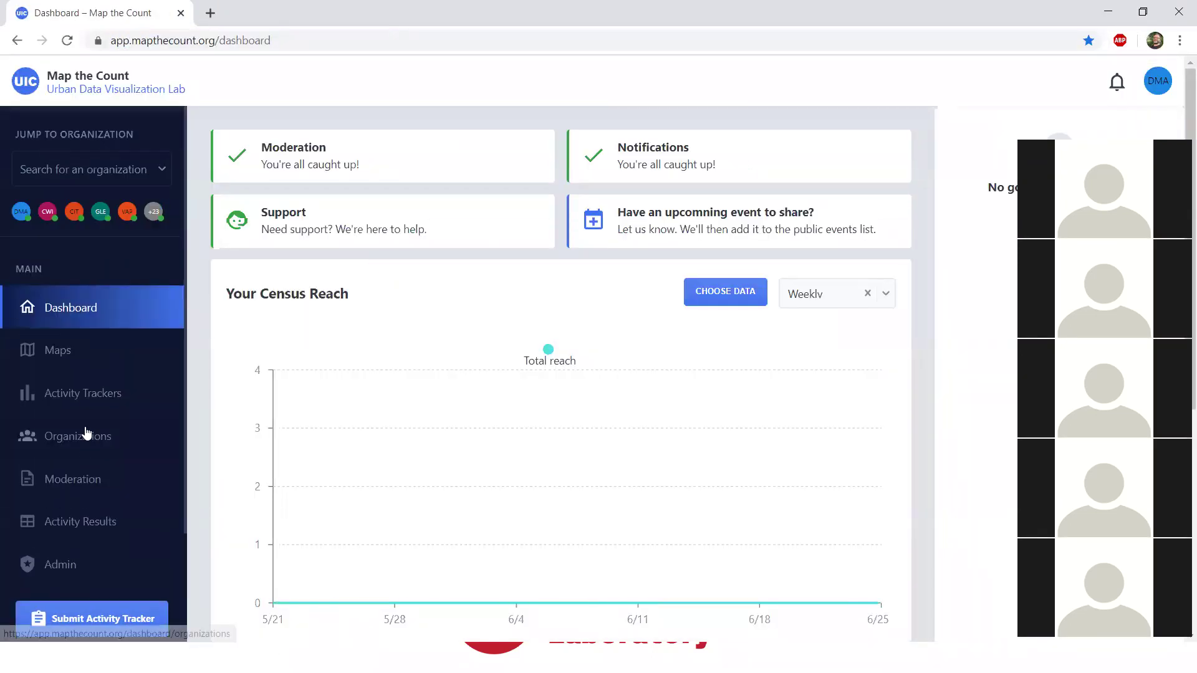
Open the approved activity results on the live site and select Habilitative Systems Inc as the organization
{"action": "left_click", "coordinate": [86, 434]}
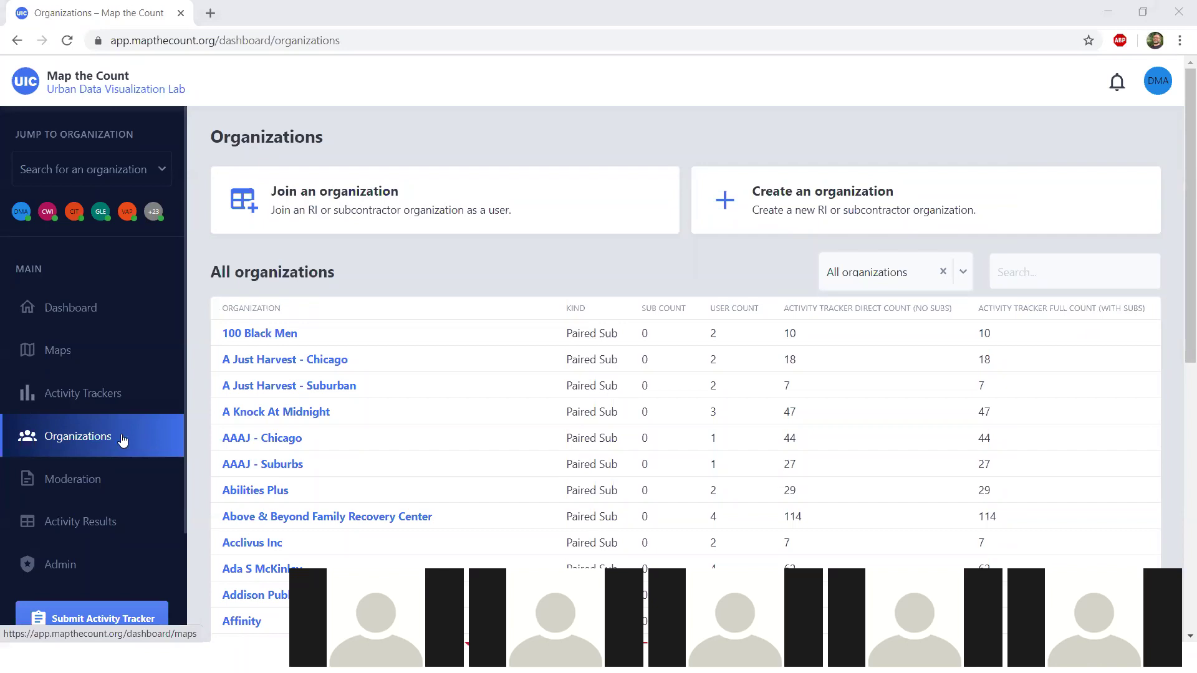
{"action": "left_click", "coordinate": [82, 523]}
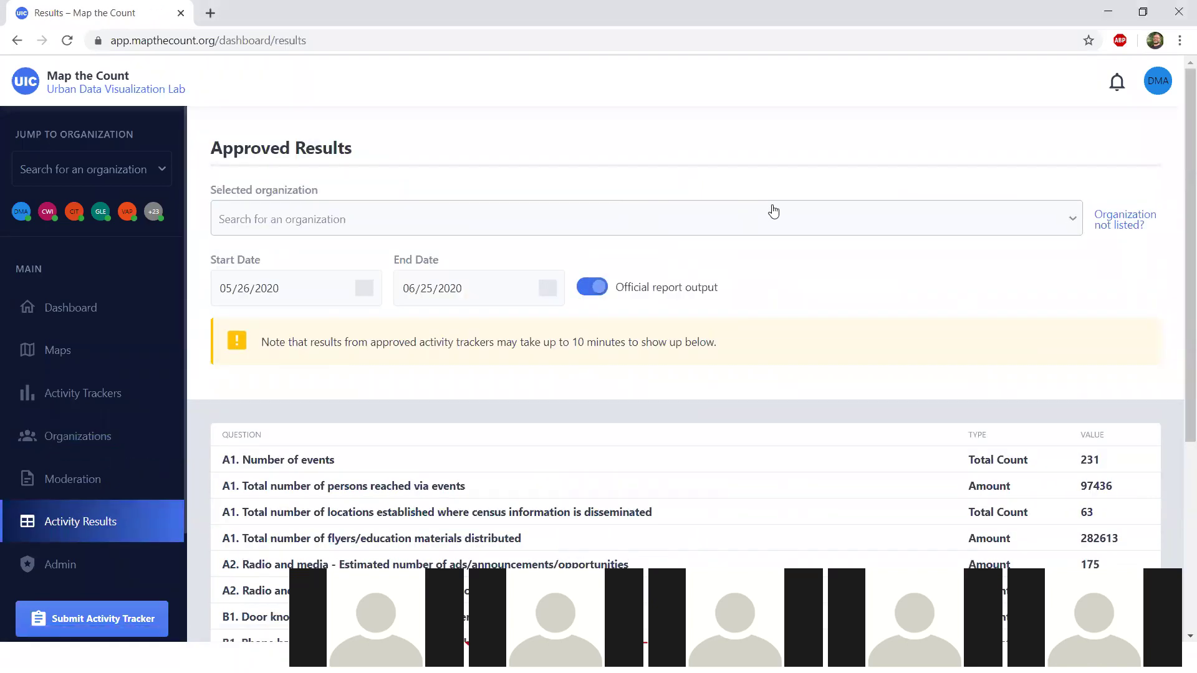
{"action": "left_click", "coordinate": [763, 220]}
{"action": "type", "text": "habili"}
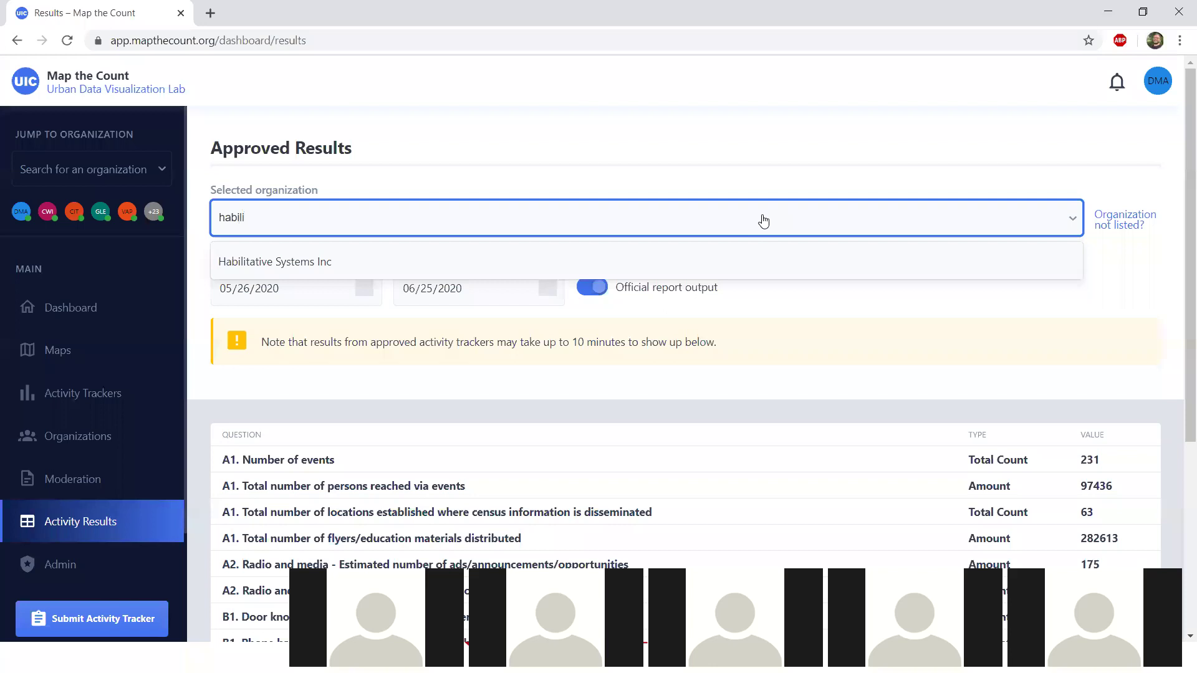
{"action": "left_click", "coordinate": [732, 262]}
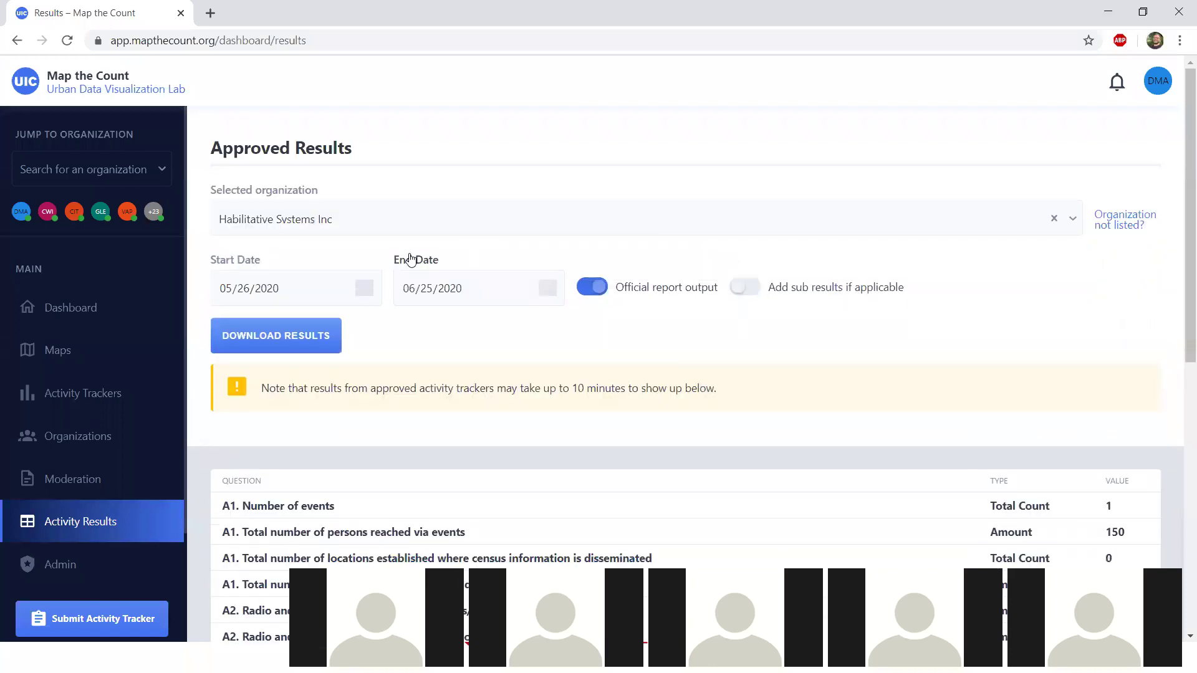
Set the report's date range from 05/01/2020 to 05/31/2020
{"action": "left_click", "coordinate": [364, 289]}
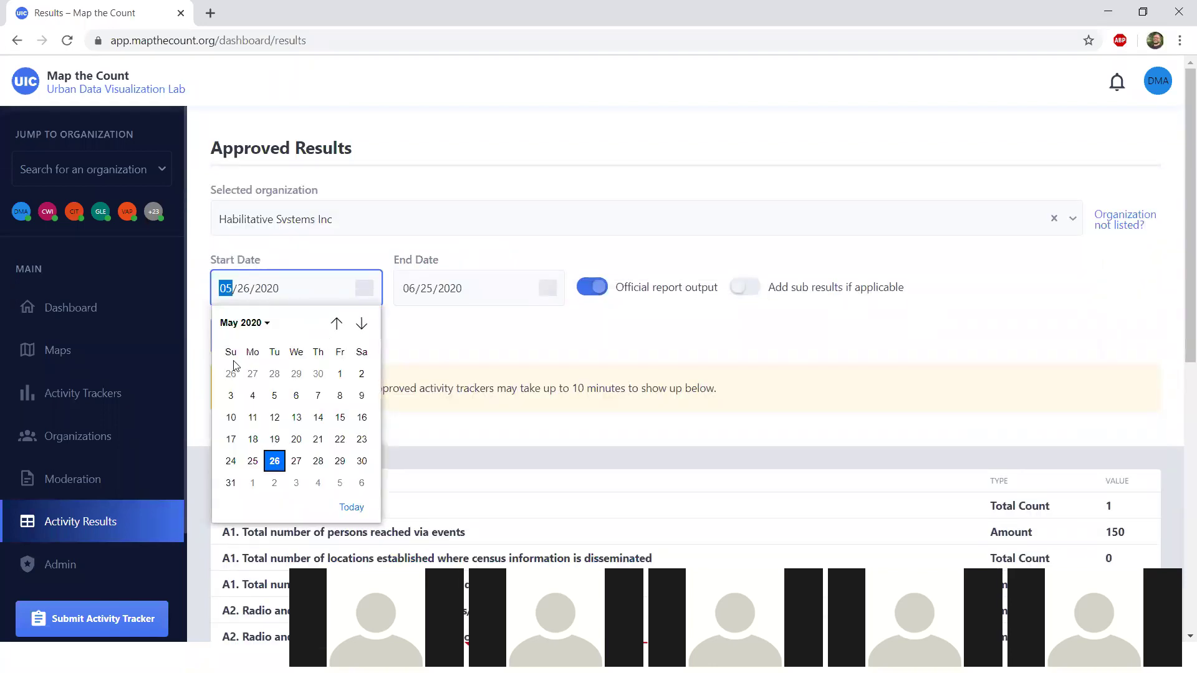
{"action": "left_click", "coordinate": [340, 373]}
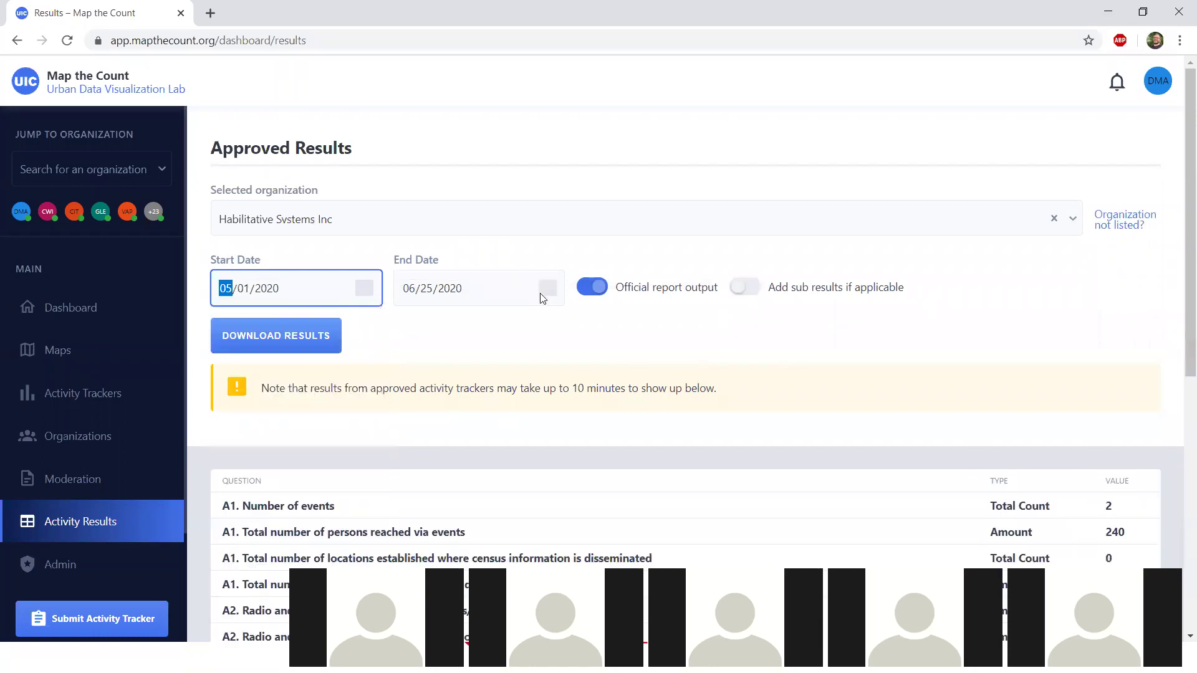
{"action": "left_click", "coordinate": [544, 289]}
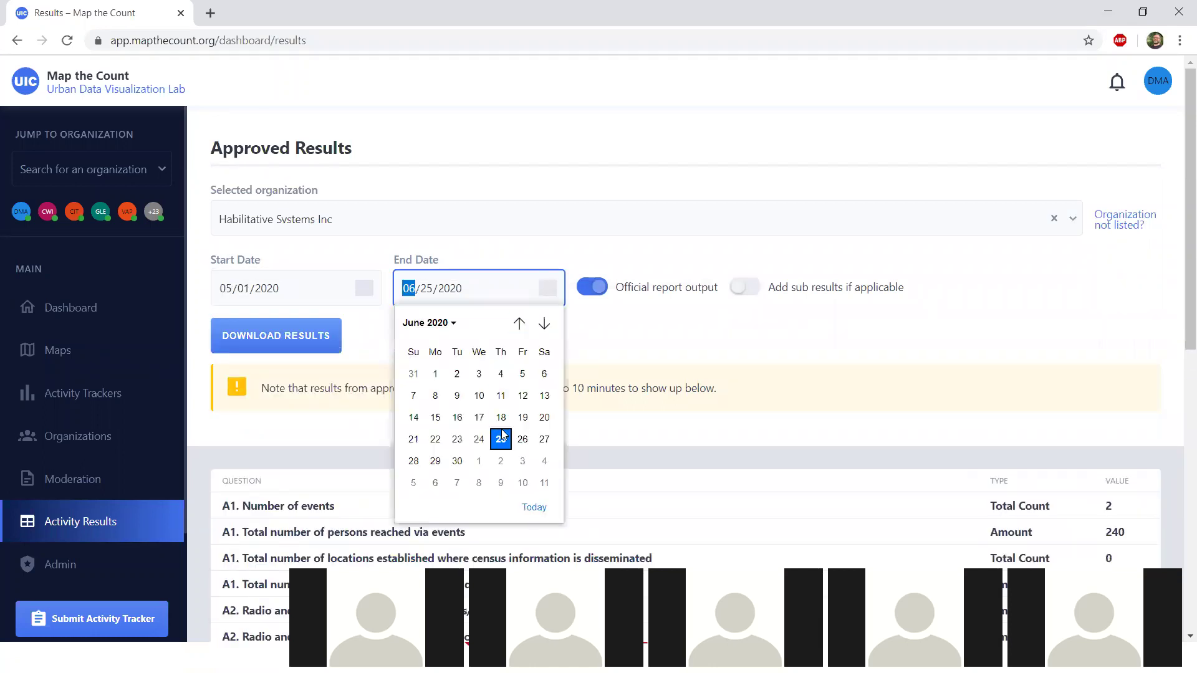
{"action": "left_click", "coordinate": [519, 323]}
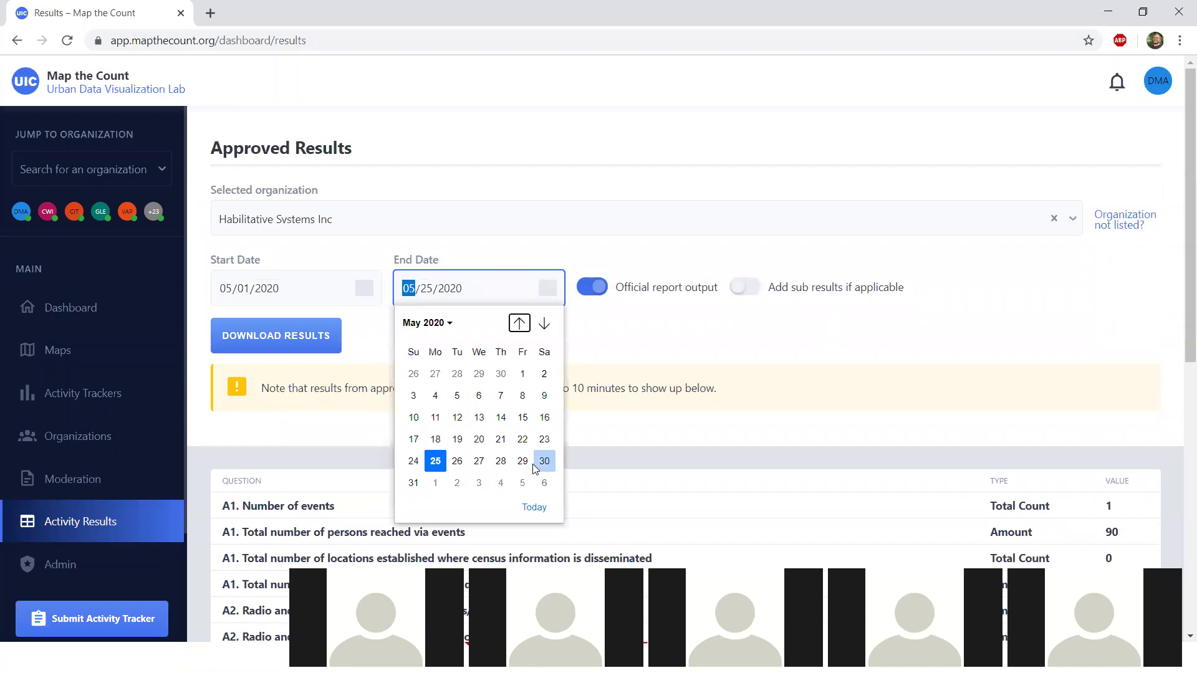
{"action": "left_click", "coordinate": [413, 482]}
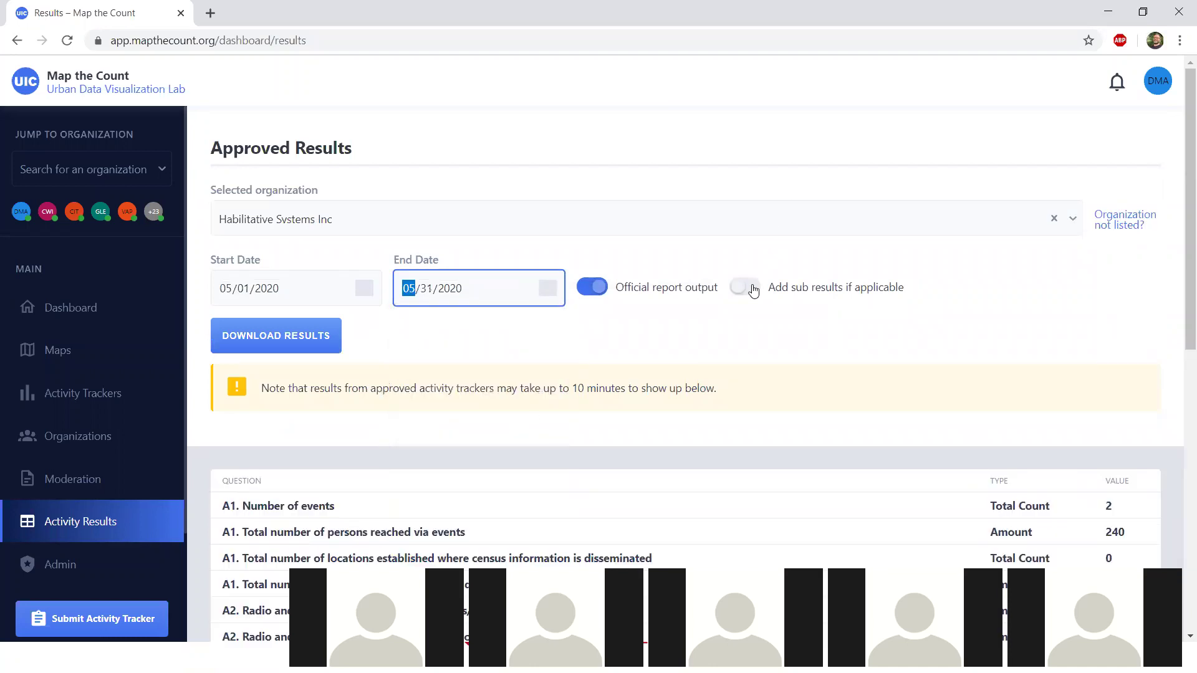
Turn on Add sub results if applicable for Habilitative Systems Inc and review the May 2020 official report totals
{"action": "left_click", "coordinate": [747, 288]}
{"action": "scroll", "coordinate": [539, 332], "scroll_direction": "down", "scroll_amount": 5}
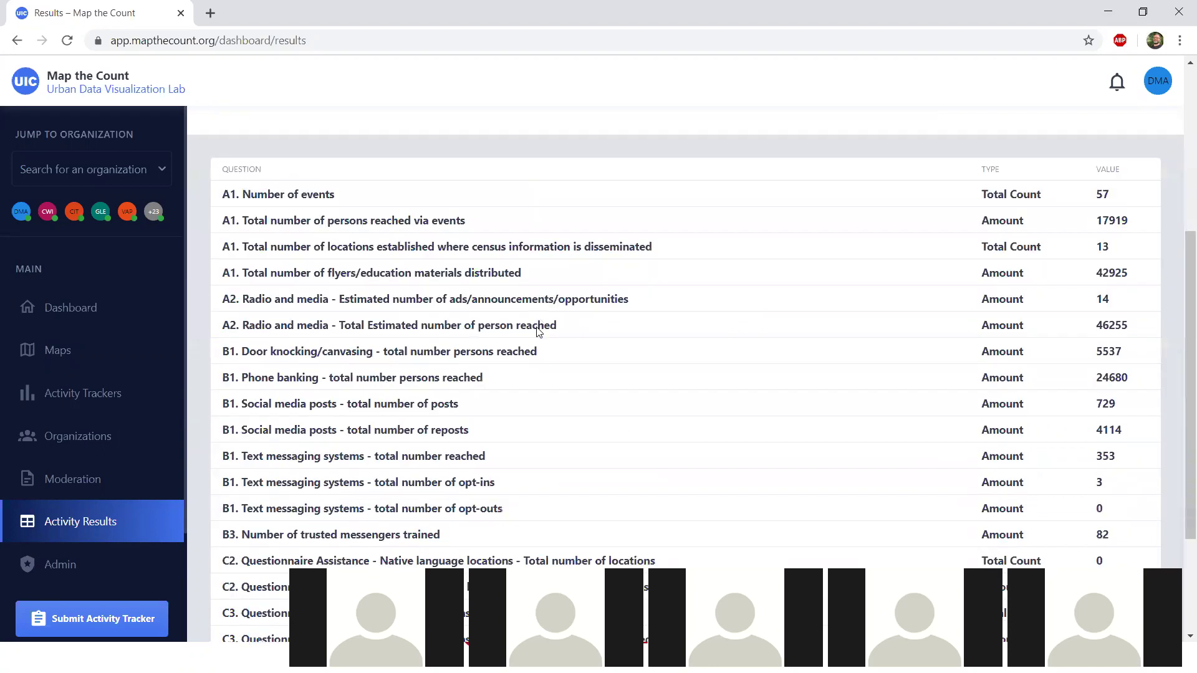
{"action": "scroll", "coordinate": [539, 331], "scroll_direction": "down", "scroll_amount": 3}
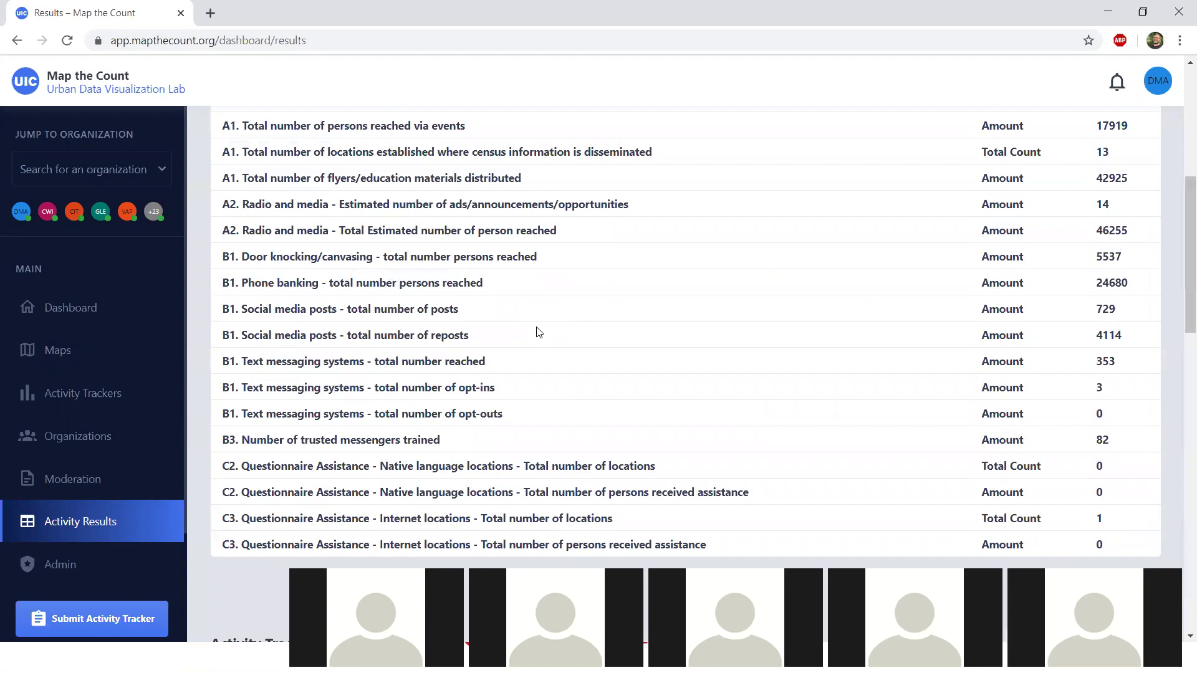
Download the Habilitative Systems Inc results for May 2020 and open export (26).csv in Excel to check the sub-organization columns
{"action": "scroll", "coordinate": [539, 331], "scroll_direction": "up", "scroll_amount": 5}
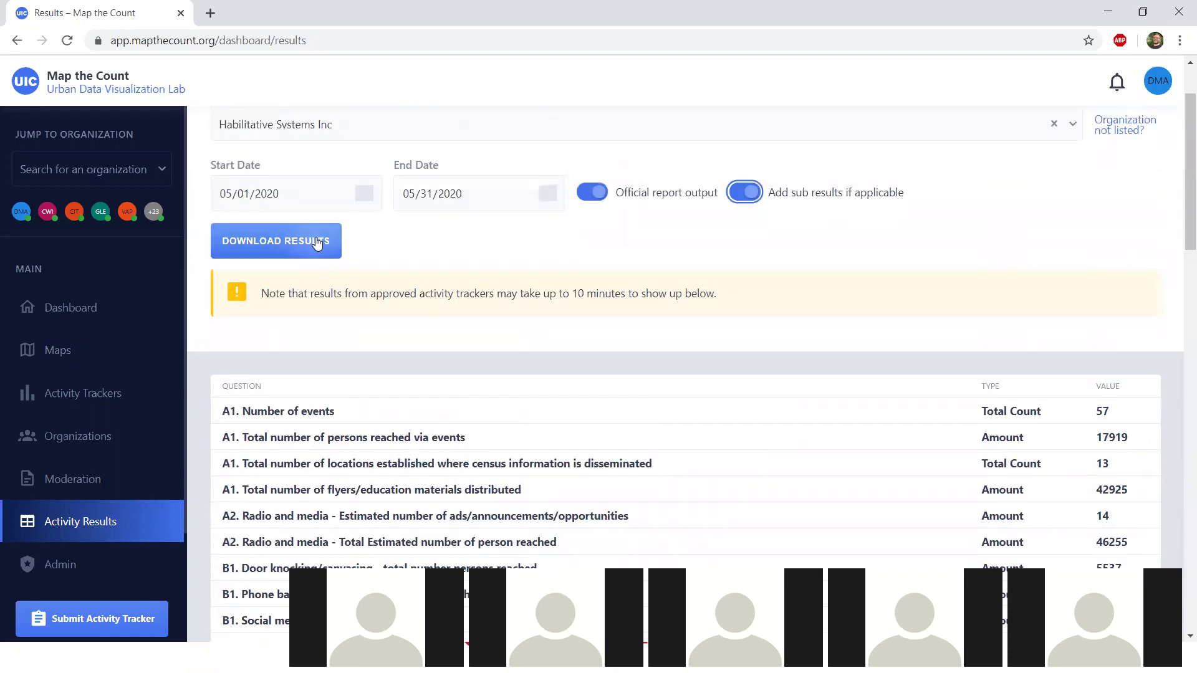
{"action": "left_click", "coordinate": [316, 242]}
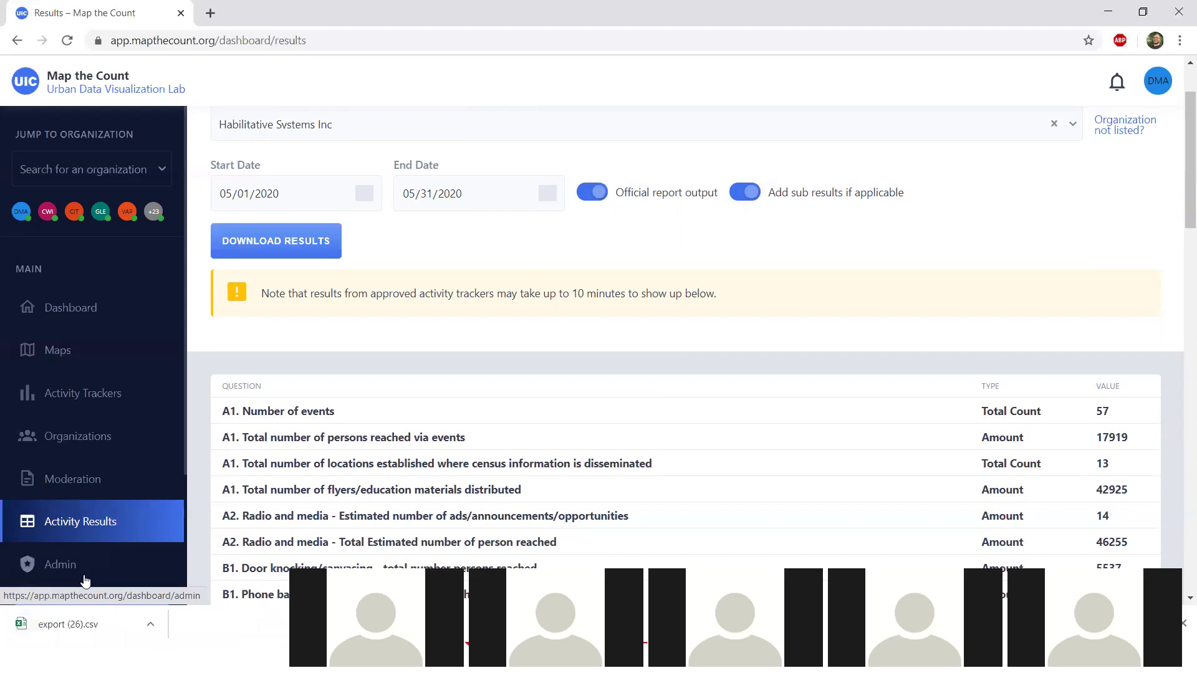
{"action": "left_click", "coordinate": [86, 623]}
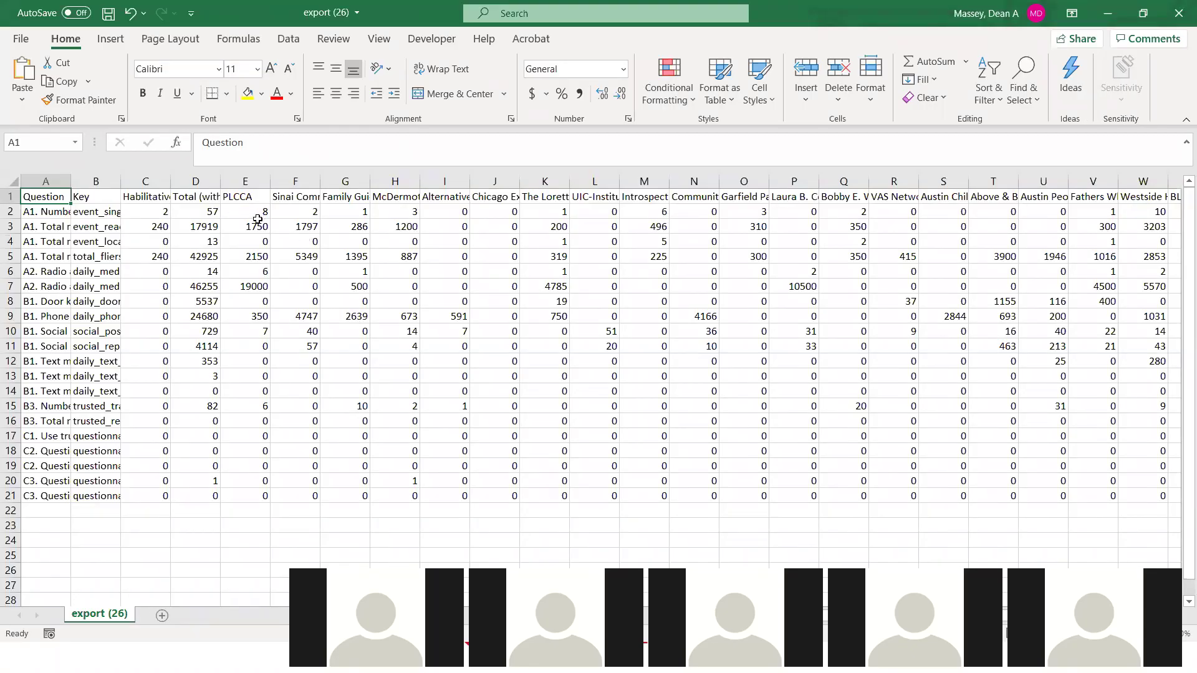
{"action": "left_click", "coordinate": [299, 199]}
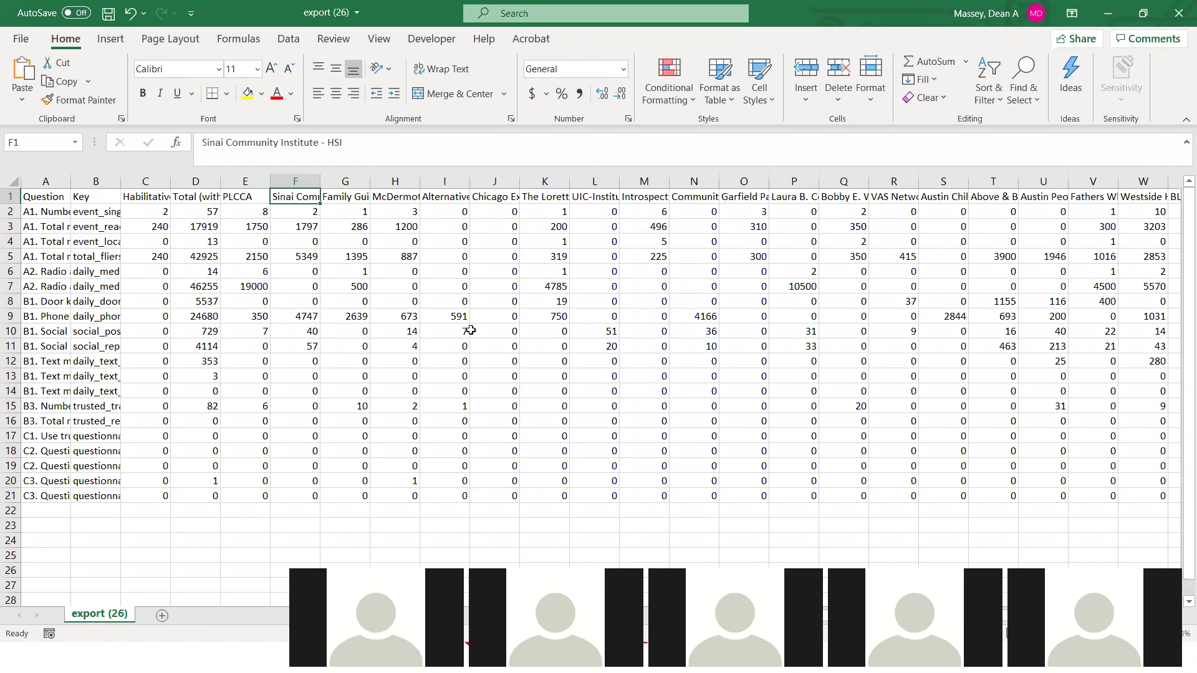
Return to the live Map the Count site in Chrome, search all organizations for "habil" and open Habilitative Systems Inc
{"action": "key", "text": "alt+Tab"}
{"action": "key", "text": "alt+Tab"}
{"action": "left_click", "coordinate": [27, 436]}
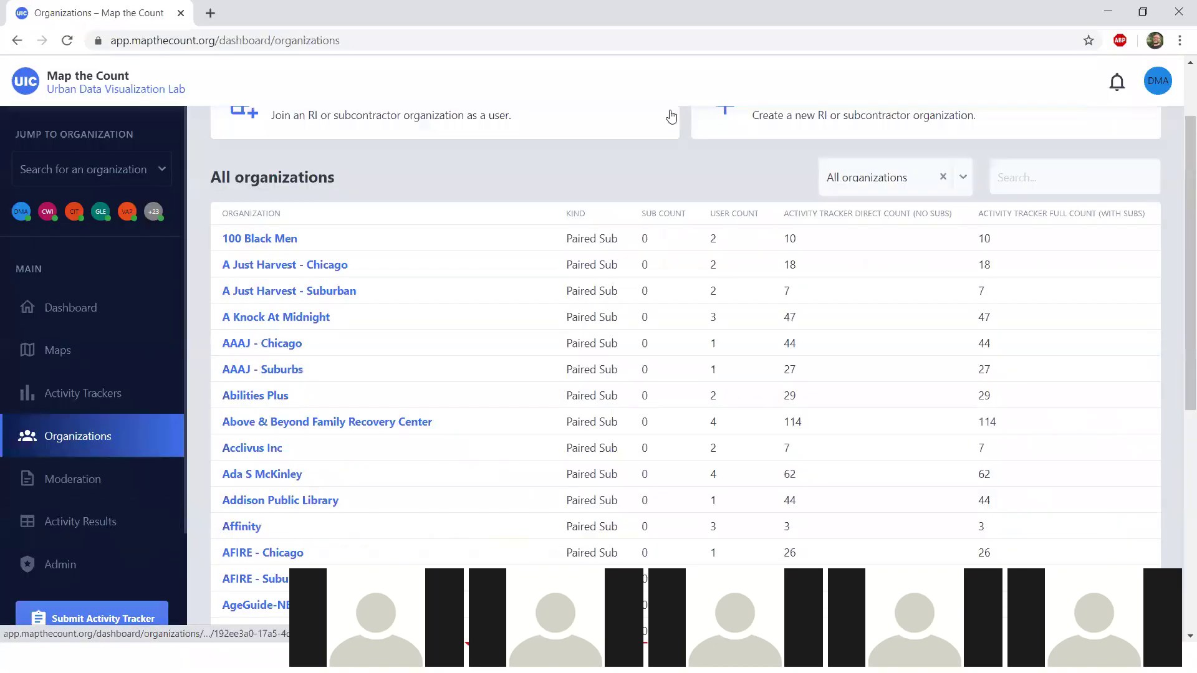
{"action": "scroll", "coordinate": [1095, 215], "scroll_direction": "up", "scroll_amount": 2}
{"action": "type", "text": "habil"}
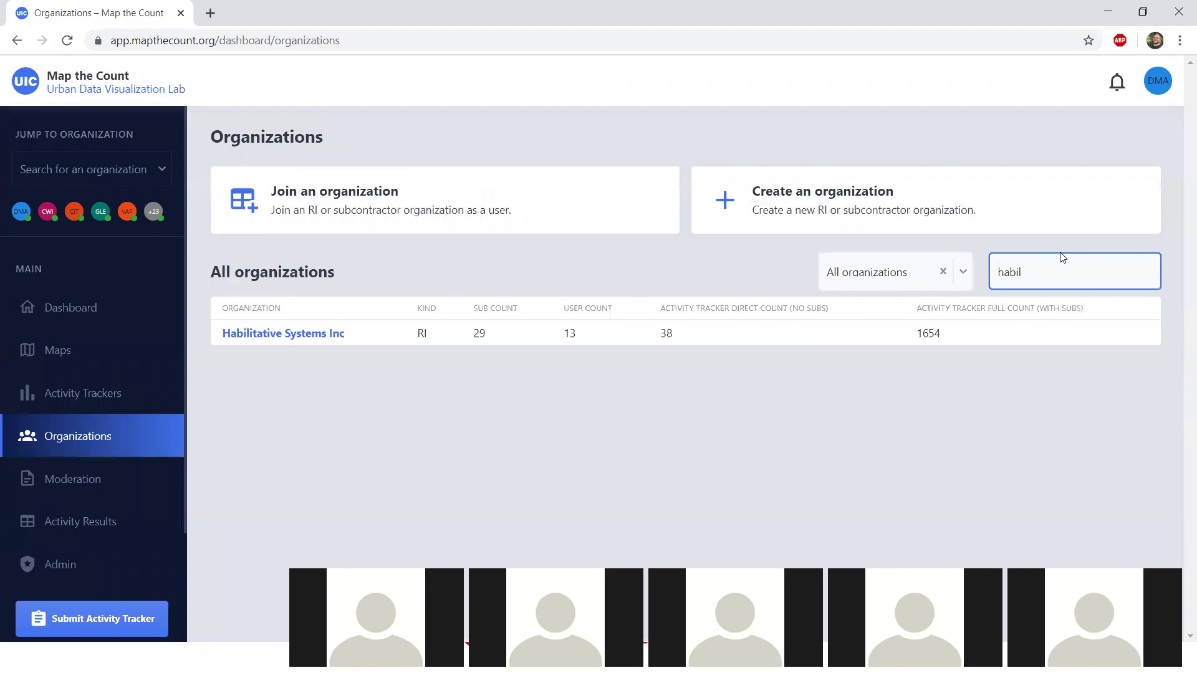
{"action": "left_click", "coordinate": [284, 334]}
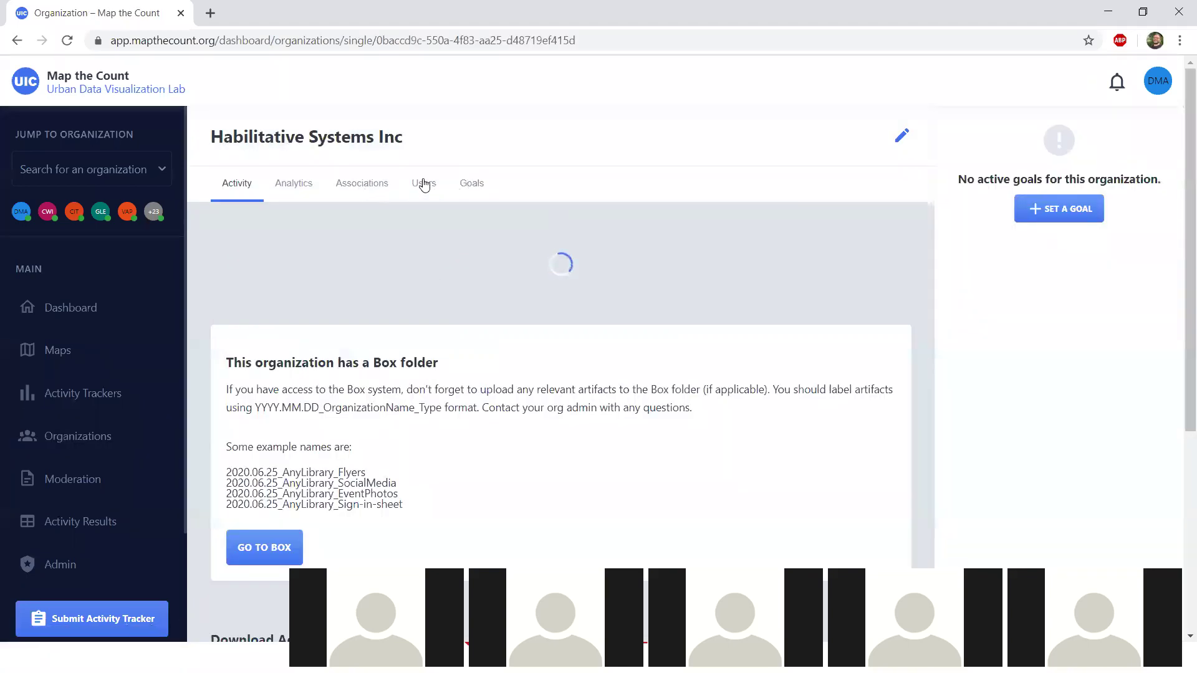
Review the associated child organizations of Habilitative Systems Inc
{"action": "left_click", "coordinate": [379, 187]}
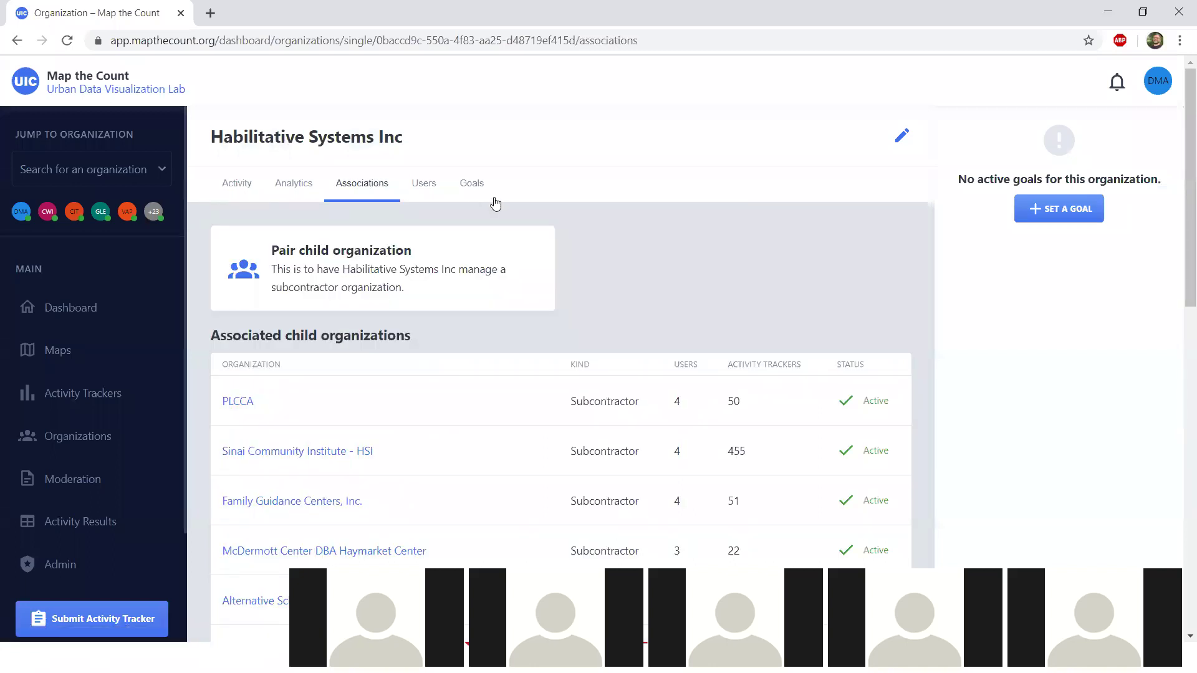
{"action": "scroll", "coordinate": [683, 162], "scroll_direction": "down", "scroll_amount": 3}
{"action": "scroll", "coordinate": [427, 249], "scroll_direction": "down", "scroll_amount": 5}
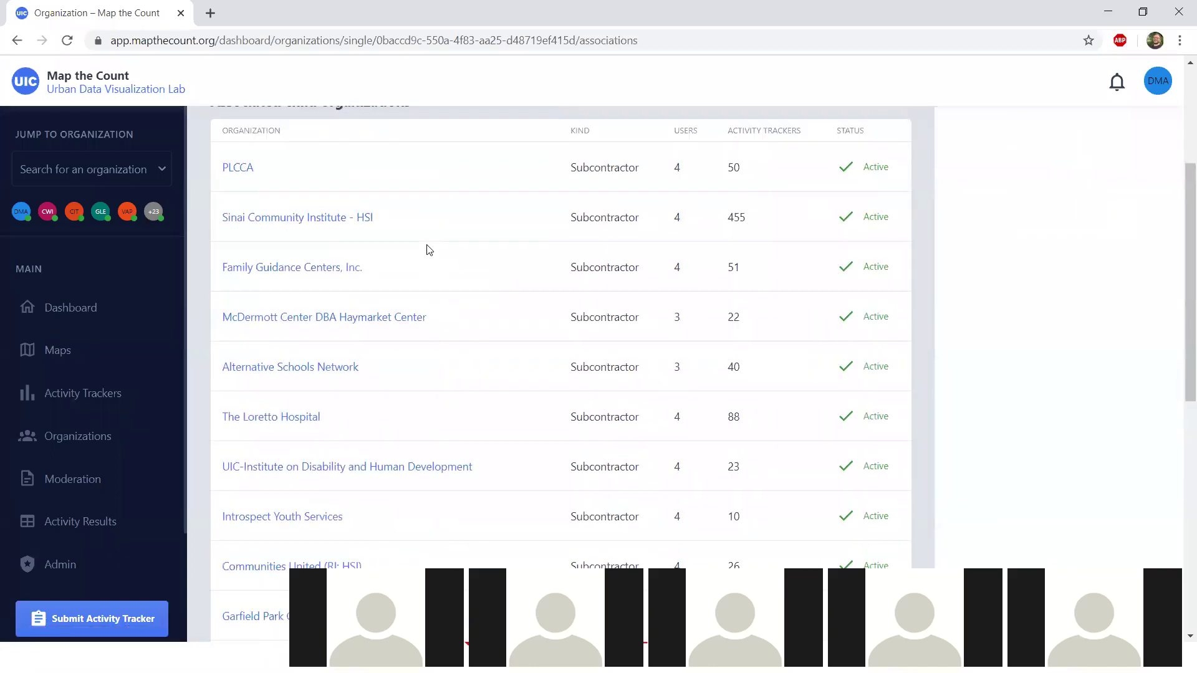
{"action": "scroll", "coordinate": [429, 249], "scroll_direction": "down", "scroll_amount": 2}
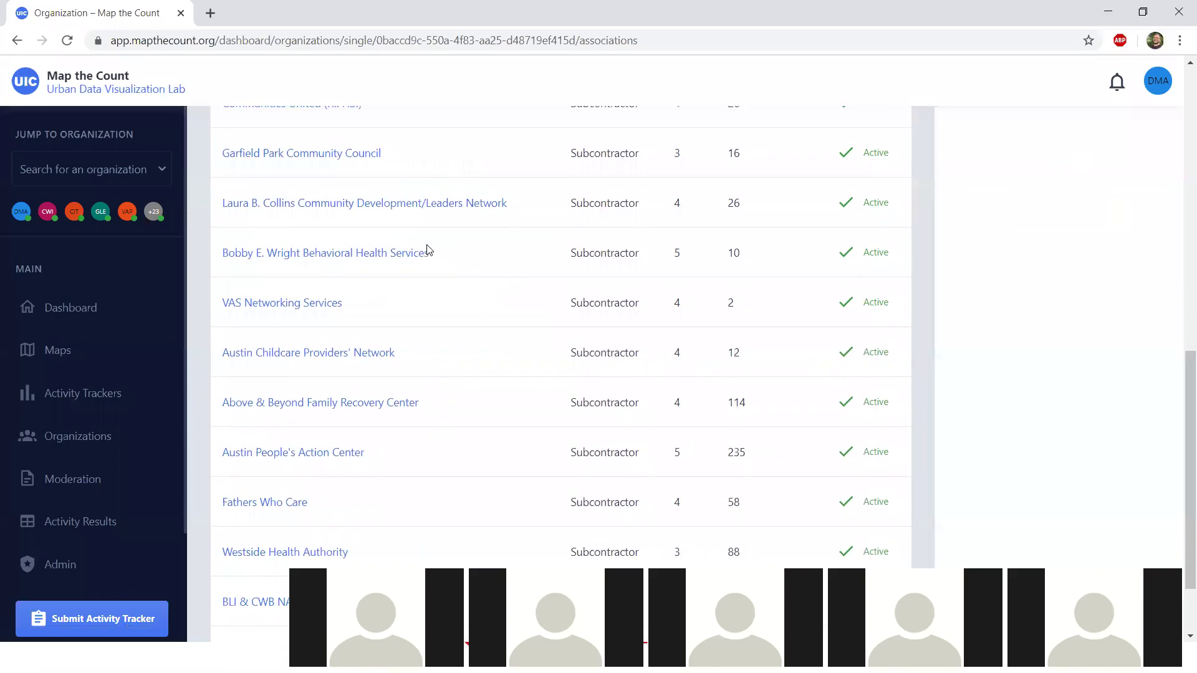
{"action": "scroll", "coordinate": [429, 250], "scroll_direction": "up", "scroll_amount": 6}
{"action": "scroll", "coordinate": [429, 250], "scroll_direction": "up", "scroll_amount": 2}
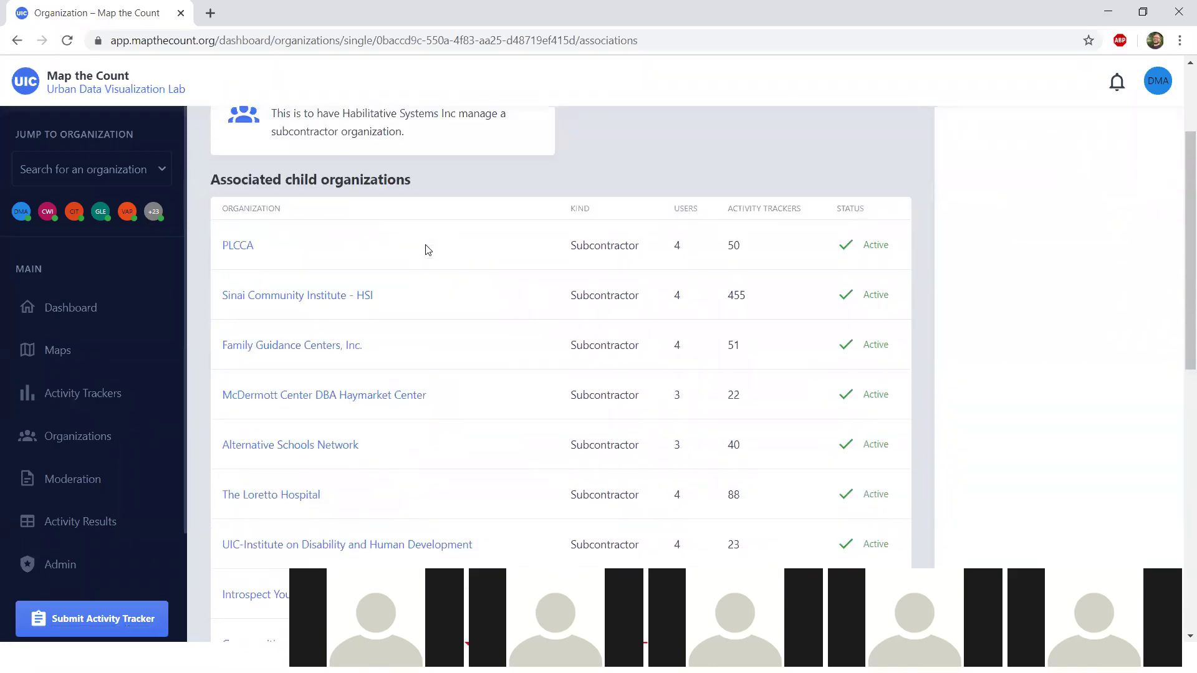
{"action": "scroll", "coordinate": [428, 249], "scroll_direction": "up", "scroll_amount": 2}
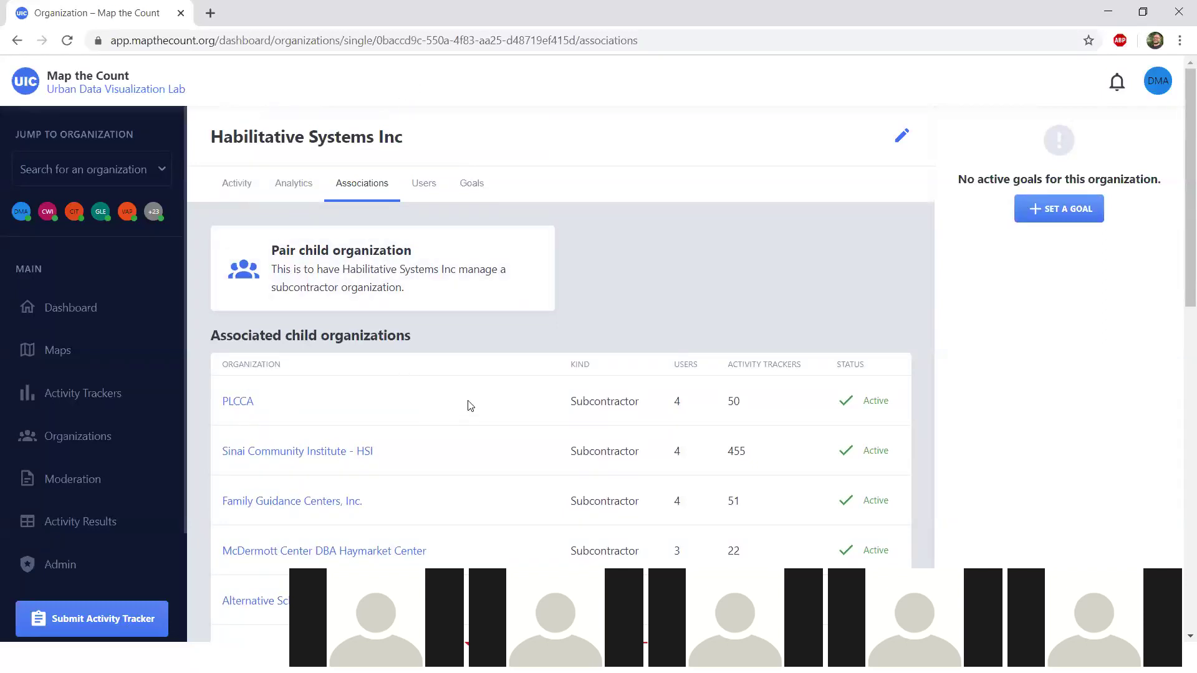
Switch to the Chrome window with develop.mapthecount.org and open the goals of A Just Harvest - Chicago
{"action": "key", "text": "alt+Tab"}
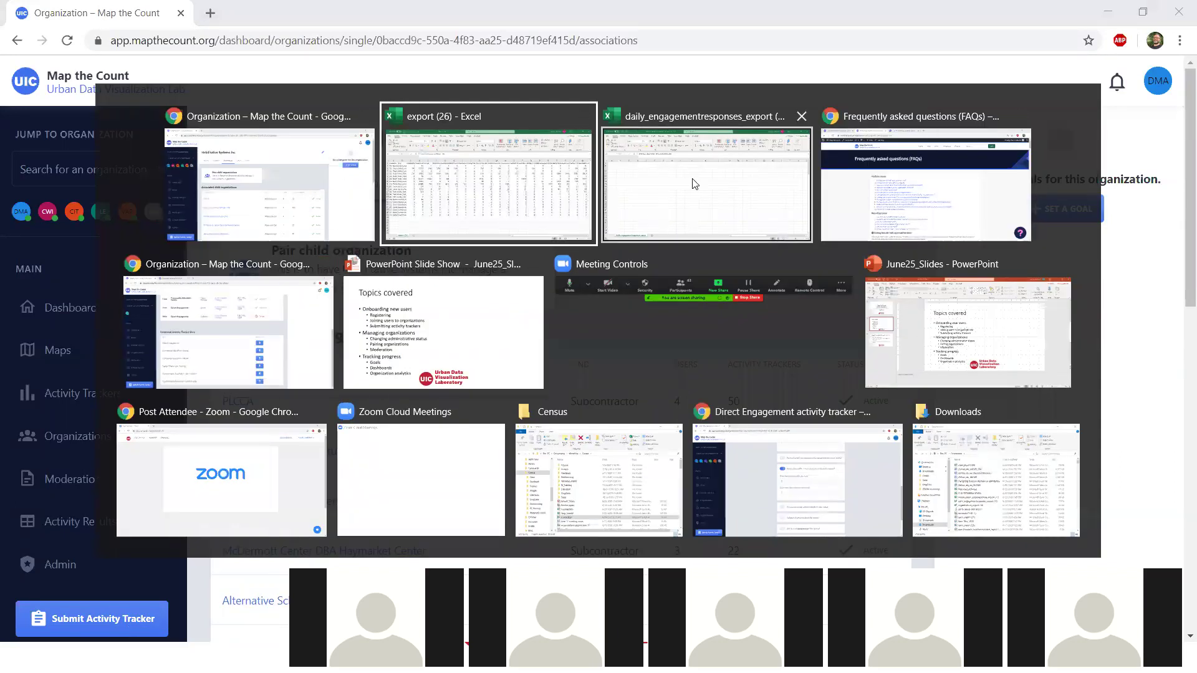
{"action": "left_click", "coordinate": [236, 316]}
{"action": "scroll", "coordinate": [274, 236], "scroll_direction": "up", "scroll_amount": 7}
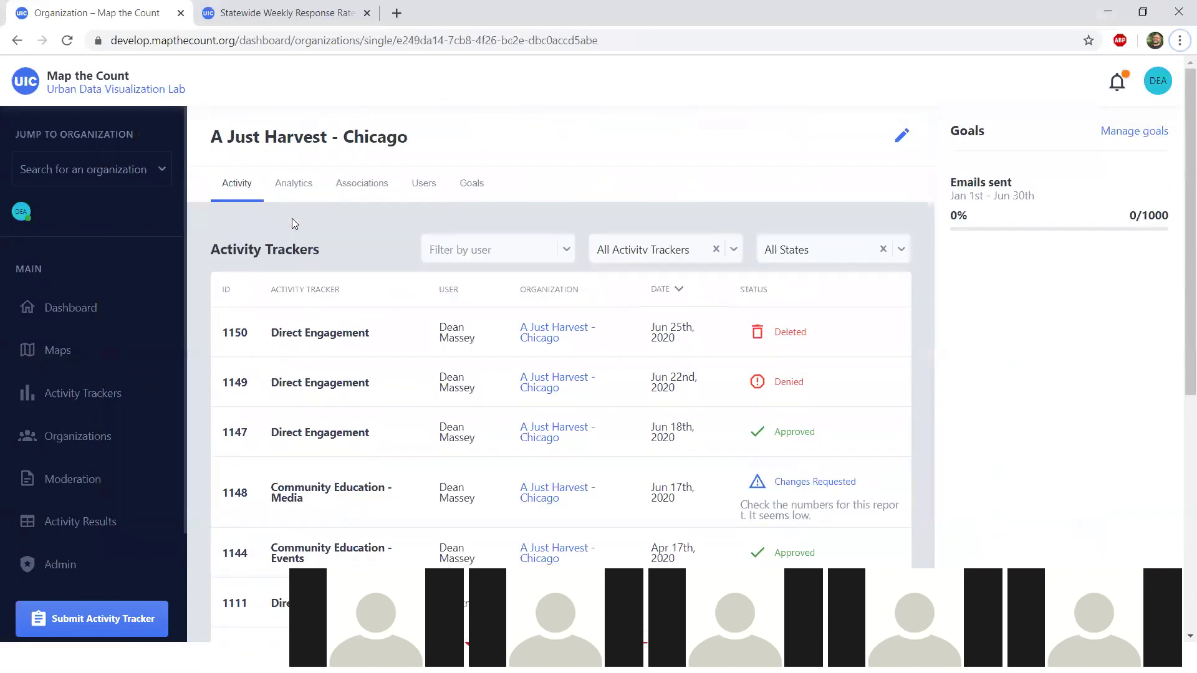
{"action": "left_click", "coordinate": [42, 313]}
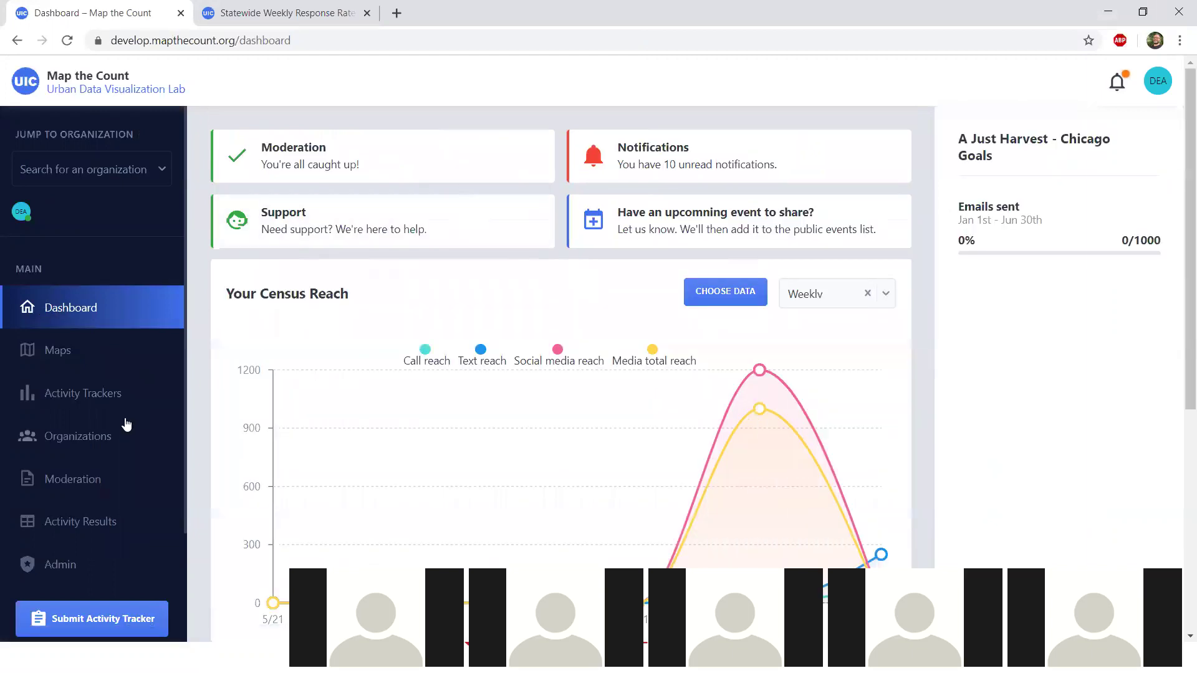
{"action": "left_click", "coordinate": [75, 441]}
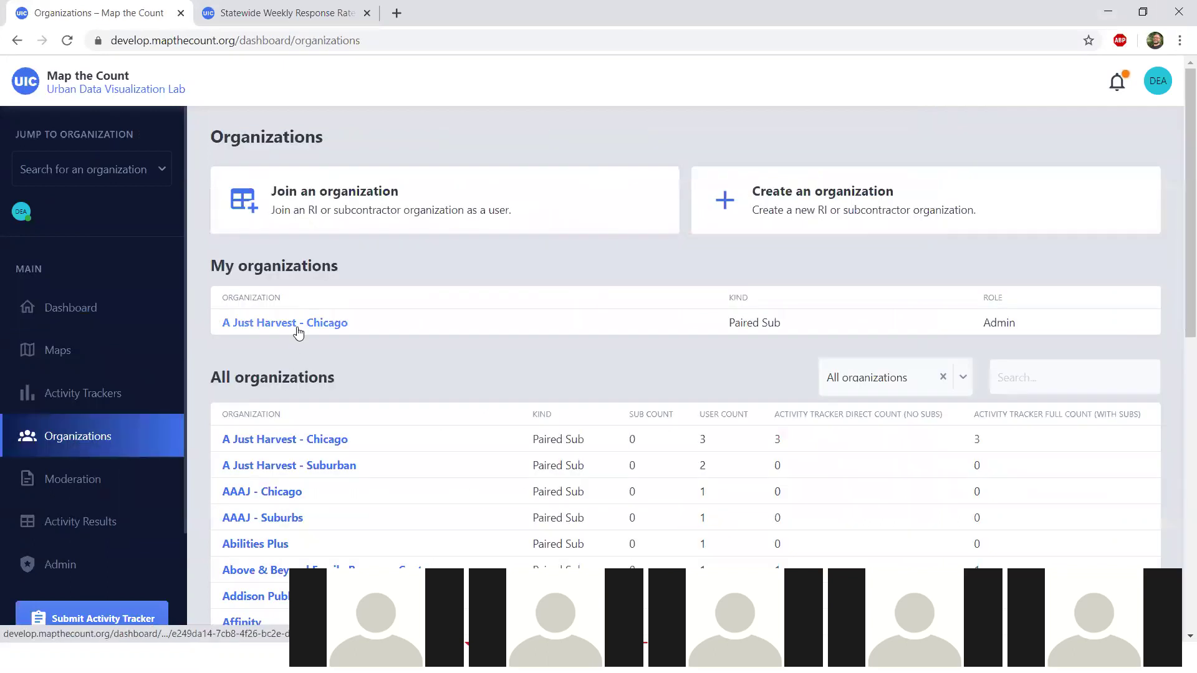
{"action": "left_click", "coordinate": [247, 325]}
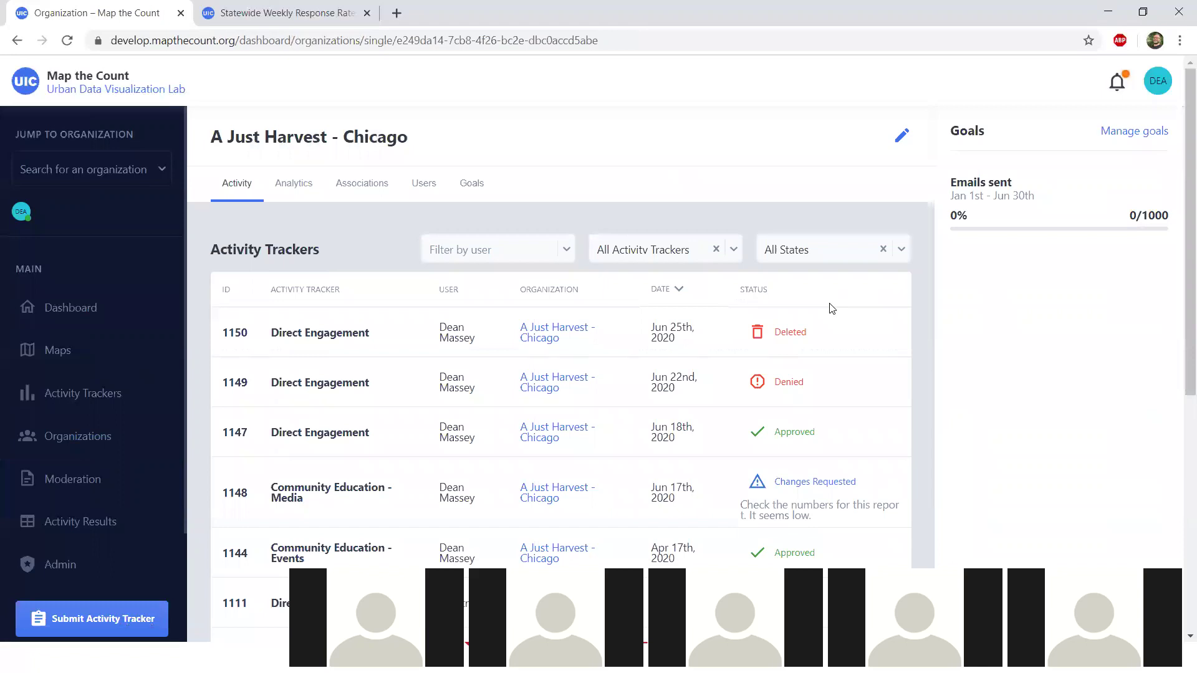
{"action": "left_click", "coordinate": [468, 190]}
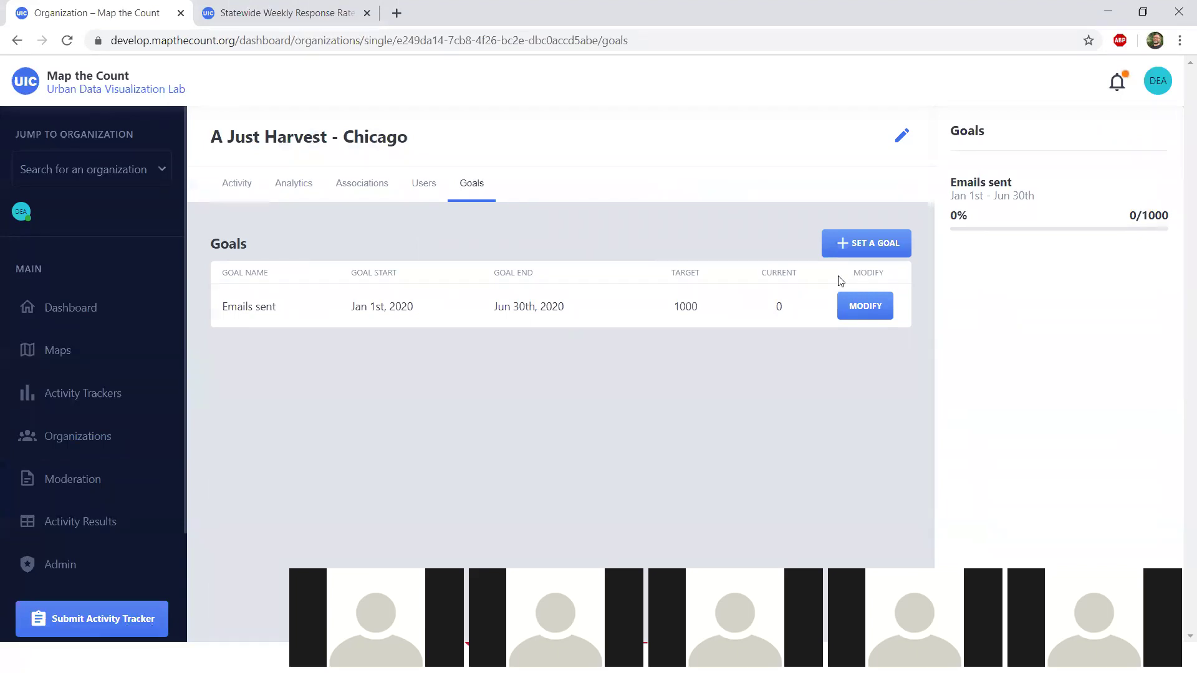
Start a new goal for the door knocking activity "How many doors did you knock on?" and name it "Fliers handed out door knocking"
{"action": "left_click", "coordinate": [859, 247]}
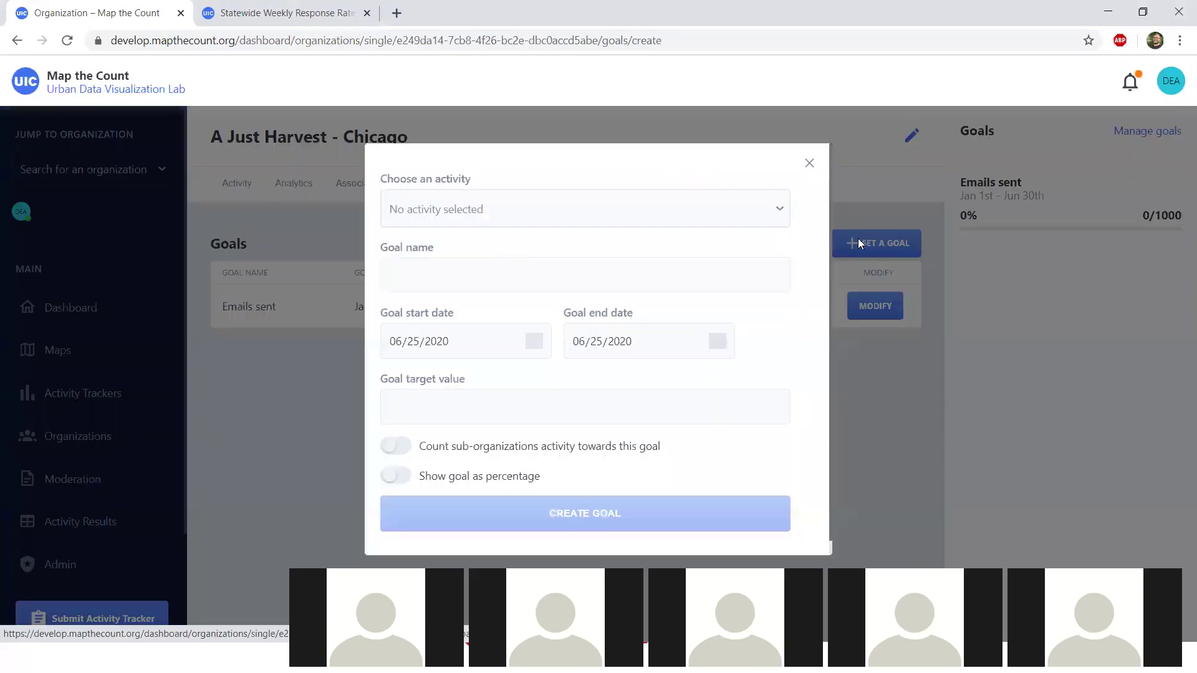
{"action": "left_click", "coordinate": [779, 212]}
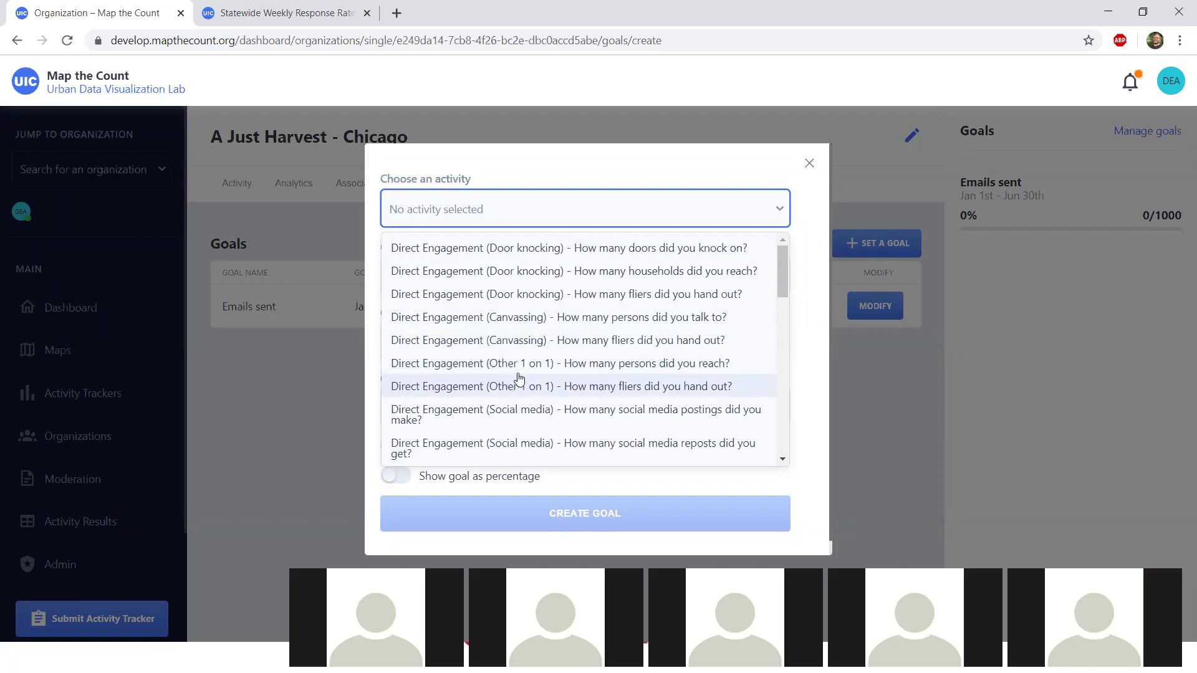
{"action": "left_click", "coordinate": [511, 249]}
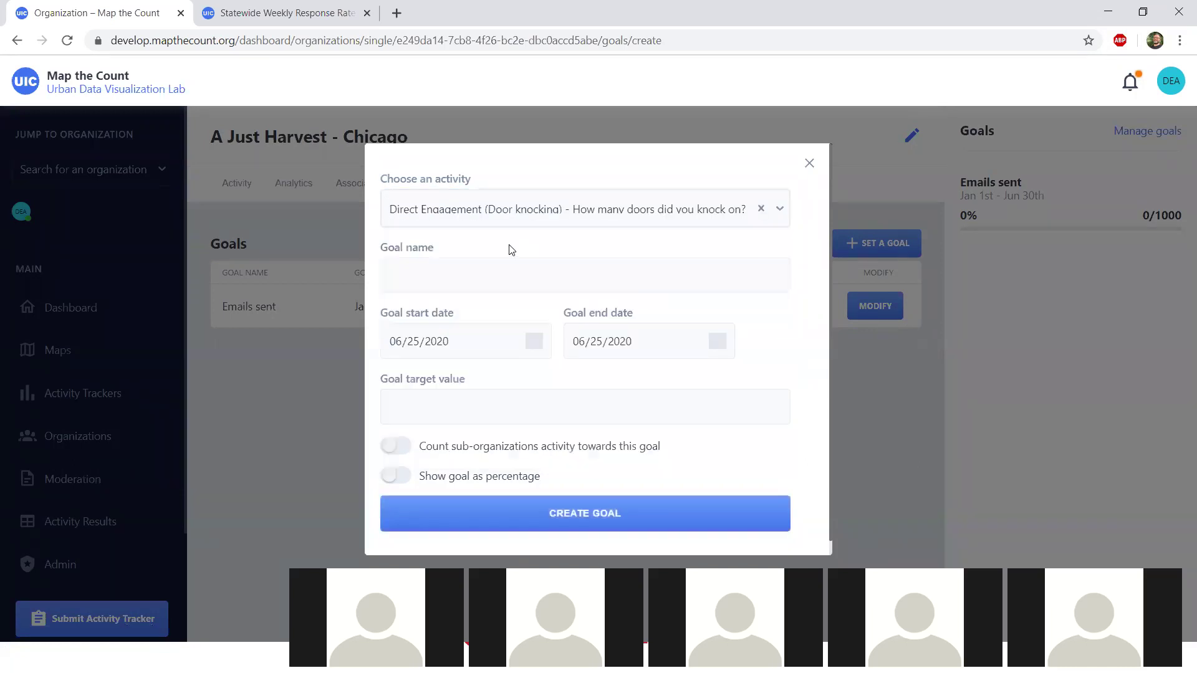
{"action": "left_click", "coordinate": [428, 272]}
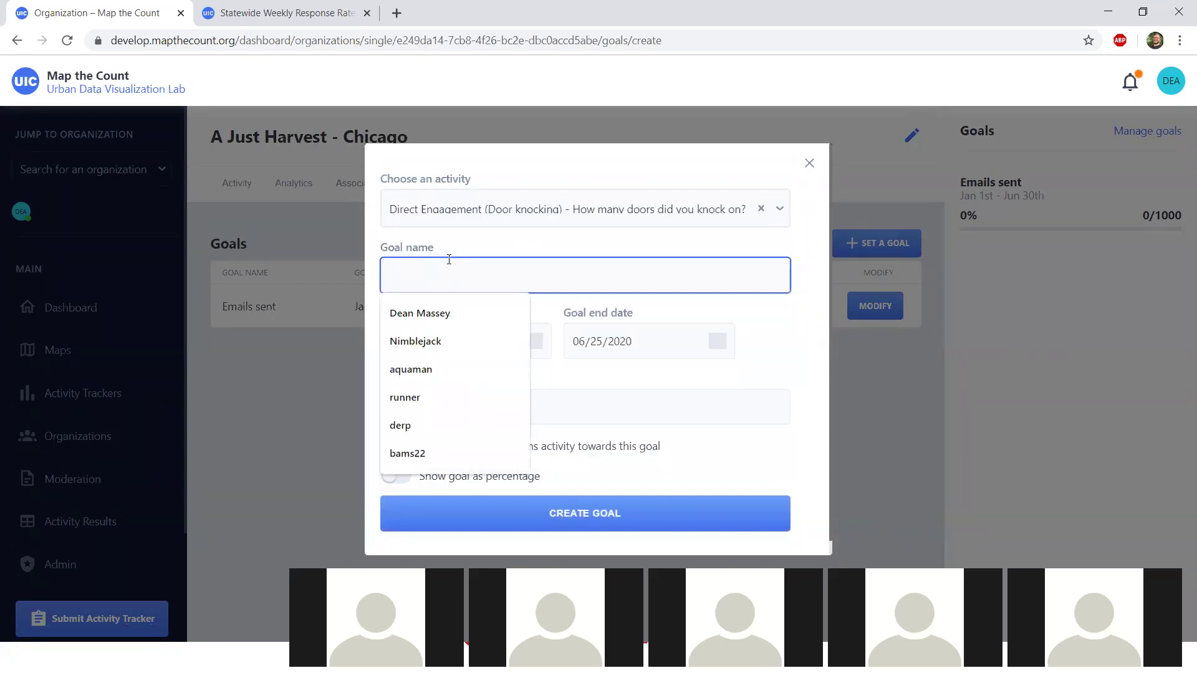
{"action": "key", "text": "Escape"}
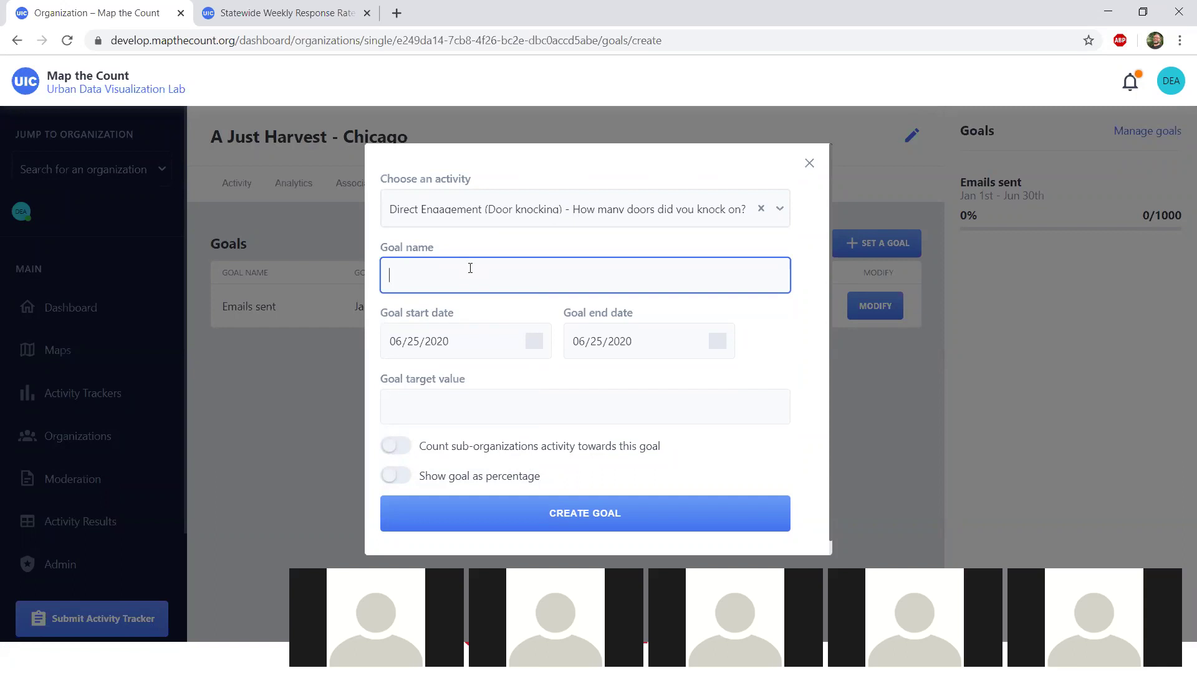
{"action": "type", "text": "Fliers handed out door knocking"}
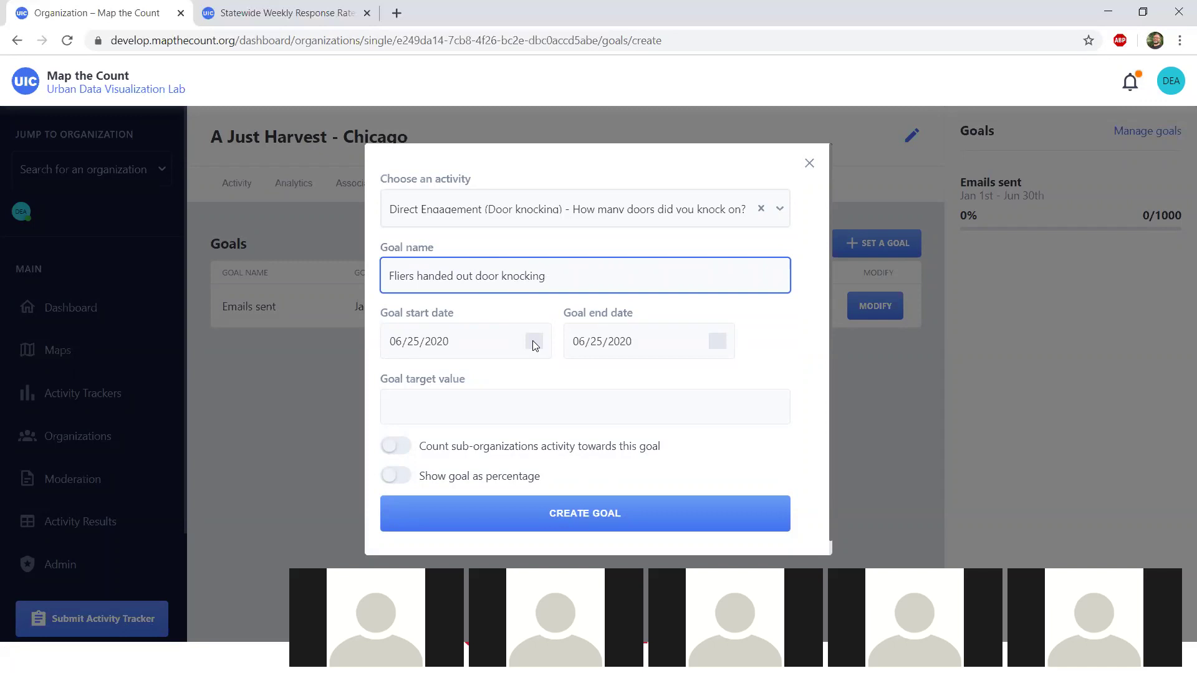
Set the goal's start date to 07/01/2020 and its end date to 08/31/2020
{"action": "left_click", "coordinate": [535, 342]}
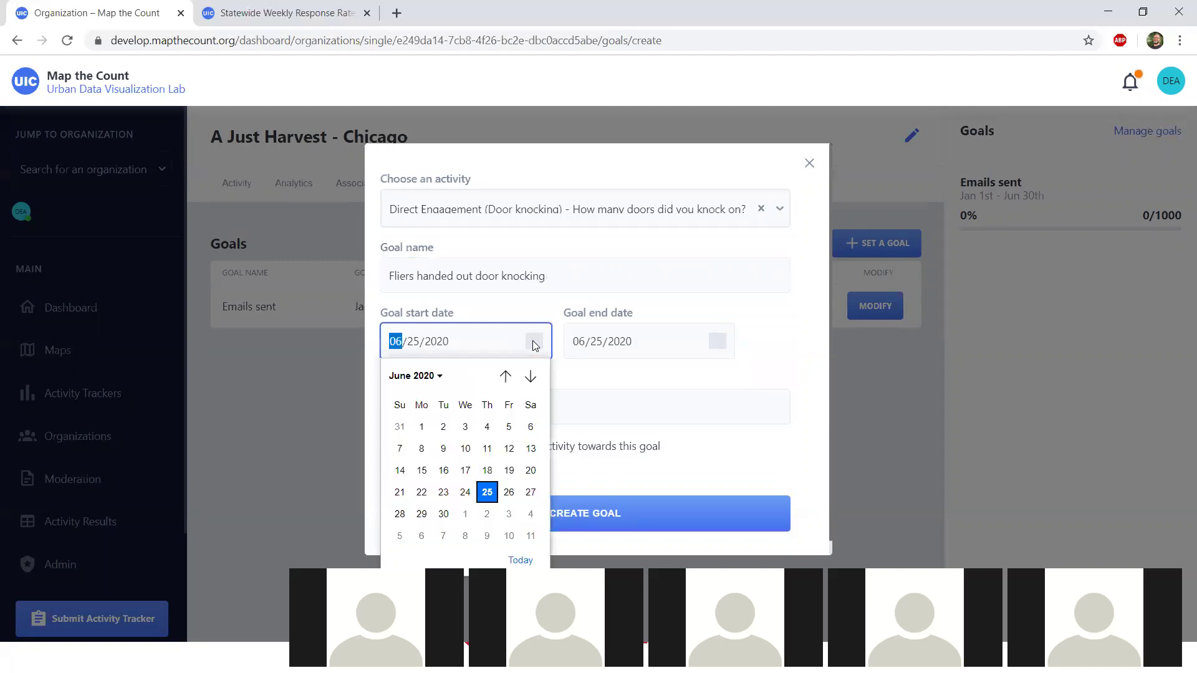
{"action": "left_click", "coordinate": [531, 376]}
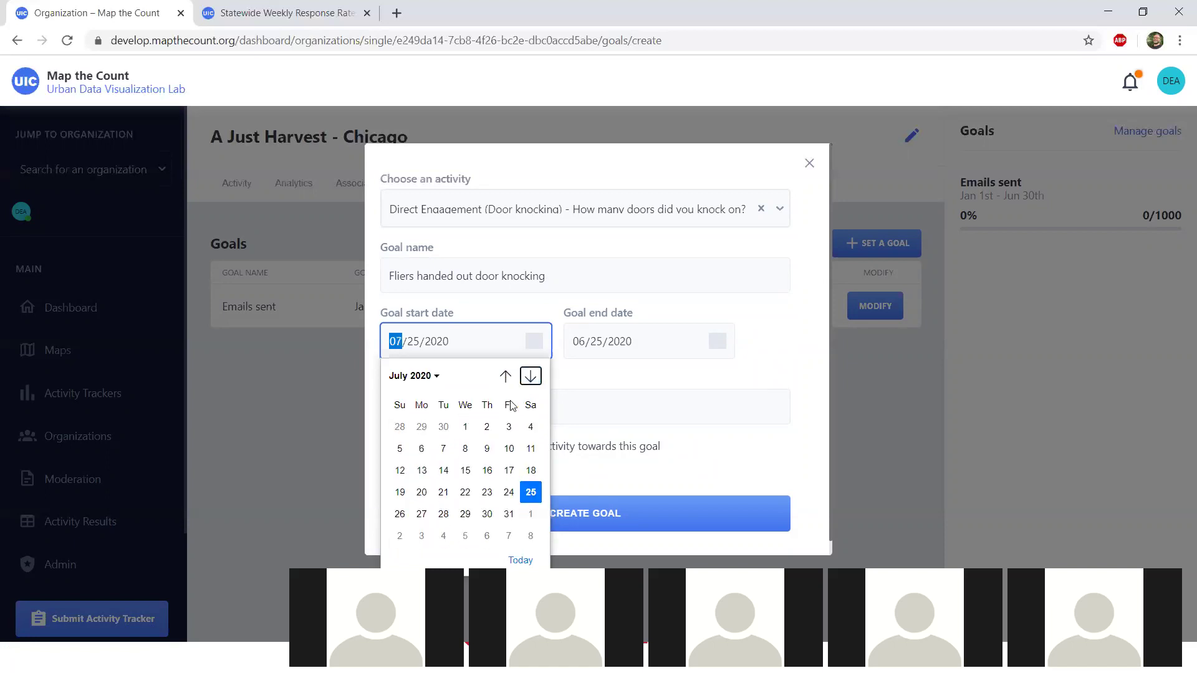
{"action": "left_click", "coordinate": [465, 426]}
{"action": "left_click", "coordinate": [714, 348]}
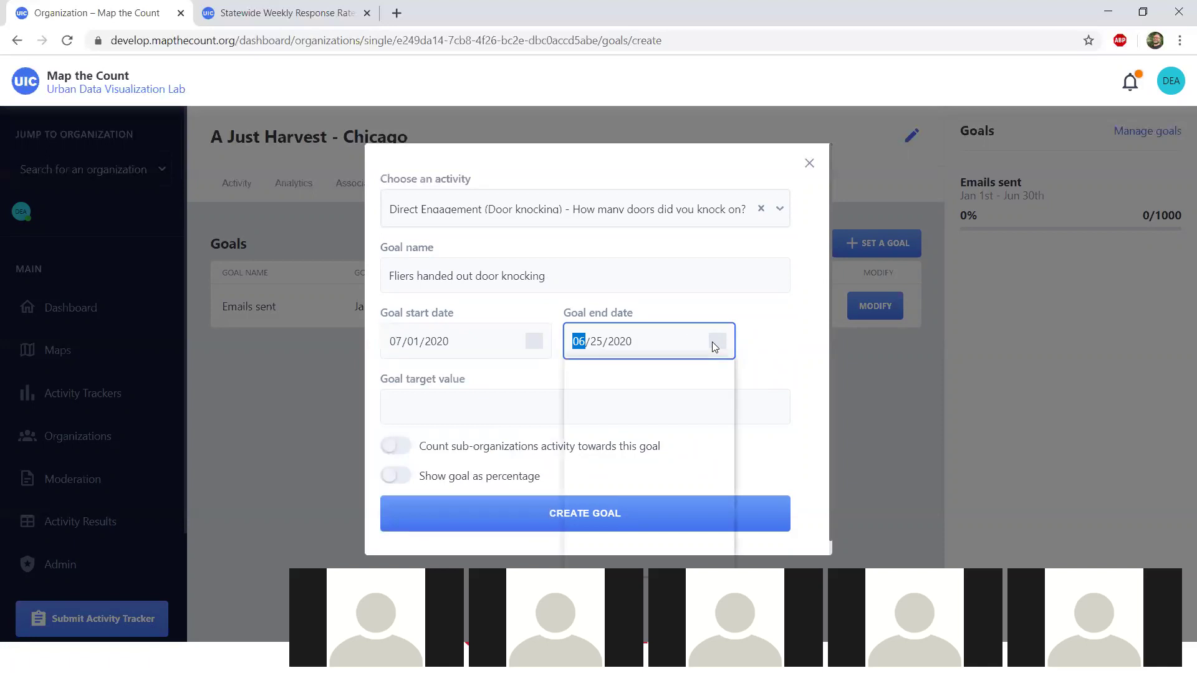
{"action": "left_click", "coordinate": [714, 377]}
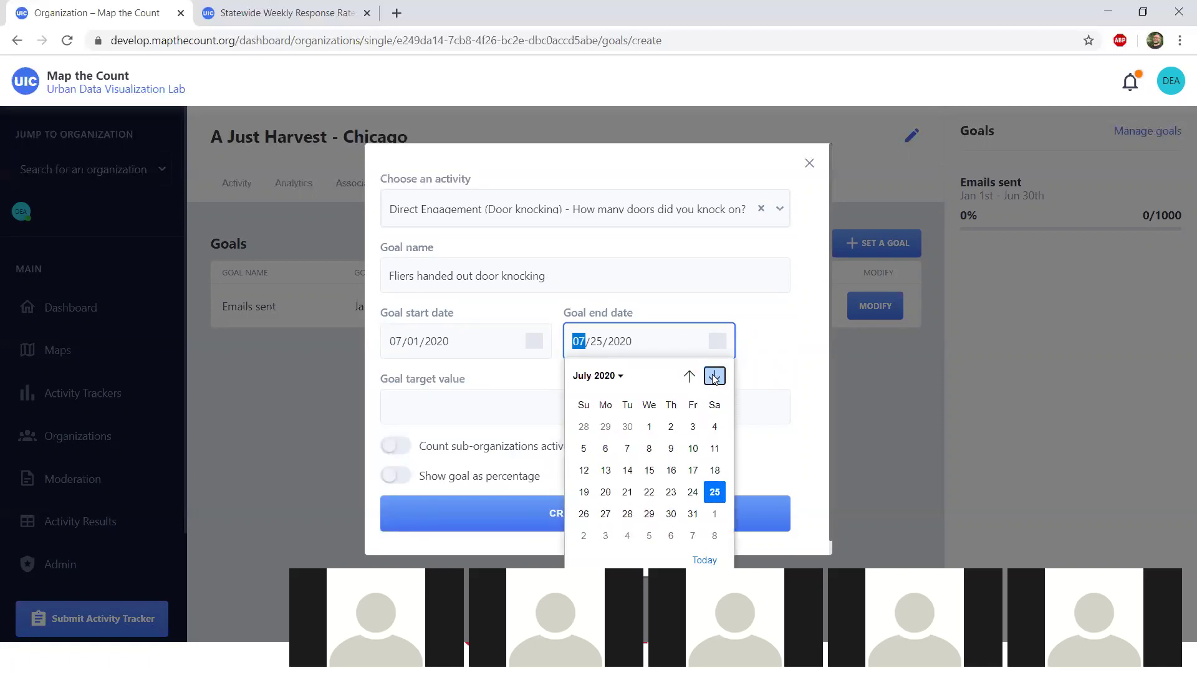
{"action": "left_click", "coordinate": [714, 376]}
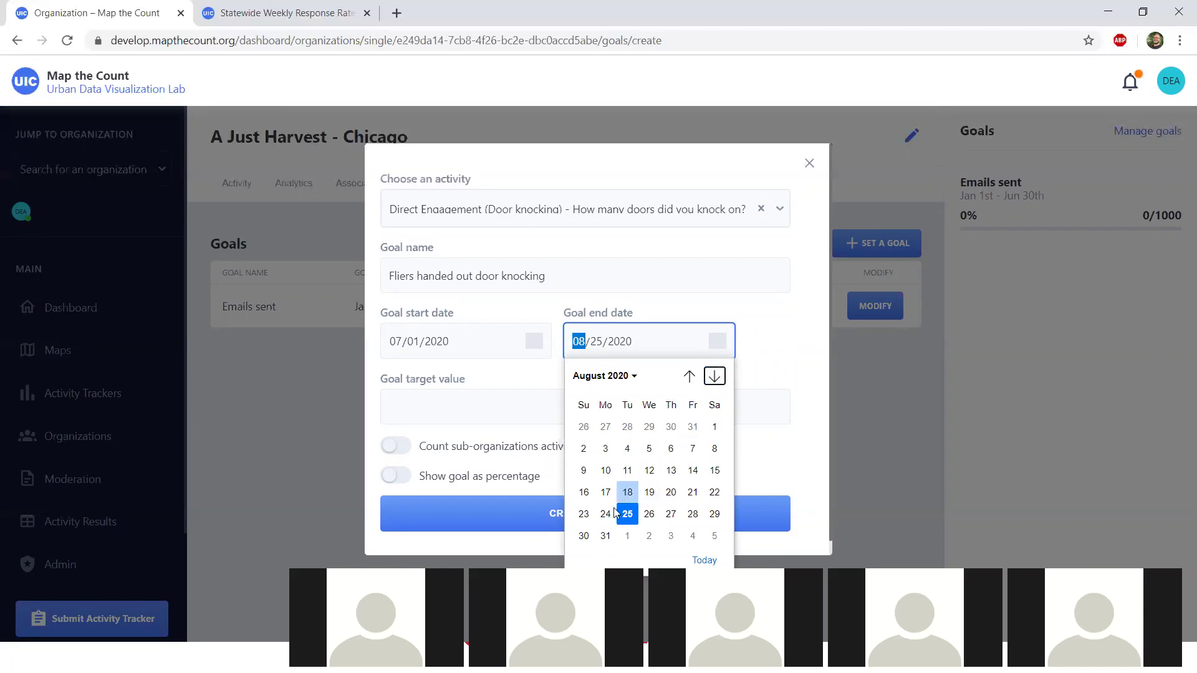
{"action": "left_click", "coordinate": [605, 536]}
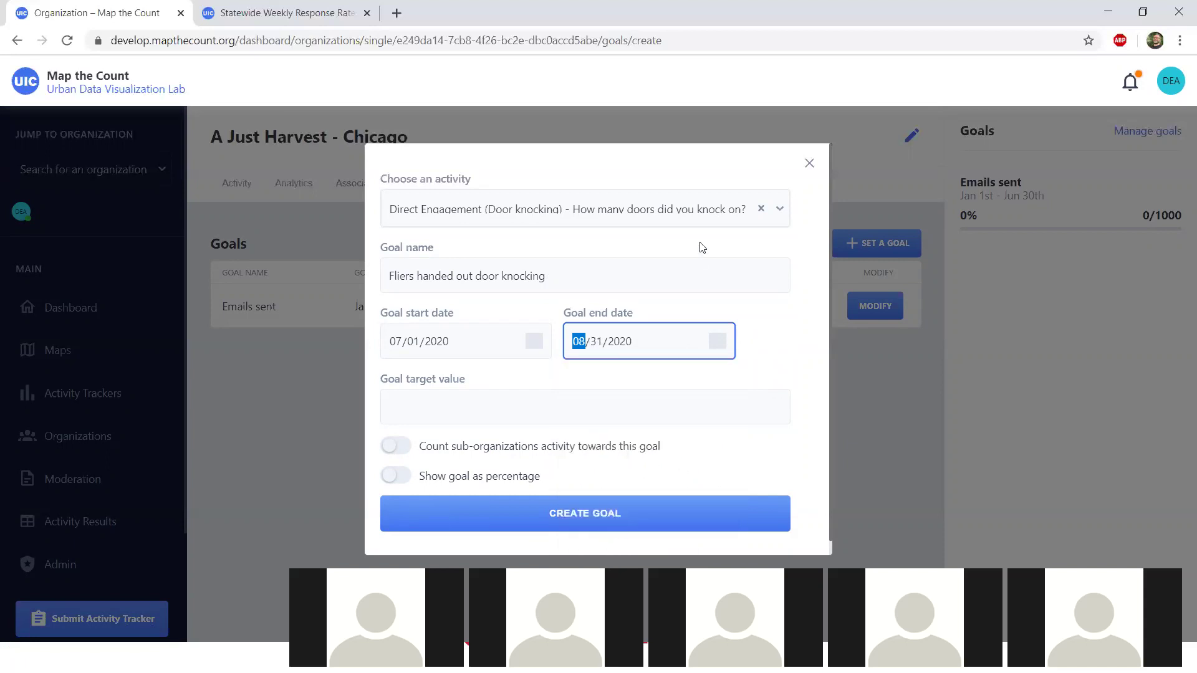
{"action": "left_click", "coordinate": [725, 305]}
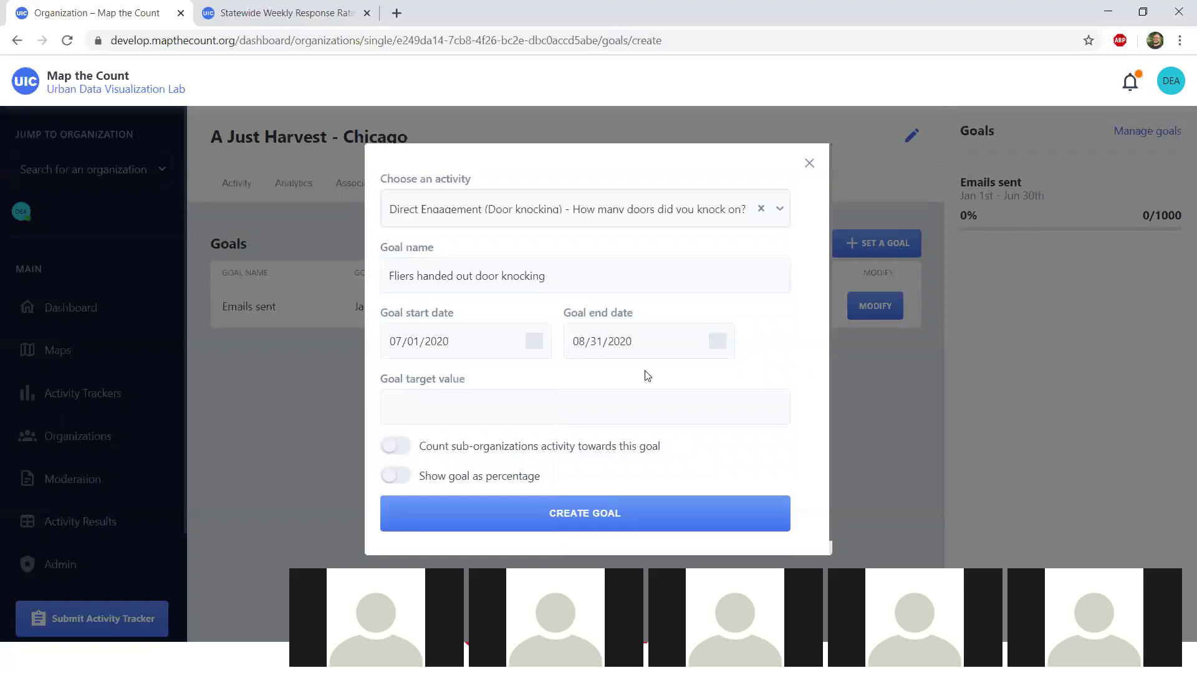
Set the goal's target value to 1000, show it as a percentage and create the goal
{"action": "left_click", "coordinate": [508, 412]}
{"action": "type", "text": "1000"}
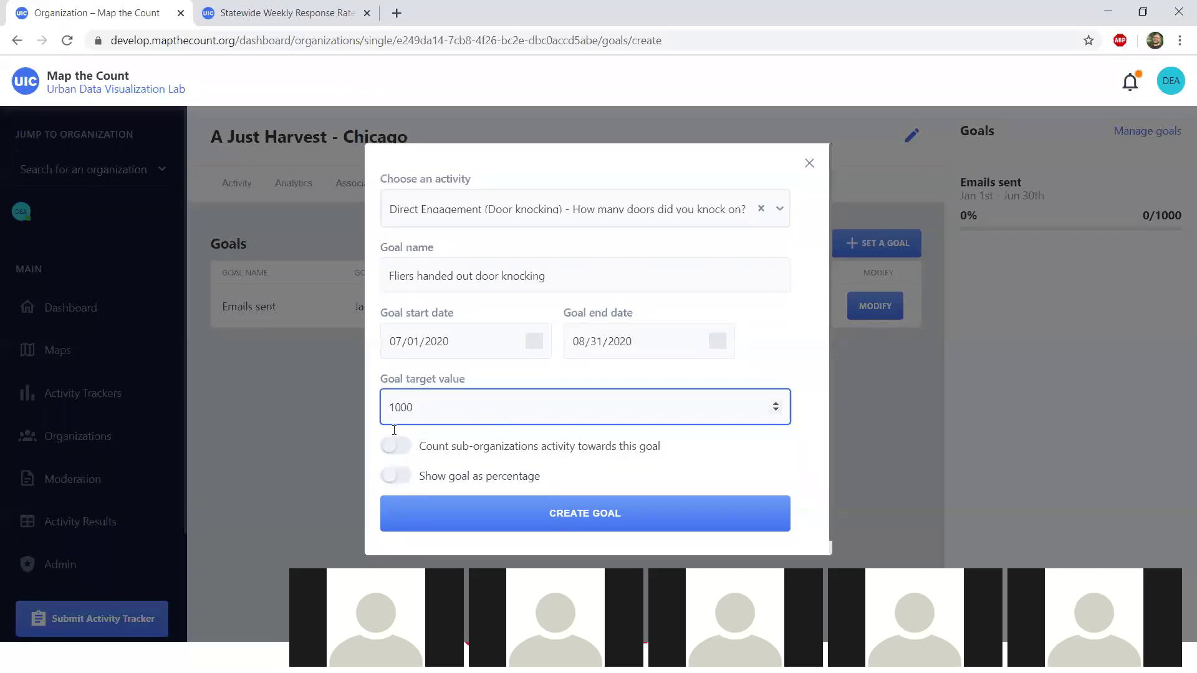
{"action": "left_click", "coordinate": [406, 478]}
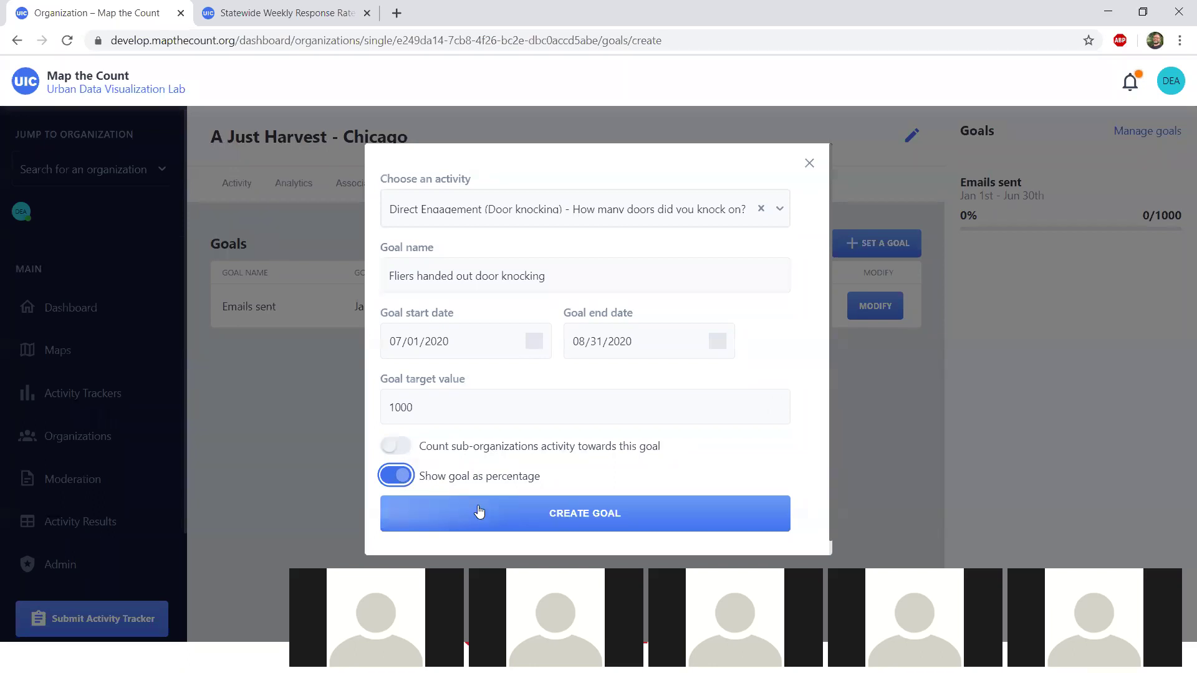
{"action": "left_click", "coordinate": [516, 516]}
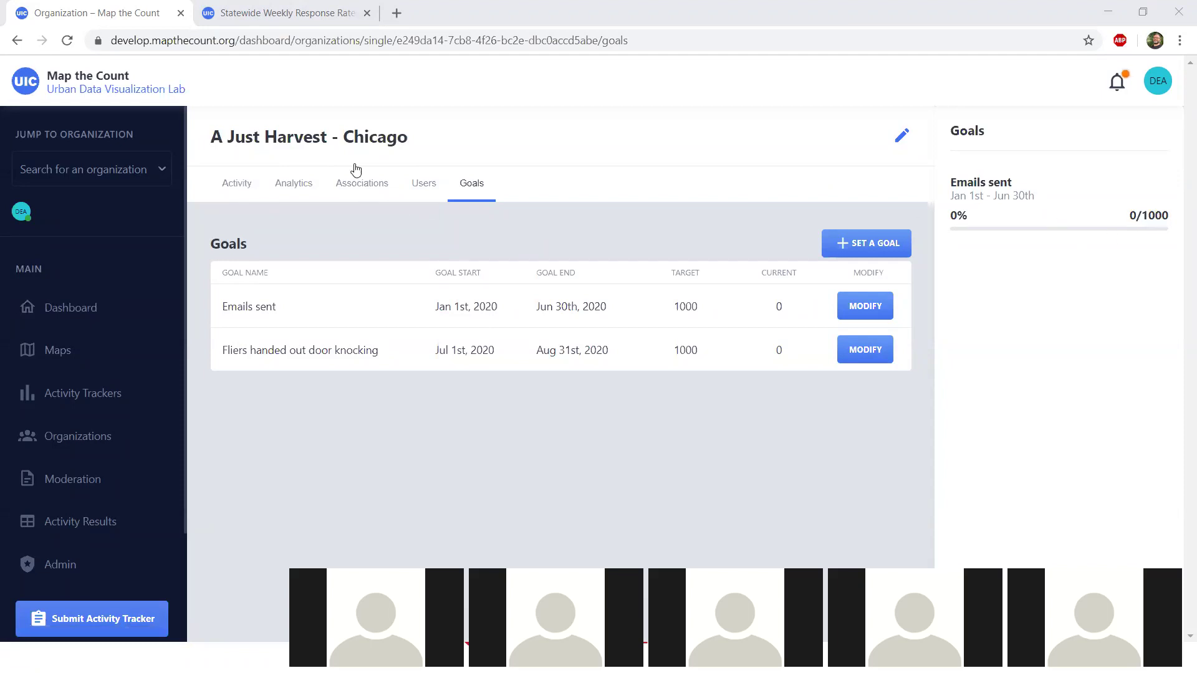
{"action": "left_click", "coordinate": [467, 194]}
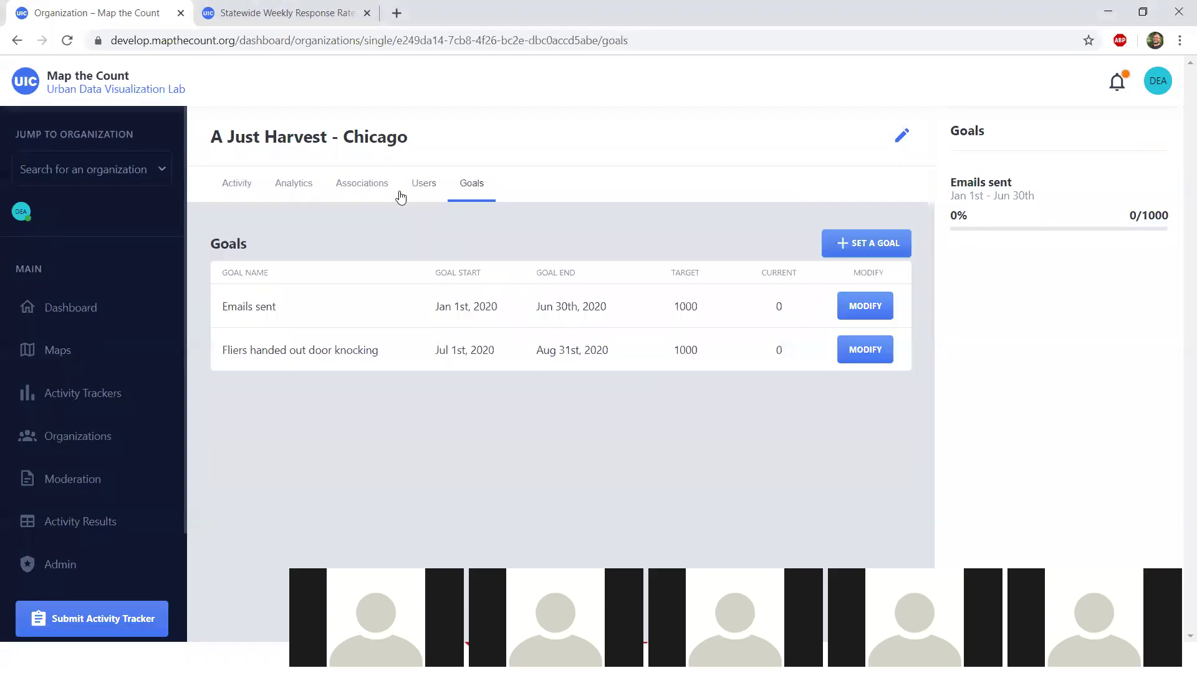
Open the dashboard and examine the census reach chart along with the data categories available for it
{"action": "left_click", "coordinate": [67, 40]}
{"action": "left_click", "coordinate": [61, 306]}
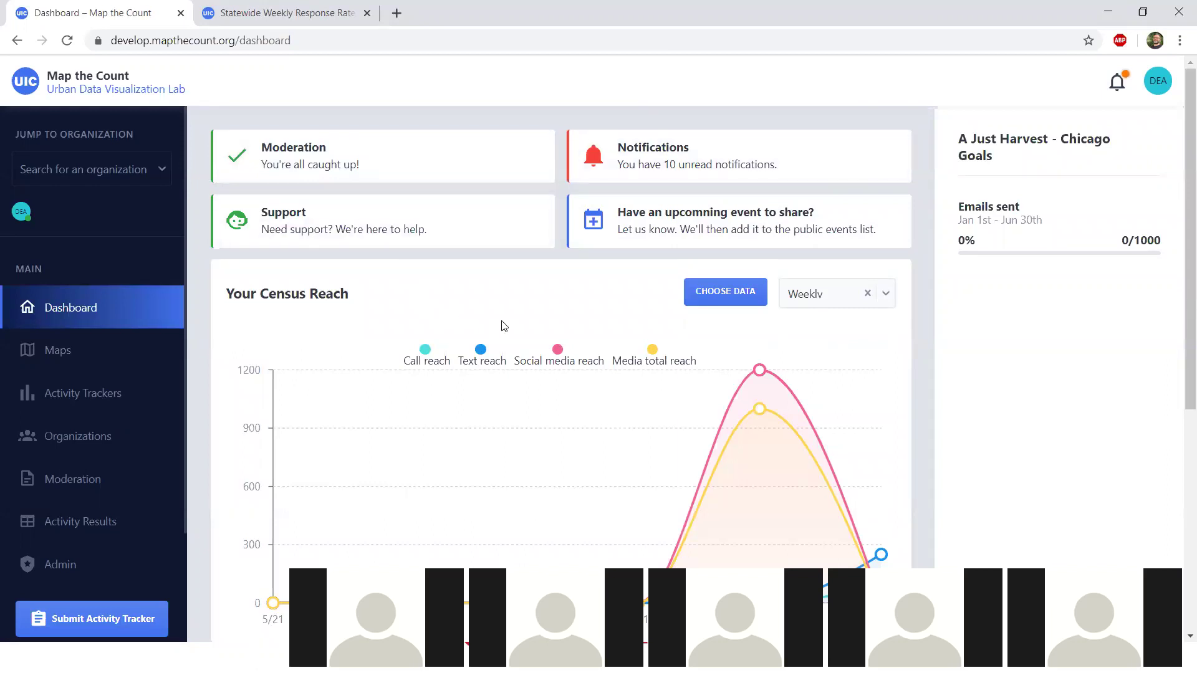
{"action": "scroll", "coordinate": [504, 326], "scroll_direction": "down", "scroll_amount": 1}
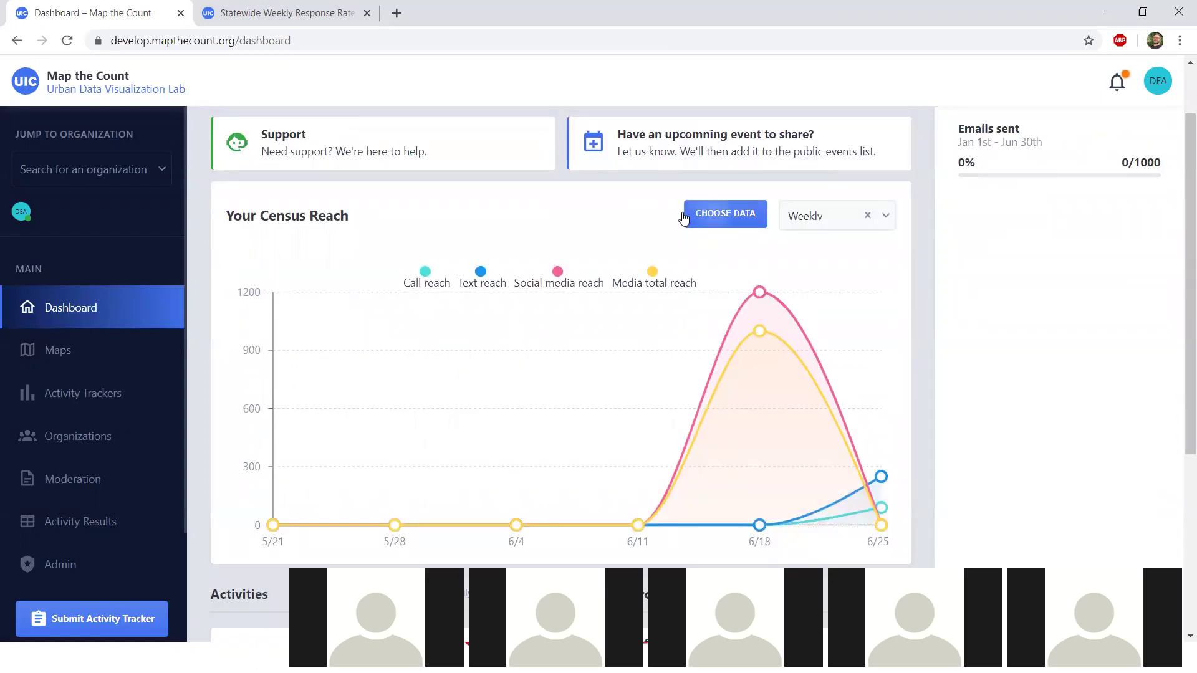
{"action": "scroll", "coordinate": [561, 281], "scroll_direction": "up", "scroll_amount": 1}
{"action": "scroll", "coordinate": [424, 309], "scroll_direction": "down", "scroll_amount": 1}
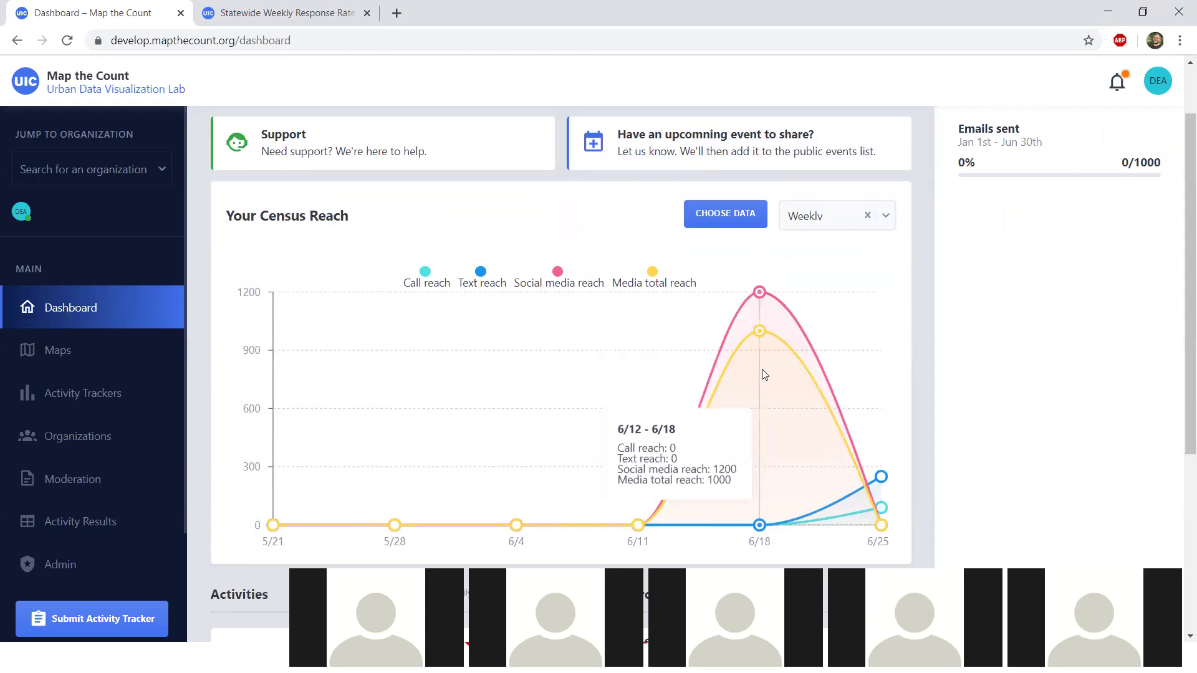
{"action": "left_click", "coordinate": [723, 213]}
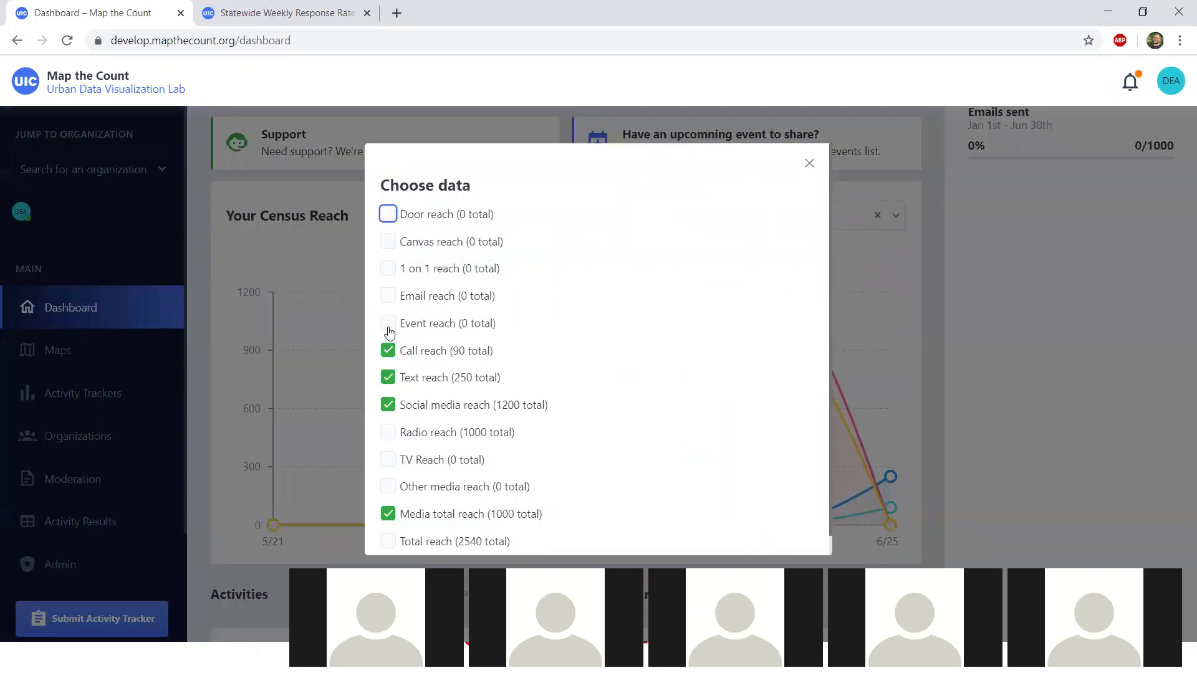
{"action": "scroll", "coordinate": [394, 436], "scroll_direction": "down", "scroll_amount": 1}
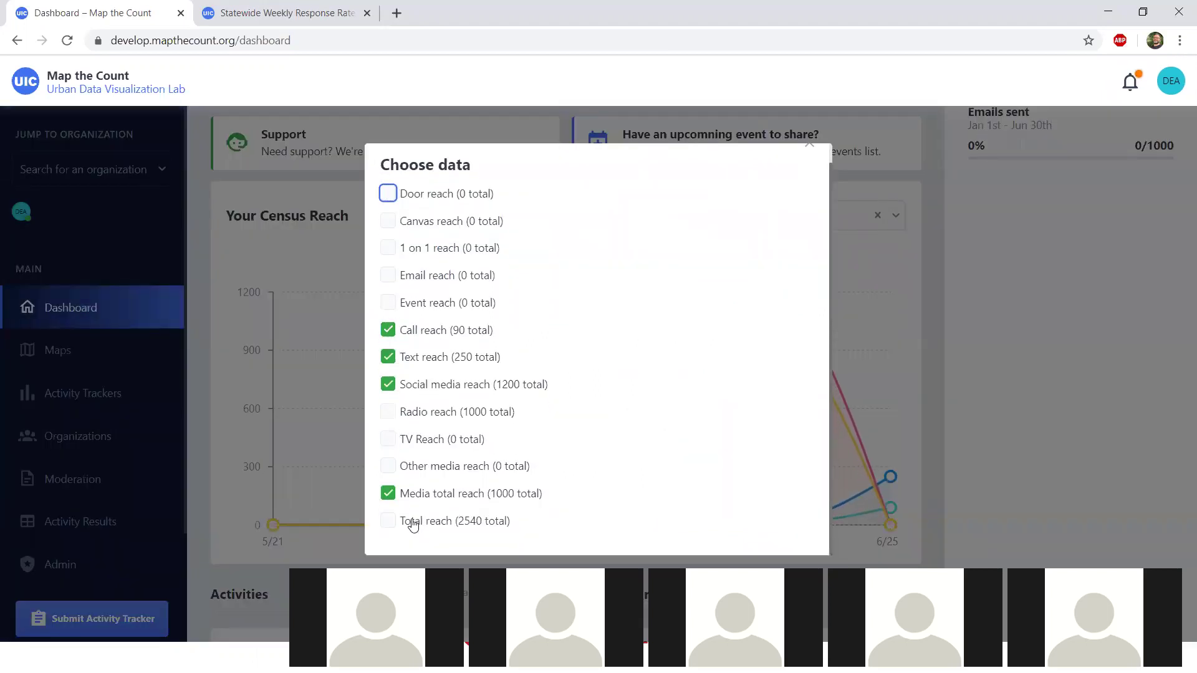
{"action": "left_click", "coordinate": [980, 250]}
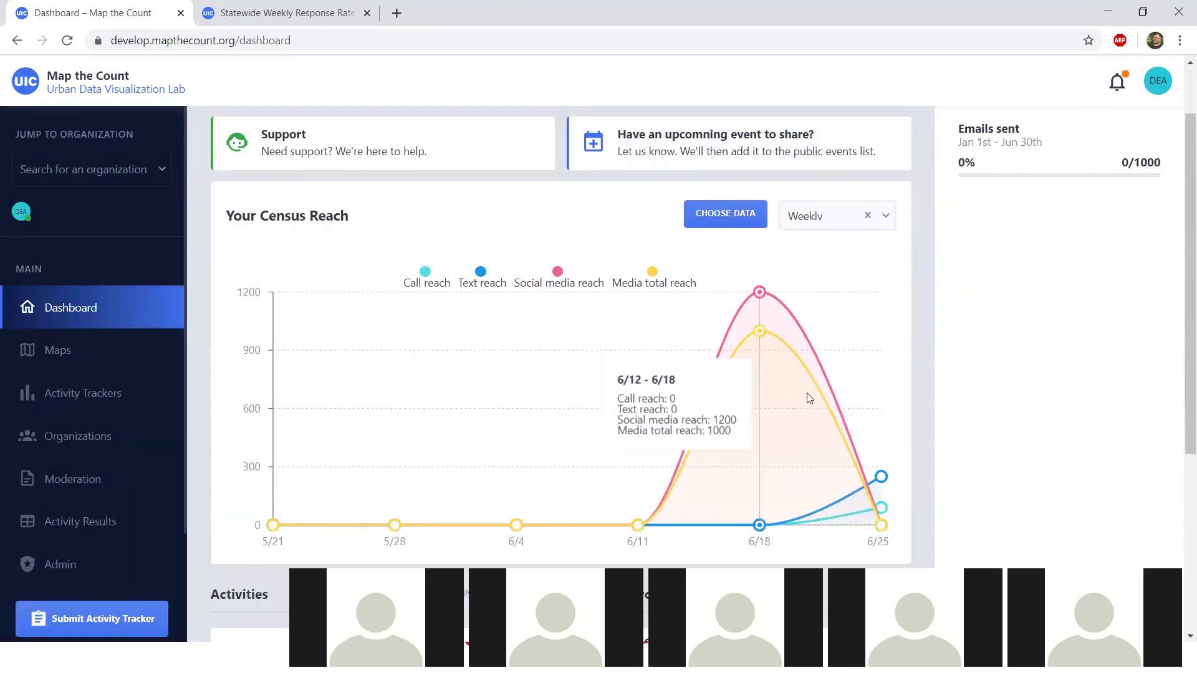
Remove call reach and text reach from the dashboard's census reach chart and switch the chart to daily intervals
{"action": "left_click", "coordinate": [719, 215]}
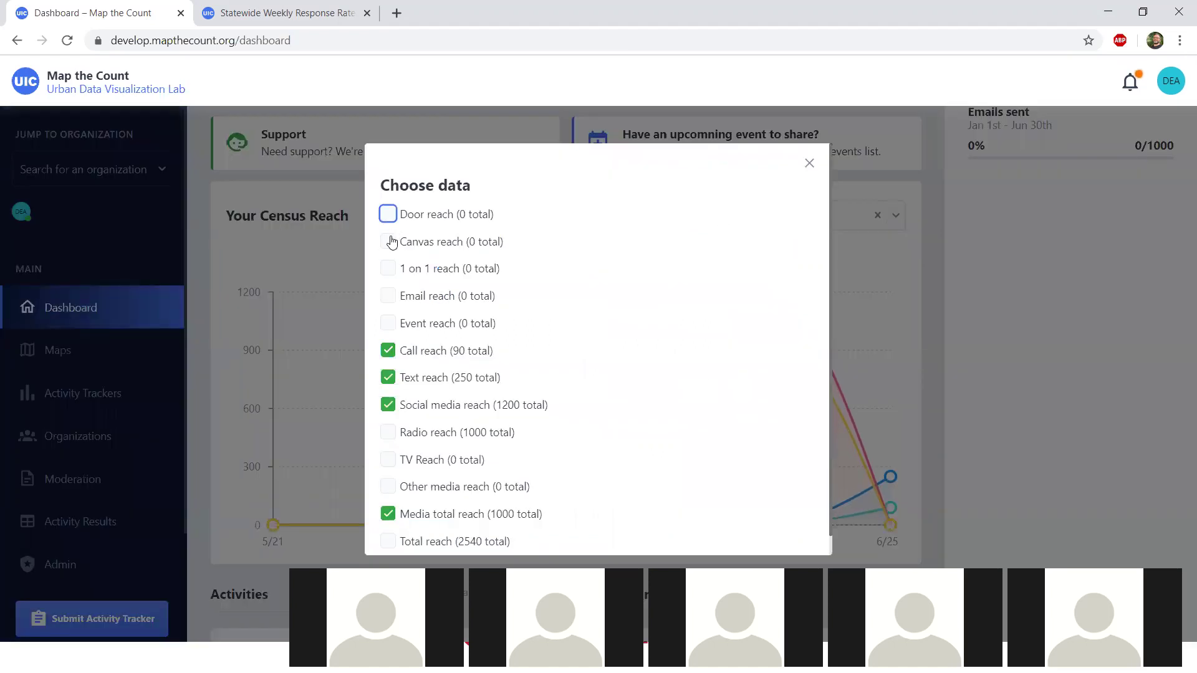
{"action": "left_click", "coordinate": [397, 352]}
{"action": "left_click", "coordinate": [389, 379]}
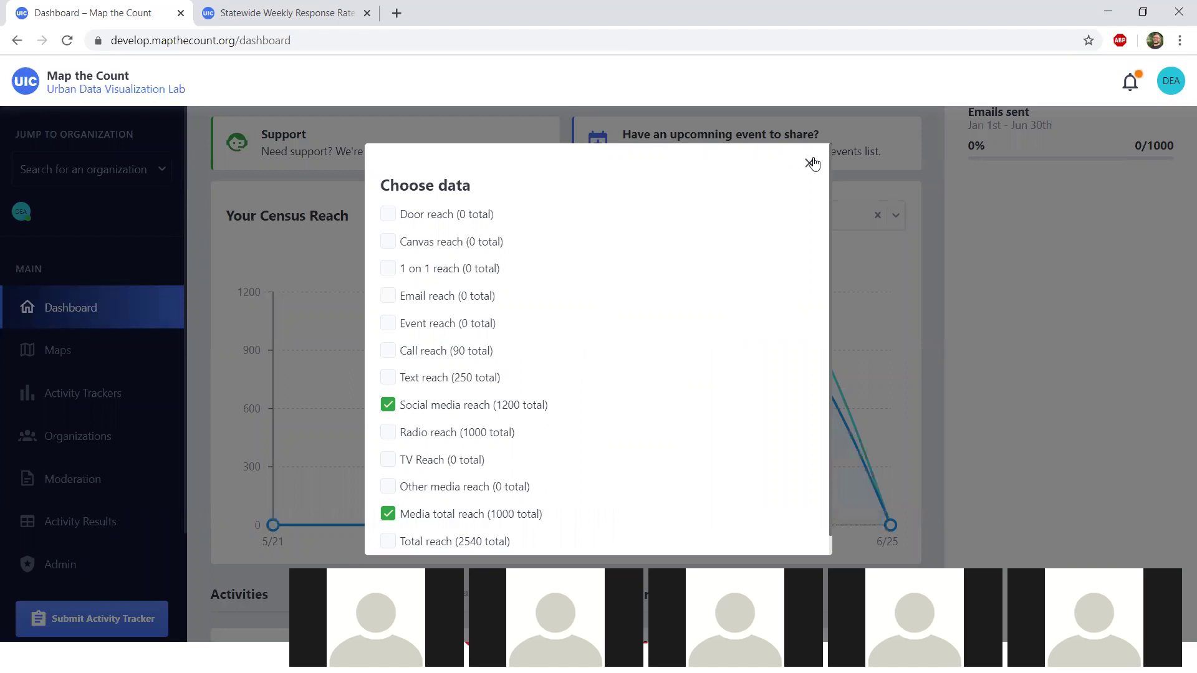
{"action": "left_click", "coordinate": [811, 164]}
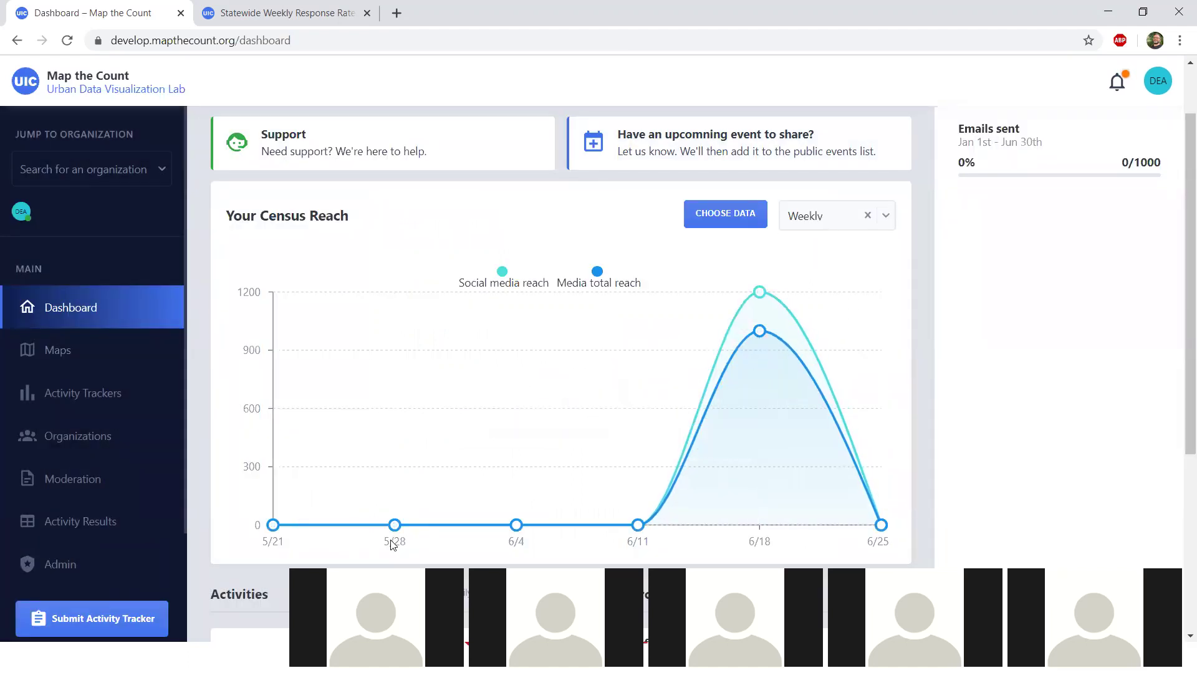
{"action": "left_click", "coordinate": [883, 212]}
{"action": "left_click", "coordinate": [824, 253]}
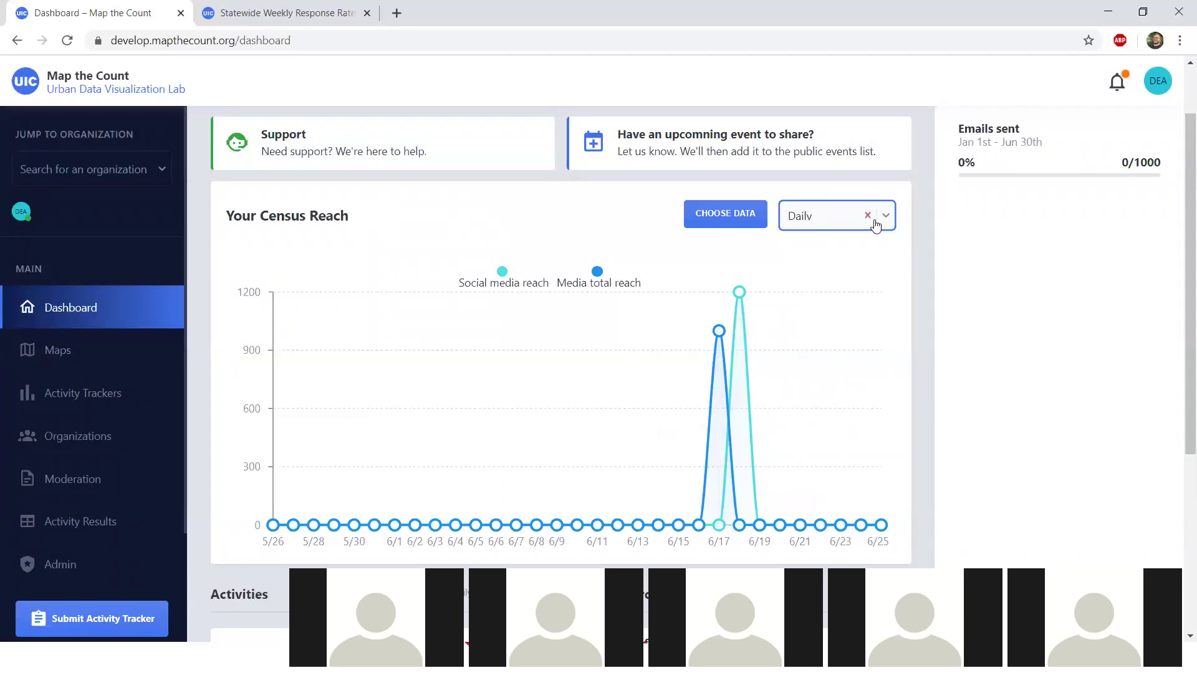
Look over the dashboard's activities chart and latest resources below the census reach chart
{"action": "scroll", "coordinate": [762, 238], "scroll_direction": "down", "scroll_amount": 4}
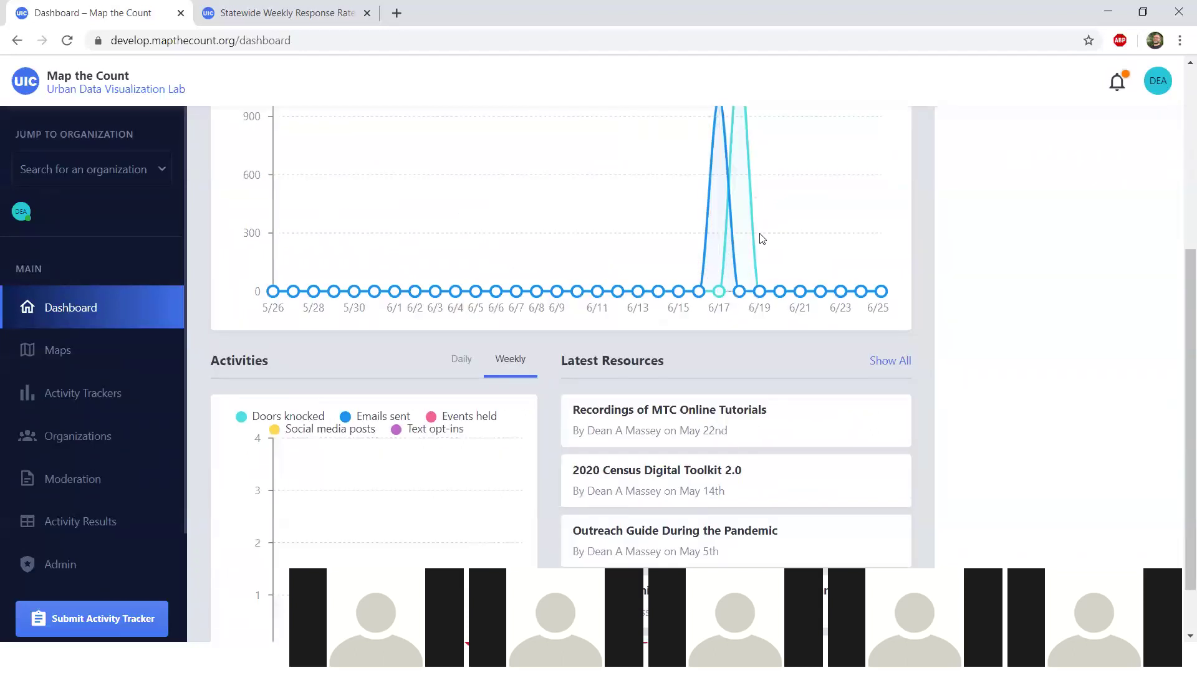
{"action": "scroll", "coordinate": [762, 238], "scroll_direction": "down", "scroll_amount": 1}
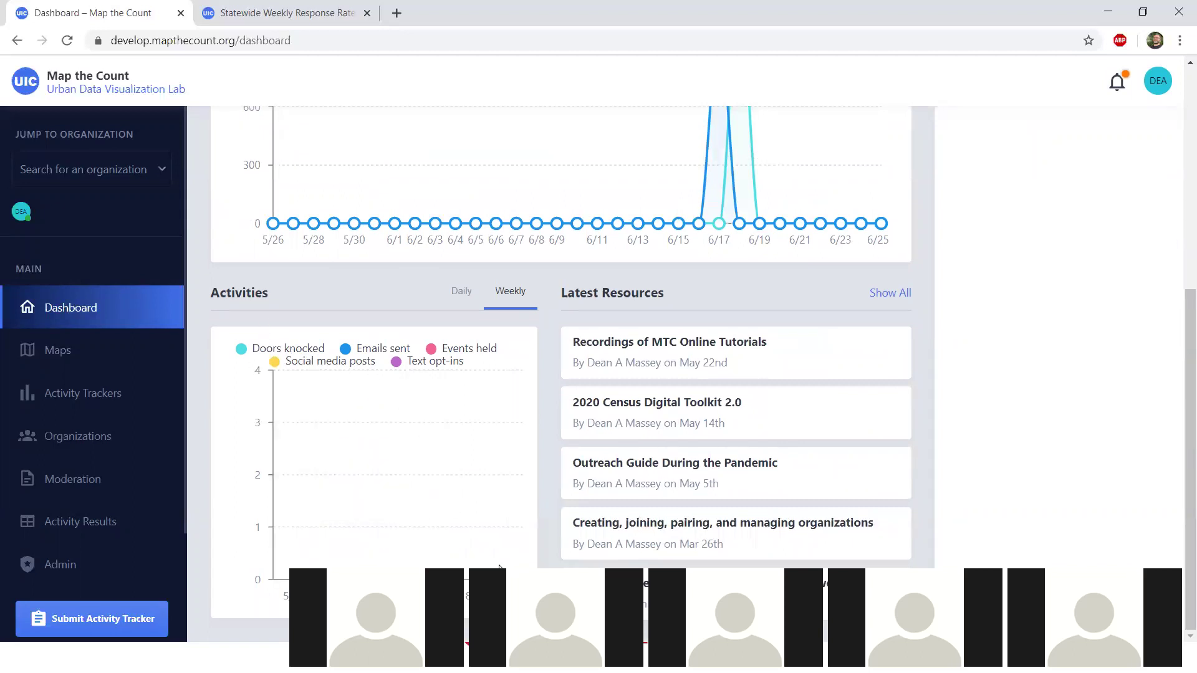
{"action": "mouse_move", "coordinate": [301, 436]}
{"action": "scroll", "coordinate": [532, 428], "scroll_direction": "up", "scroll_amount": 4}
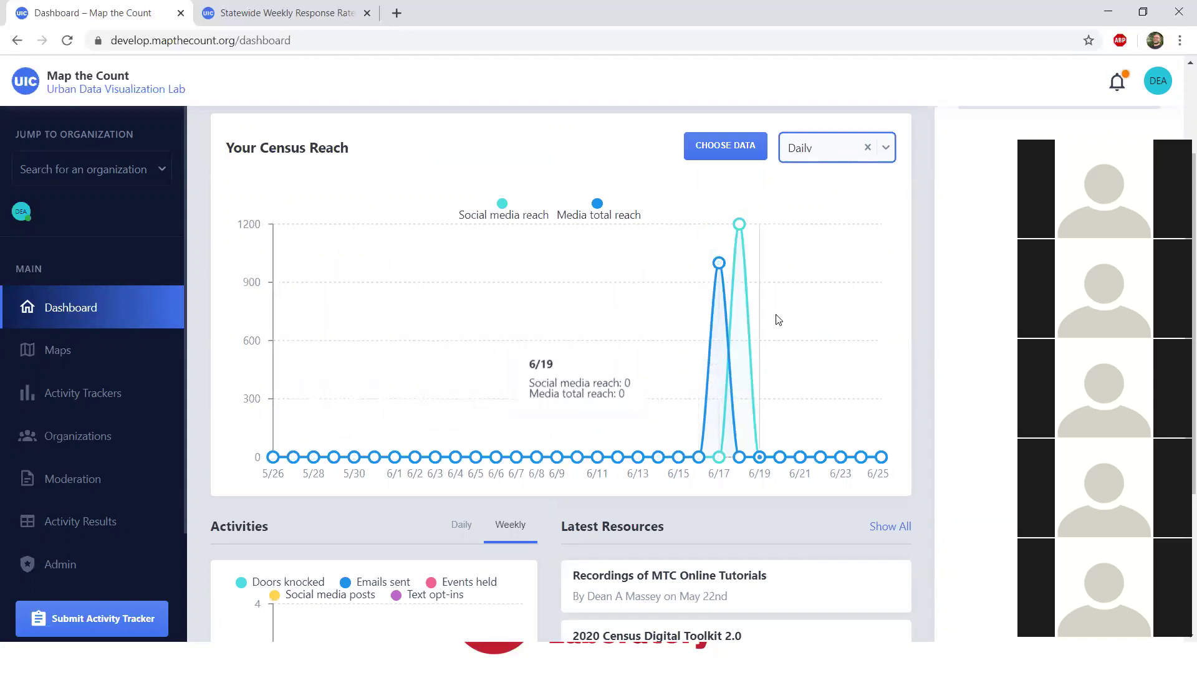
{"action": "scroll", "coordinate": [866, 309], "scroll_direction": "up", "scroll_amount": 2}
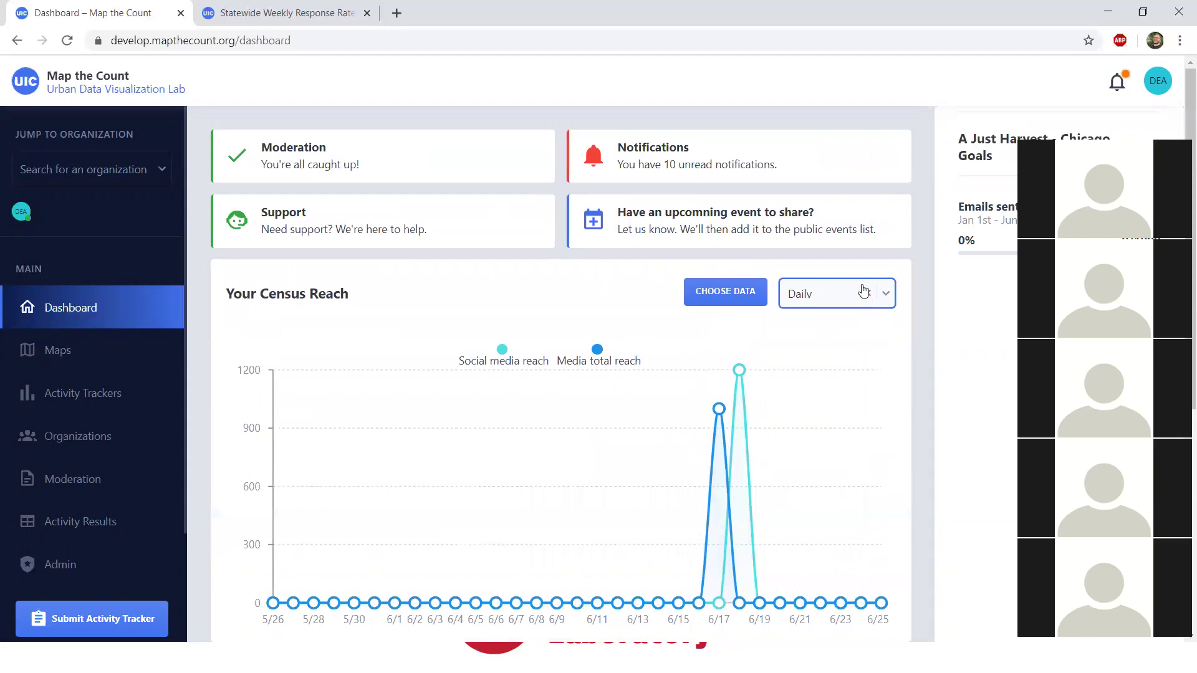
Open the analytics of A Just Harvest - Chicago and examine its census reach chart and selectable data categories
{"action": "left_click", "coordinate": [88, 444]}
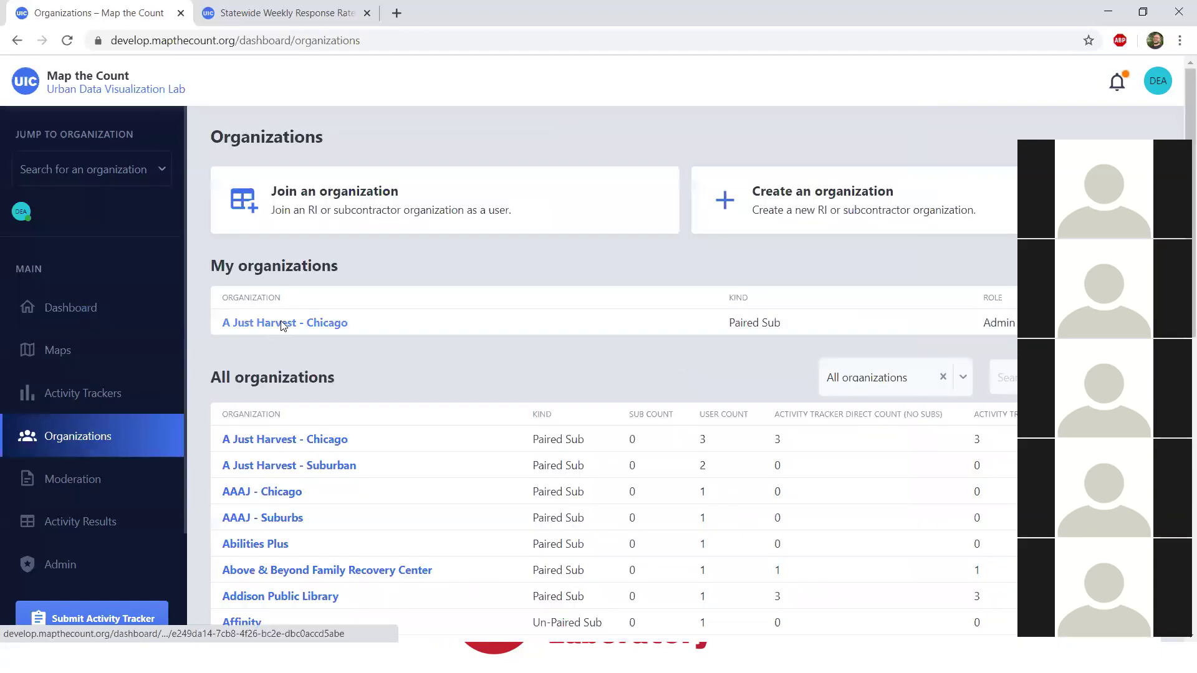
{"action": "left_click", "coordinate": [283, 325]}
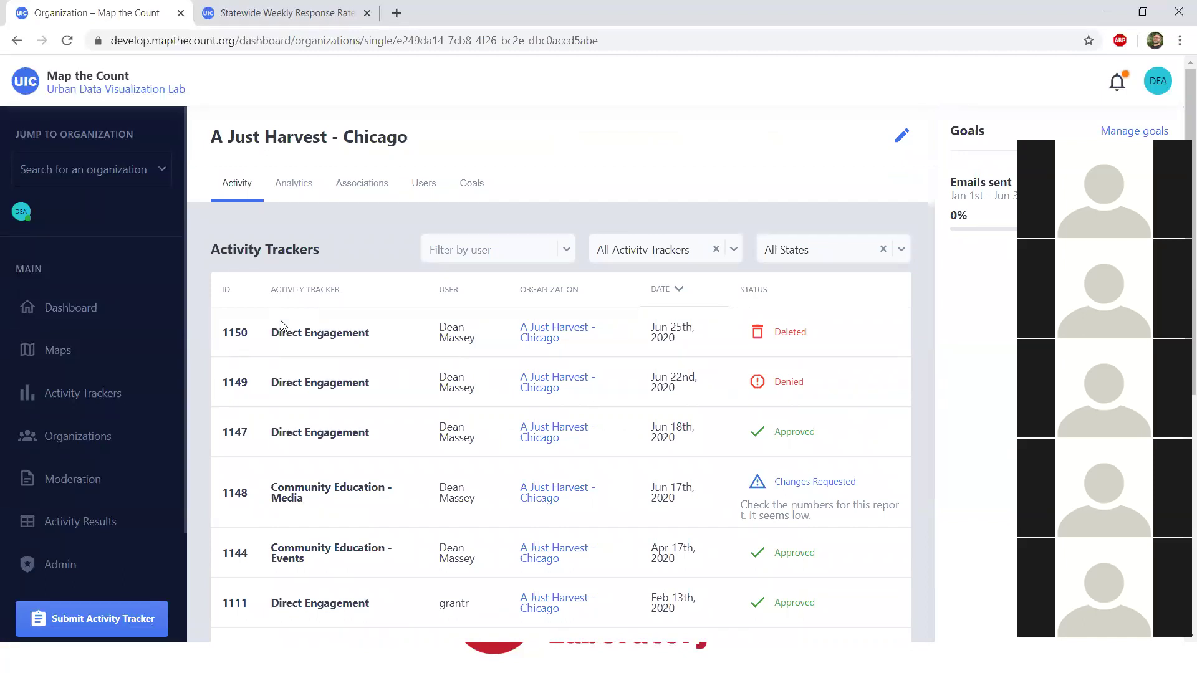
{"action": "left_click", "coordinate": [298, 189]}
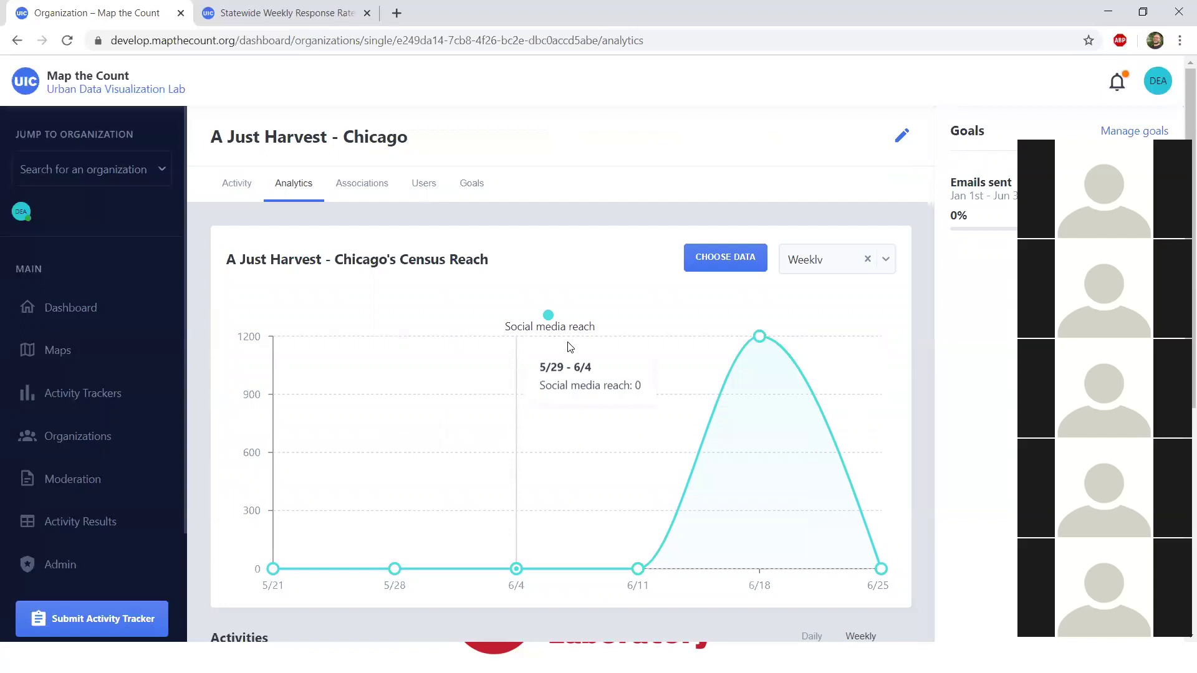
{"action": "mouse_move", "coordinate": [765, 369]}
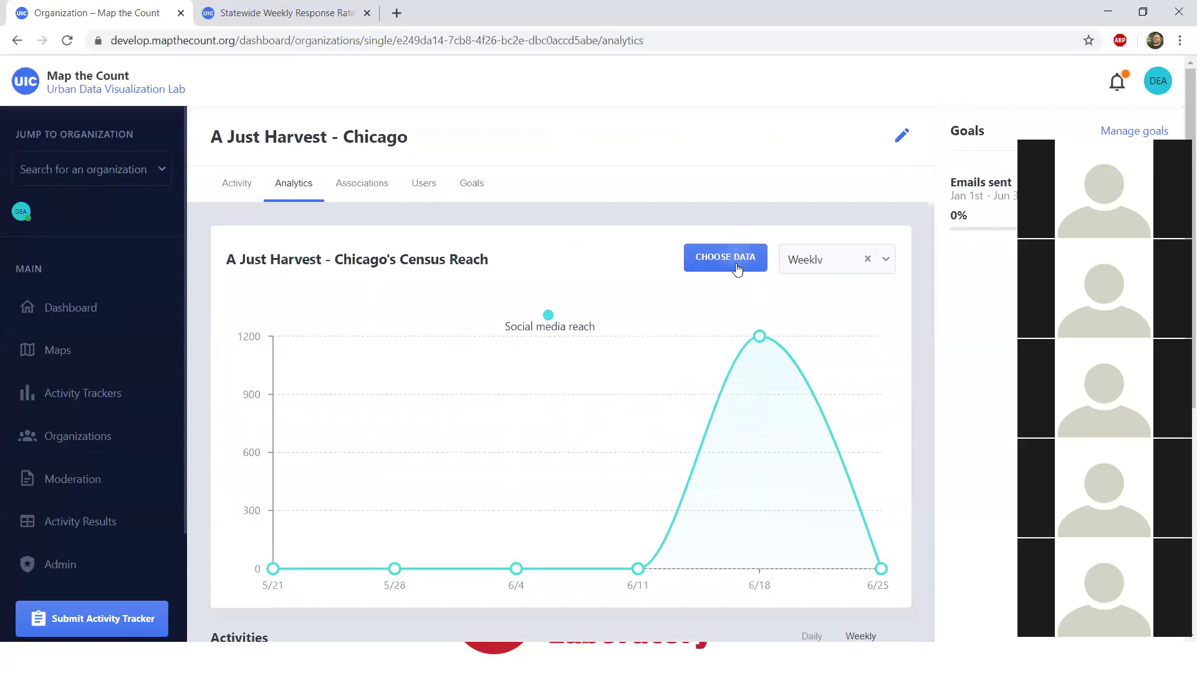
{"action": "mouse_move", "coordinate": [864, 406]}
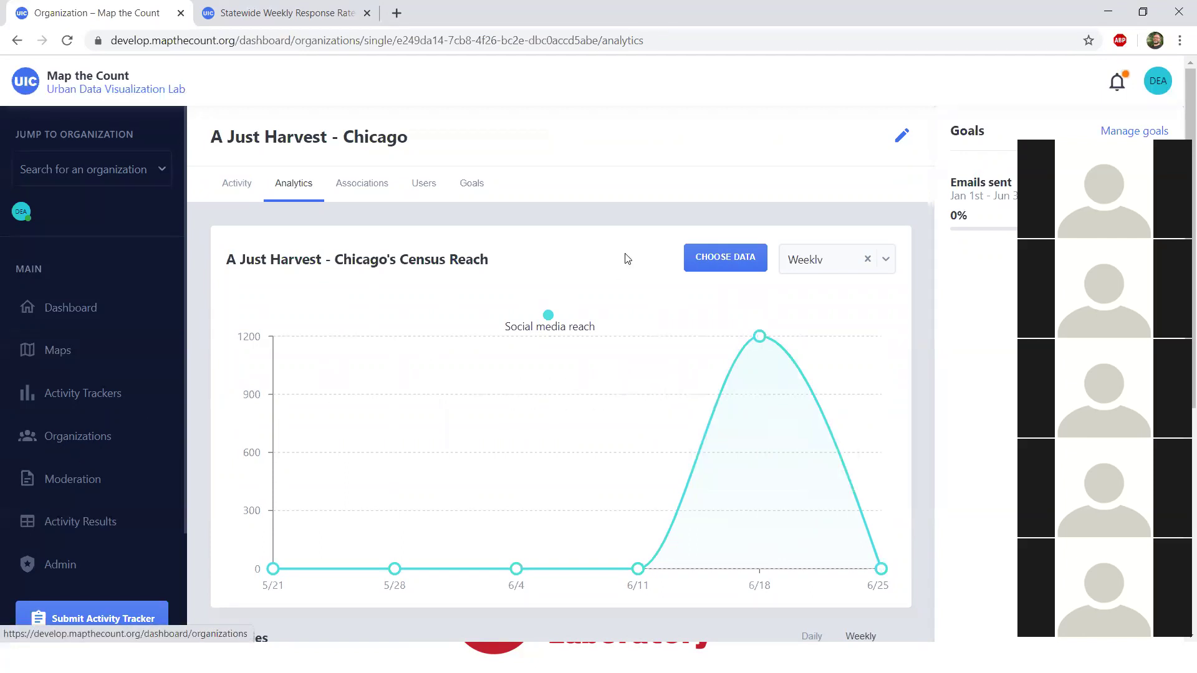
{"action": "left_click", "coordinate": [745, 266]}
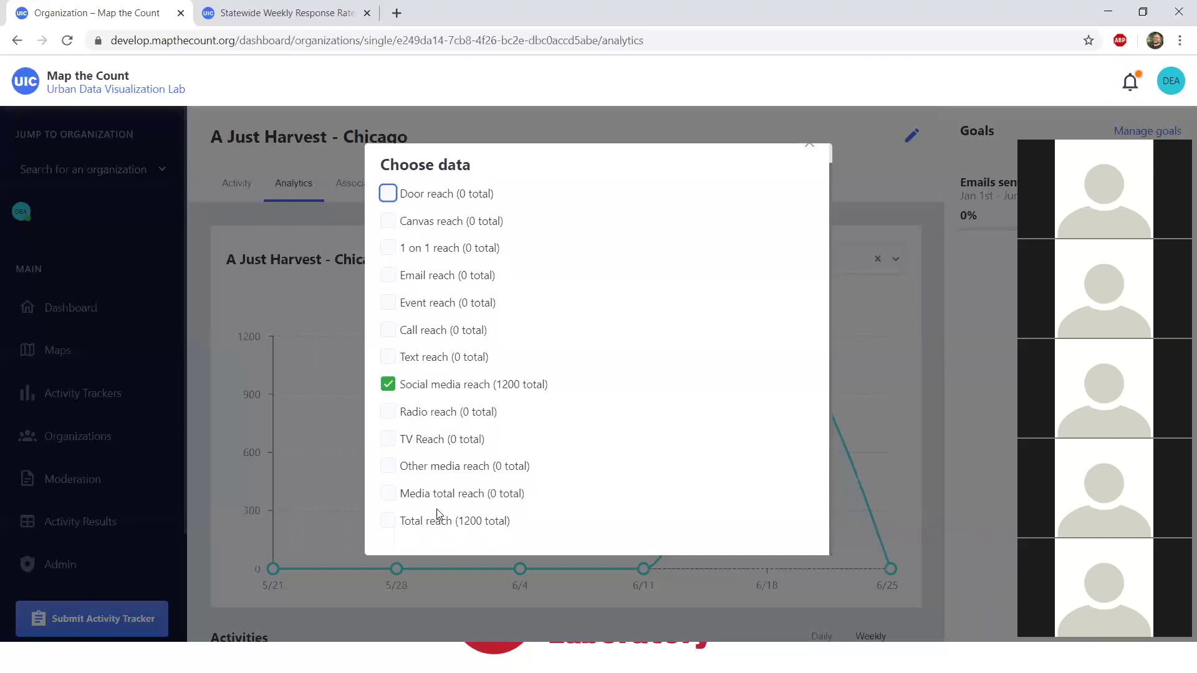
{"action": "left_click", "coordinate": [815, 148]}
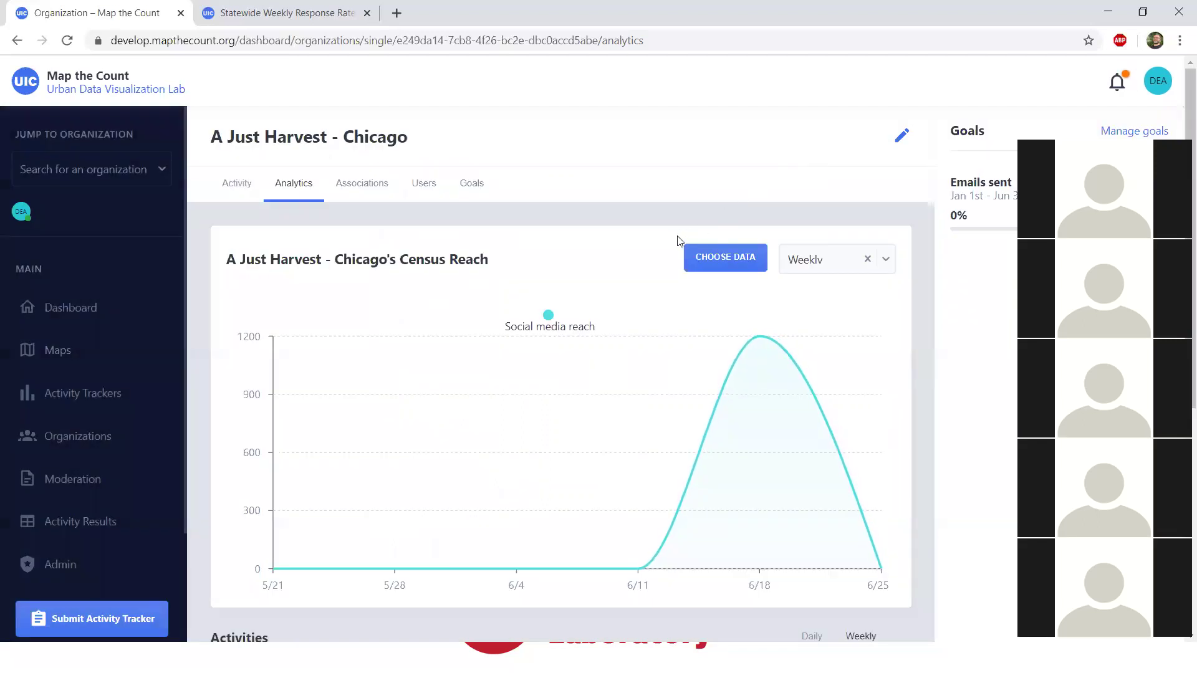
Review the weekly activities chart in the analytics of A Just Harvest - Chicago
{"action": "scroll", "coordinate": [683, 249], "scroll_direction": "down", "scroll_amount": 5}
{"action": "scroll", "coordinate": [675, 246], "scroll_direction": "down", "scroll_amount": 1}
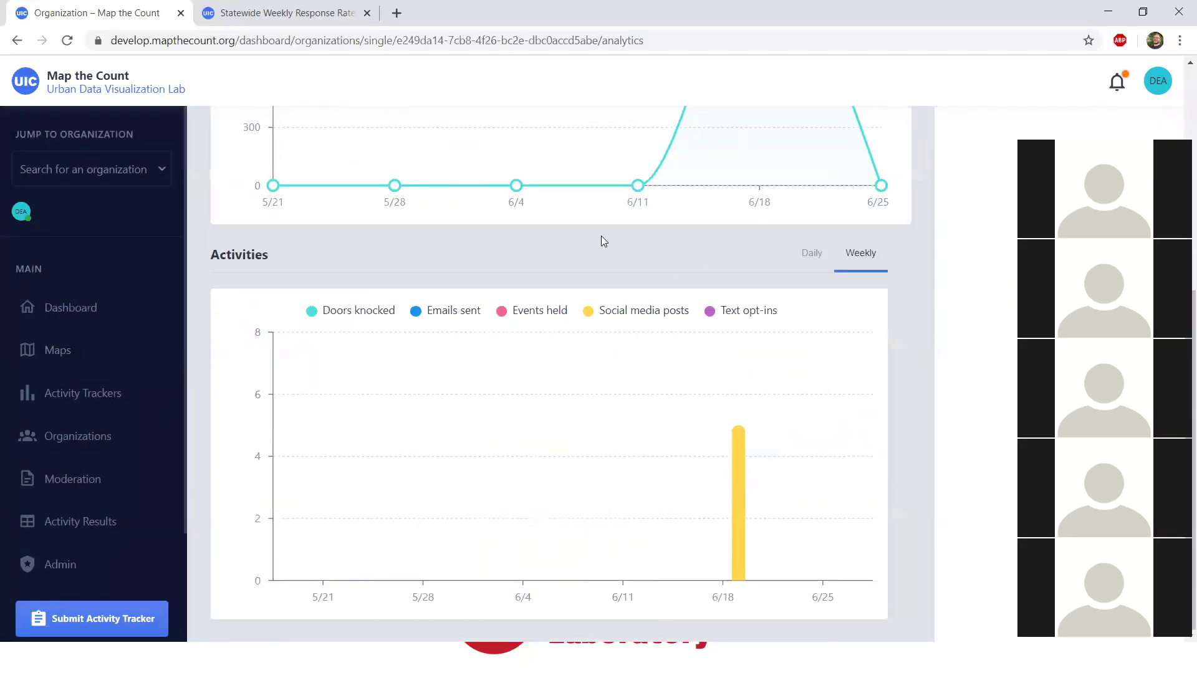
{"action": "scroll", "coordinate": [377, 261], "scroll_direction": "up", "scroll_amount": 5}
{"action": "scroll", "coordinate": [394, 281], "scroll_direction": "down", "scroll_amount": 5}
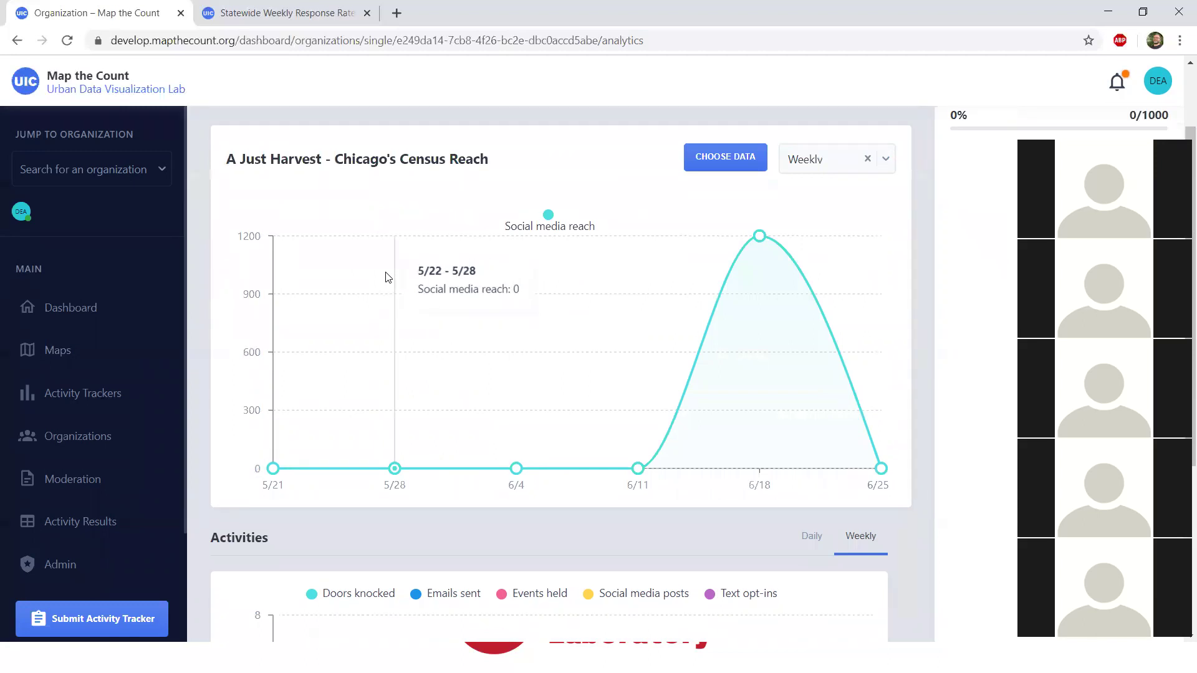
{"action": "scroll", "coordinate": [739, 381], "scroll_direction": "up", "scroll_amount": 6}
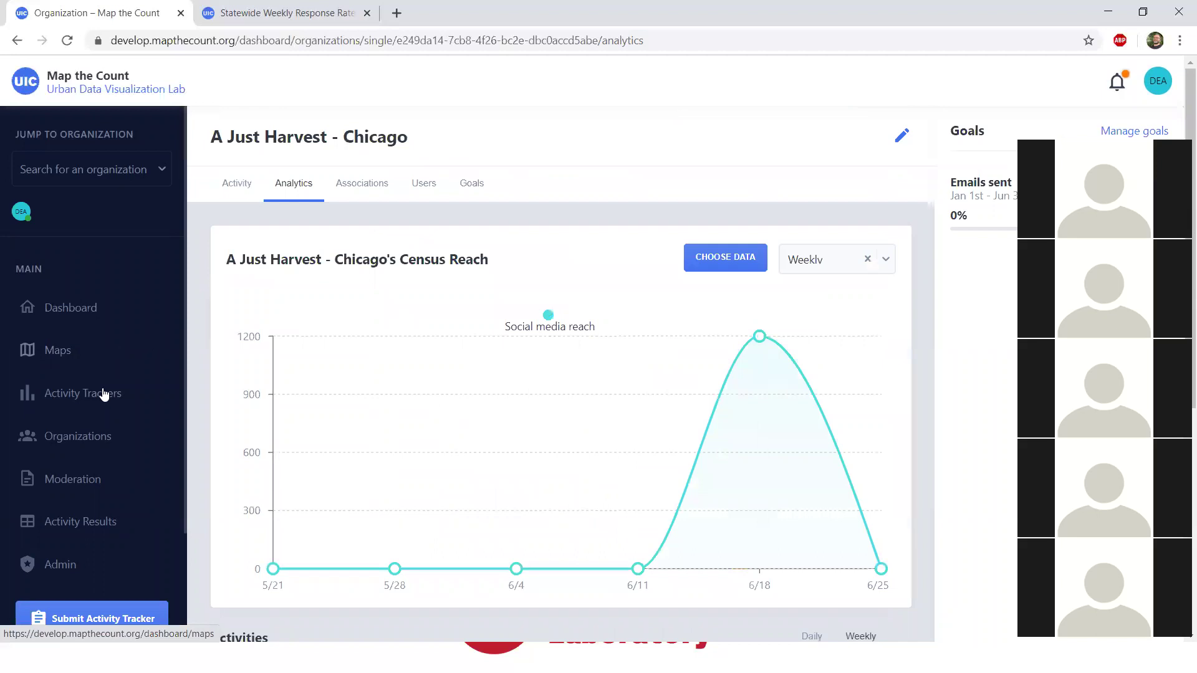
Go back through the organizations list to the dashboard and look through the recent notifications
{"action": "left_click", "coordinate": [81, 441]}
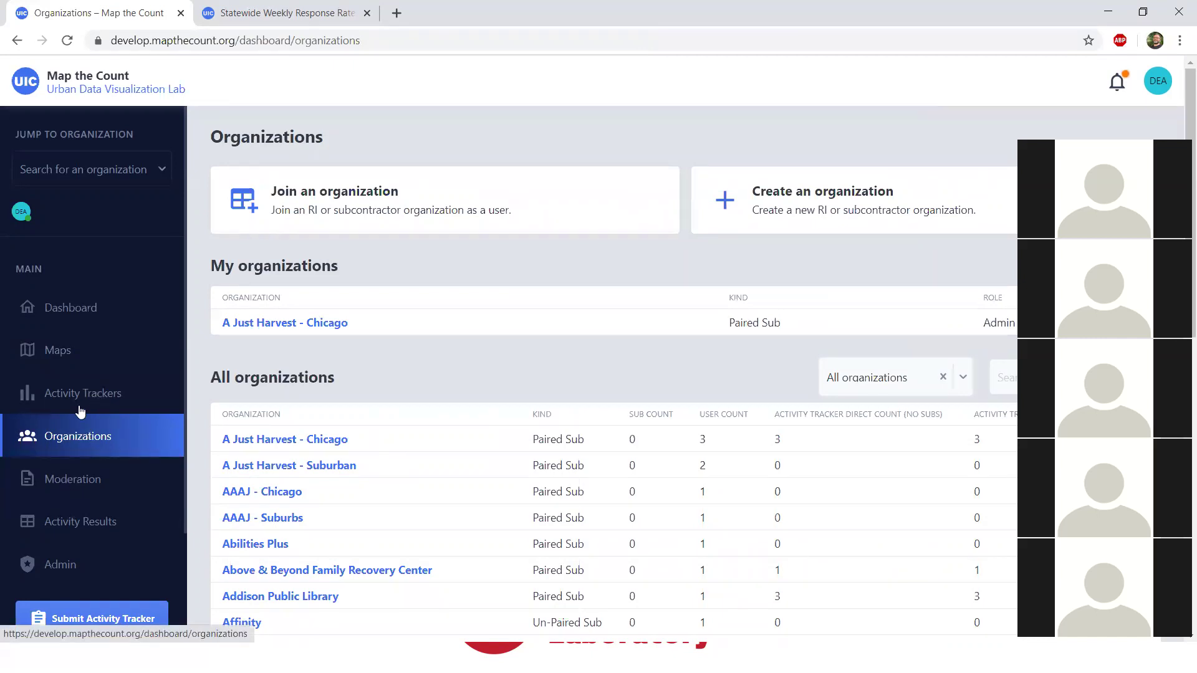
{"action": "left_click", "coordinate": [65, 317]}
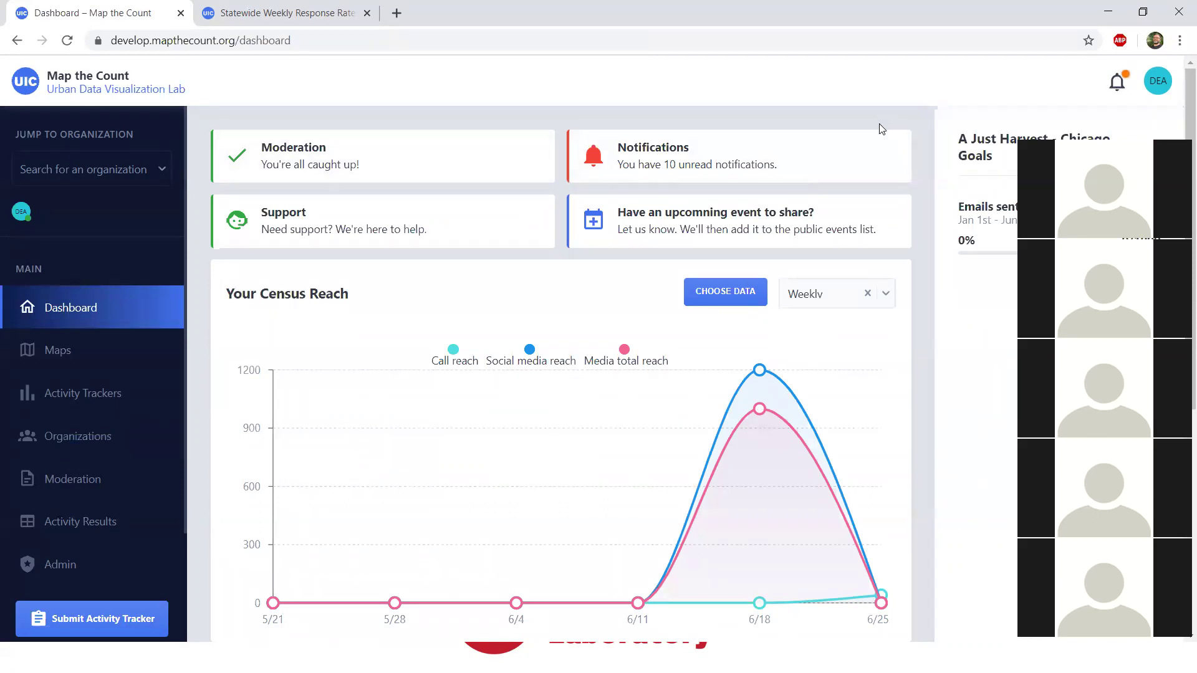
{"action": "left_click", "coordinate": [1117, 84]}
{"action": "scroll", "coordinate": [971, 250], "scroll_direction": "down", "scroll_amount": 5}
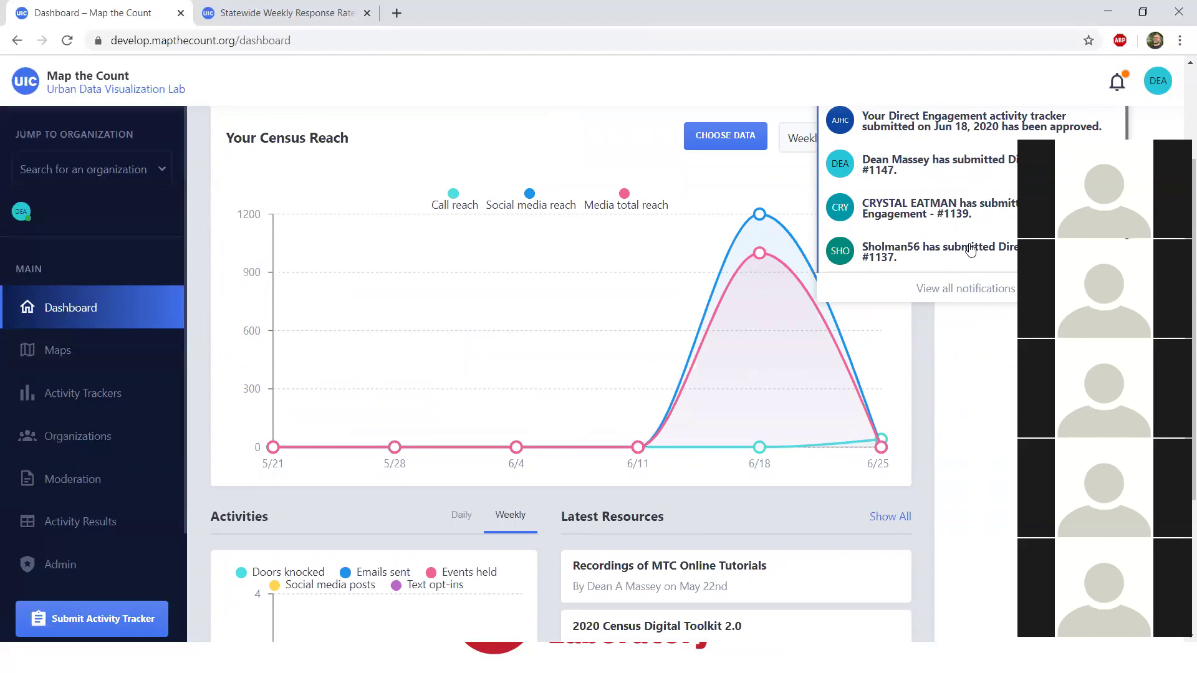
{"action": "scroll", "coordinate": [970, 249], "scroll_direction": "up", "scroll_amount": 10}
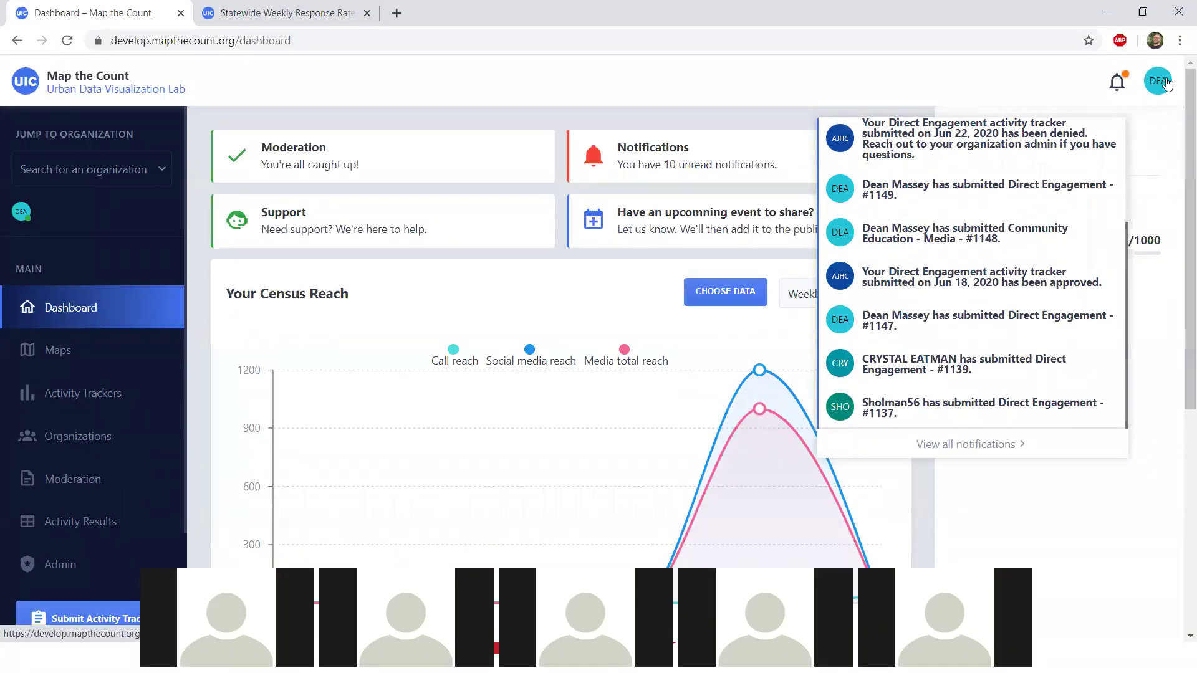
Open the account information page and bring up the recent notifications from there
{"action": "left_click", "coordinate": [1164, 82]}
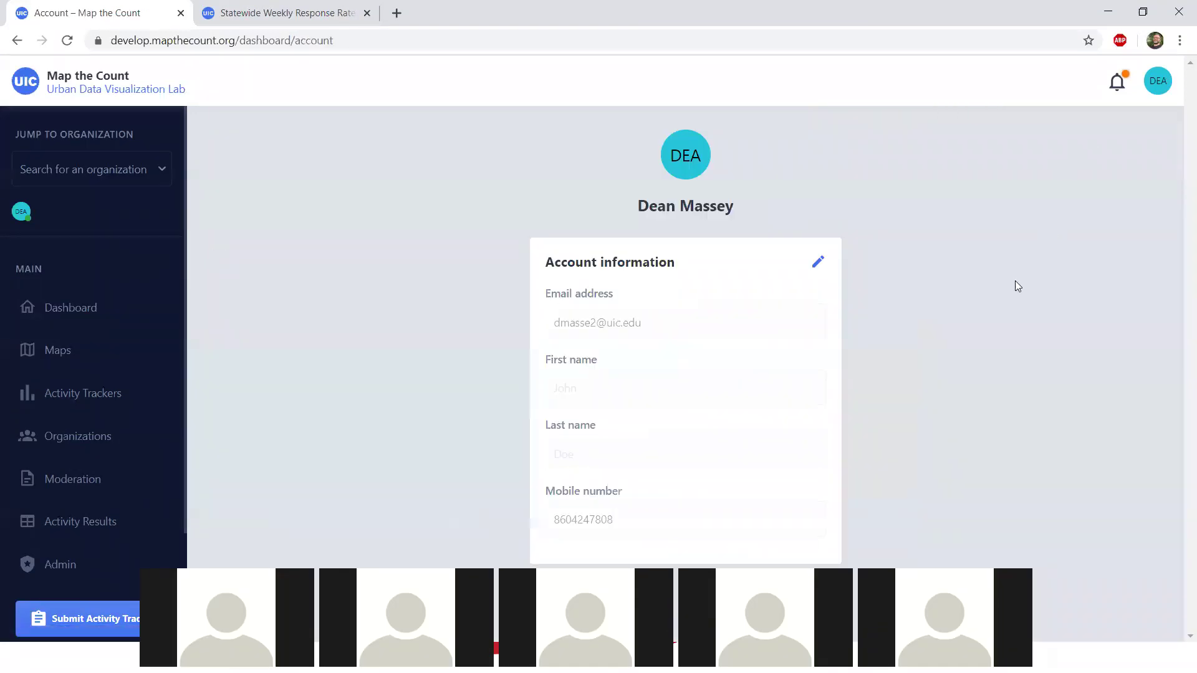
{"action": "left_click", "coordinate": [1121, 84]}
{"action": "left_click", "coordinate": [1119, 83]}
{"action": "left_click", "coordinate": [1116, 84]}
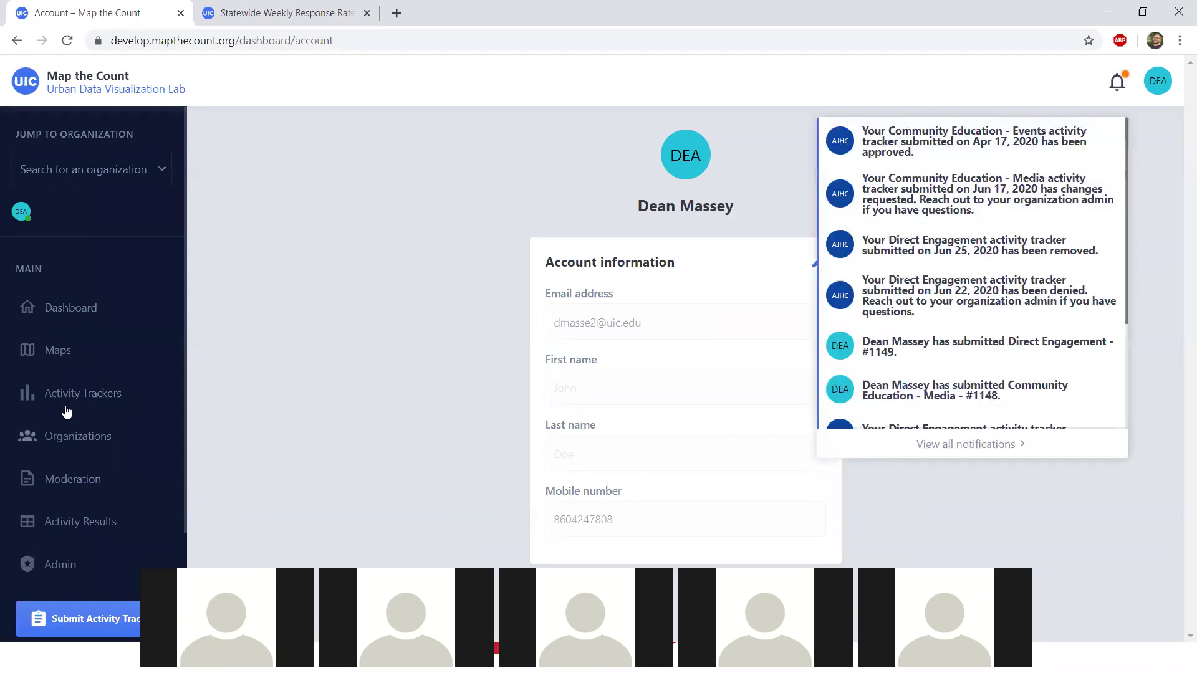
Open the full notifications page from the dashboard's recent notifications list, and again from the dashboard's notifications summary
{"action": "left_click", "coordinate": [72, 308]}
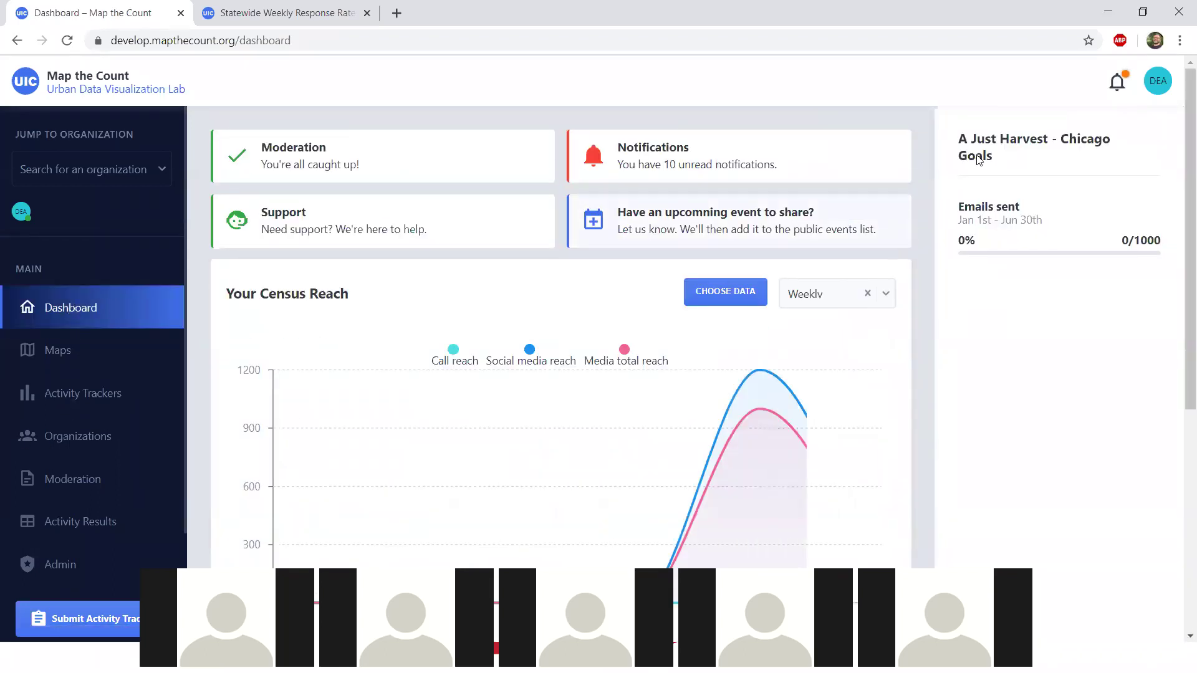
{"action": "left_click", "coordinate": [1111, 86]}
{"action": "scroll", "coordinate": [1029, 233], "scroll_direction": "down", "scroll_amount": 3}
{"action": "scroll", "coordinate": [1008, 384], "scroll_direction": "down", "scroll_amount": 3}
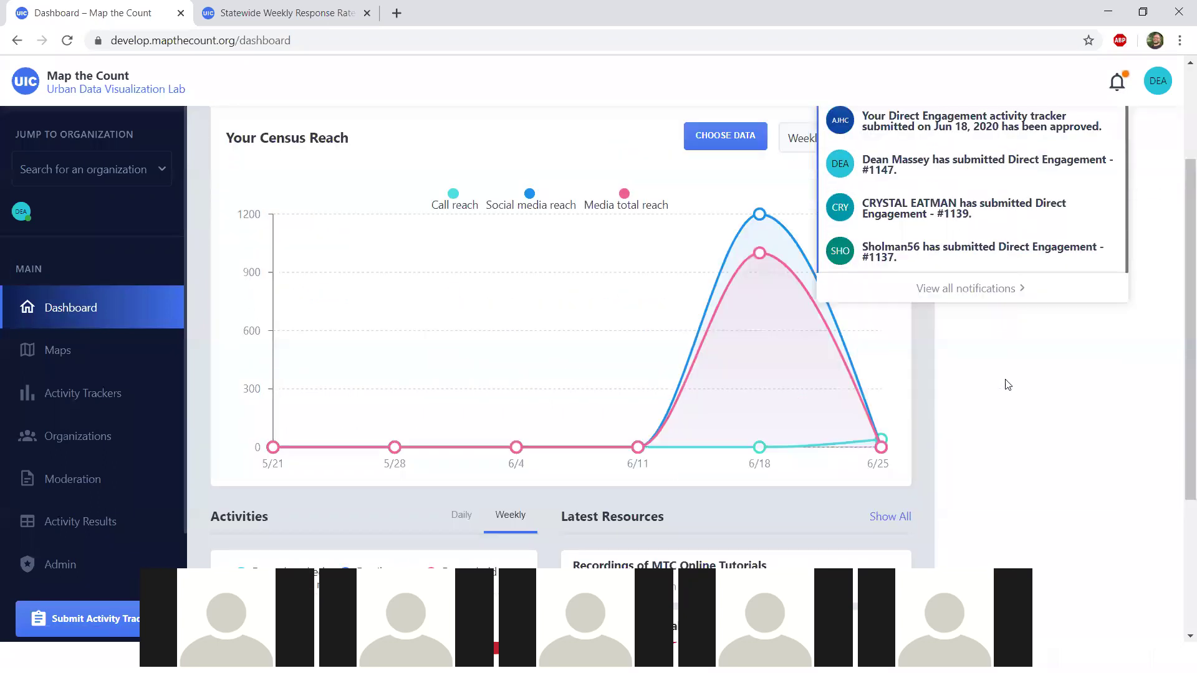
{"action": "left_click", "coordinate": [997, 291]}
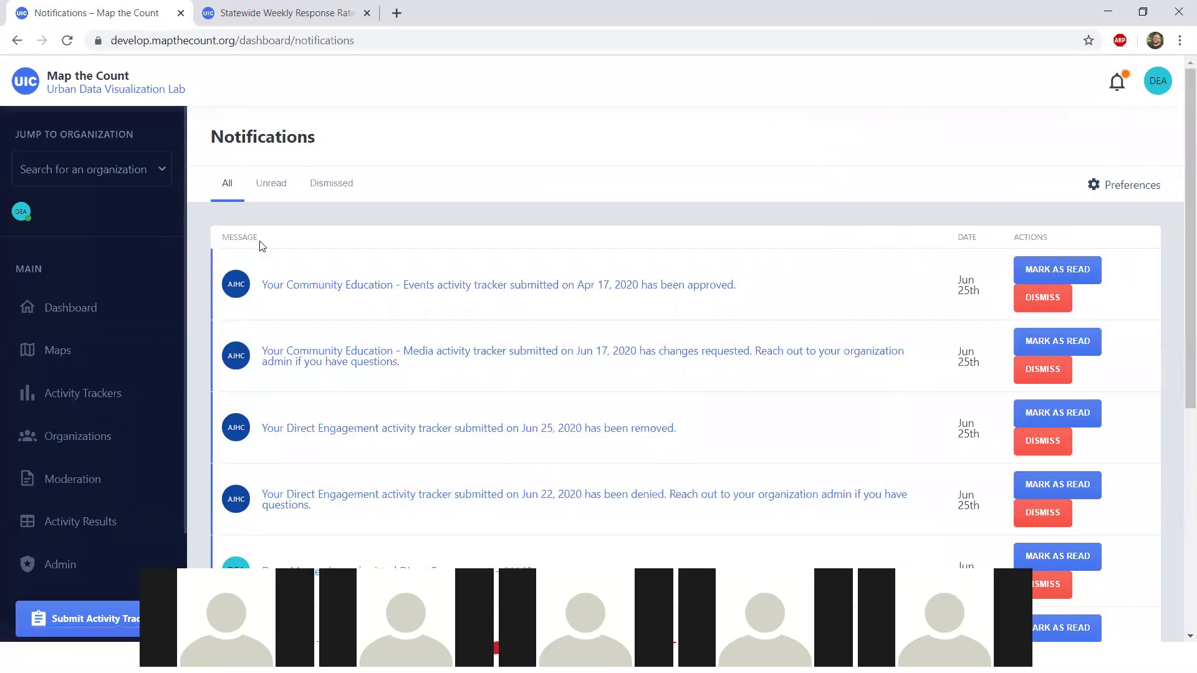
{"action": "left_click", "coordinate": [55, 310]}
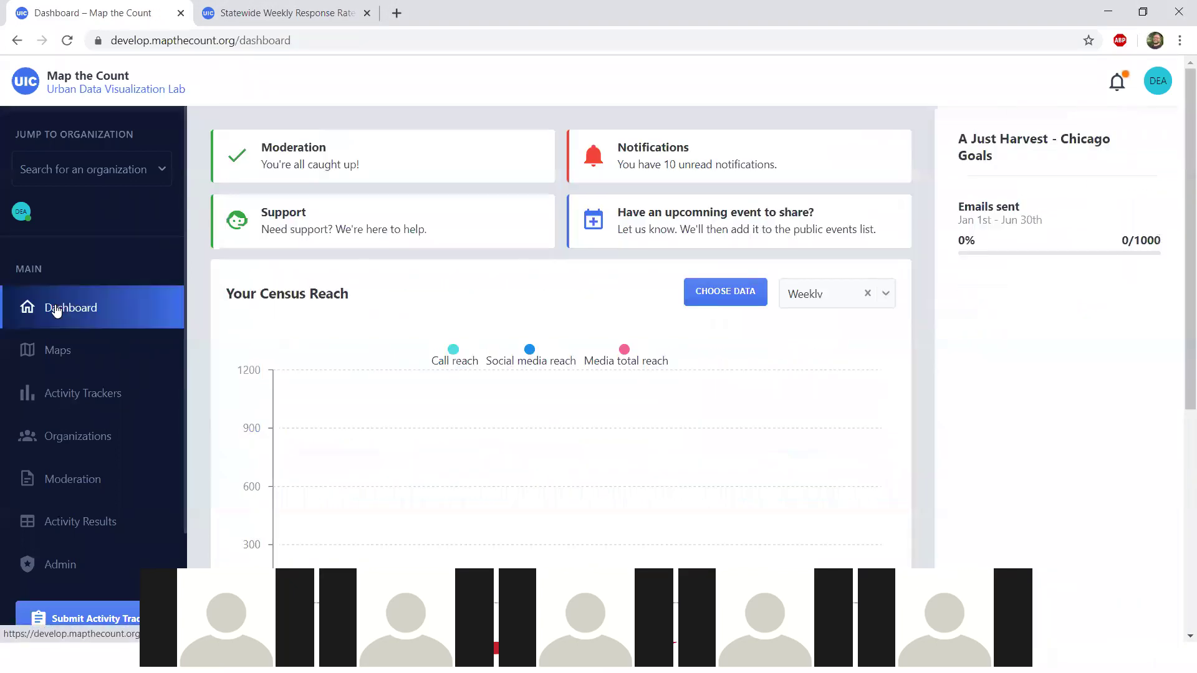
{"action": "left_click", "coordinate": [679, 162]}
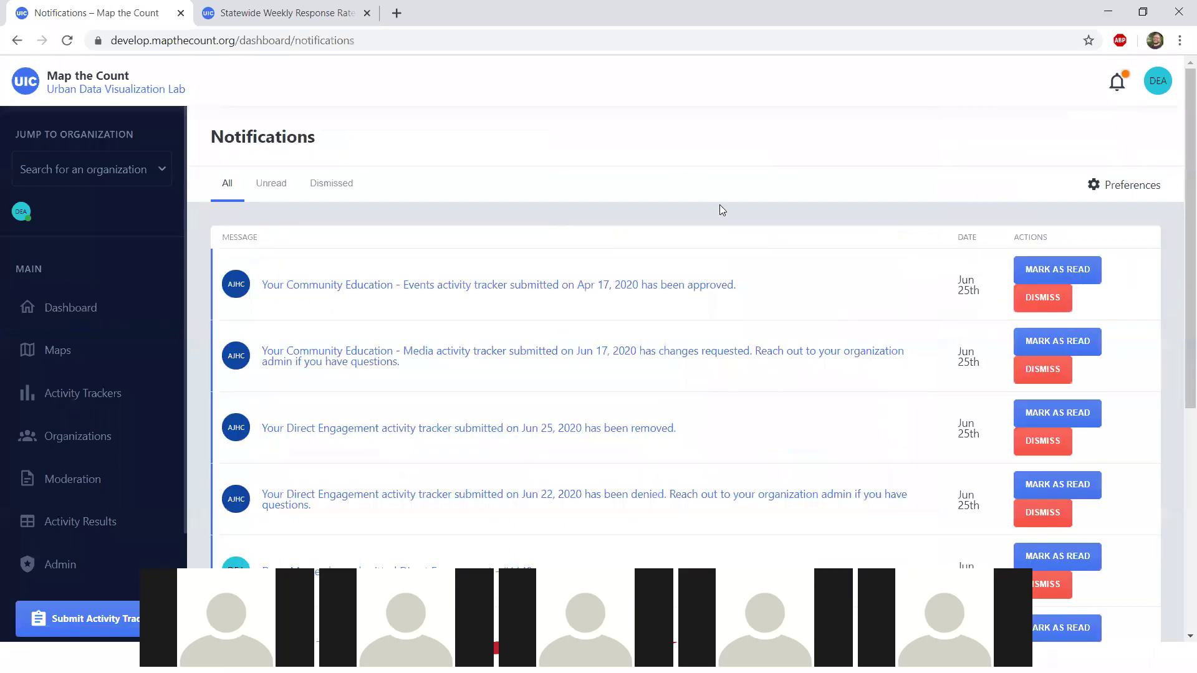
Open the notification preferences and switch the Email route off and back on for both notification types
{"action": "left_click", "coordinate": [1098, 190]}
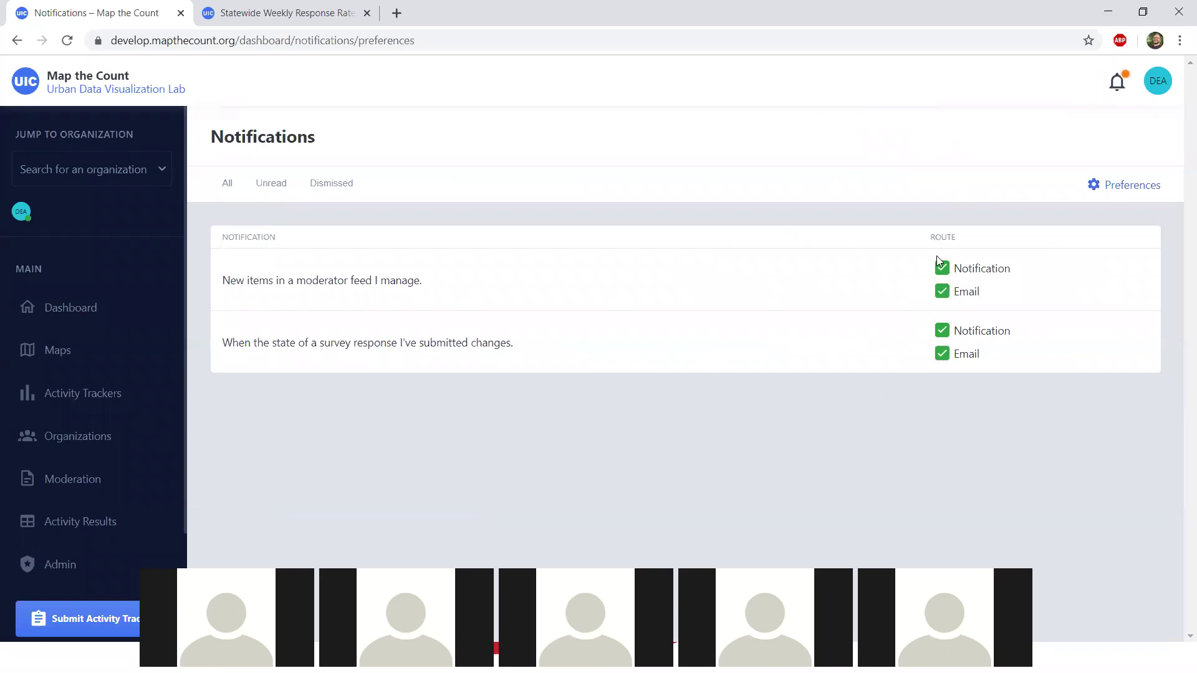
{"action": "left_click", "coordinate": [942, 291]}
{"action": "left_click", "coordinate": [942, 354]}
{"action": "left_click", "coordinate": [942, 291]}
{"action": "left_click", "coordinate": [942, 354]}
Switch the Notification route off and back on for both notification types
{"action": "left_click", "coordinate": [940, 332]}
{"action": "left_click", "coordinate": [942, 269]}
{"action": "left_click", "coordinate": [948, 334]}
{"action": "left_click", "coordinate": [942, 268]}
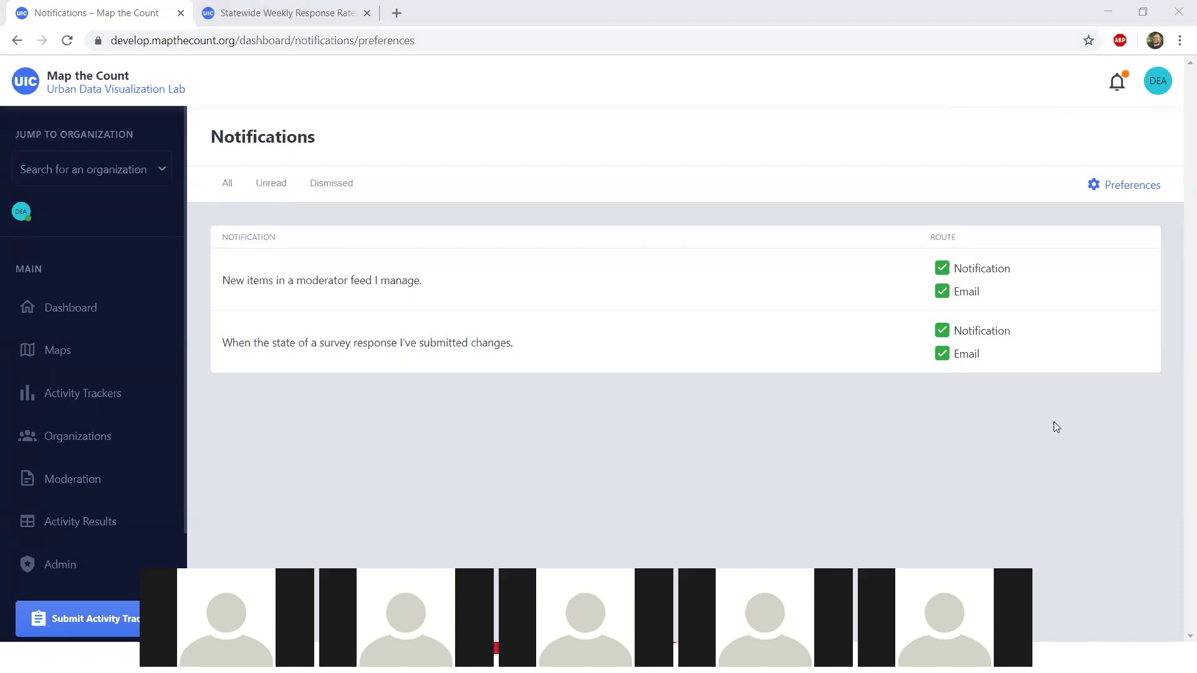
Return to the dashboard by way of the organizations list and open the moderation page from its summary
{"action": "left_click", "coordinate": [80, 444]}
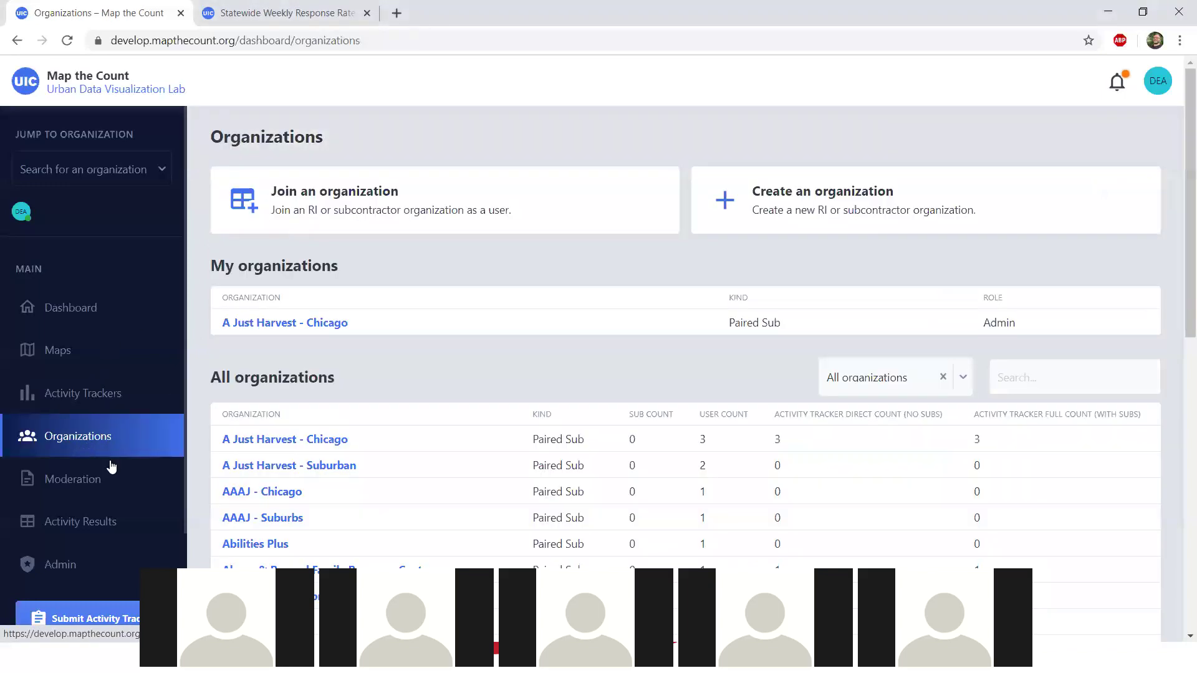
{"action": "left_click", "coordinate": [70, 304]}
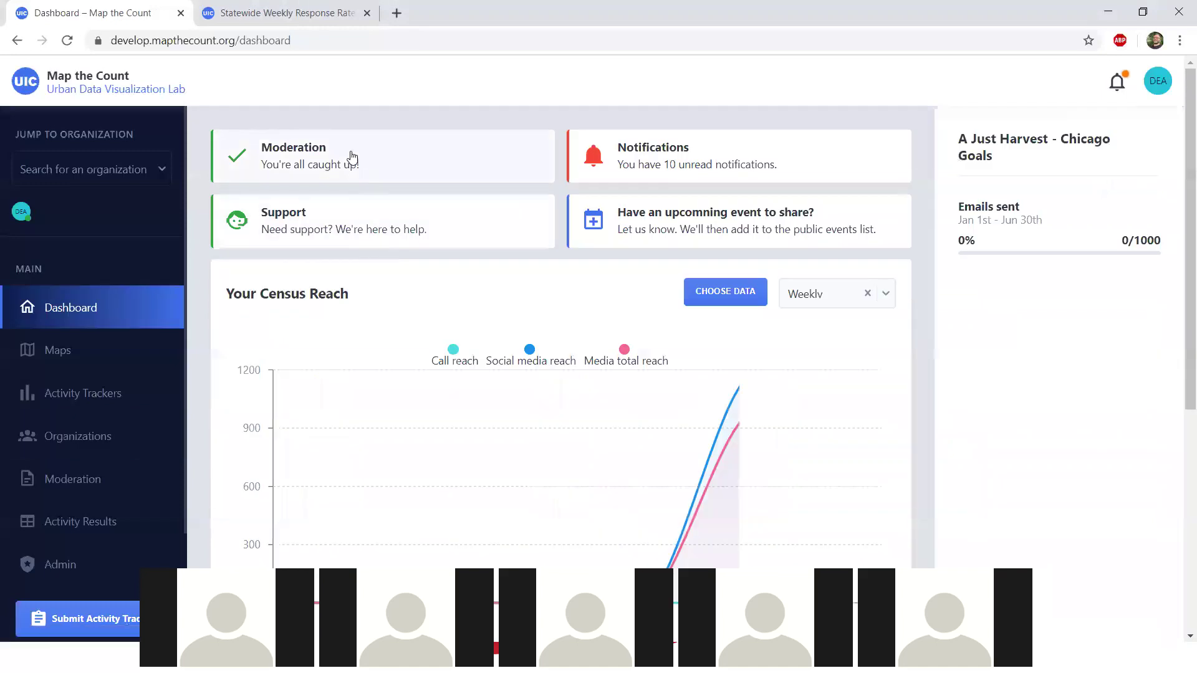
{"action": "left_click", "coordinate": [351, 156]}
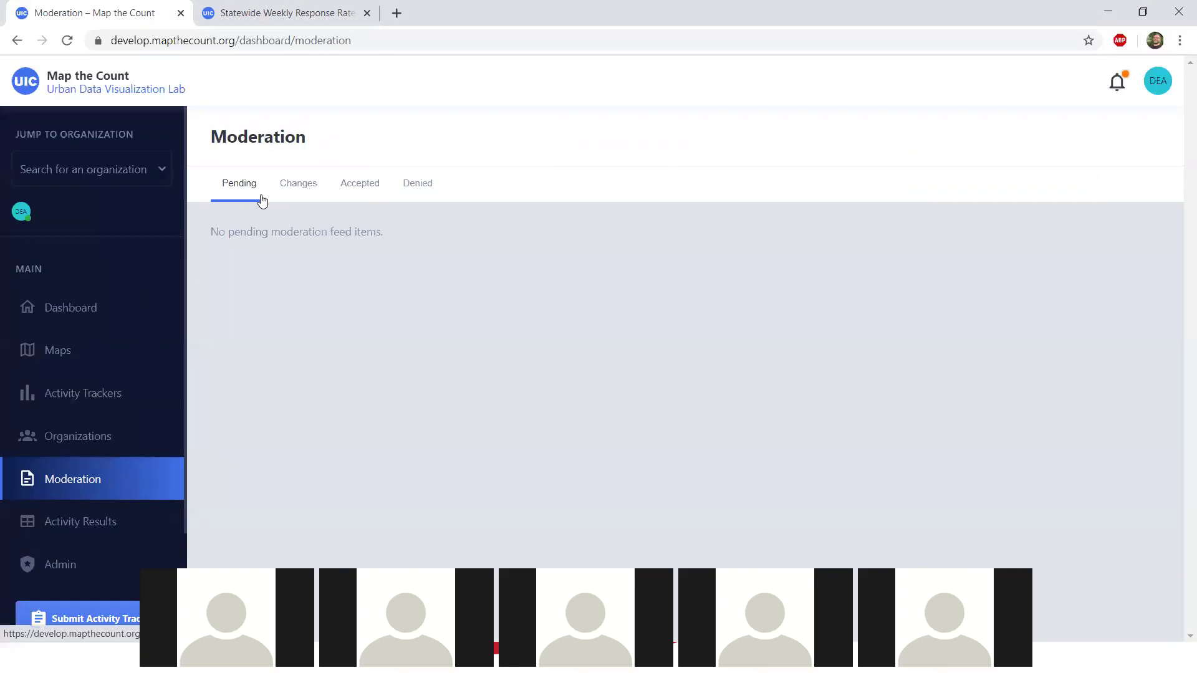
Open the organization page of A Just Harvest - Chicago and open its Direct Engagement tracker 1150 in a new tab
{"action": "left_click", "coordinate": [73, 436]}
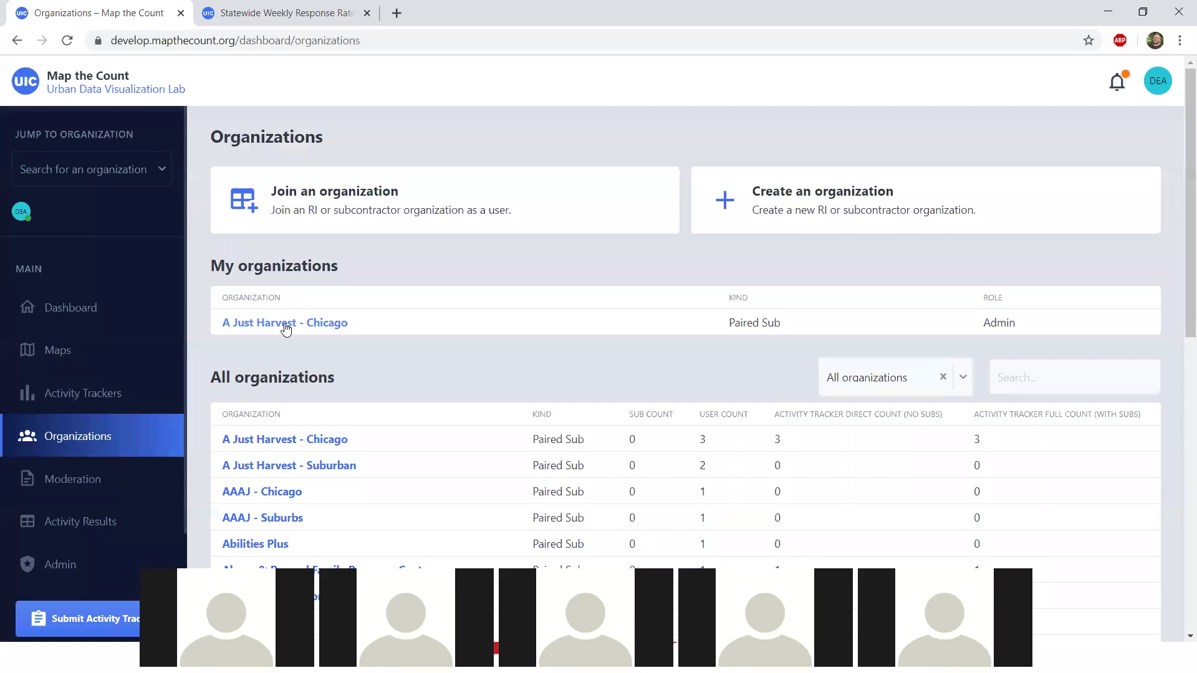
{"action": "left_click", "coordinate": [286, 326]}
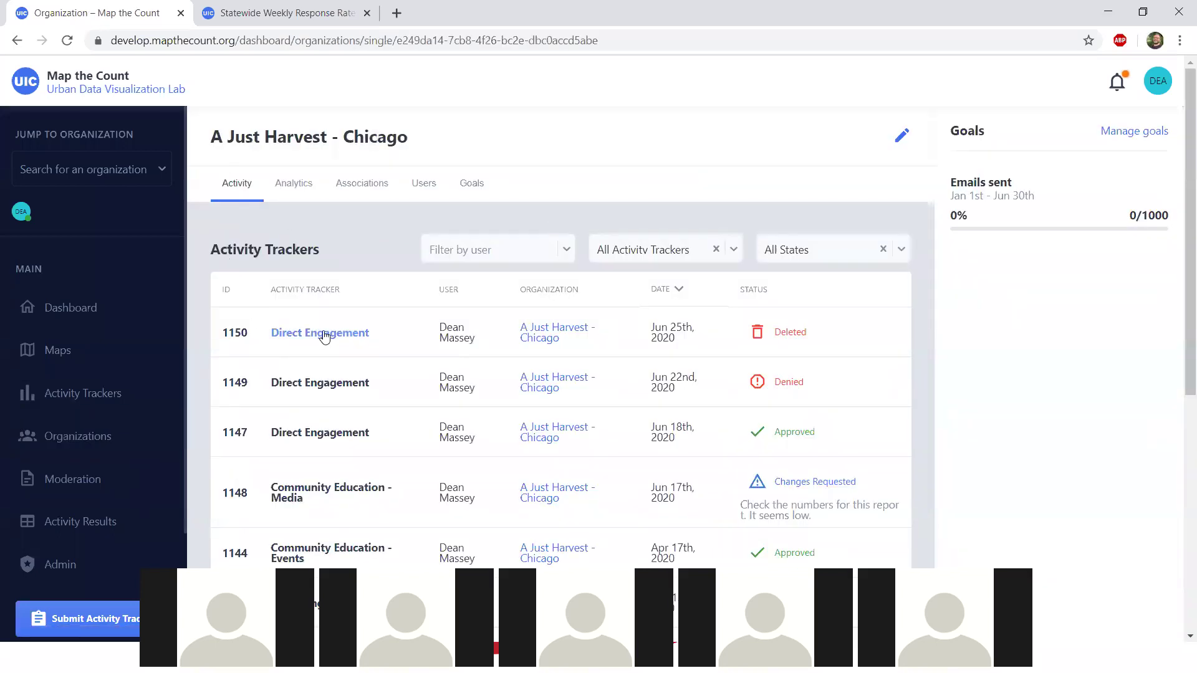
{"action": "scroll", "coordinate": [321, 262], "scroll_direction": "down", "scroll_amount": 1}
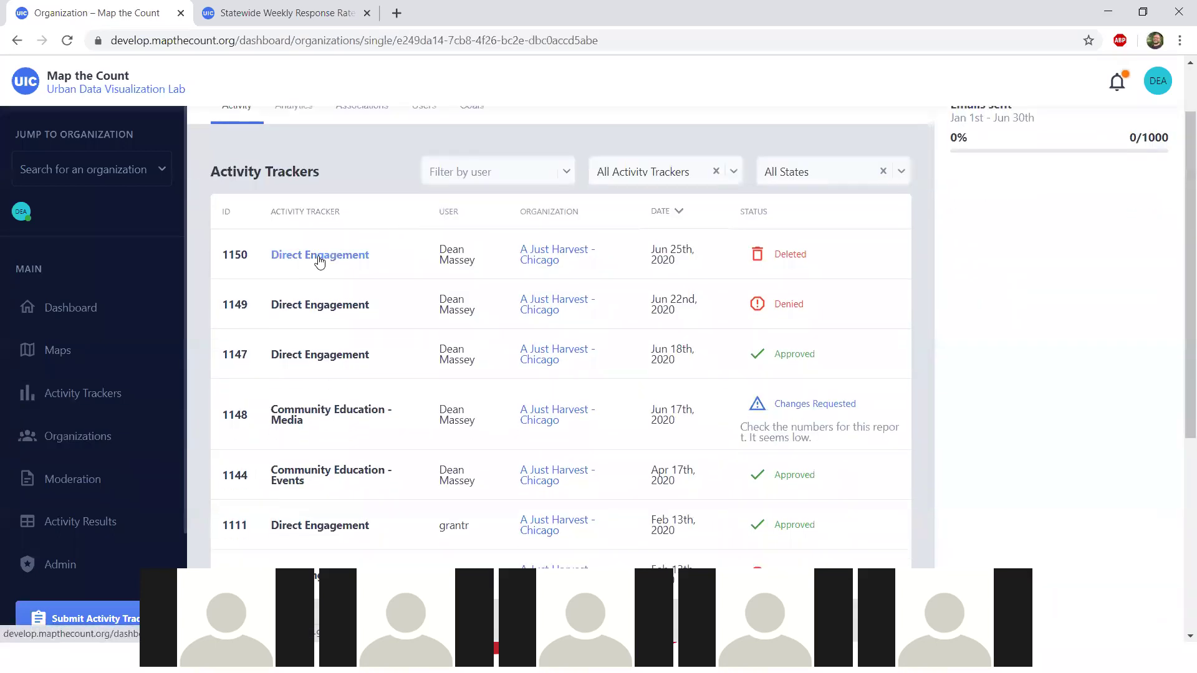
{"action": "right_click", "coordinate": [319, 258]}
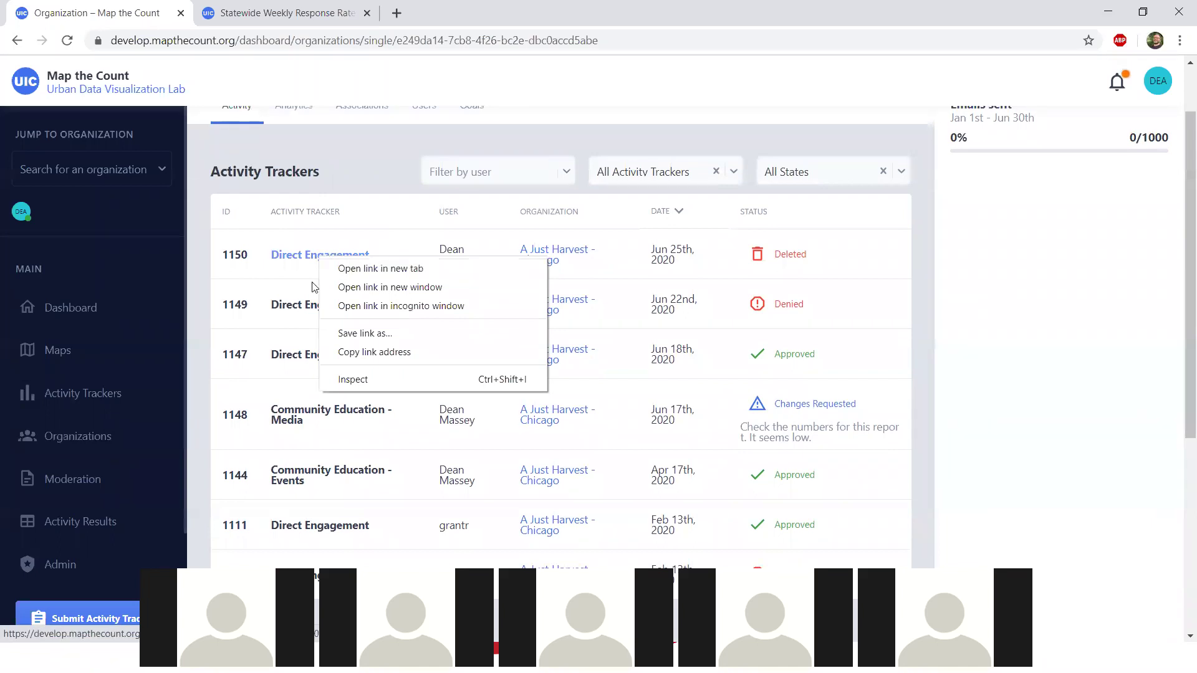
{"action": "left_click", "coordinate": [339, 156]}
{"action": "right_click", "coordinate": [328, 252]}
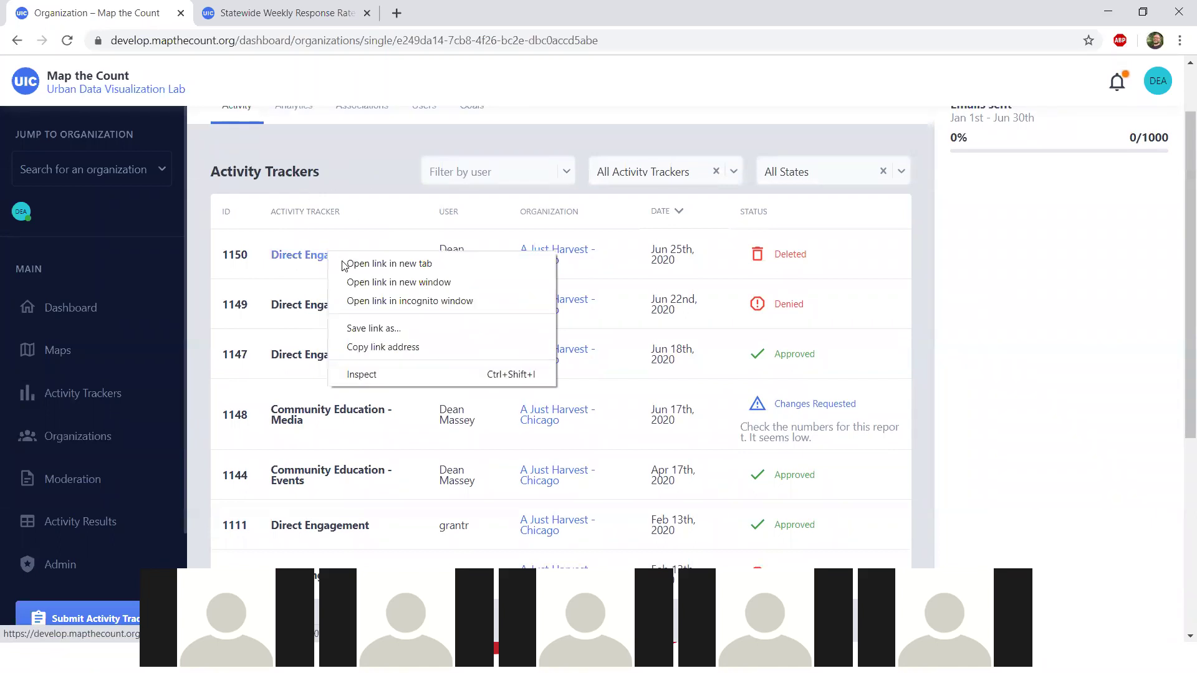
{"action": "left_click", "coordinate": [345, 264]}
Close the Statewide Weekly Response Rates tab and the Direct Engagement tracker tab, returning to the organization's activity list
{"action": "left_click", "coordinate": [267, 17]}
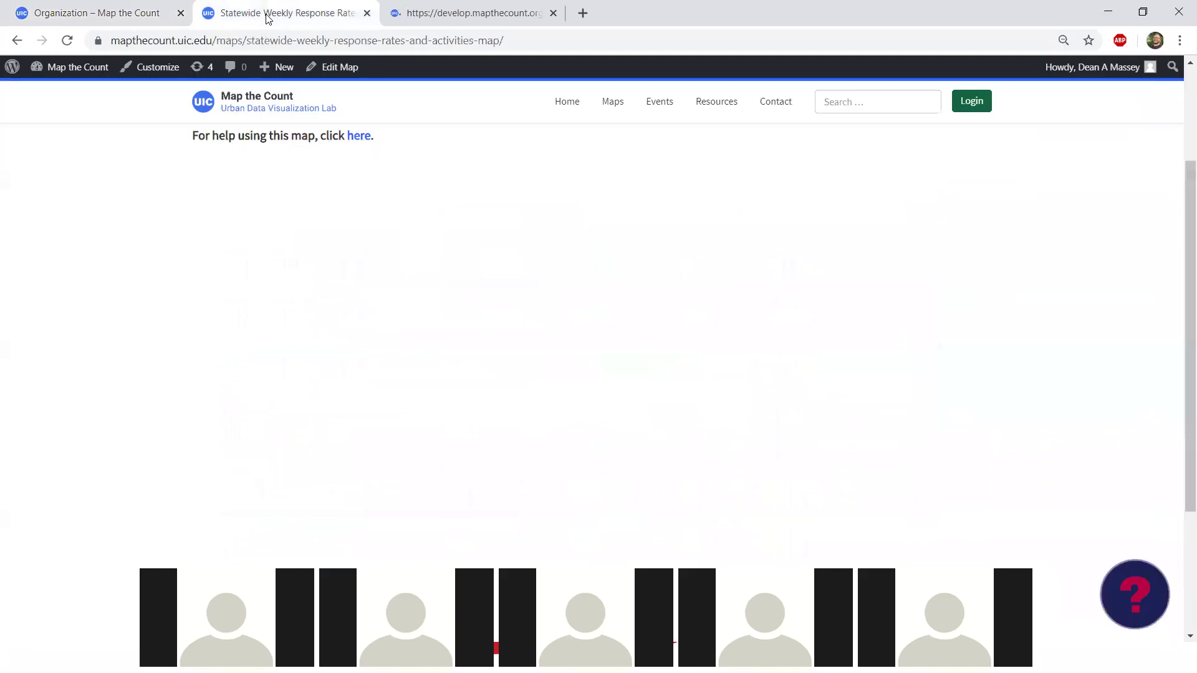
{"action": "key", "text": "ctrl+w"}
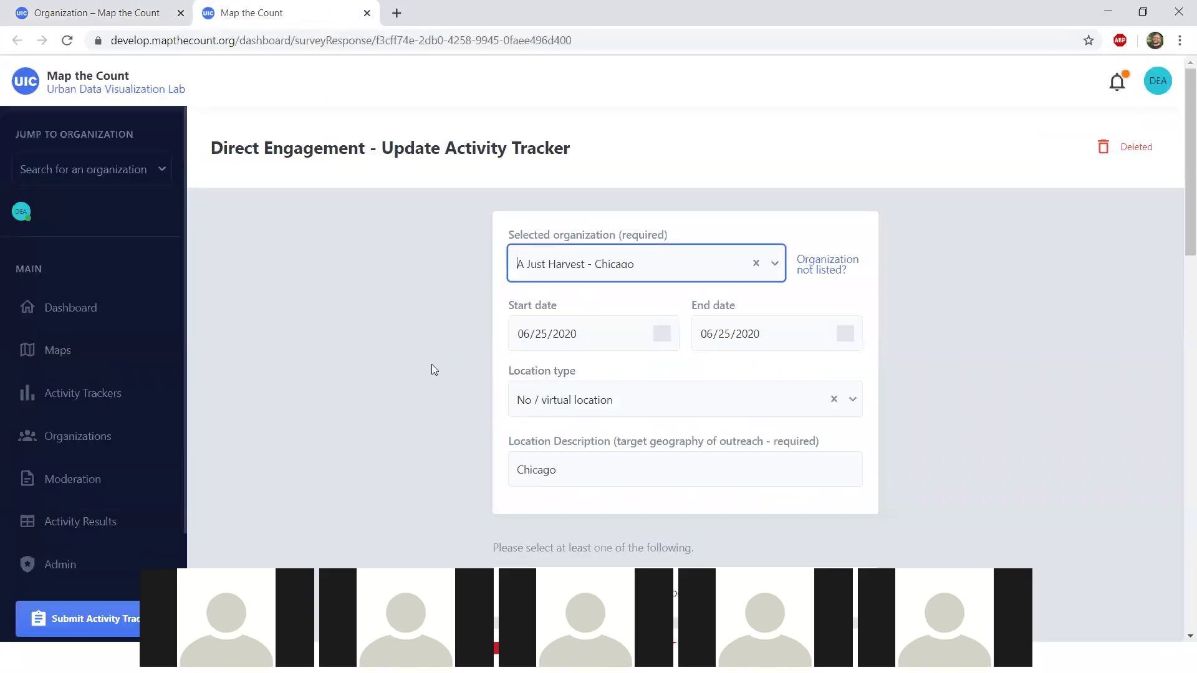
{"action": "key", "text": "ctrl+w"}
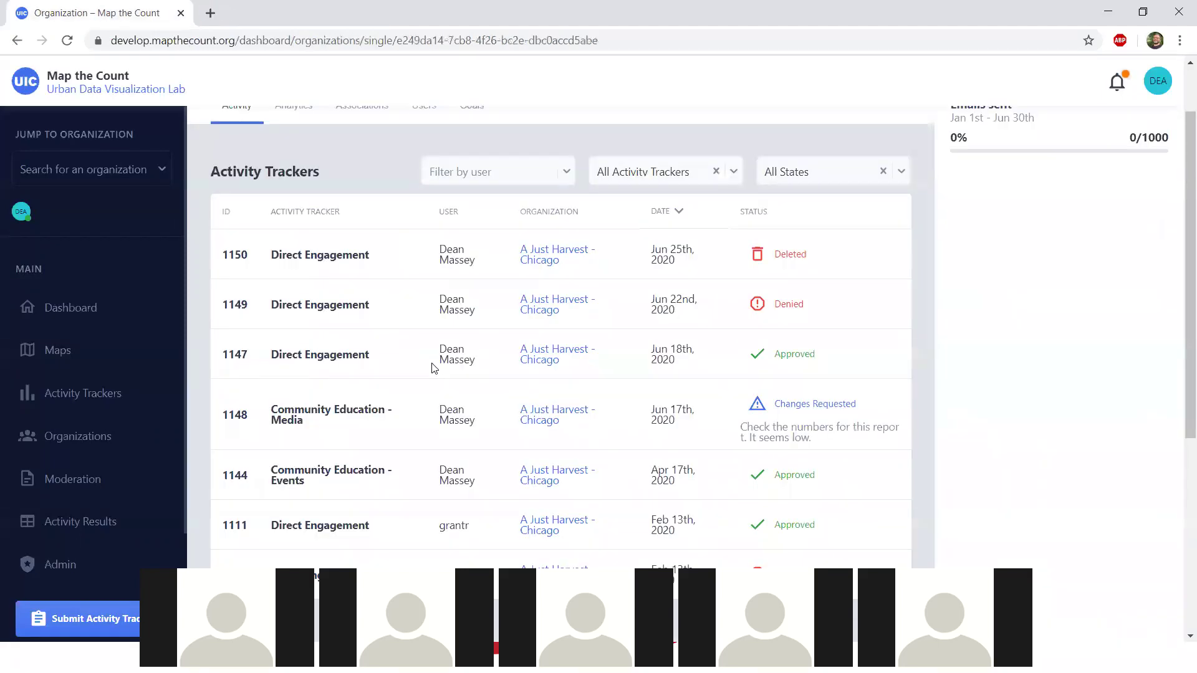
{"action": "right_click", "coordinate": [337, 255]}
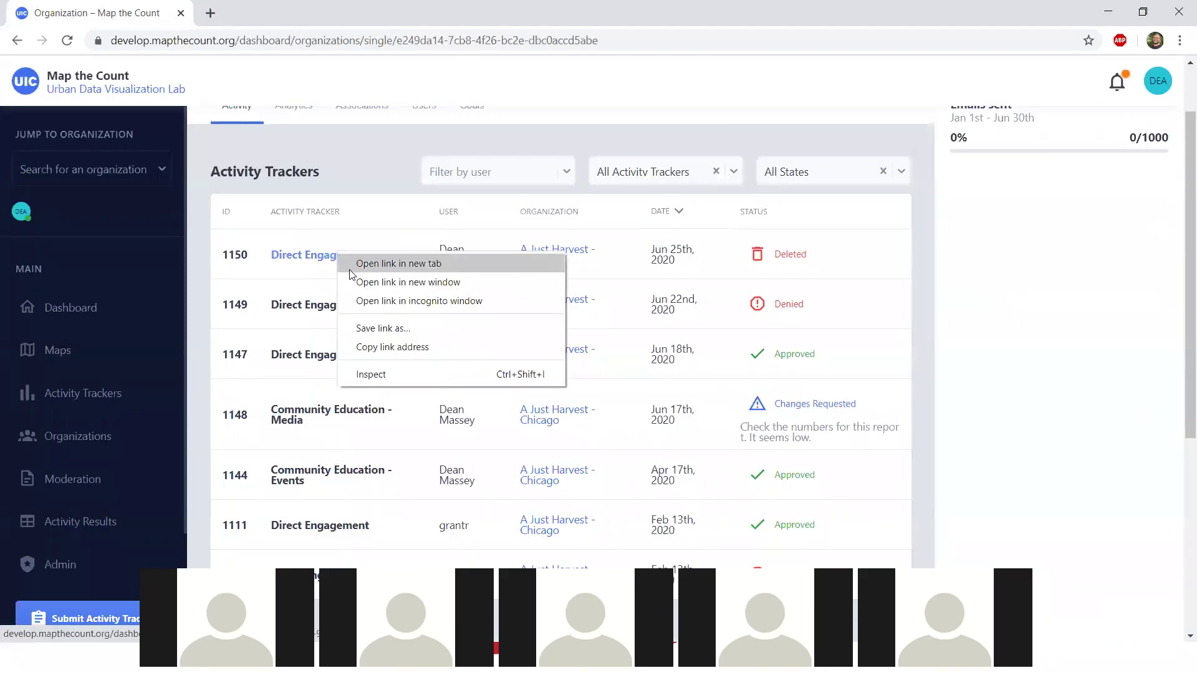
{"action": "left_click", "coordinate": [343, 171]}
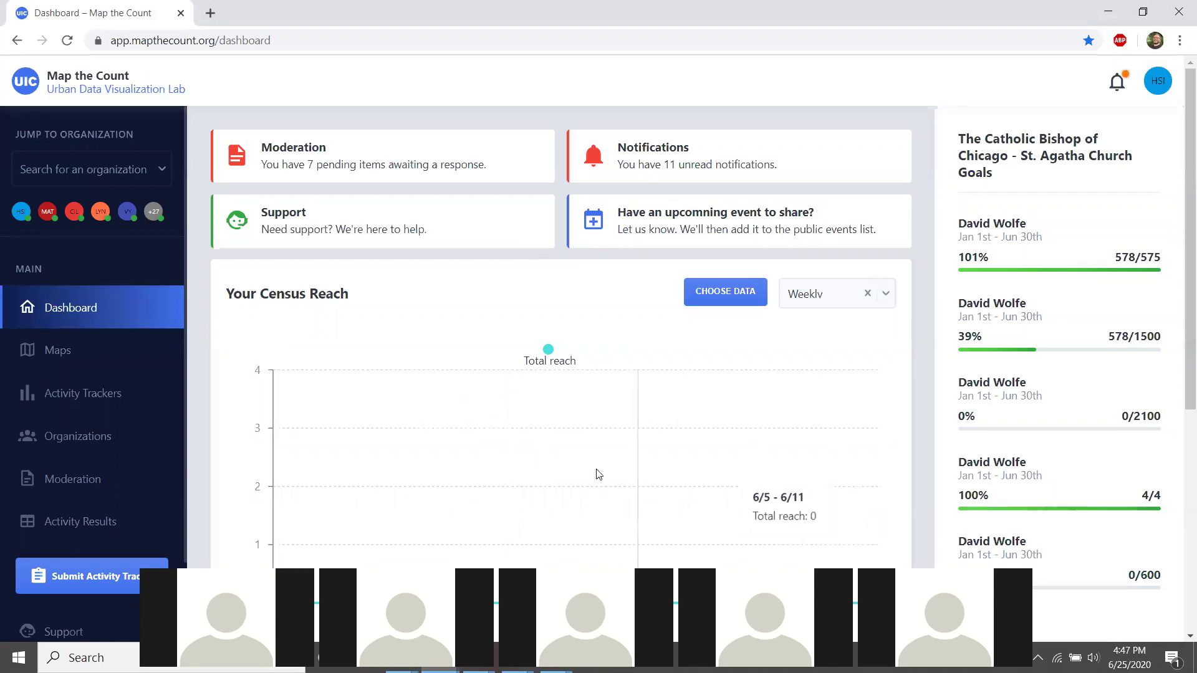
Open the moderation page from the dashboard summary and look through the pending items
{"action": "left_click", "coordinate": [353, 170]}
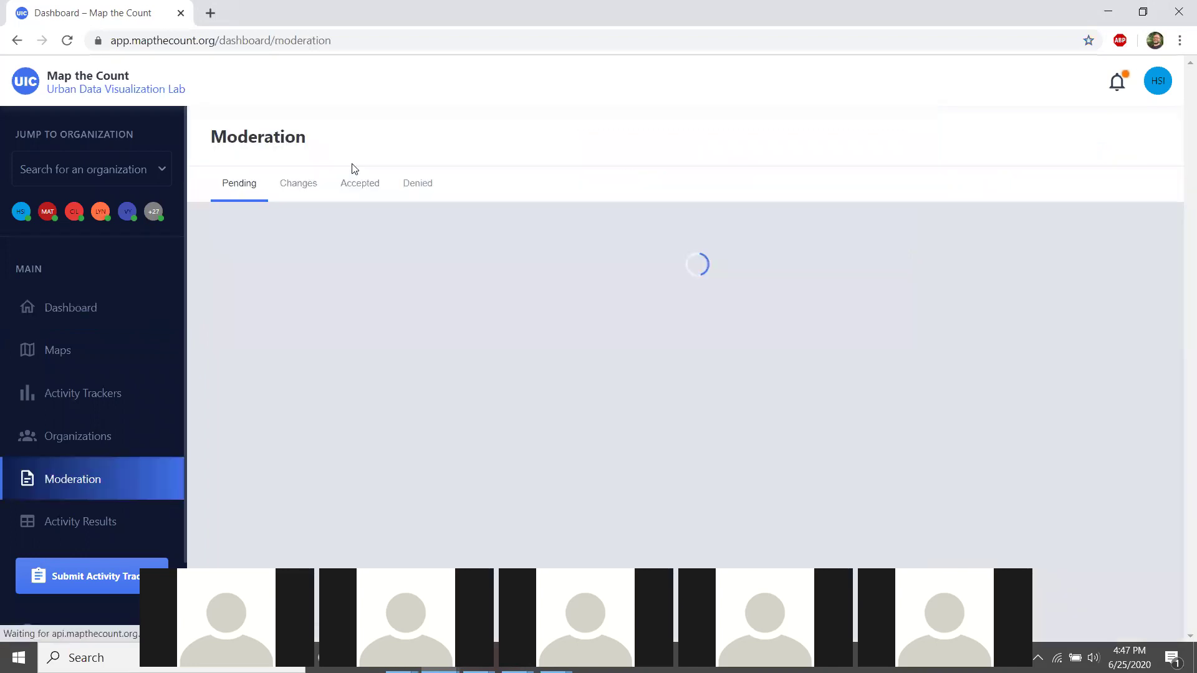
{"action": "scroll", "coordinate": [564, 212], "scroll_direction": "down", "scroll_amount": 1}
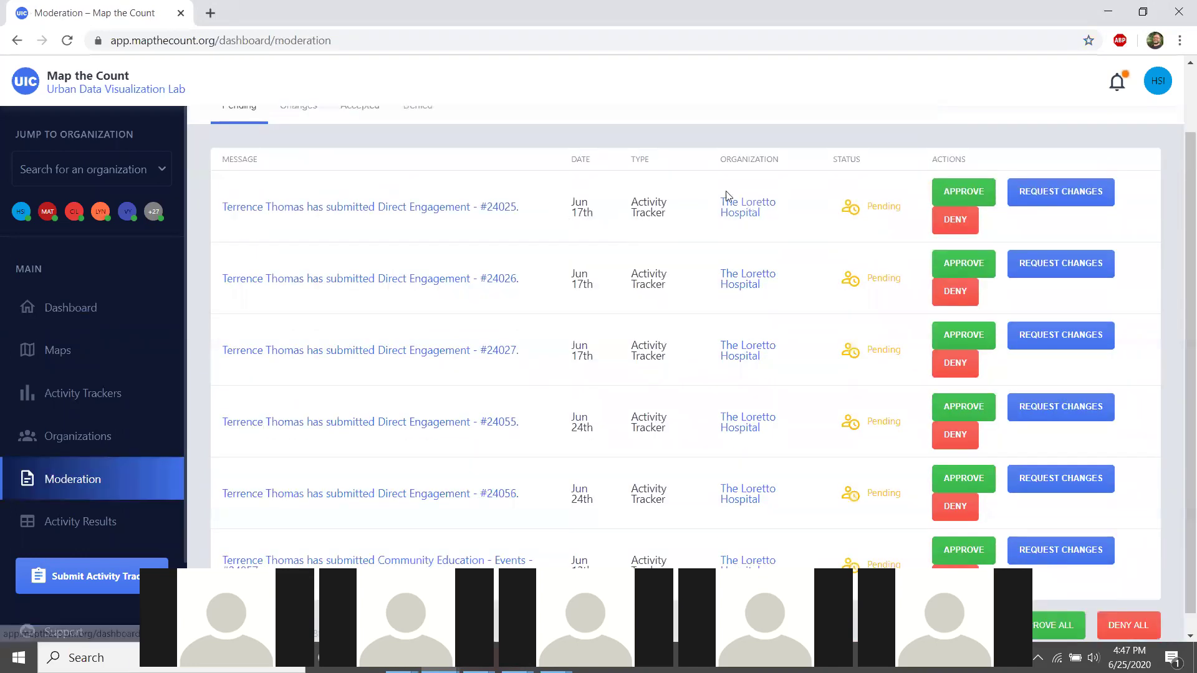
{"action": "scroll", "coordinate": [387, 176], "scroll_direction": "down", "scroll_amount": 1}
{"action": "scroll", "coordinate": [387, 176], "scroll_direction": "down", "scroll_amount": 1}
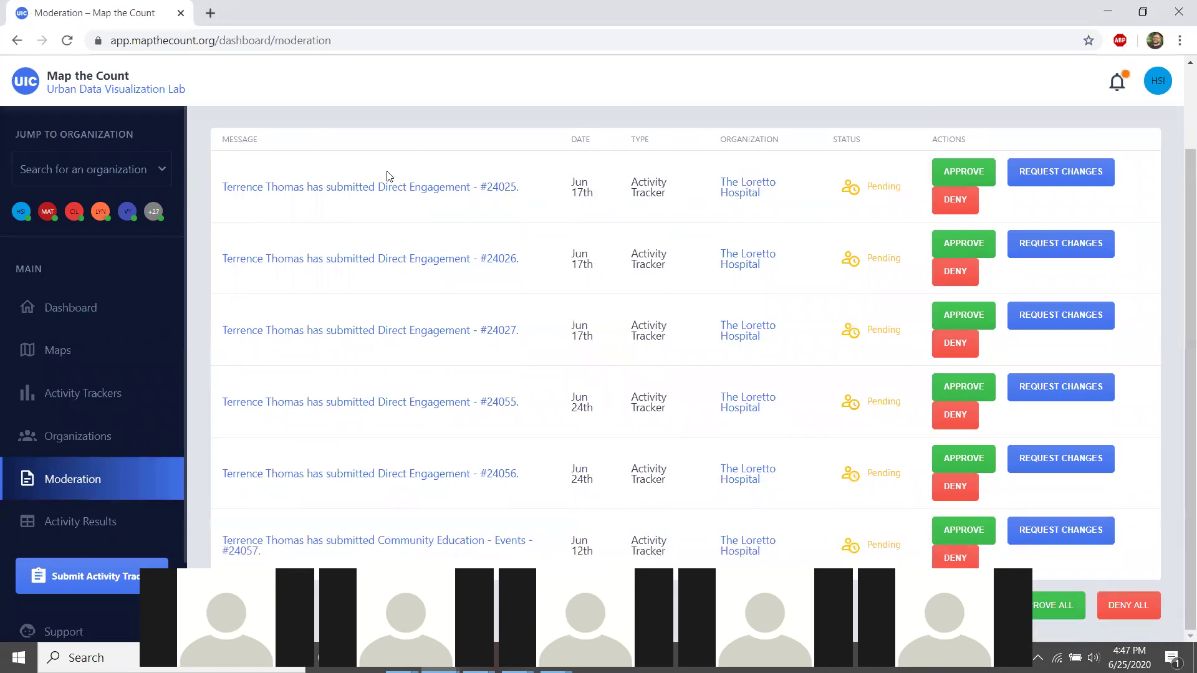
Open pending Direct Engagement submission #24025 in a new tab, review its form and moderation options, and close it
{"action": "right_click", "coordinate": [308, 195]}
{"action": "left_click", "coordinate": [321, 201]}
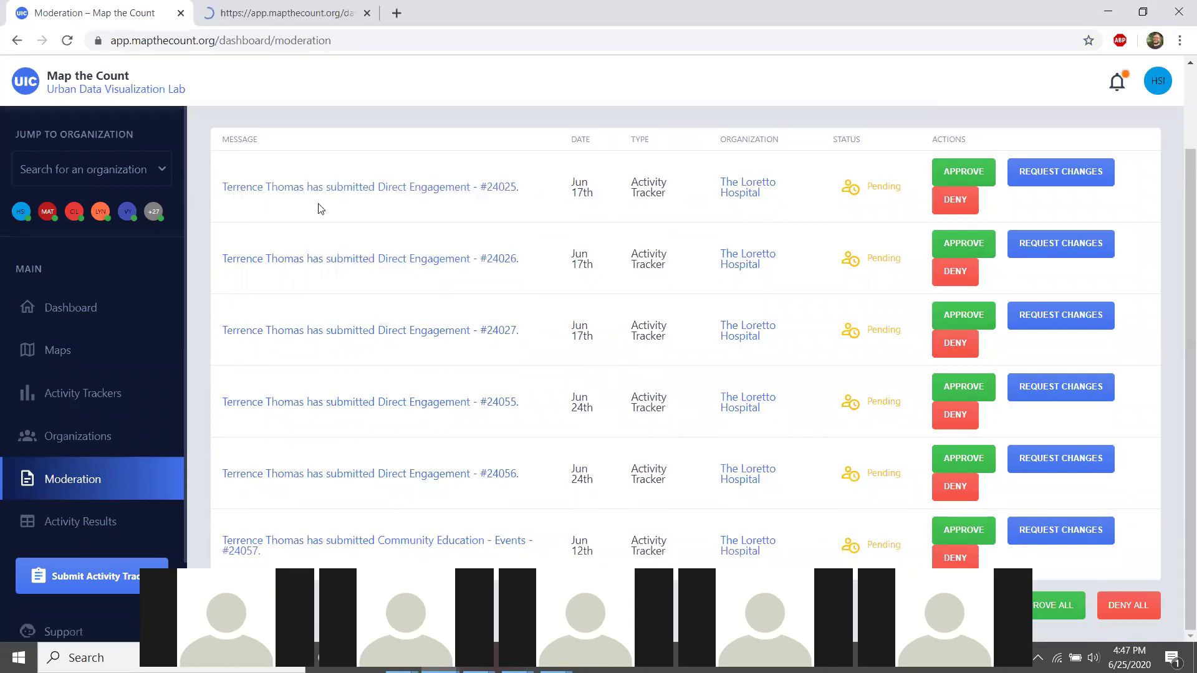
{"action": "left_click", "coordinate": [260, 14]}
{"action": "scroll", "coordinate": [1042, 252], "scroll_direction": "down", "scroll_amount": 10}
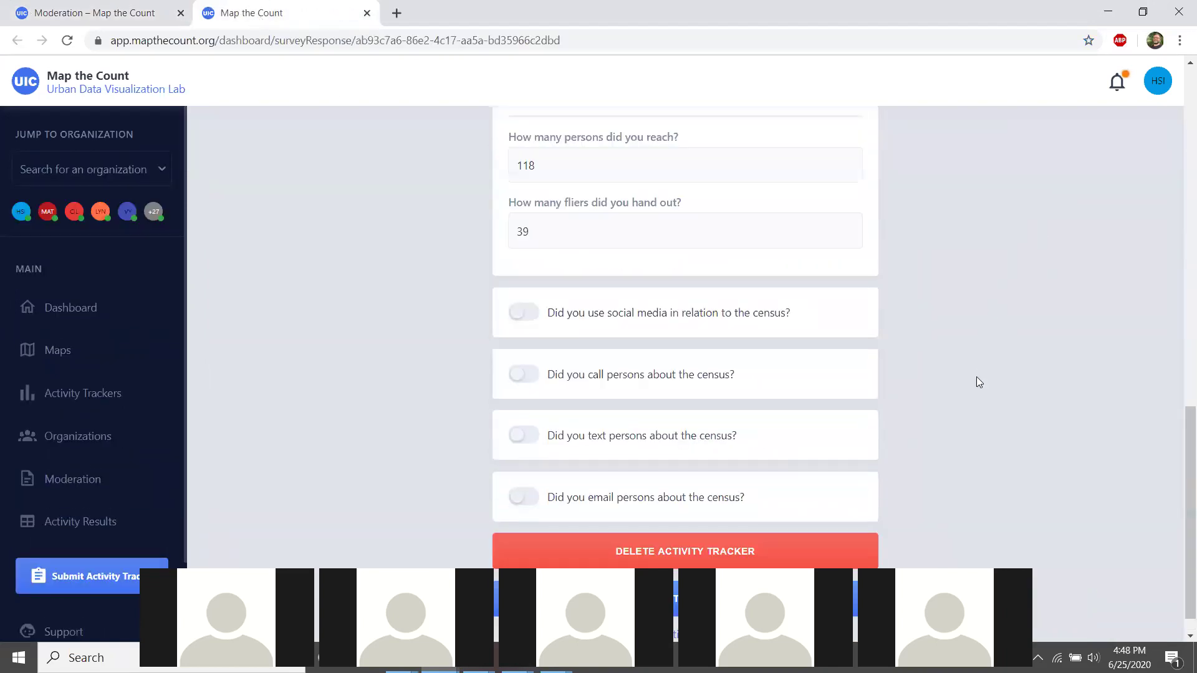
{"action": "scroll", "coordinate": [885, 373], "scroll_direction": "down", "scroll_amount": 1}
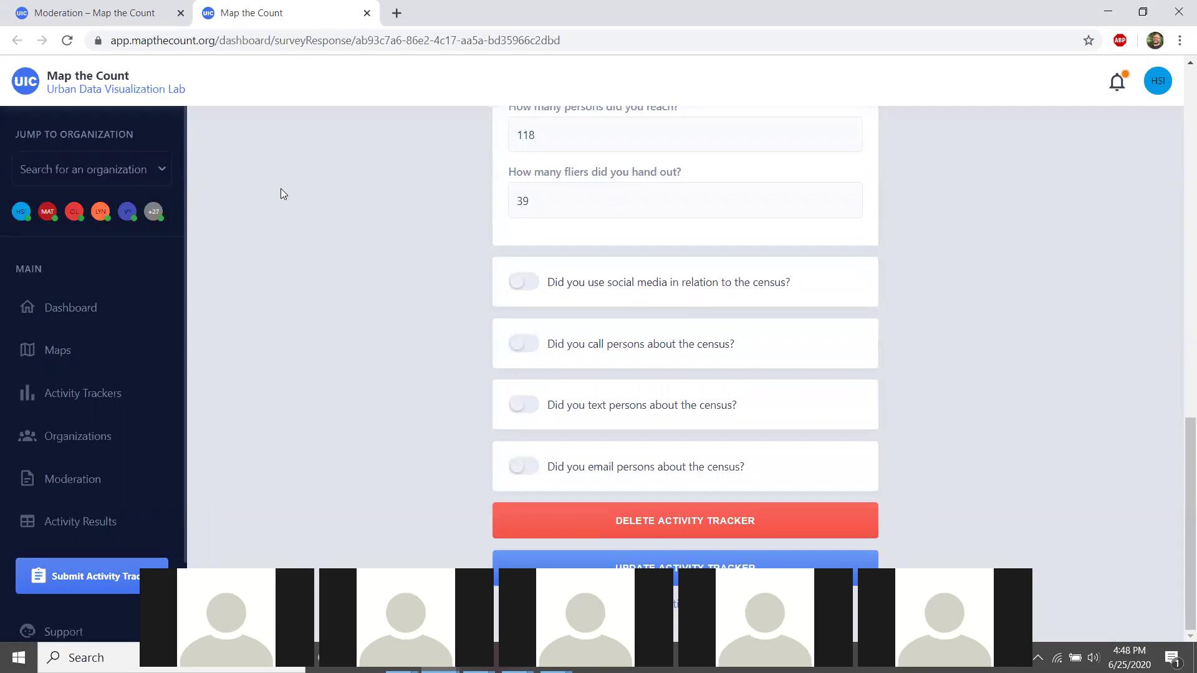
{"action": "scroll", "coordinate": [368, 250], "scroll_direction": "up", "scroll_amount": 11}
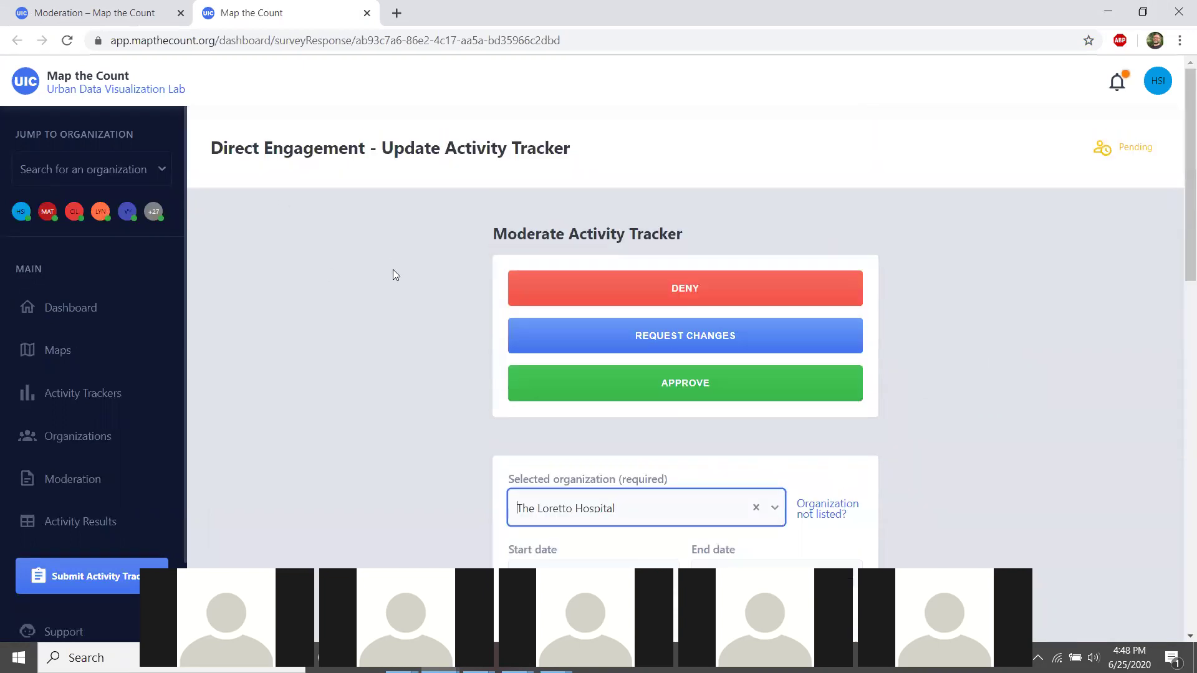
{"action": "key", "text": "ctrl+w"}
Open the pending Direct Engagement submissions #24025, #24026 and #24027 in separate new tabs
{"action": "right_click", "coordinate": [379, 187]}
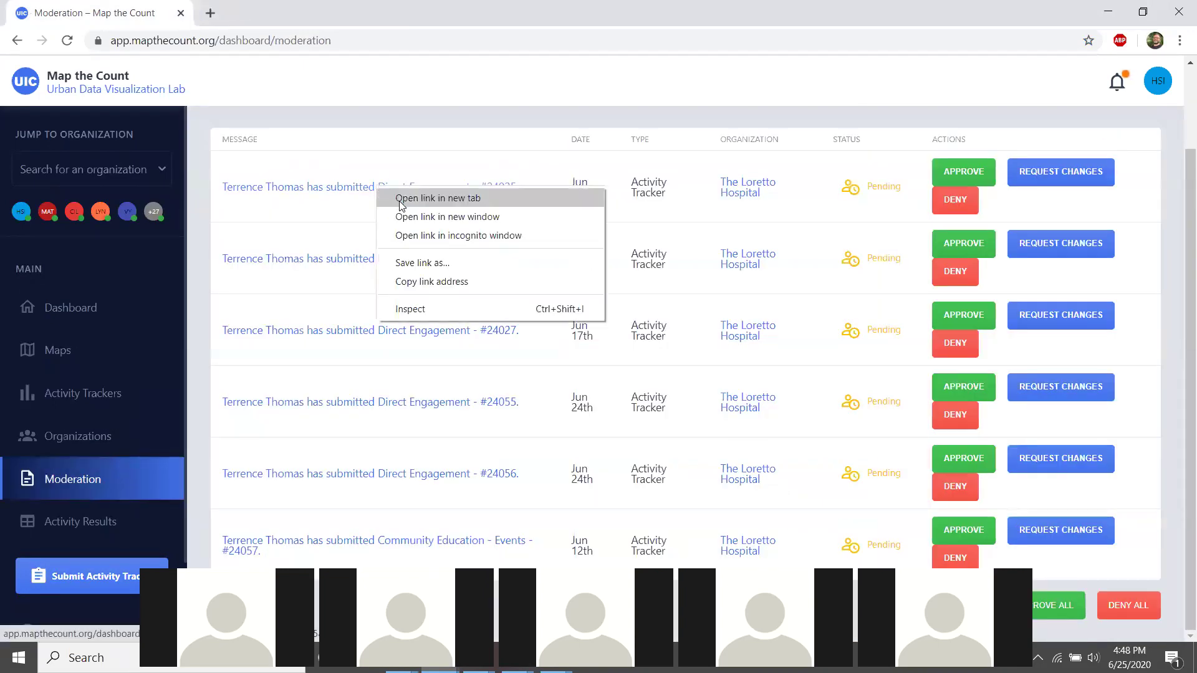
{"action": "left_click", "coordinate": [403, 196]}
{"action": "right_click", "coordinate": [401, 259]}
{"action": "left_click", "coordinate": [424, 270]}
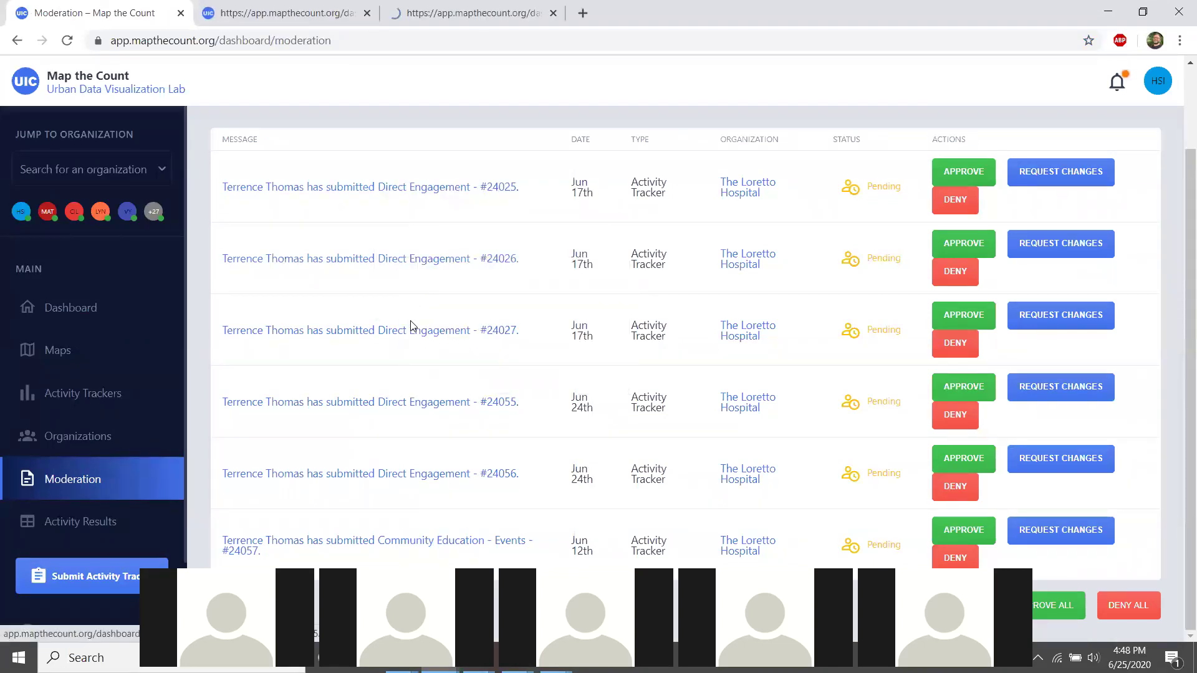
{"action": "right_click", "coordinate": [411, 327]}
{"action": "left_click", "coordinate": [428, 331]}
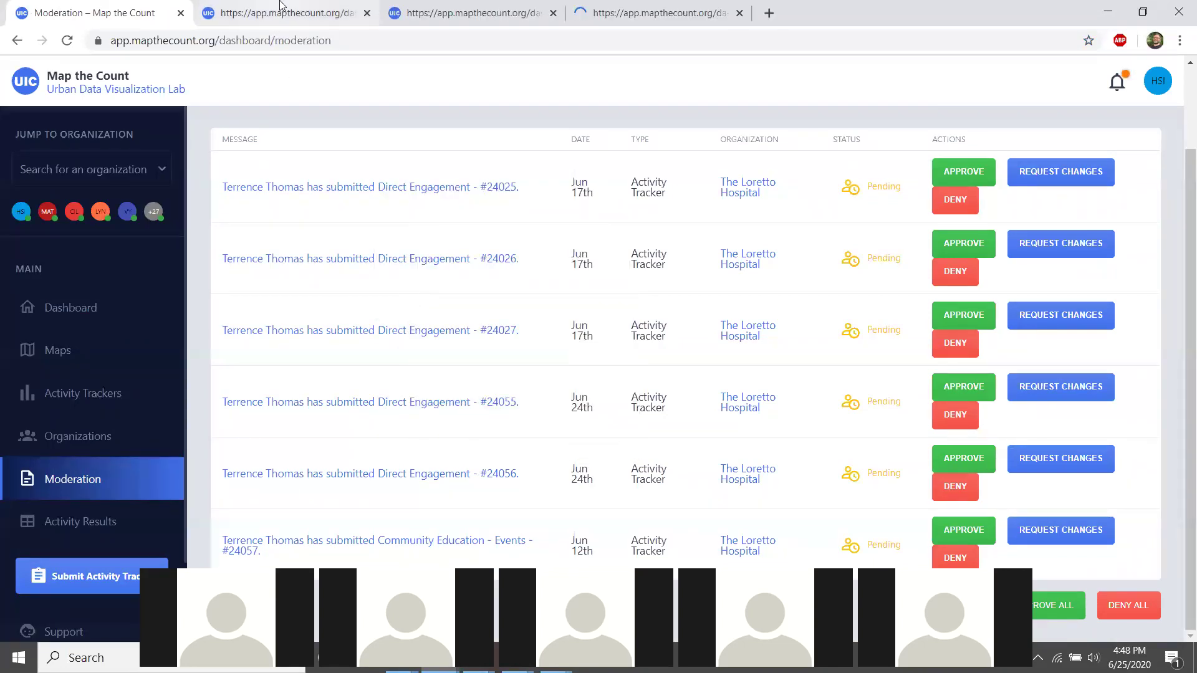
Review submission #24025 from its form fields back to its moderation options, and close all three submission tabs
{"action": "left_click", "coordinate": [307, 16]}
{"action": "scroll", "coordinate": [372, 415], "scroll_direction": "down", "scroll_amount": 6}
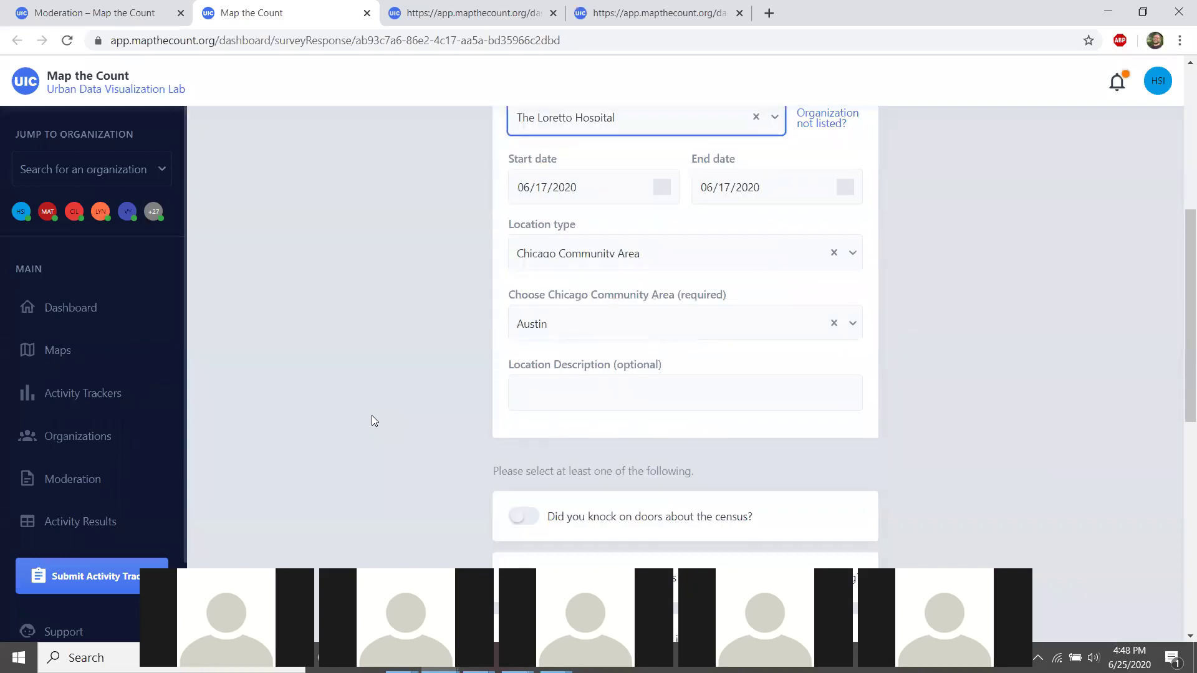
{"action": "scroll", "coordinate": [371, 415], "scroll_direction": "down", "scroll_amount": 9}
{"action": "scroll", "coordinate": [372, 415], "scroll_direction": "up", "scroll_amount": 1}
{"action": "scroll", "coordinate": [371, 416], "scroll_direction": "down", "scroll_amount": 1}
{"action": "scroll", "coordinate": [372, 415], "scroll_direction": "up", "scroll_amount": 10}
{"action": "scroll", "coordinate": [393, 410], "scroll_direction": "up", "scroll_amount": 6}
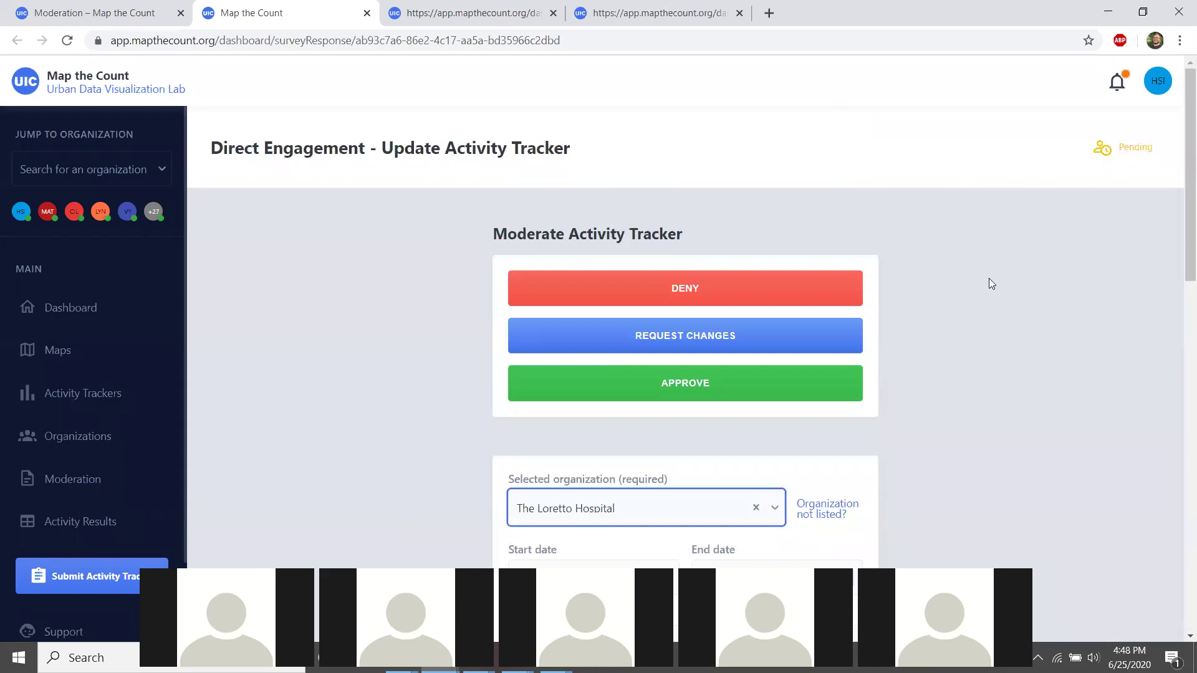
{"action": "key", "text": "ctrl+w"}
{"action": "key", "text": "ctrl+w"}
{"action": "key", "text": "ctrl+w"}
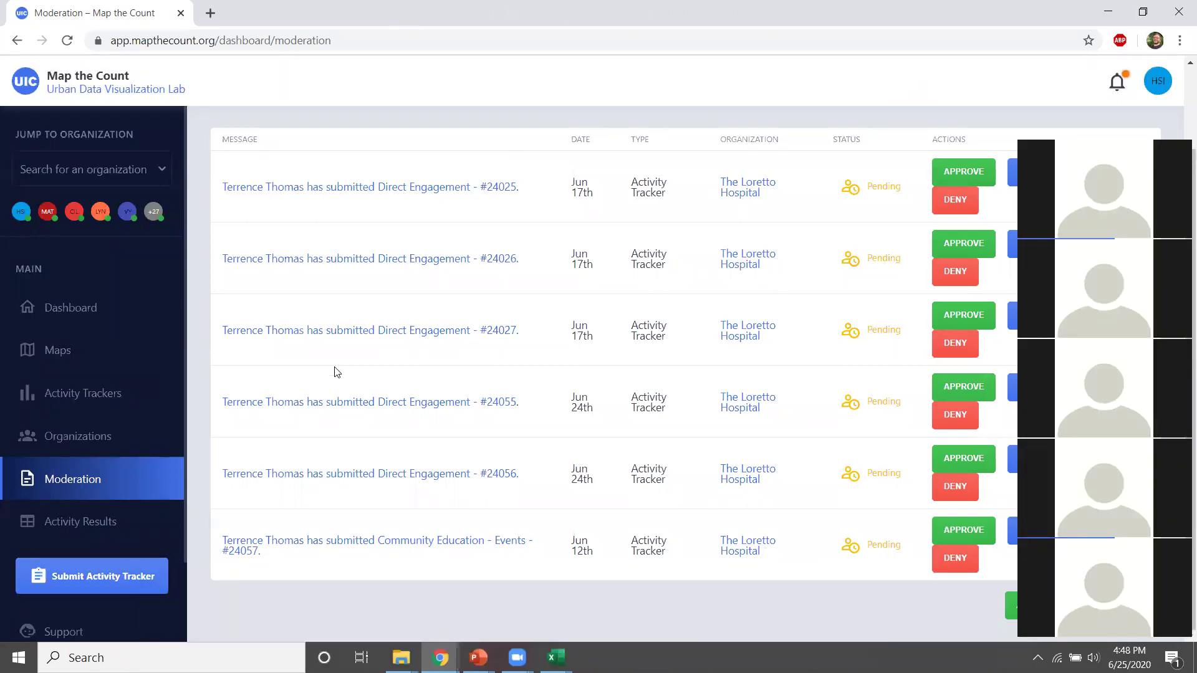
Open the organizations page and look through the organizations under My organizations
{"action": "scroll", "coordinate": [337, 372], "scroll_direction": "up", "scroll_amount": 2}
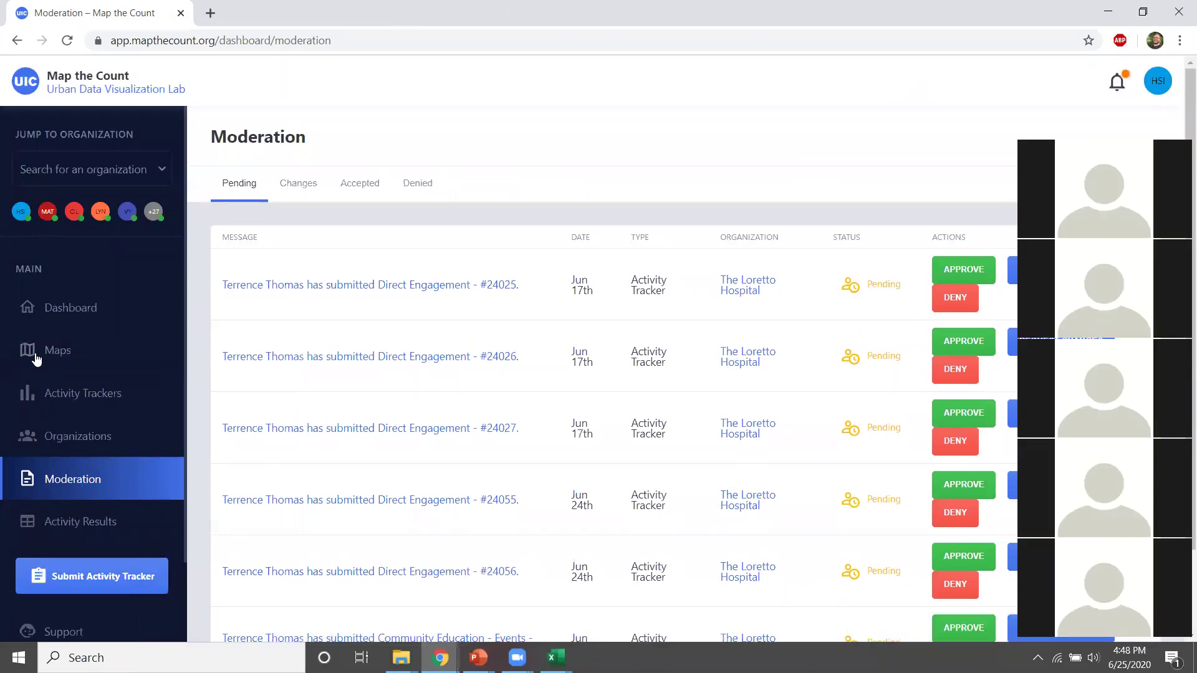
{"action": "left_click", "coordinate": [89, 441]}
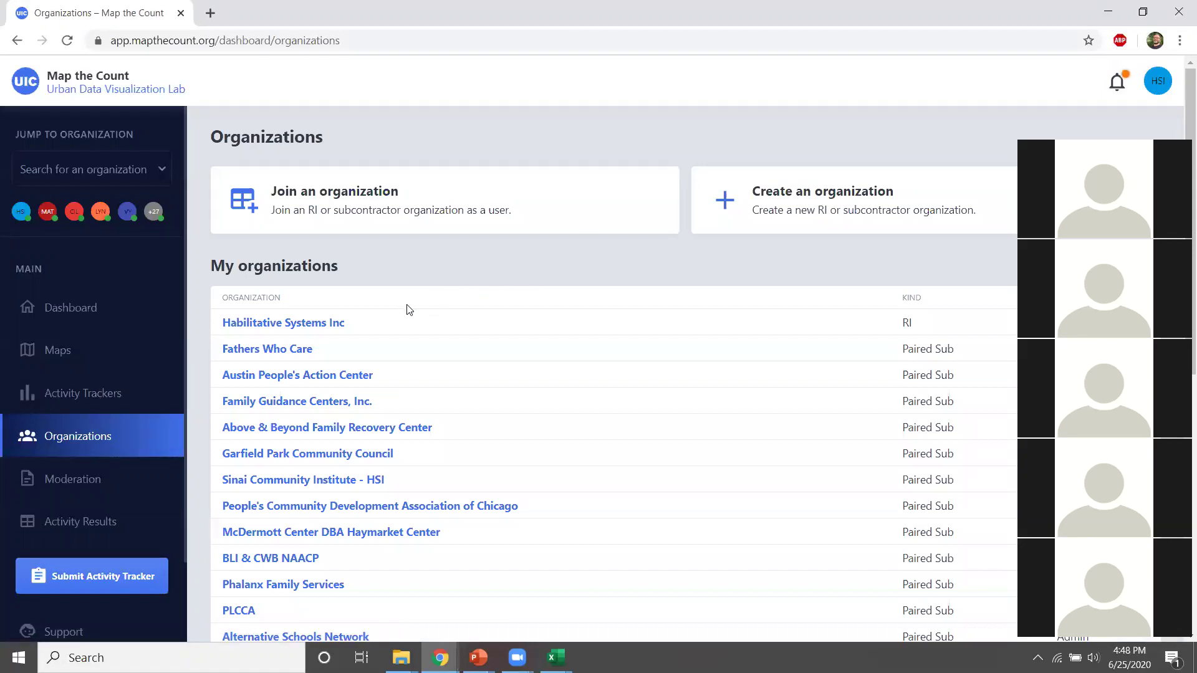
{"action": "scroll", "coordinate": [367, 374], "scroll_direction": "down", "scroll_amount": 5}
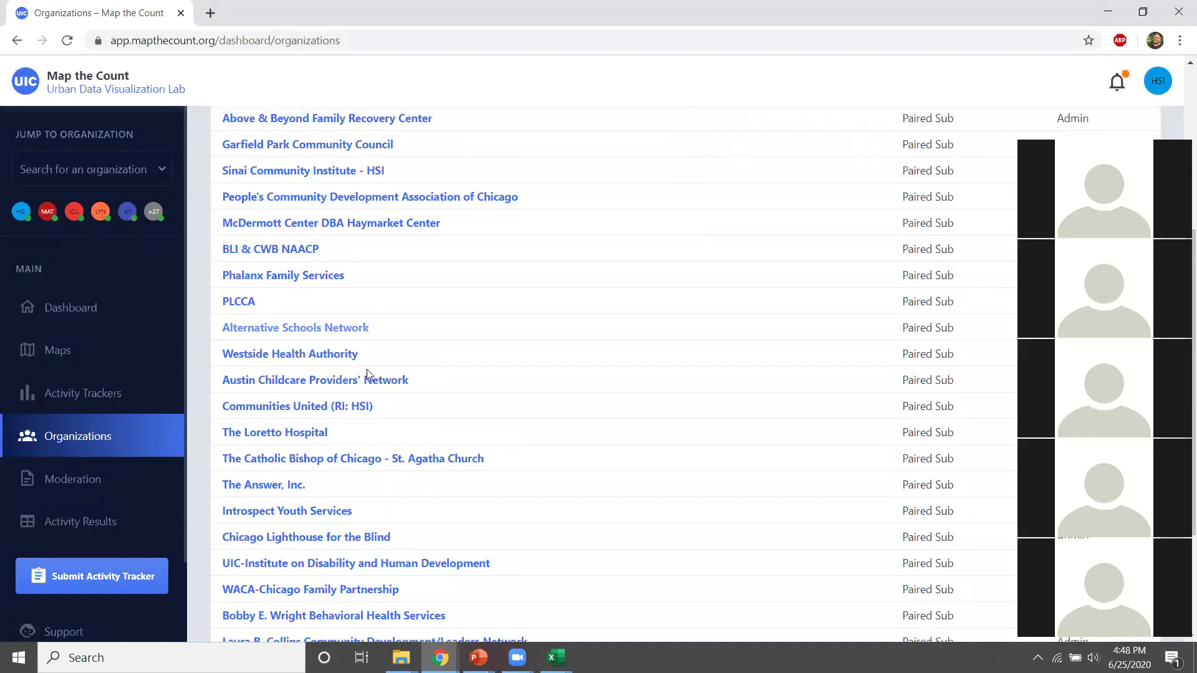
{"action": "scroll", "coordinate": [367, 374], "scroll_direction": "down", "scroll_amount": 3}
Show the accepted items on the moderation page and view Direct Engagement submission #4 in a new tab
{"action": "left_click", "coordinate": [84, 481]}
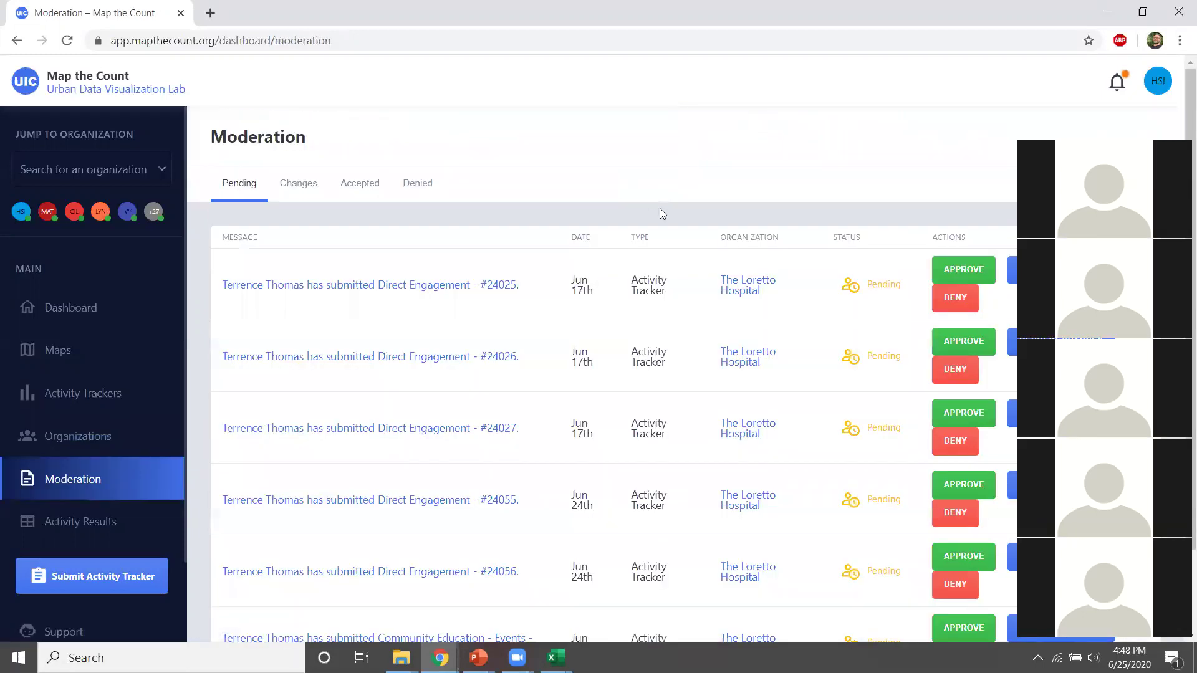
{"action": "left_click", "coordinate": [373, 194]}
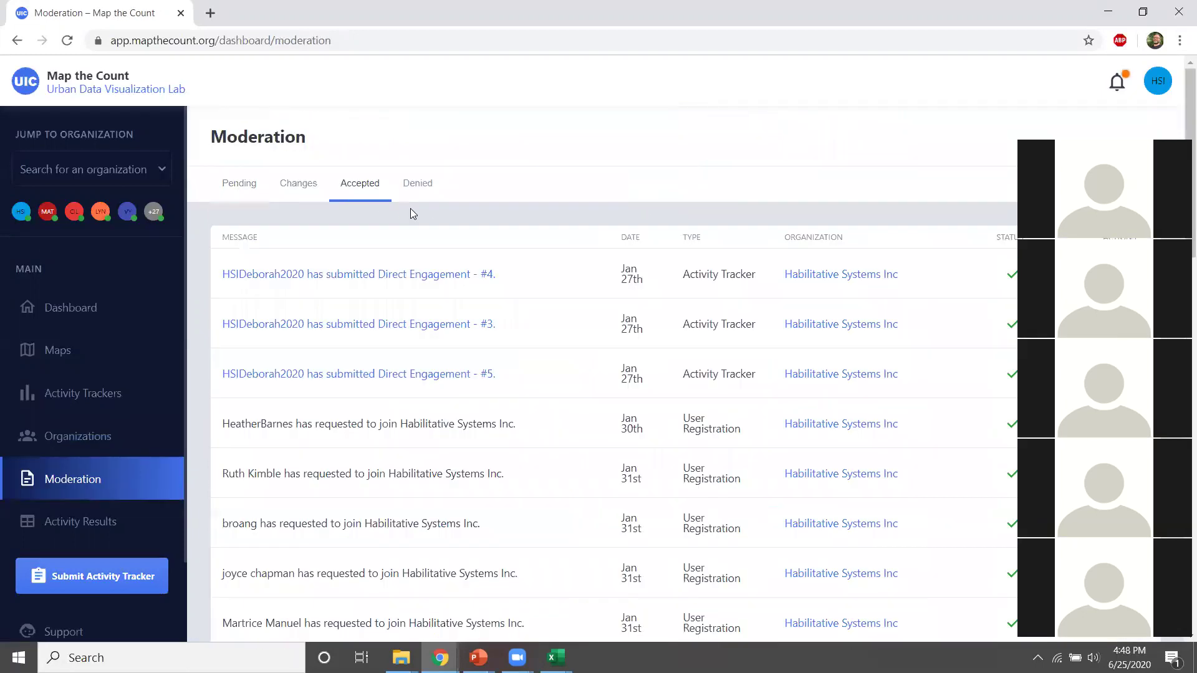
{"action": "scroll", "coordinate": [315, 206], "scroll_direction": "down", "scroll_amount": 1}
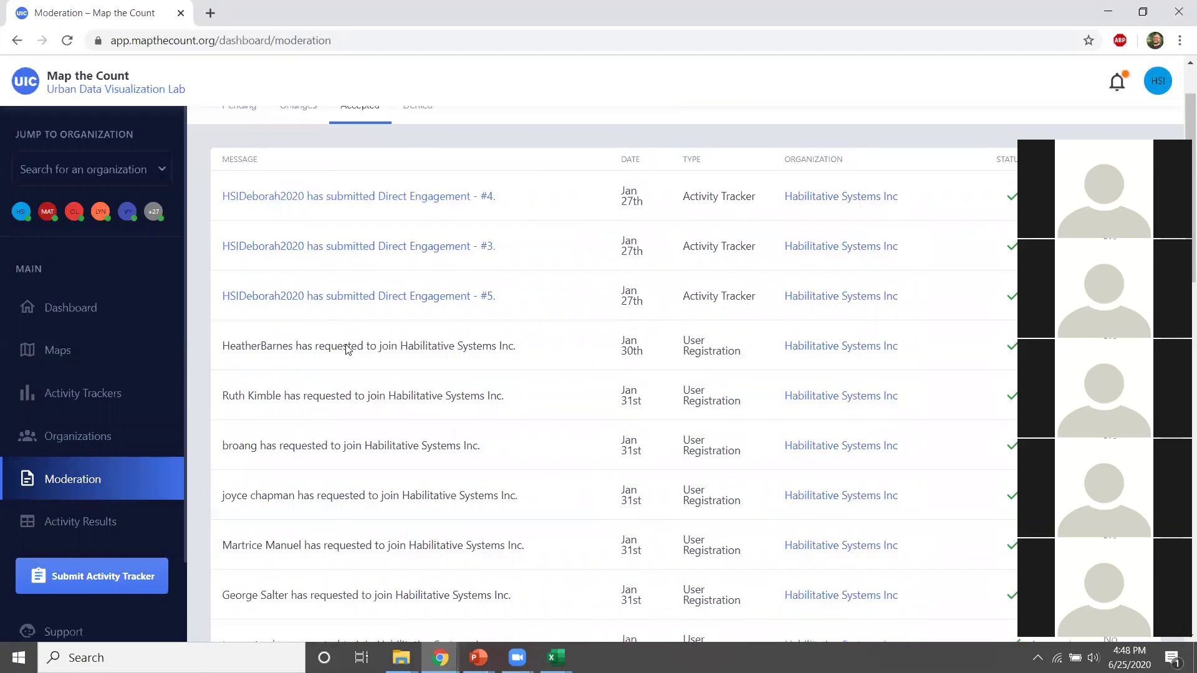
{"action": "right_click", "coordinate": [372, 200]}
{"action": "left_click", "coordinate": [405, 207]}
{"action": "left_click", "coordinate": [232, 7]}
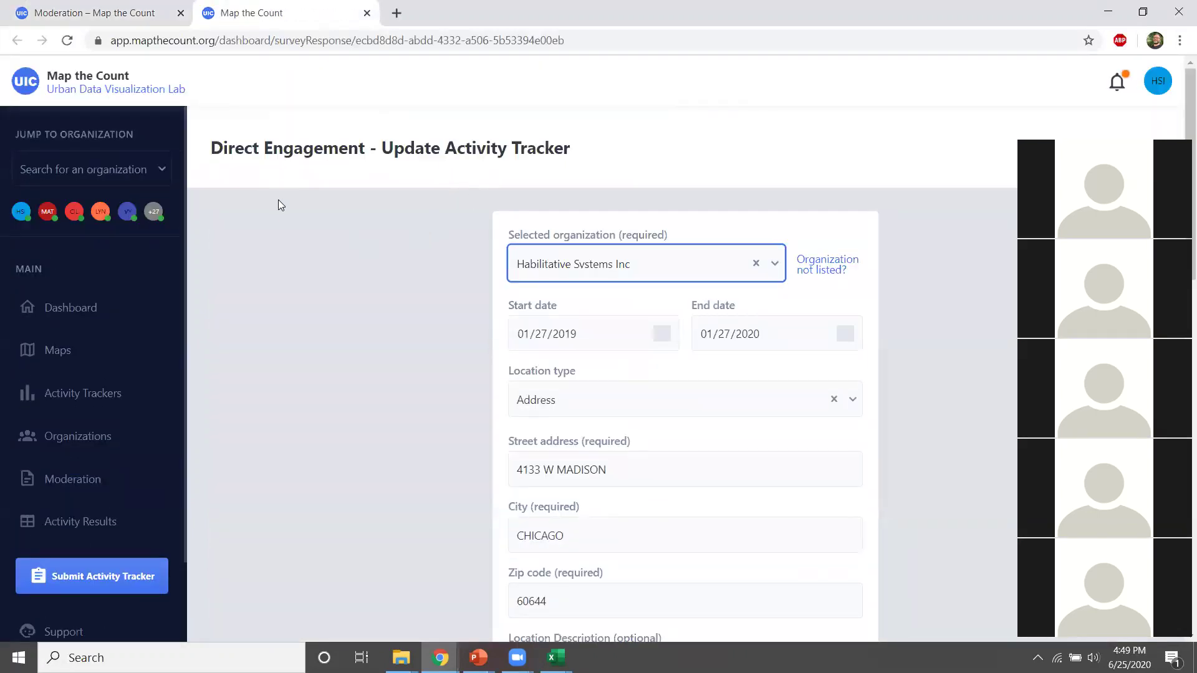
Look over the form fields of Direct Engagement submission #4 and close its tab
{"action": "scroll", "coordinate": [280, 212], "scroll_direction": "down", "scroll_amount": 1}
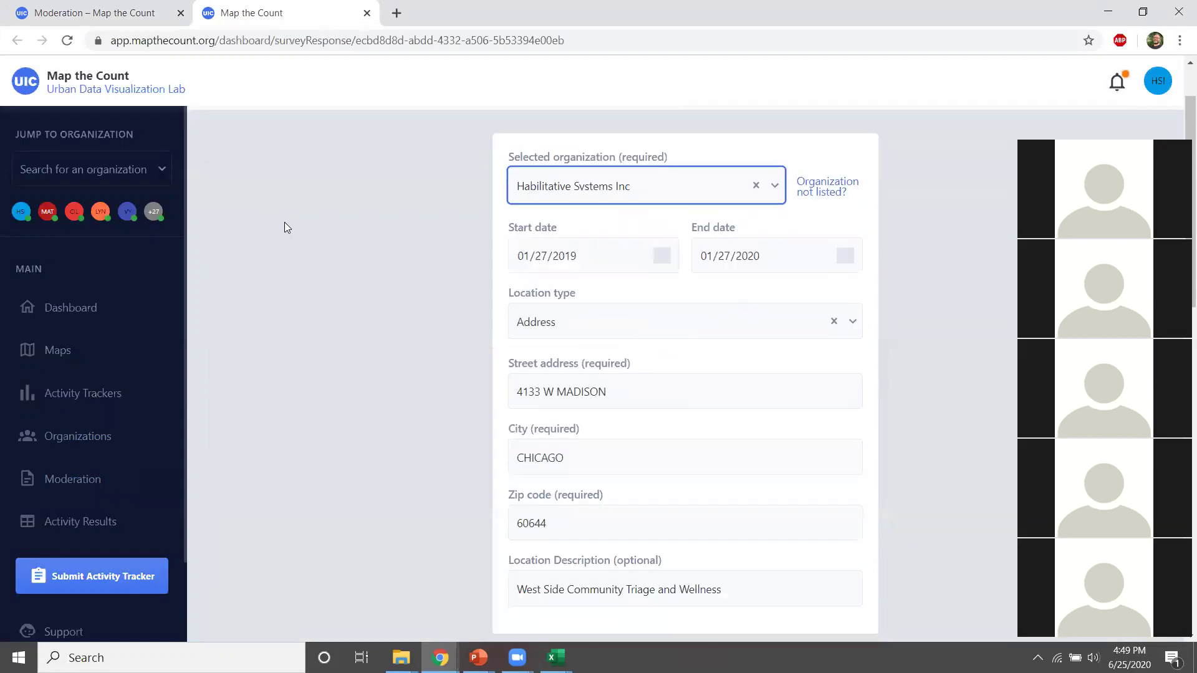
{"action": "key", "text": "ctrl+w"}
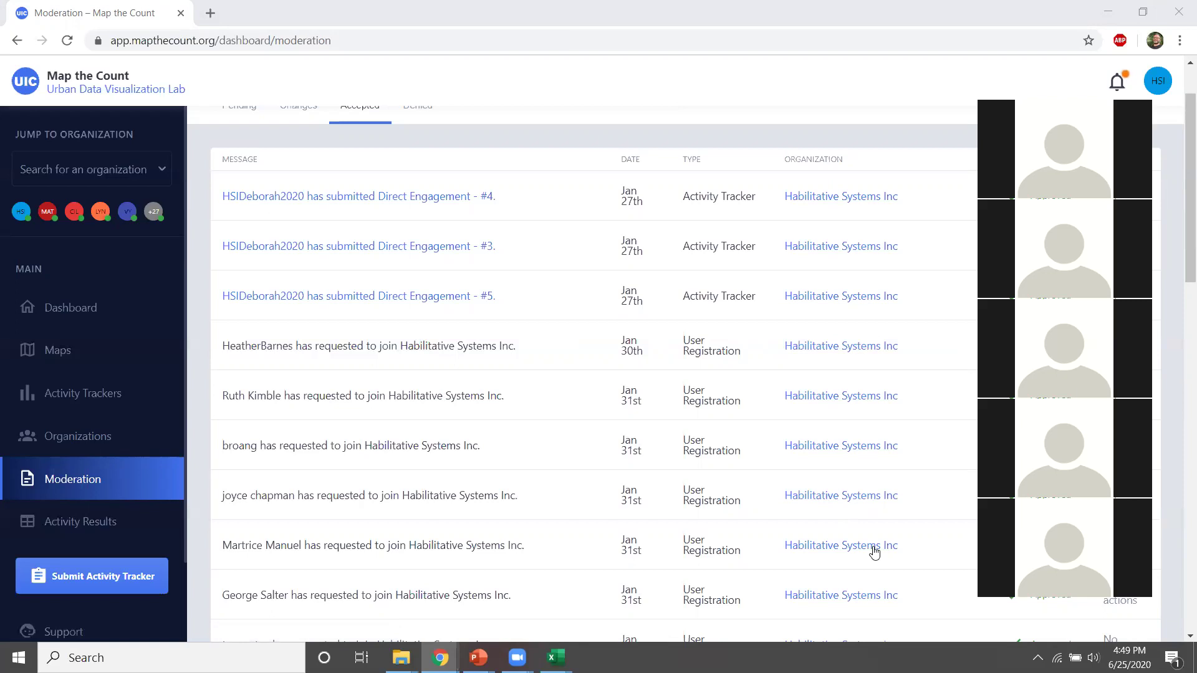
{"action": "key", "text": "XF86AudioRaiseVolume"}
{"action": "key", "text": "XF86AudioRaiseVolume"}
{"action": "key", "text": "XF86AudioRaiseVolume"}
Look through the accepted moderation items on the first page and on page 2 of the list
{"action": "scroll", "coordinate": [359, 309], "scroll_direction": "up", "scroll_amount": 1}
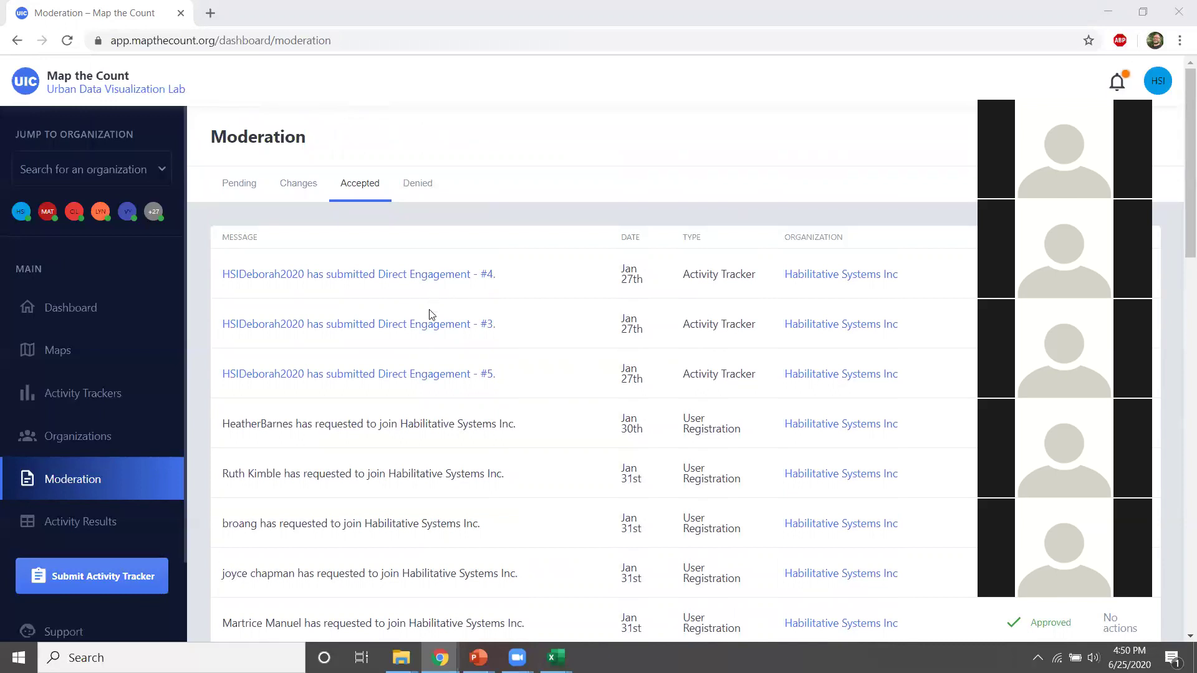
{"action": "scroll", "coordinate": [429, 324], "scroll_direction": "down", "scroll_amount": 15}
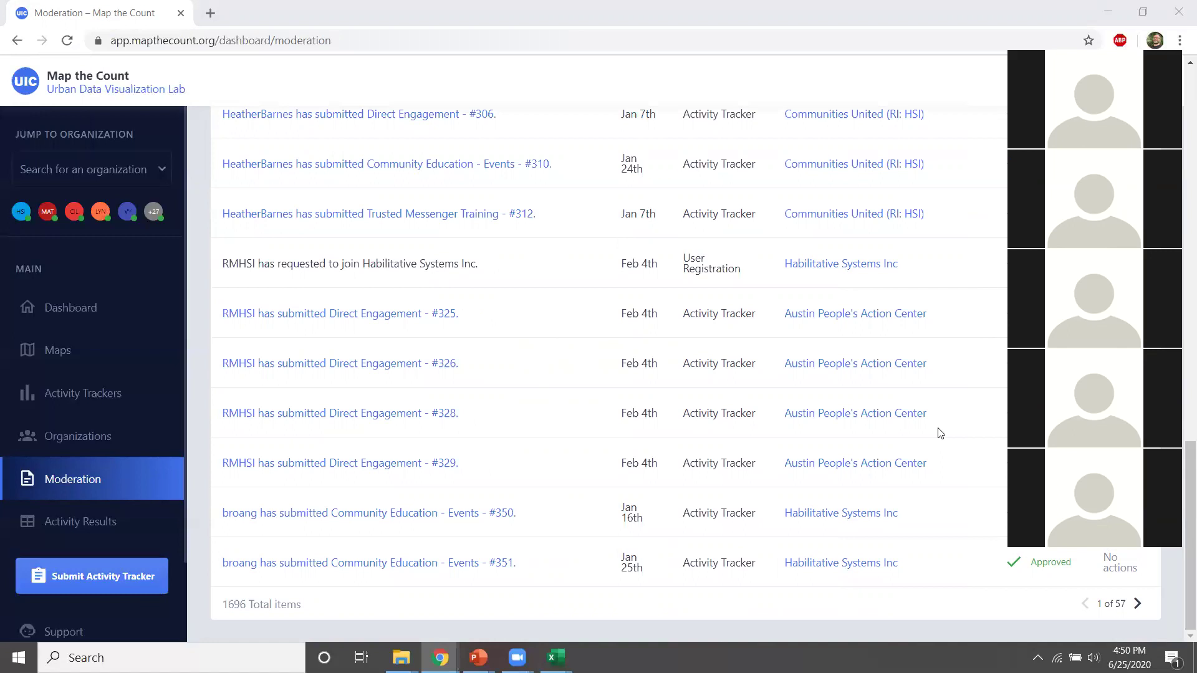
{"action": "left_click", "coordinate": [1138, 604]}
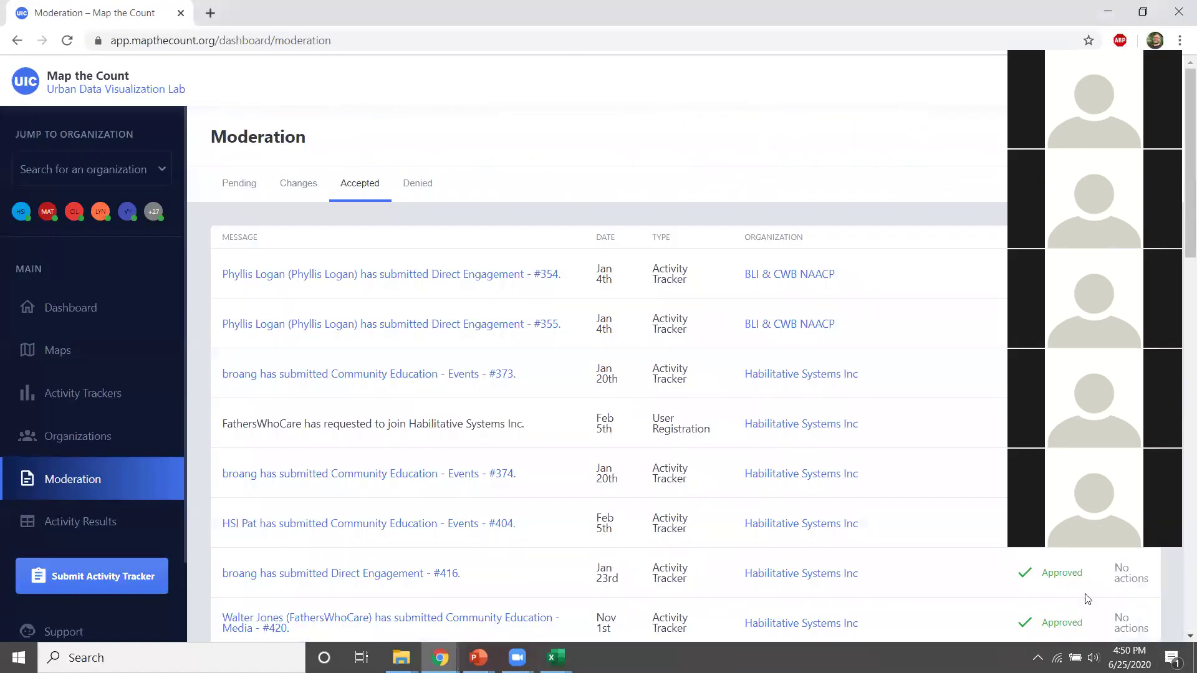
{"action": "scroll", "coordinate": [923, 573], "scroll_direction": "down", "scroll_amount": 8}
{"action": "scroll", "coordinate": [923, 574], "scroll_direction": "down", "scroll_amount": 10}
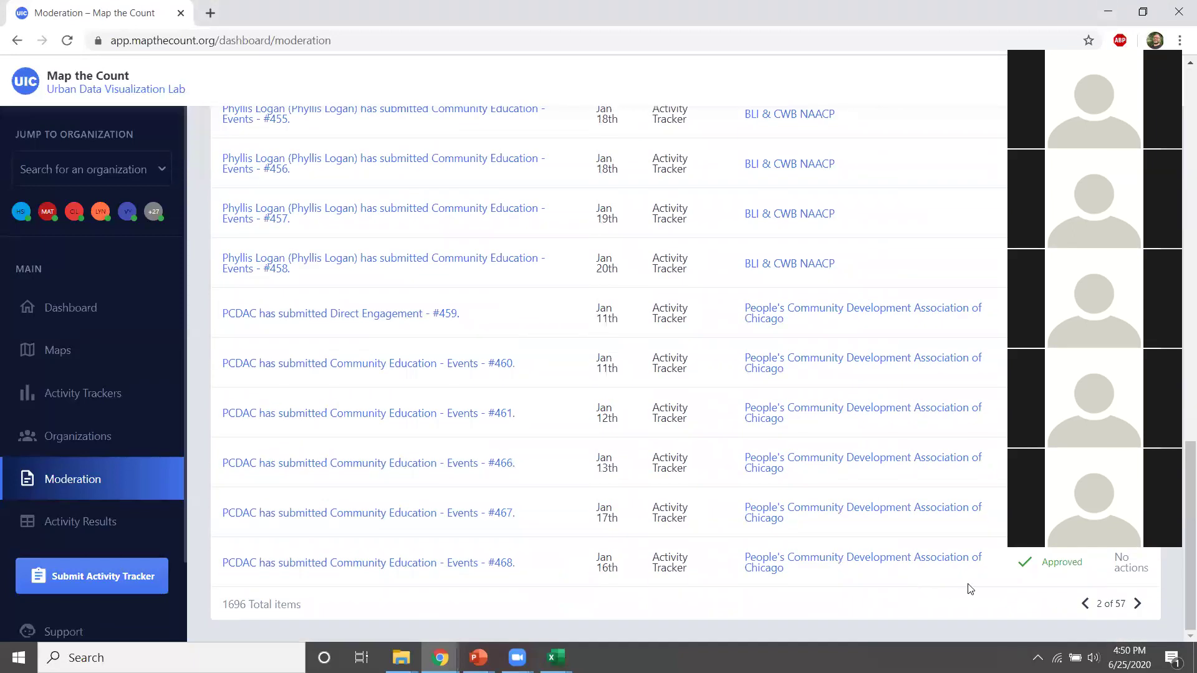
{"action": "scroll", "coordinate": [969, 590], "scroll_direction": "up", "scroll_amount": 6}
{"action": "scroll", "coordinate": [970, 589], "scroll_direction": "up", "scroll_amount": 10}
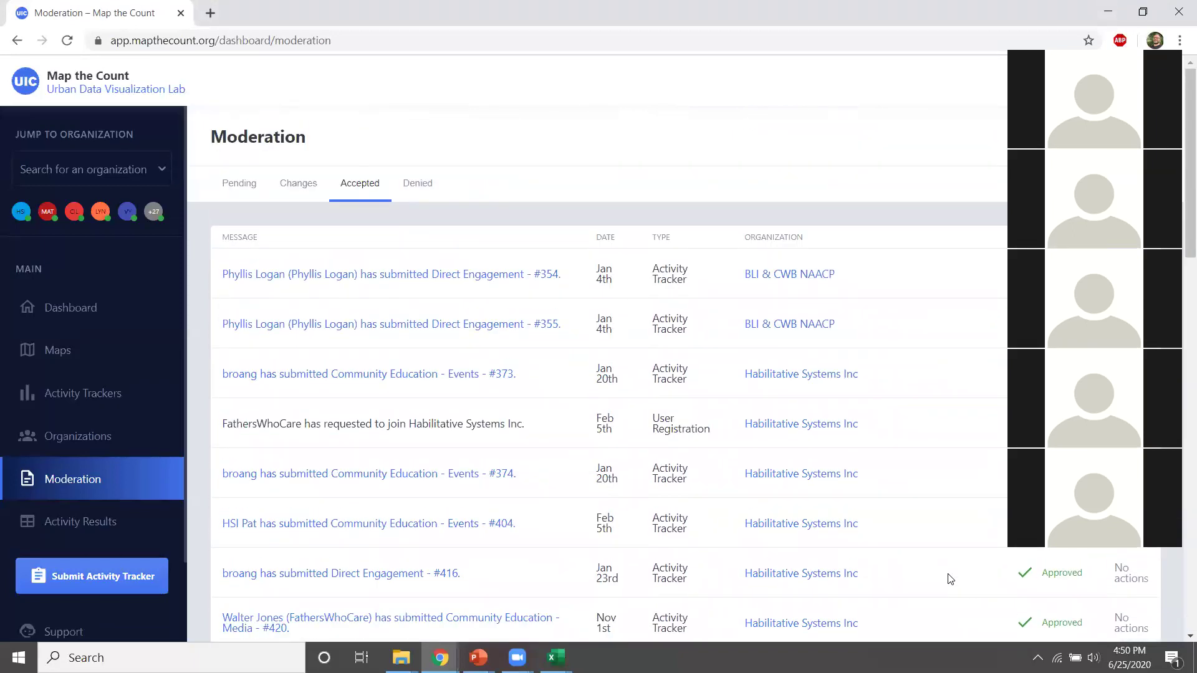
{"action": "scroll", "coordinate": [949, 580], "scroll_direction": "down", "scroll_amount": 15}
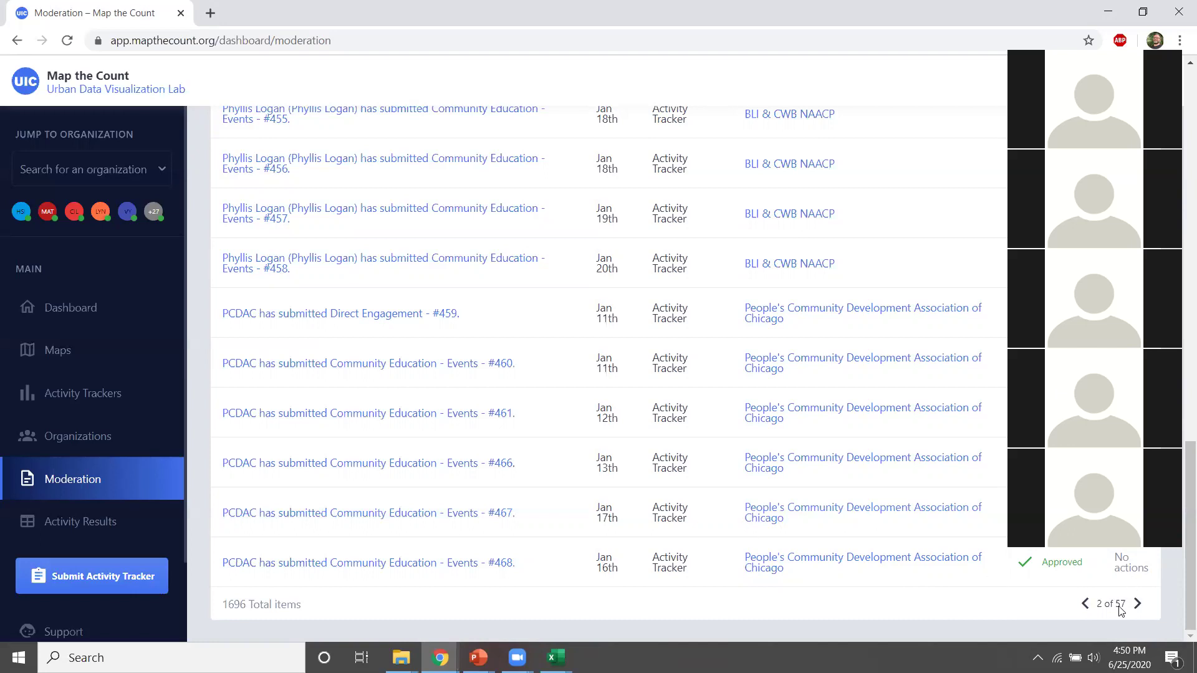
{"action": "scroll", "coordinate": [540, 549], "scroll_direction": "up", "scroll_amount": 20}
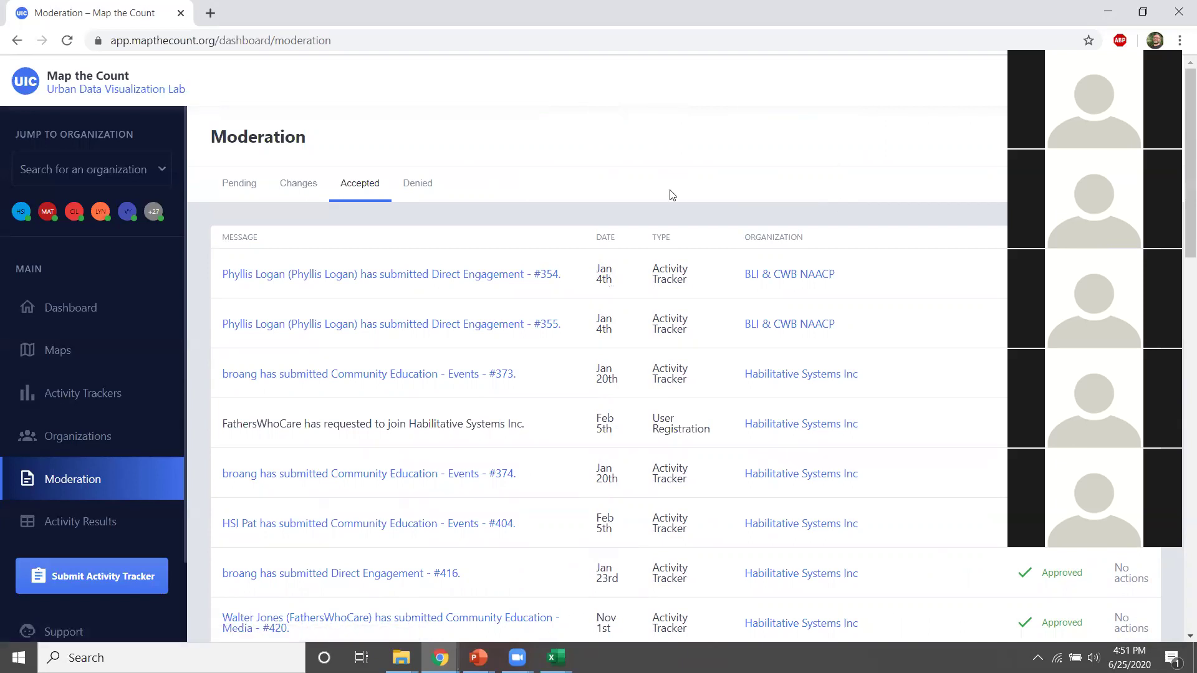
Open the Support page and look through its frequently asked questions and contact options
{"action": "left_click", "coordinate": [60, 632]}
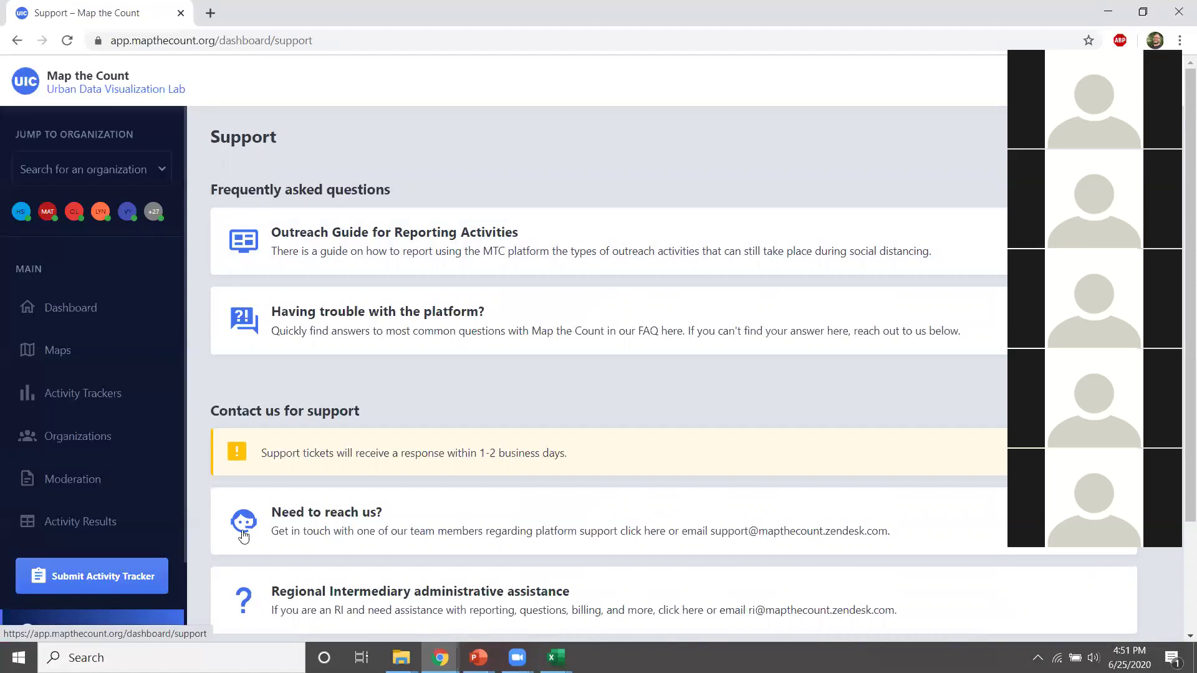
{"action": "scroll", "coordinate": [486, 327], "scroll_direction": "down", "scroll_amount": 2}
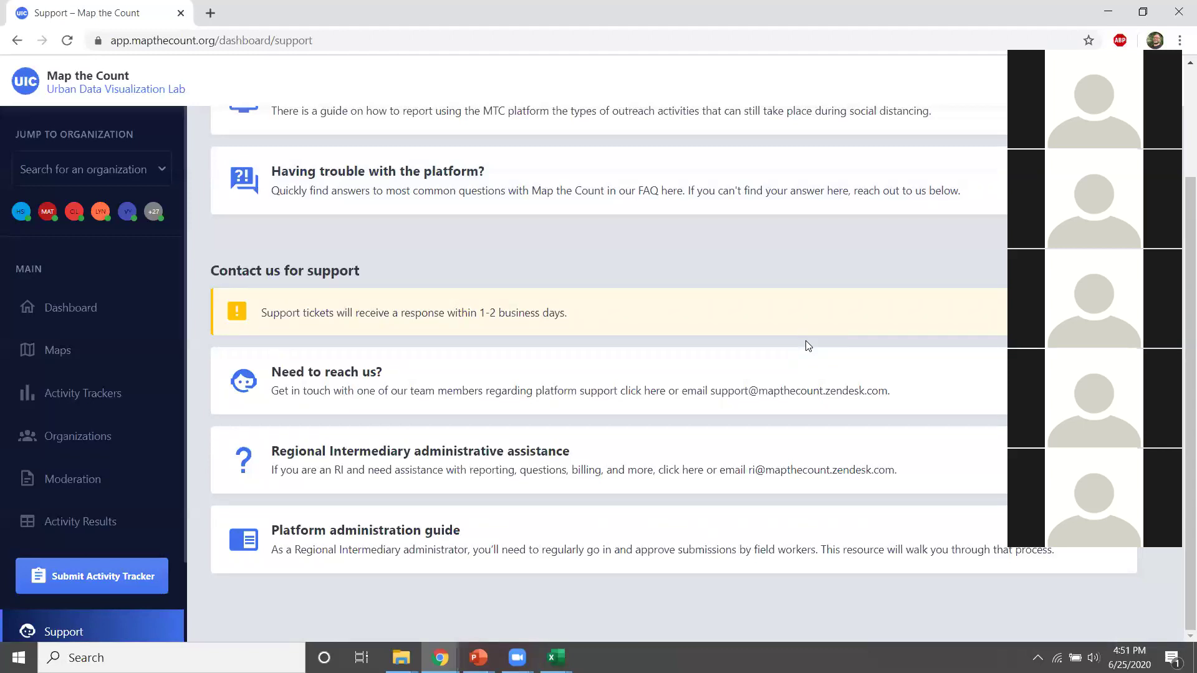
{"action": "scroll", "coordinate": [374, 349], "scroll_direction": "up", "scroll_amount": 2}
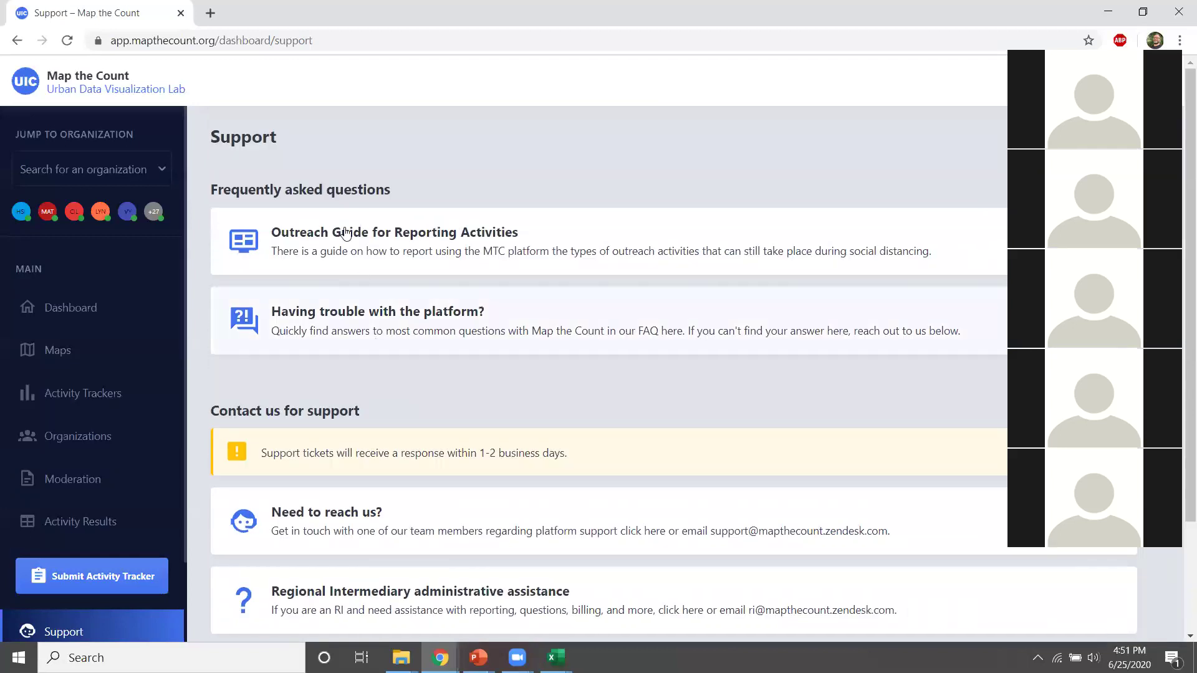
Switch to the browser window with the public Map the Count site, go to its home page, and view the Contact page's form
{"action": "mouse_move", "coordinate": [440, 658]}
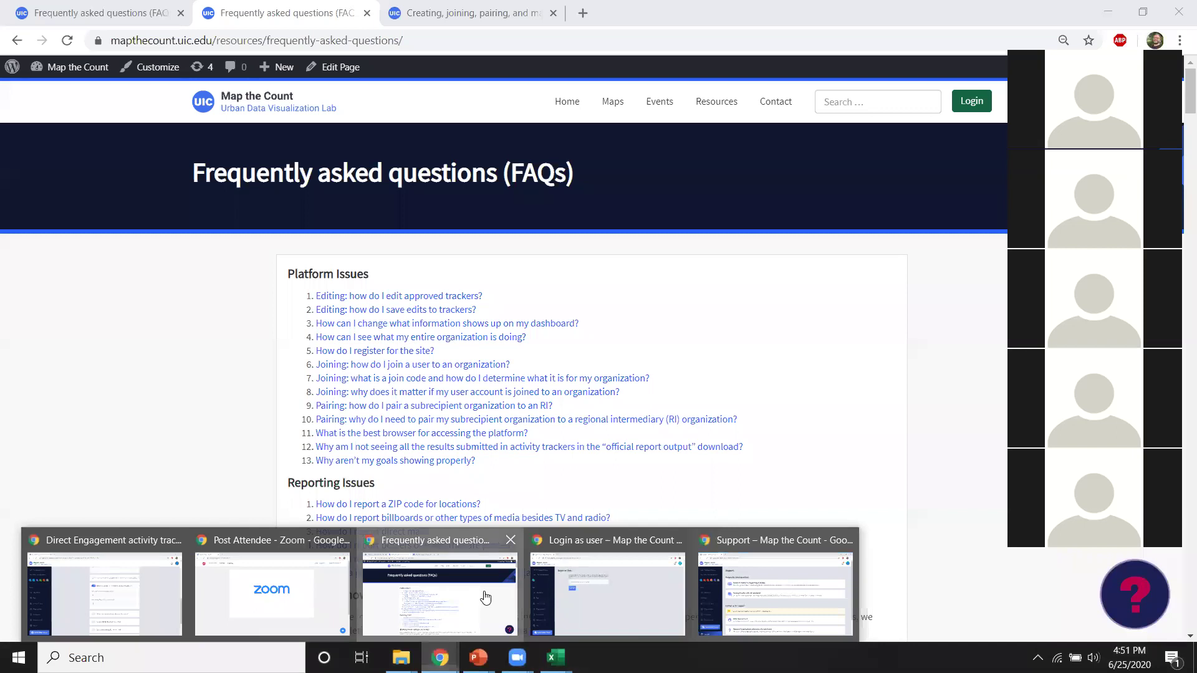
{"action": "left_click", "coordinate": [505, 592]}
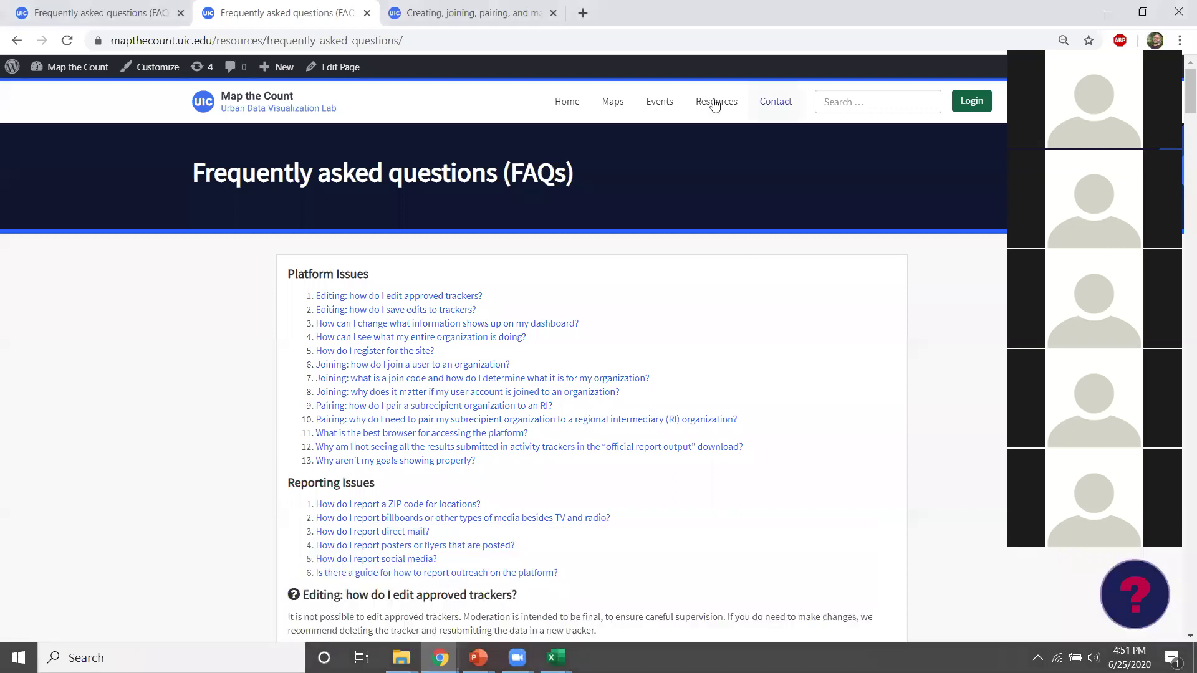
{"action": "left_click", "coordinate": [201, 103]}
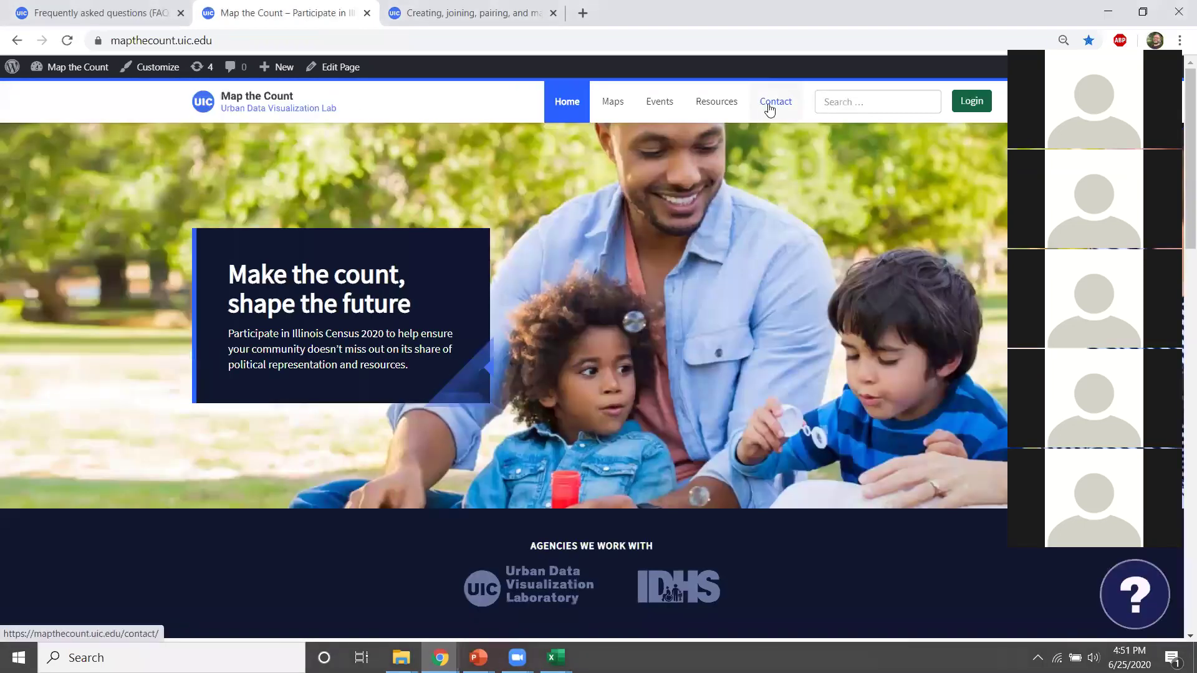
{"action": "left_click", "coordinate": [780, 108]}
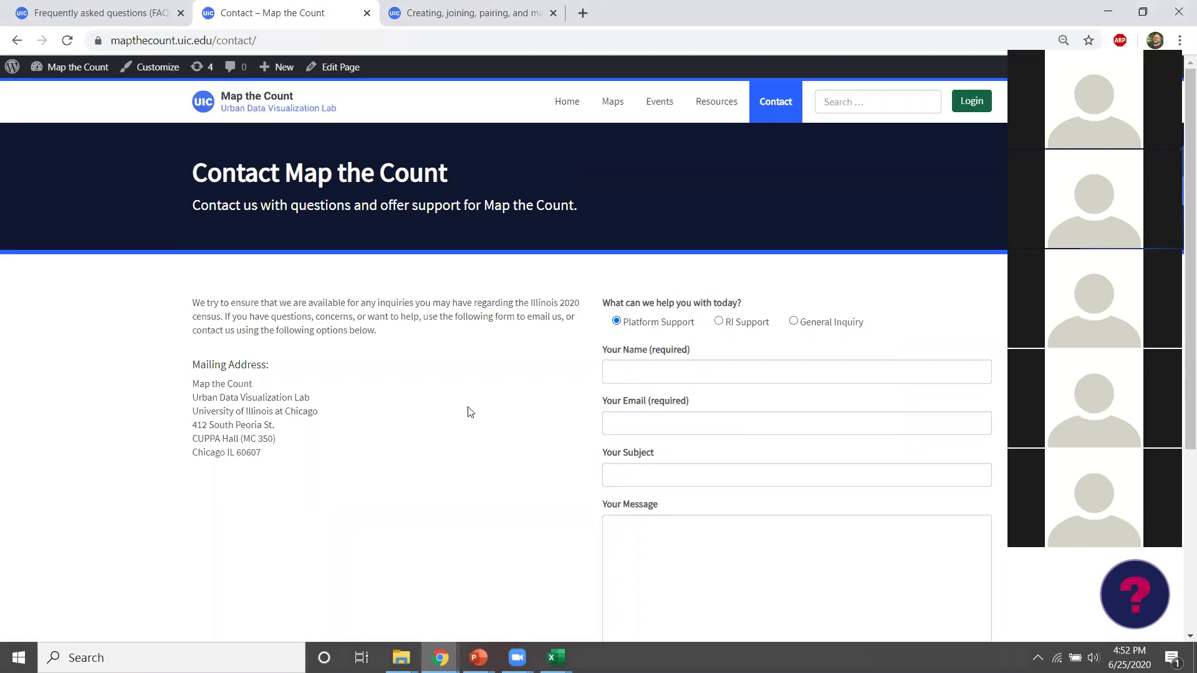
{"action": "scroll", "coordinate": [472, 408], "scroll_direction": "down", "scroll_amount": 4}
{"action": "scroll", "coordinate": [499, 339], "scroll_direction": "up", "scroll_amount": 3}
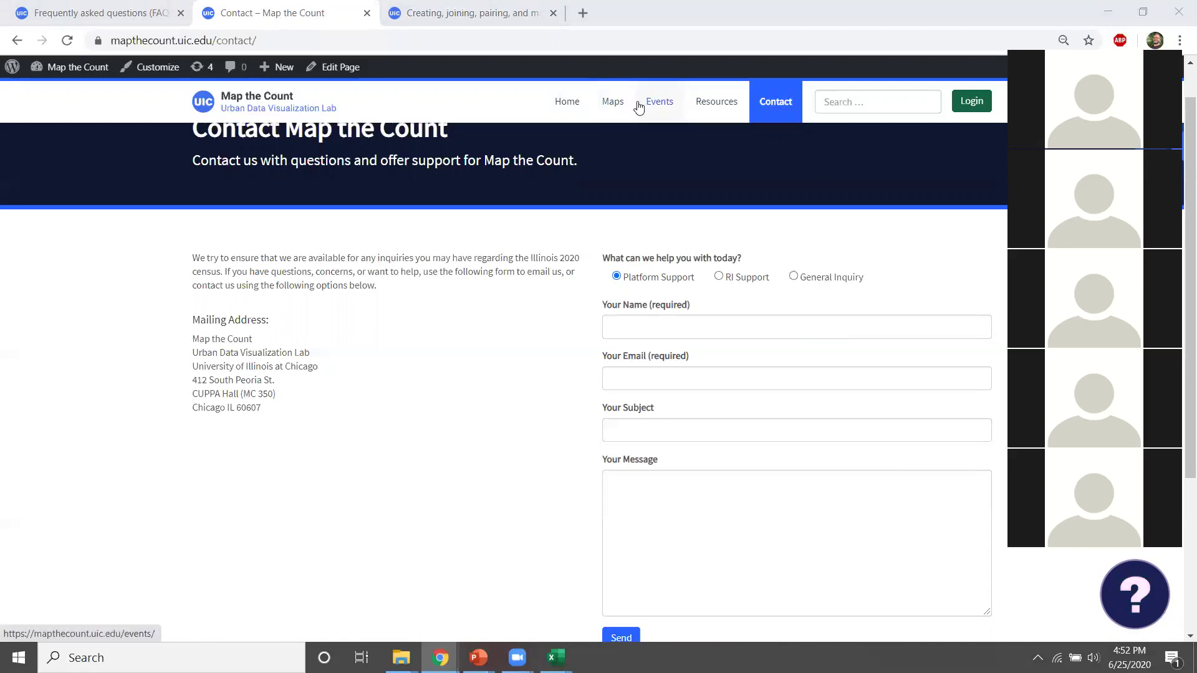
Skim the FAQ page in the first tab, then open the Resources page and look through the latest resources
{"action": "left_click", "coordinate": [154, 13]}
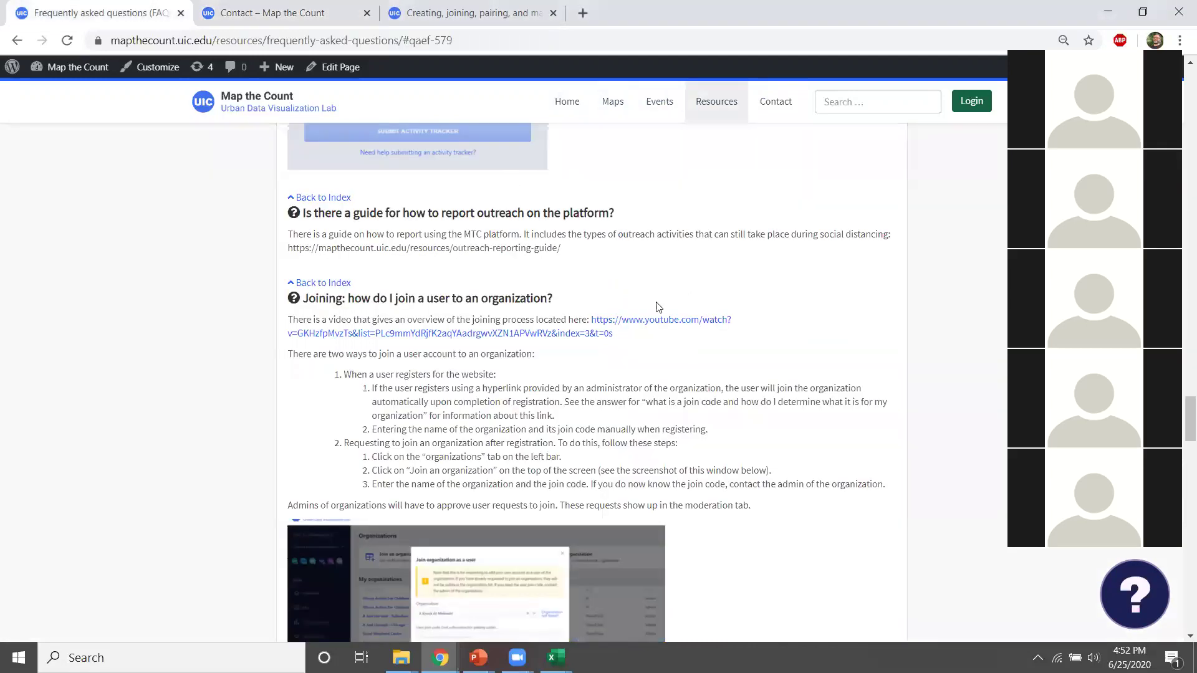
{"action": "scroll", "coordinate": [680, 325], "scroll_direction": "down", "scroll_amount": 10}
{"action": "scroll", "coordinate": [692, 349], "scroll_direction": "up", "scroll_amount": 20}
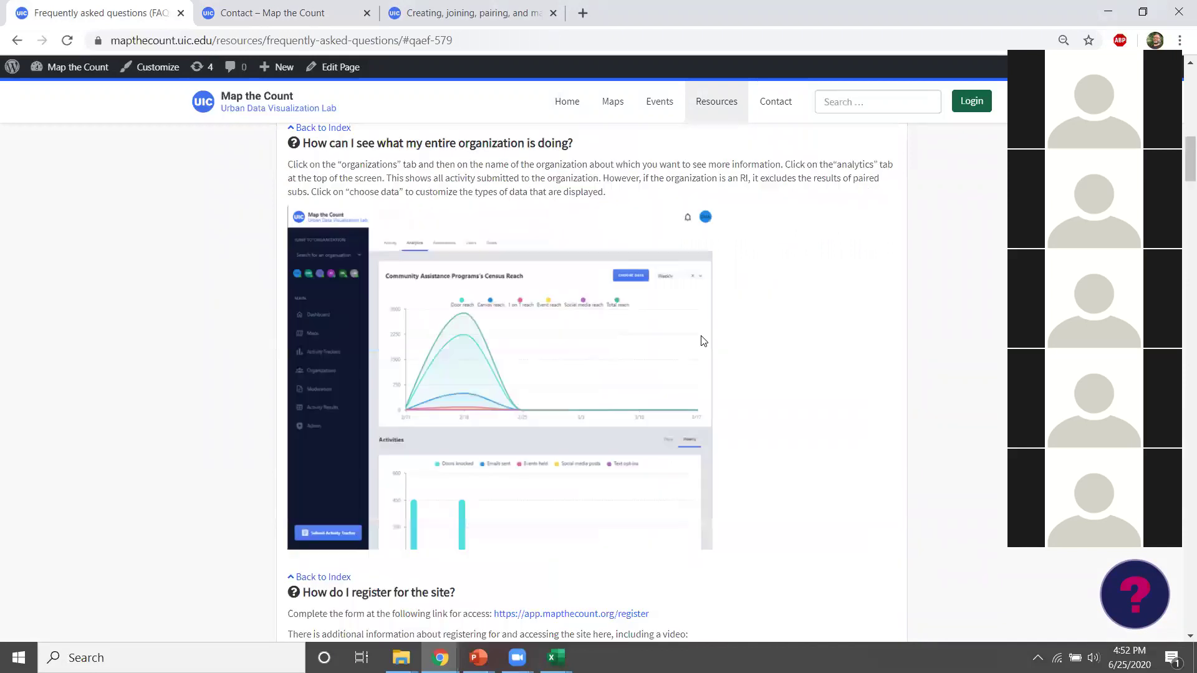
{"action": "left_click", "coordinate": [722, 105]}
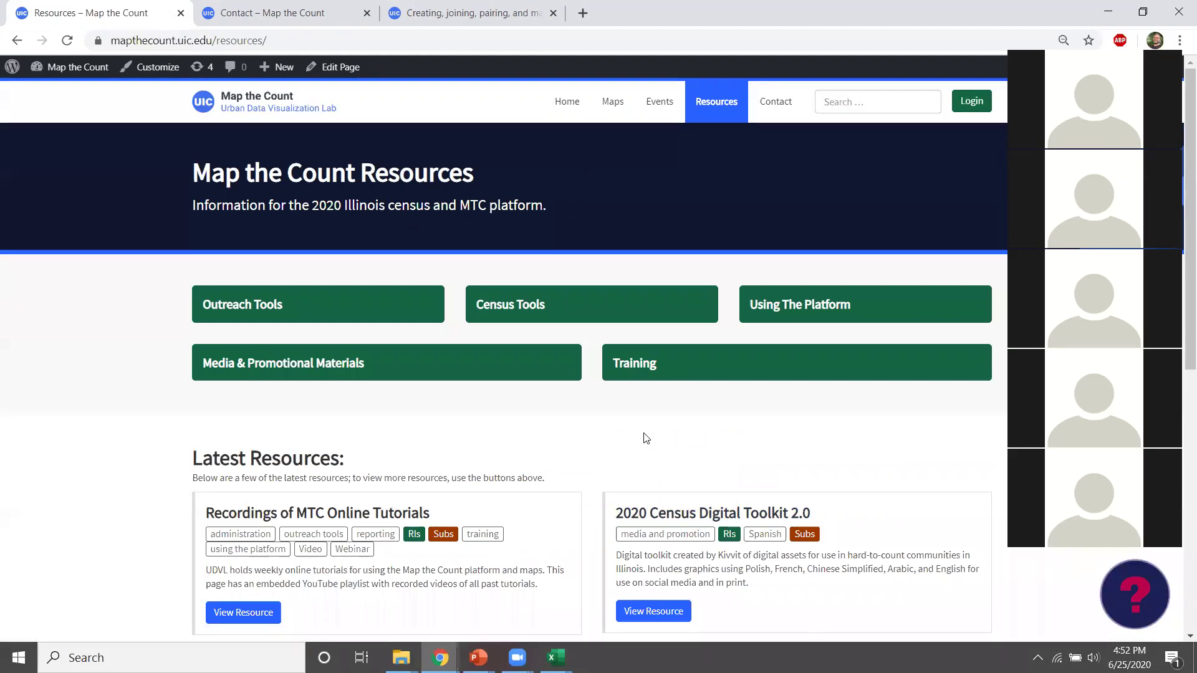
{"action": "scroll", "coordinate": [595, 464], "scroll_direction": "down", "scroll_amount": 3}
{"action": "scroll", "coordinate": [595, 464], "scroll_direction": "down", "scroll_amount": 5}
{"action": "scroll", "coordinate": [353, 383], "scroll_direction": "up", "scroll_amount": 2}
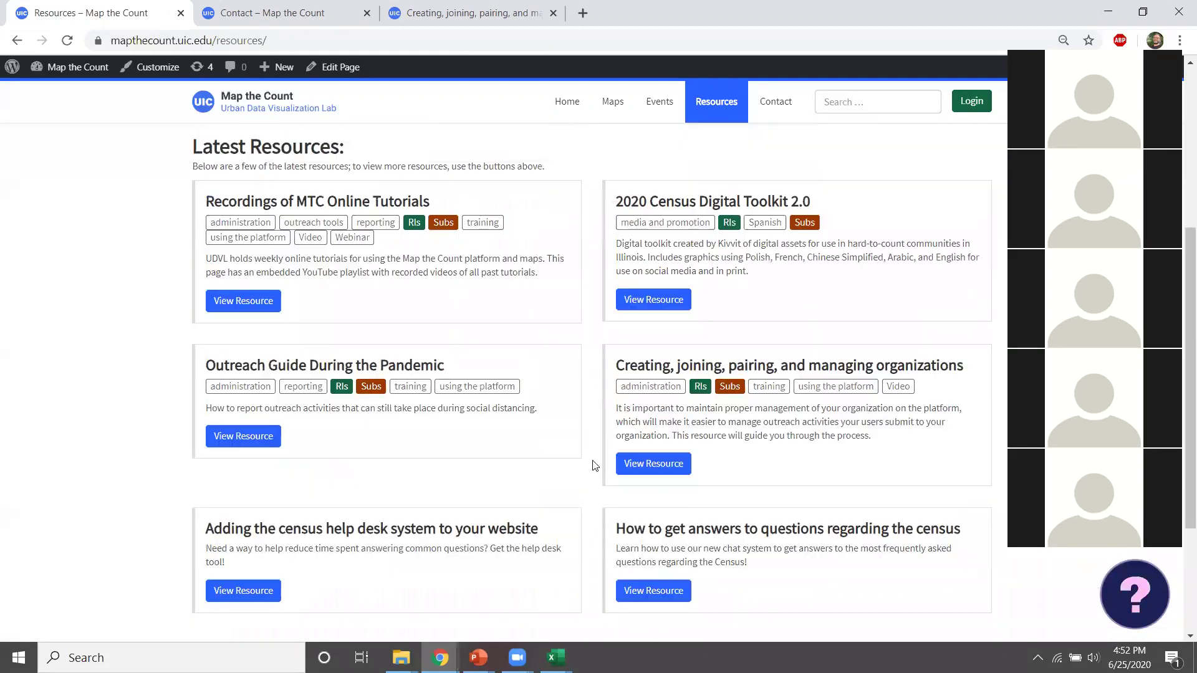
Open the Outreach Guide During the Pandemic resource and look through its reporting instructions for different outreach activities
{"action": "left_click", "coordinate": [337, 365]}
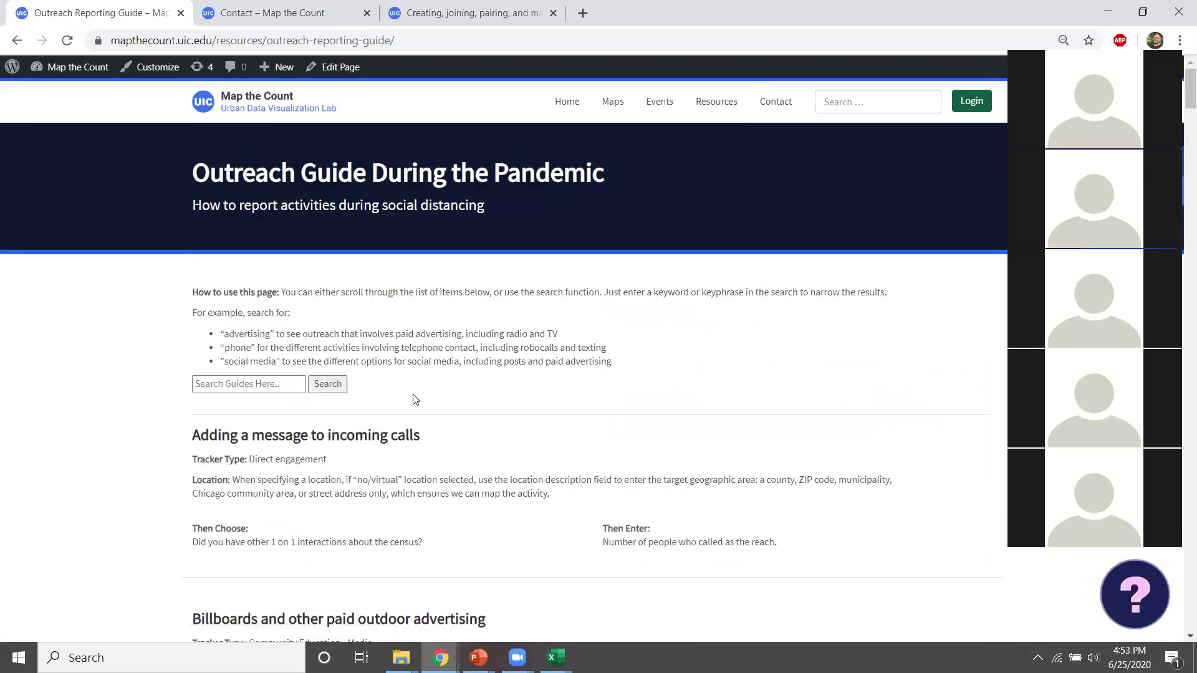
{"action": "scroll", "coordinate": [304, 360], "scroll_direction": "down", "scroll_amount": 1}
{"action": "scroll", "coordinate": [303, 360], "scroll_direction": "down", "scroll_amount": 6}
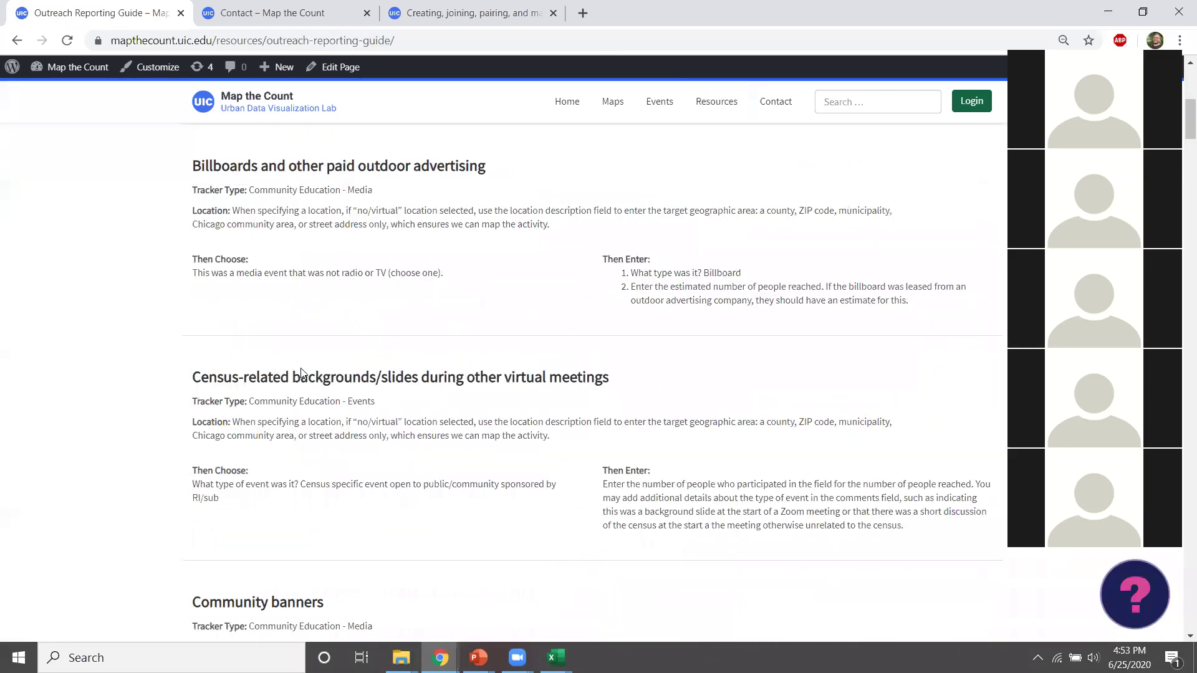
{"action": "scroll", "coordinate": [303, 378], "scroll_direction": "down", "scroll_amount": 2}
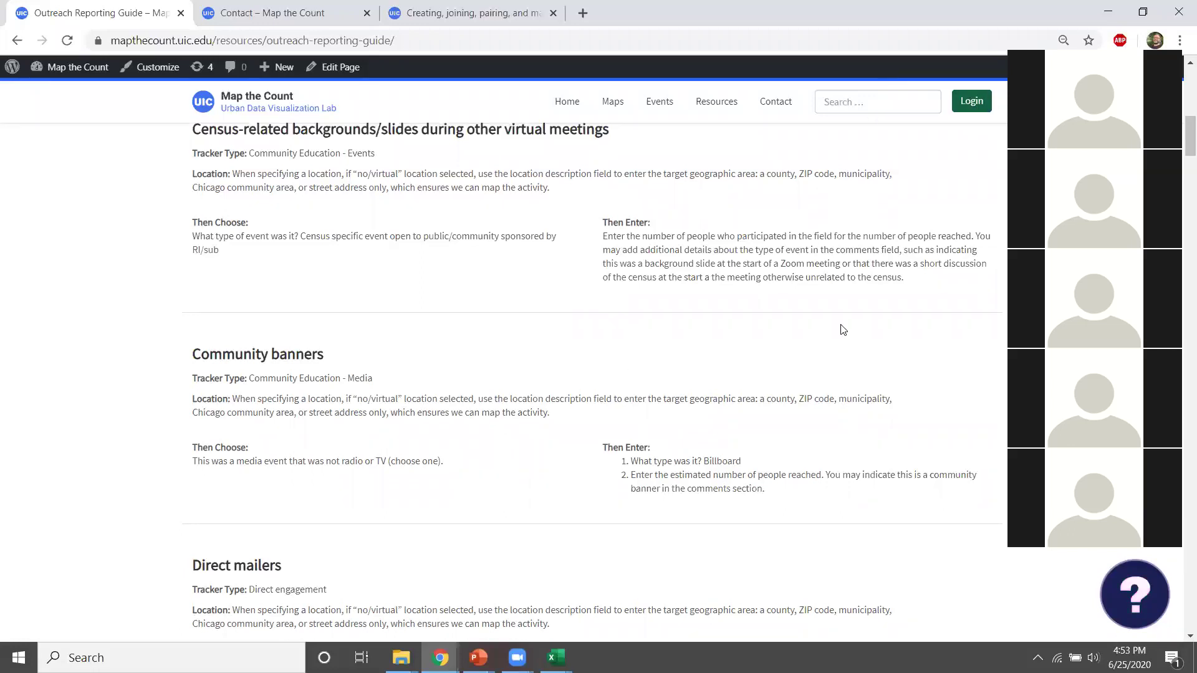
{"action": "scroll", "coordinate": [744, 319], "scroll_direction": "up", "scroll_amount": 3}
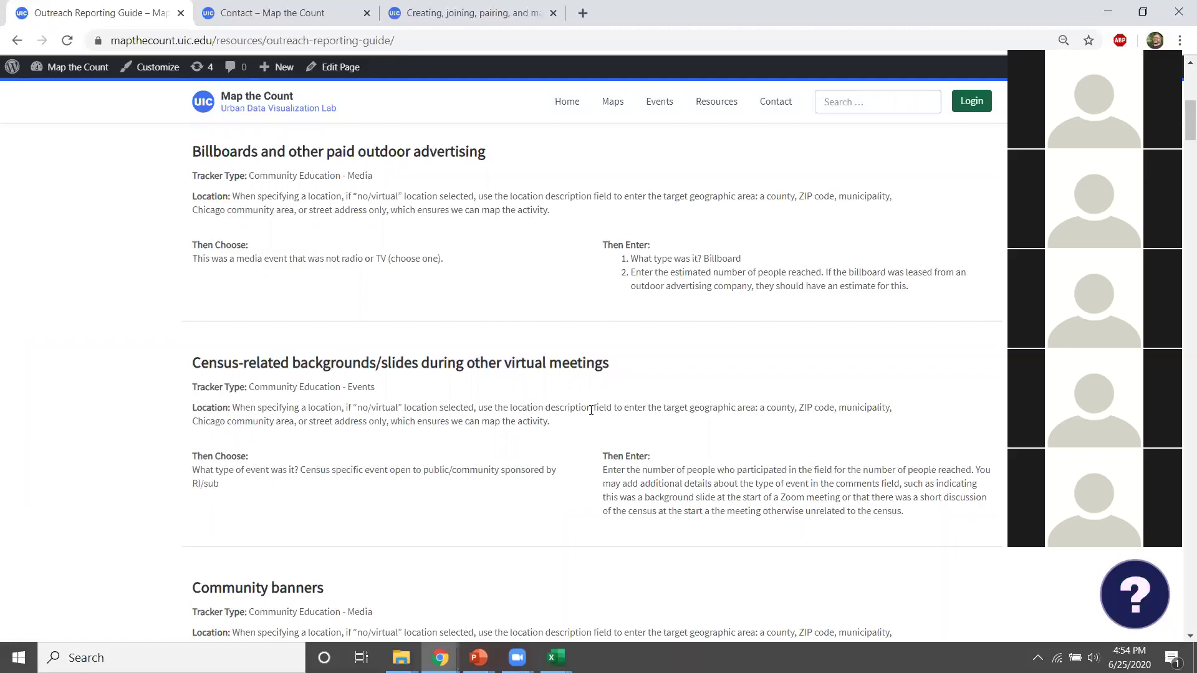
Return to the browser window showing the dashboard's Support page and view the Organizations and Activity Trackers pages
{"action": "left_click", "coordinate": [442, 656]}
{"action": "mouse_move", "coordinate": [773, 589]}
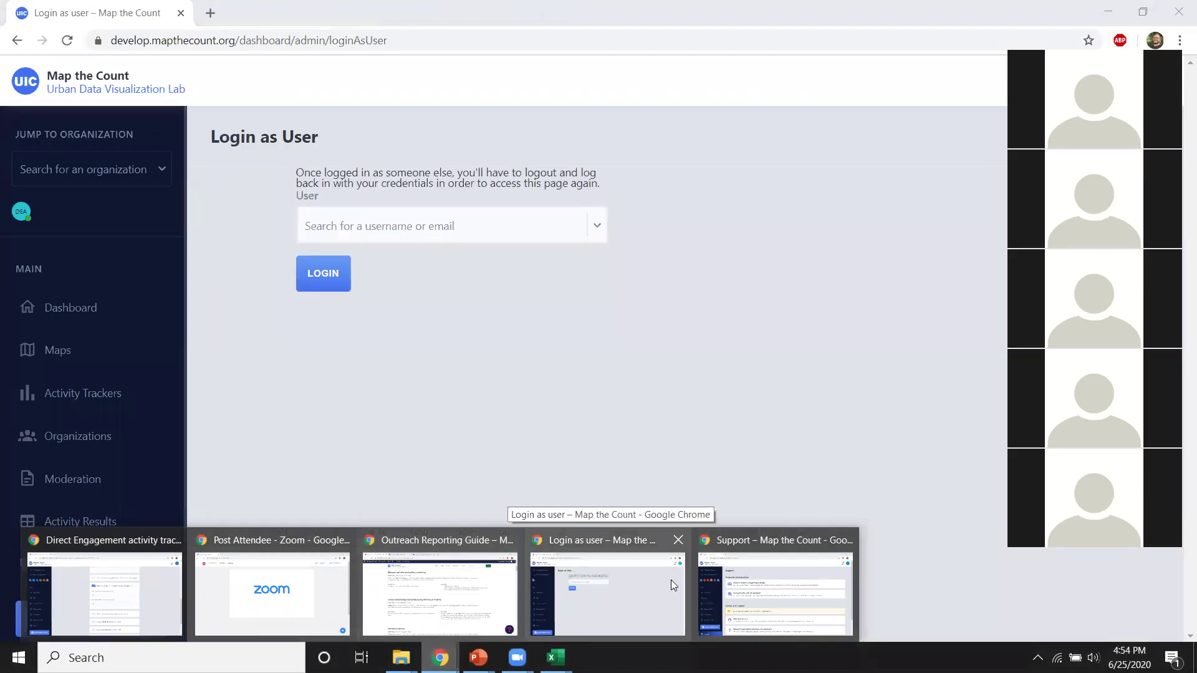
{"action": "left_click", "coordinate": [773, 573]}
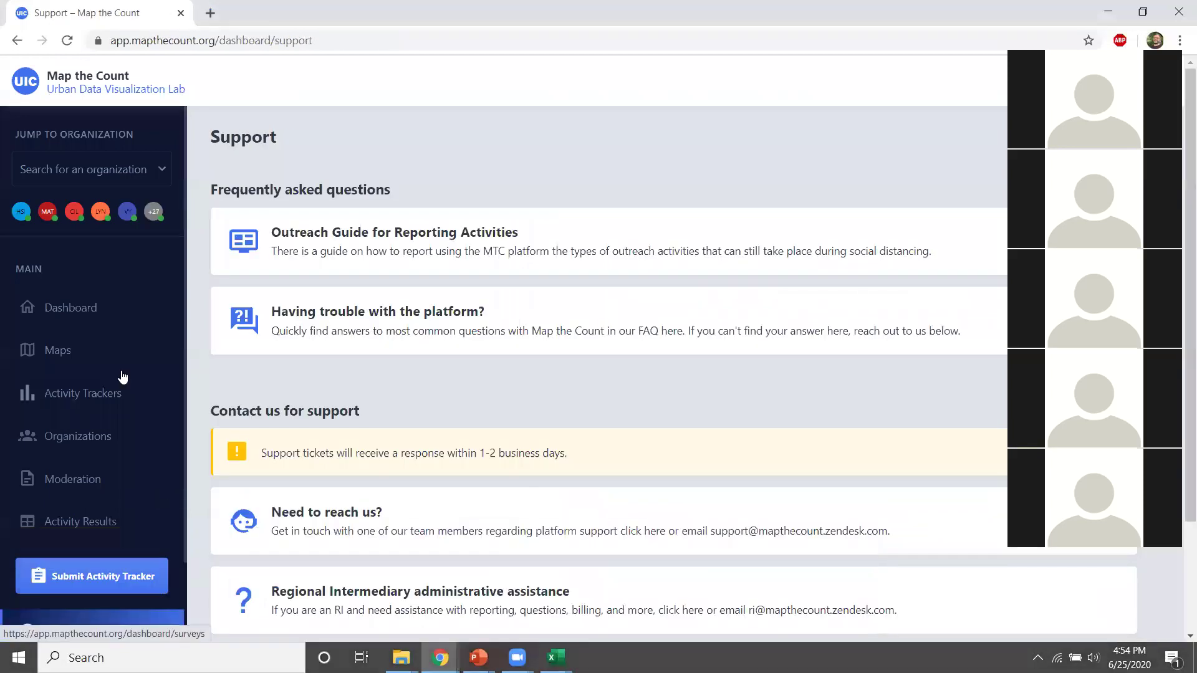
{"action": "left_click", "coordinate": [77, 442]}
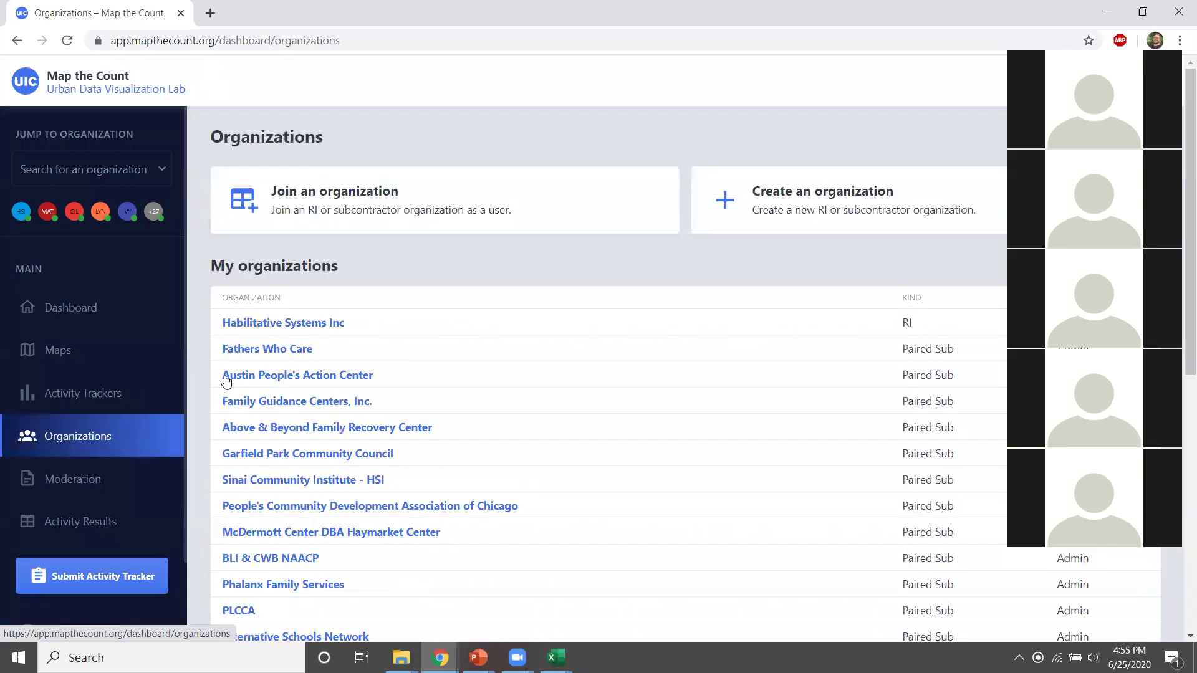
{"action": "left_click", "coordinate": [94, 397]}
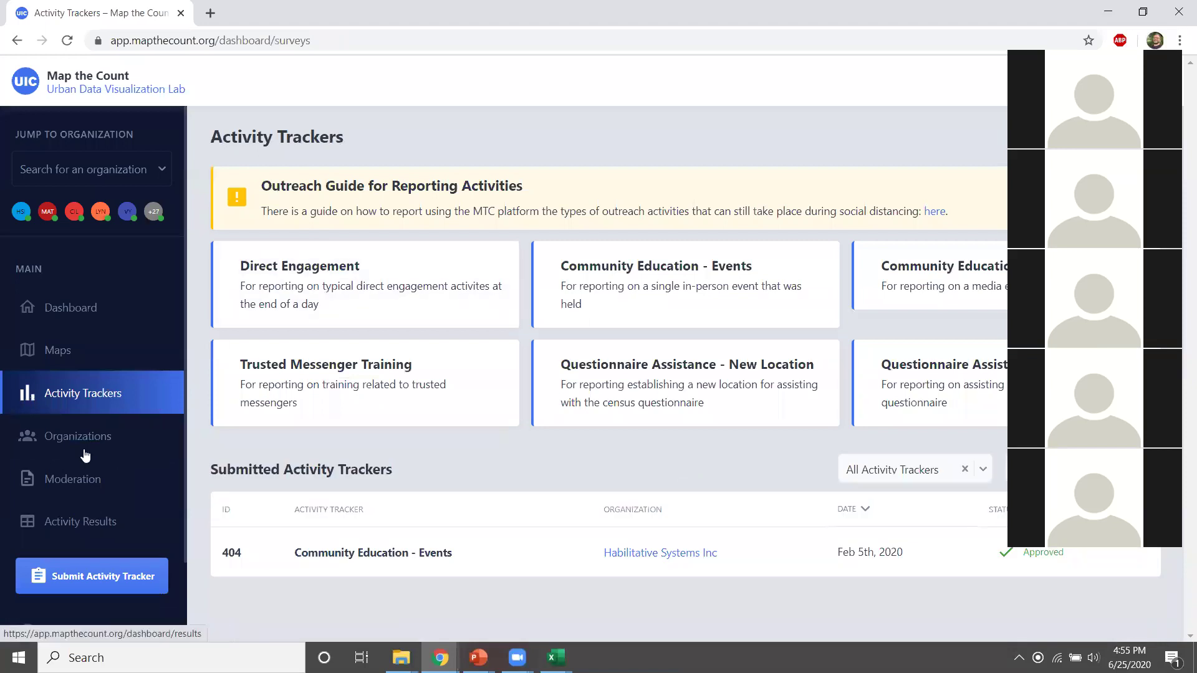
Show the approved activity results for 05/01/2020 to 06/30/2020 and look through the listed questions
{"action": "left_click", "coordinate": [85, 522]}
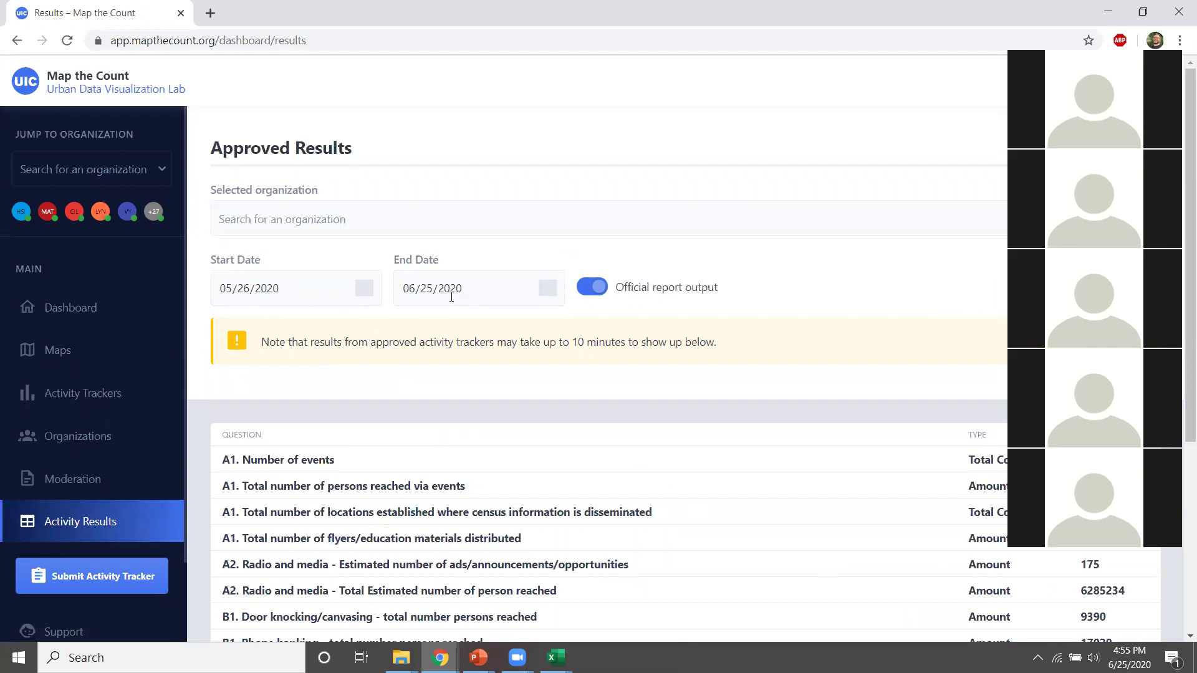
{"action": "left_click", "coordinate": [365, 289]}
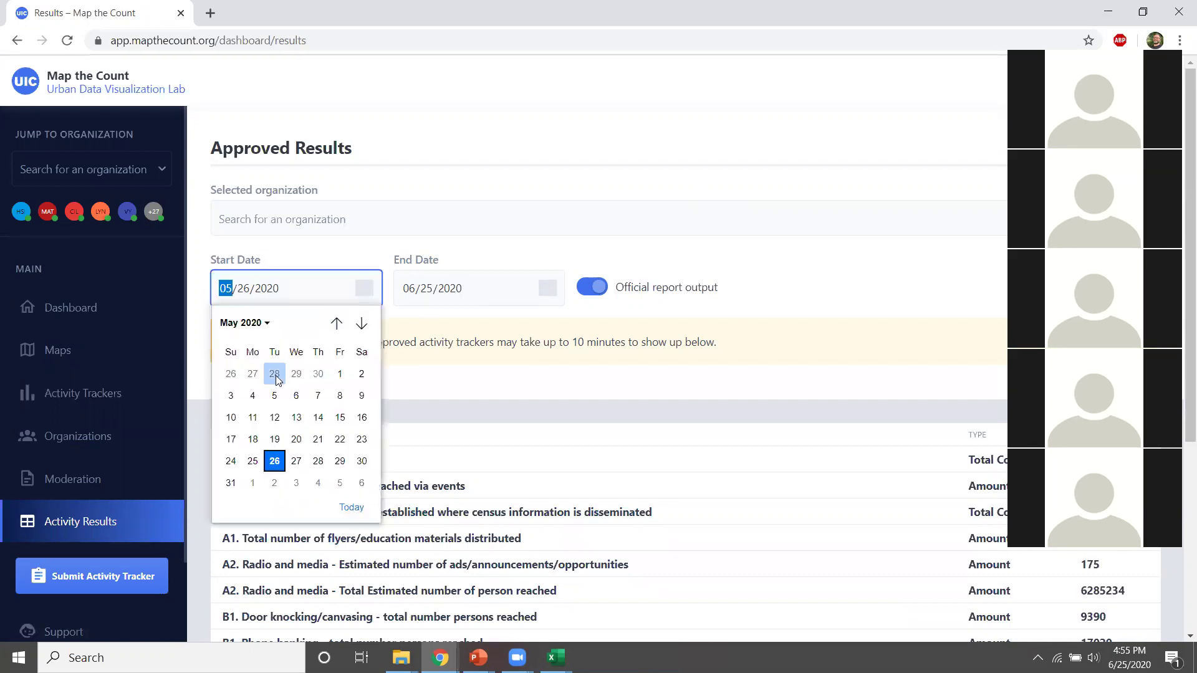
{"action": "left_click", "coordinate": [339, 376]}
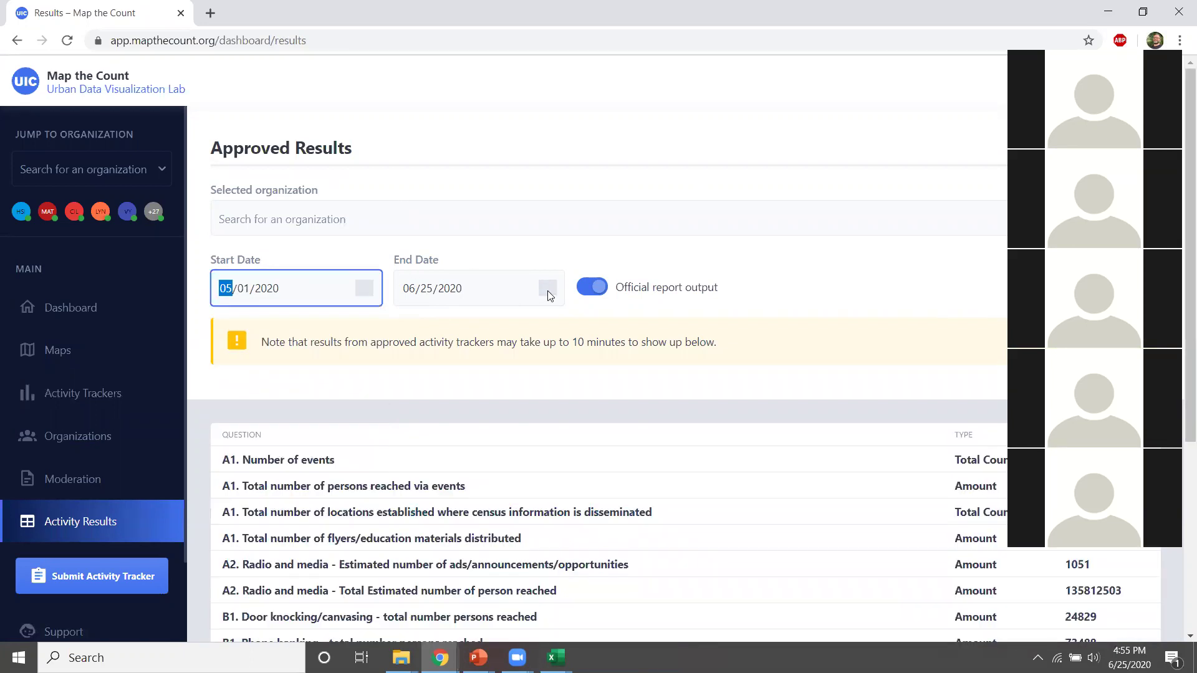
{"action": "left_click", "coordinate": [549, 295]}
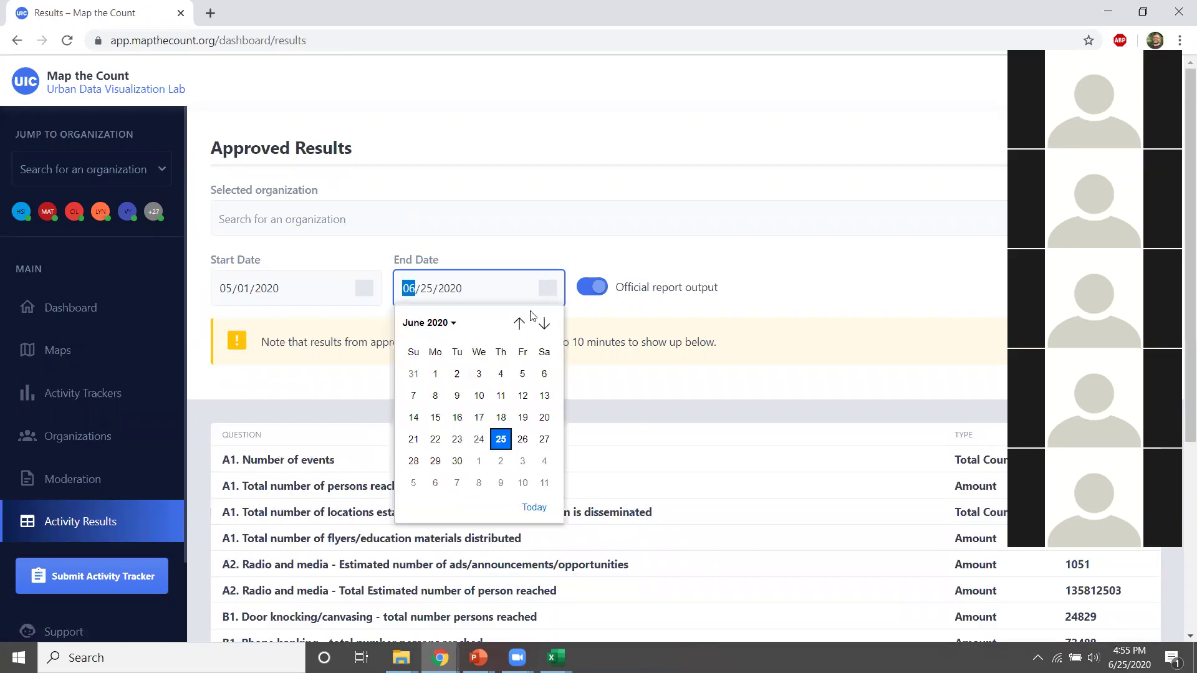
{"action": "left_click", "coordinate": [457, 462]}
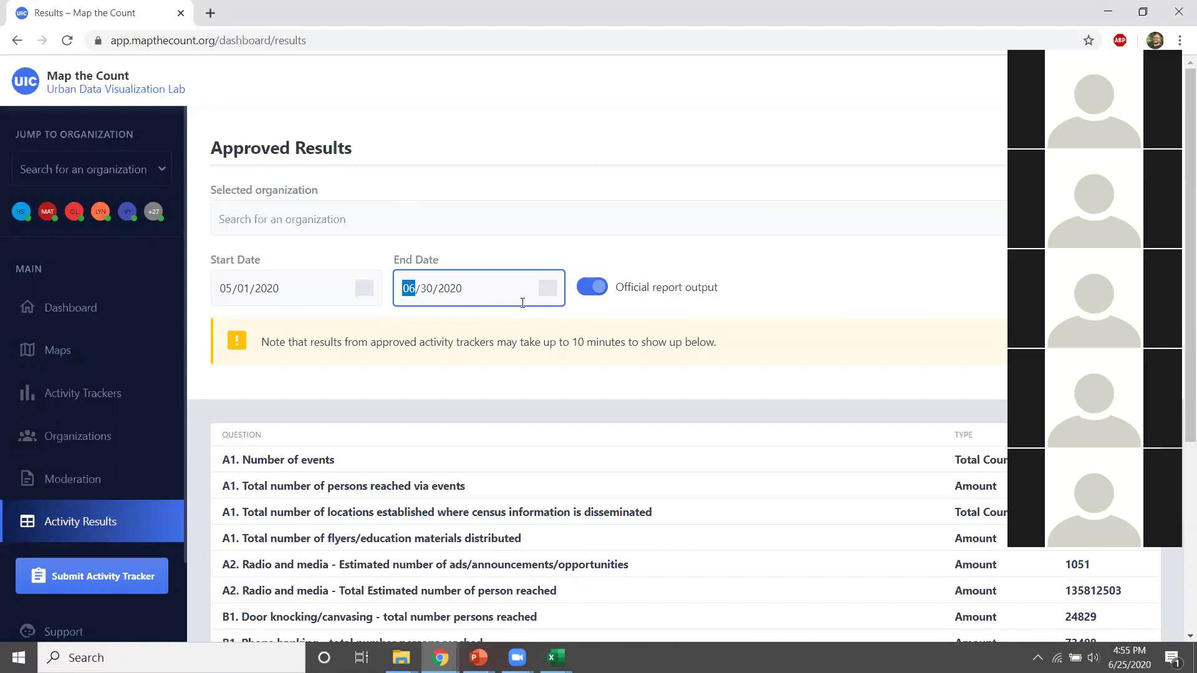
{"action": "scroll", "coordinate": [683, 351], "scroll_direction": "down", "scroll_amount": 3}
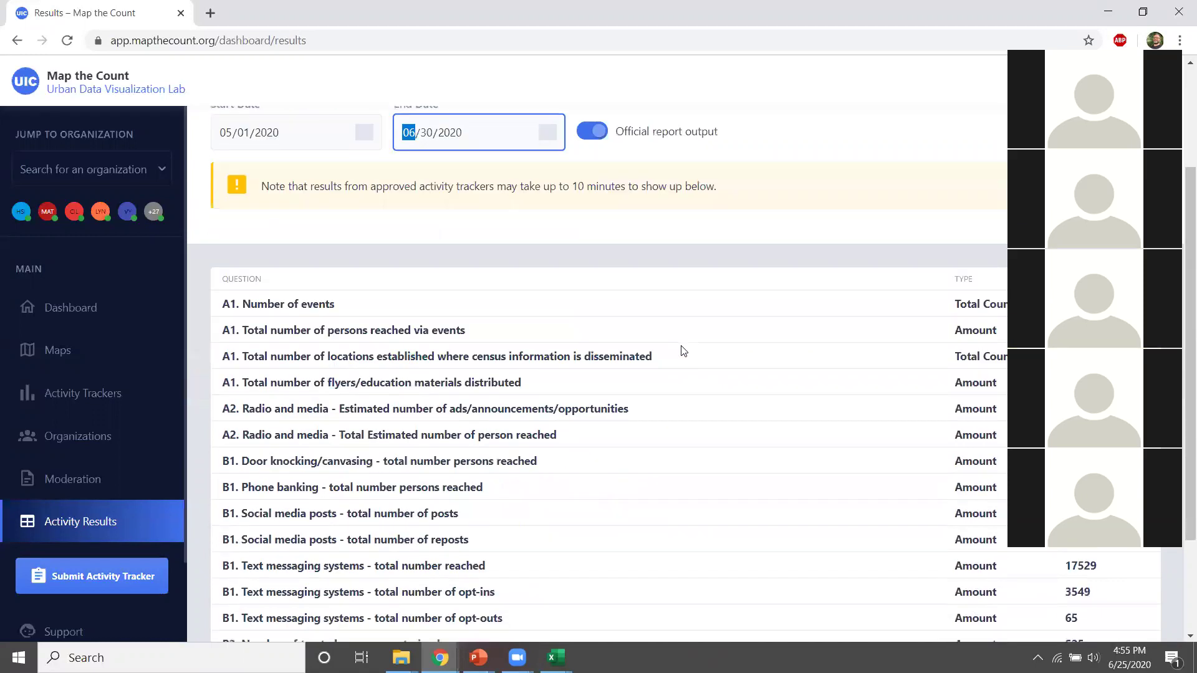
{"action": "scroll", "coordinate": [683, 351], "scroll_direction": "up", "scroll_amount": 3}
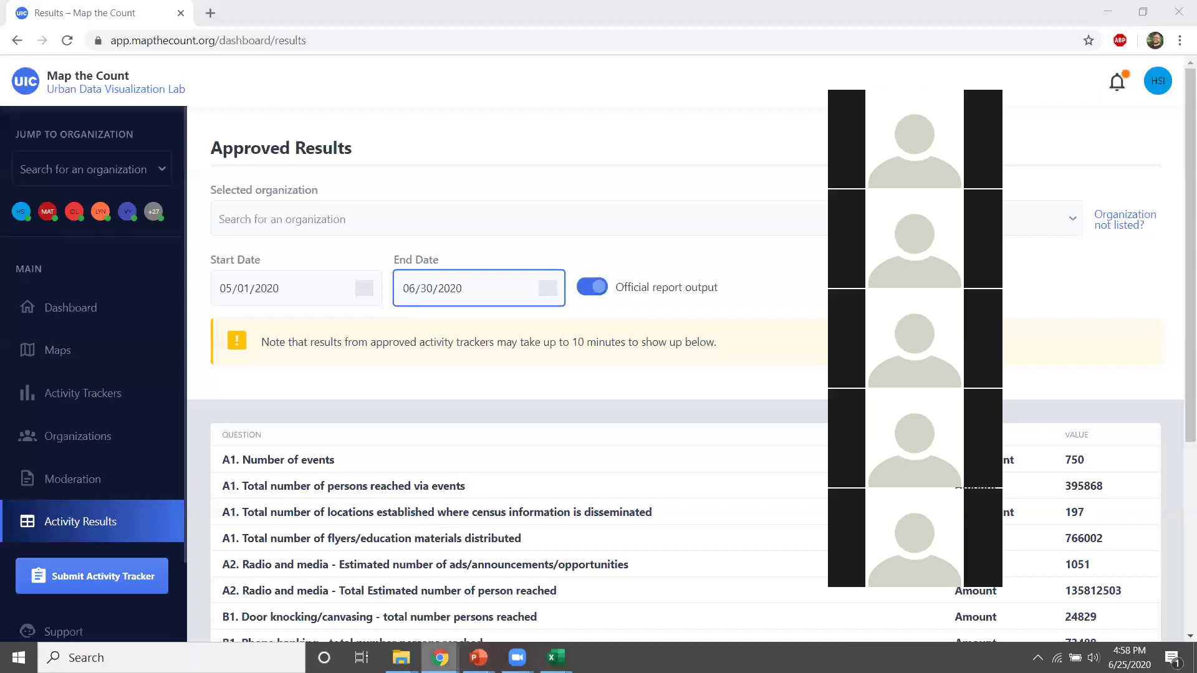
{"action": "mouse_move", "coordinate": [440, 658]}
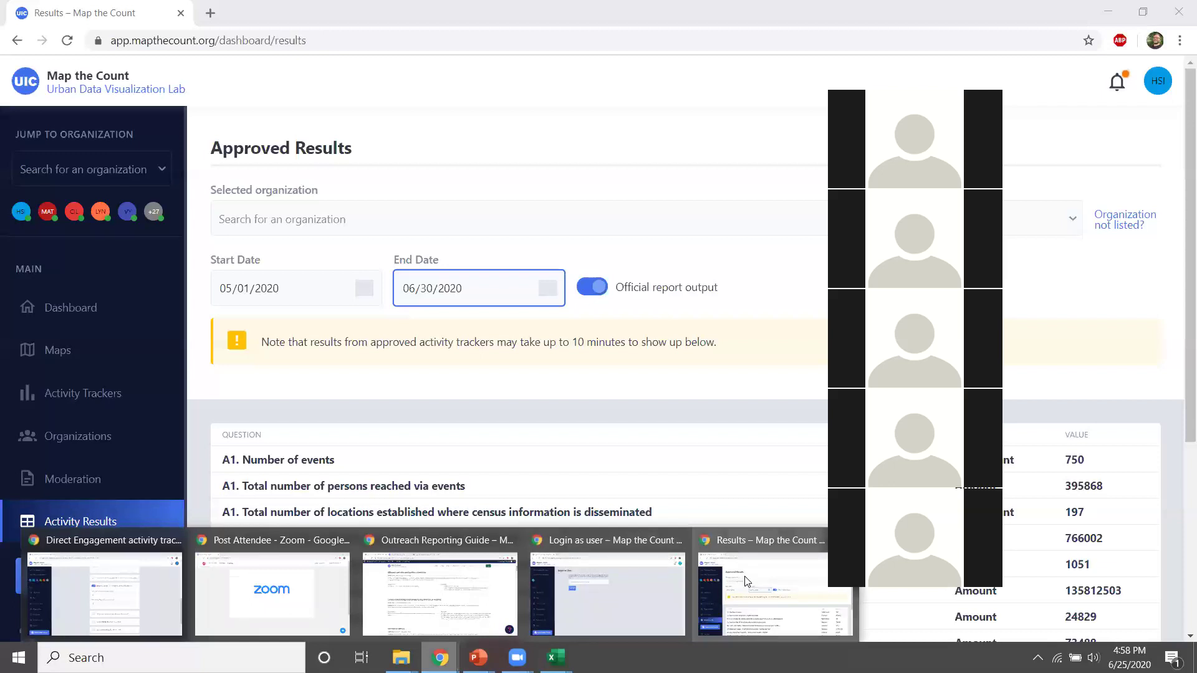
{"action": "left_click", "coordinate": [747, 592]}
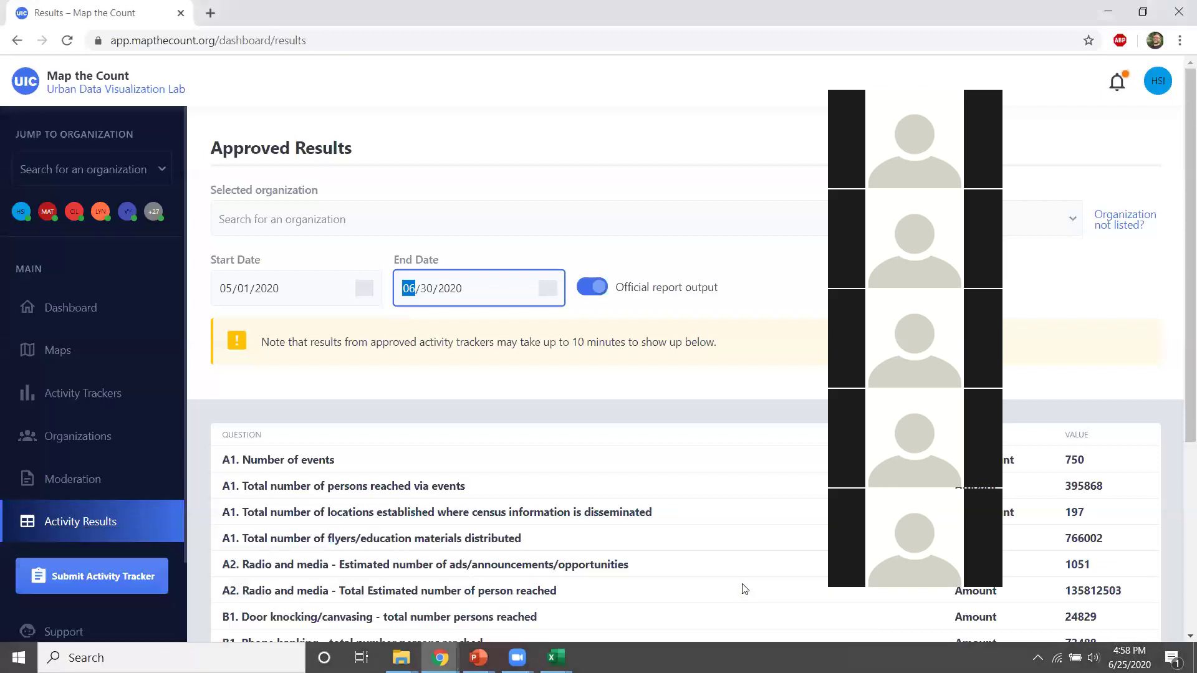
{"action": "left_click", "coordinate": [440, 658]}
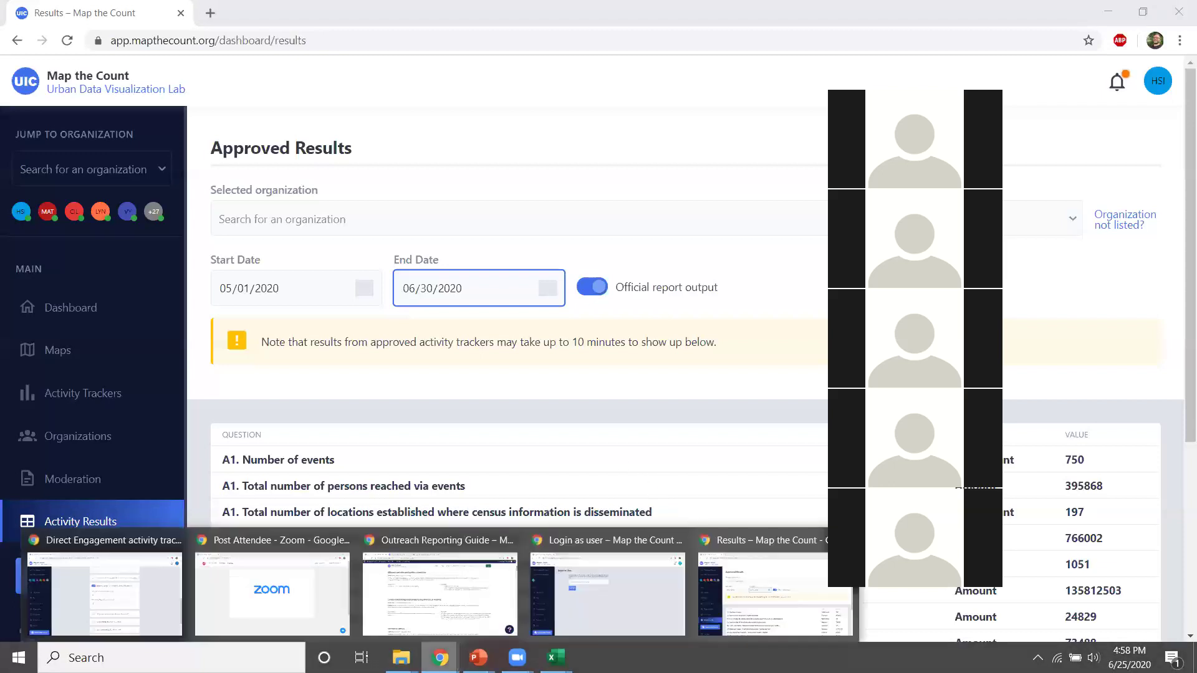
{"action": "left_click", "coordinate": [663, 394]}
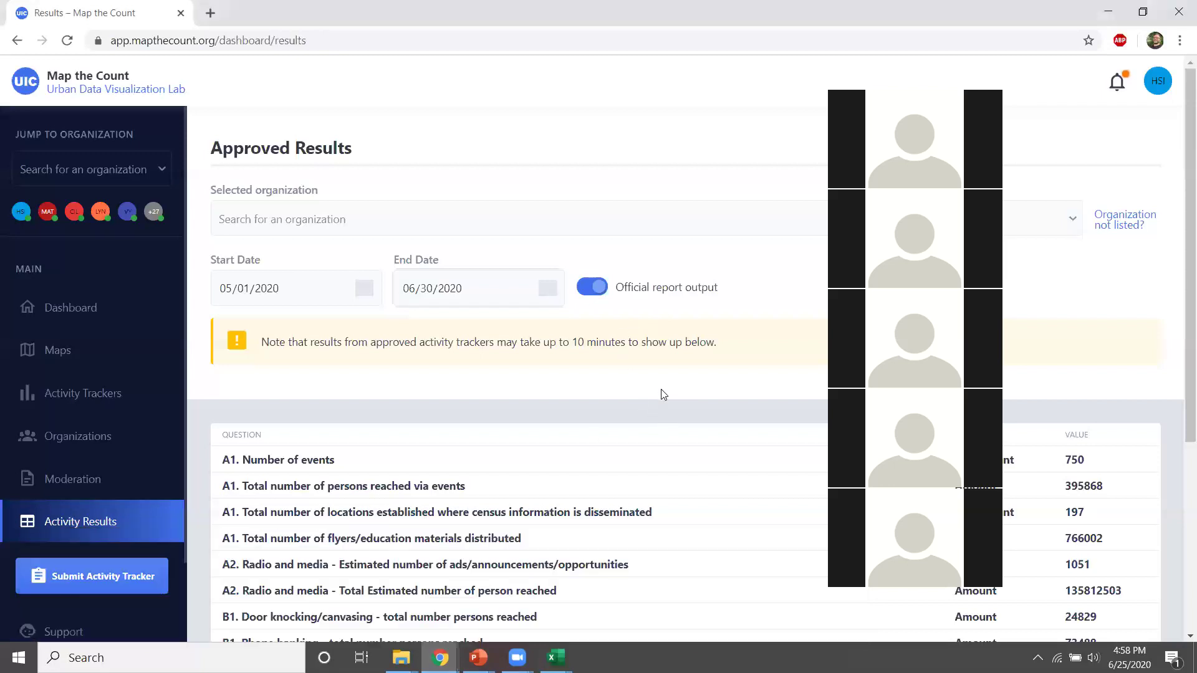